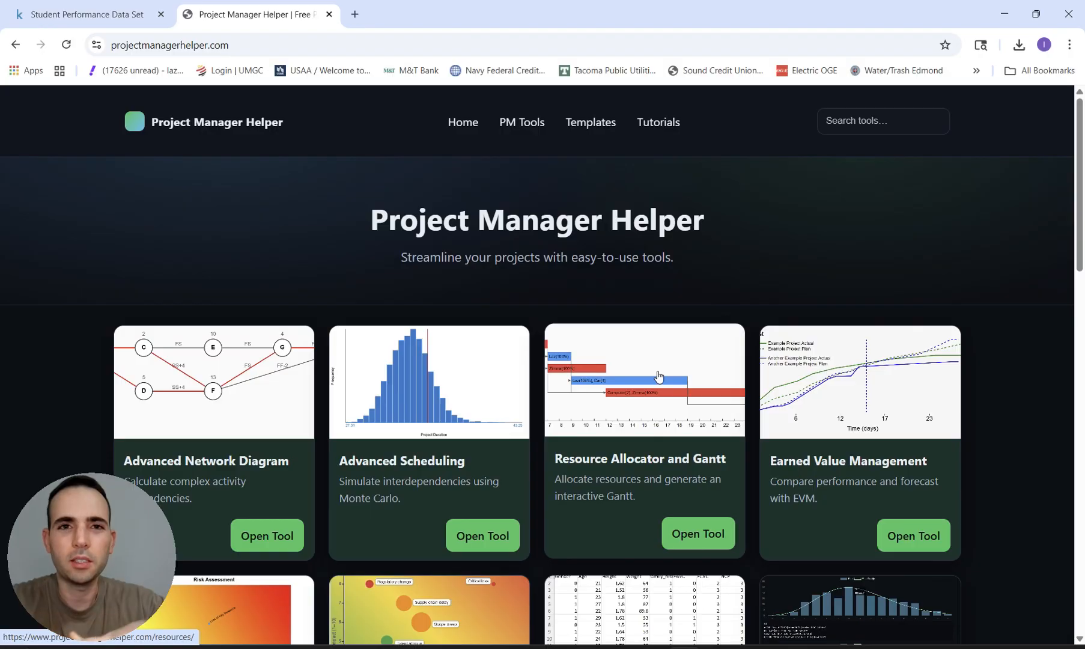
Look over the project management and data analysis tools offered on the Project Manager Helper home page.
scroll(763, 363, down, 5)
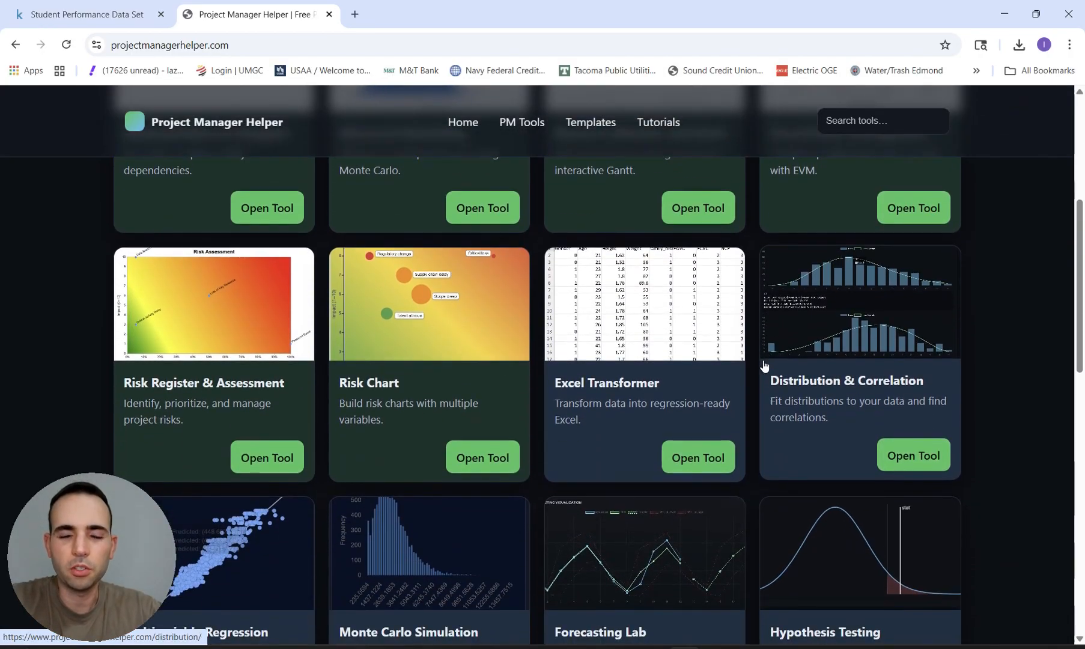
scroll(628, 450, up, 1)
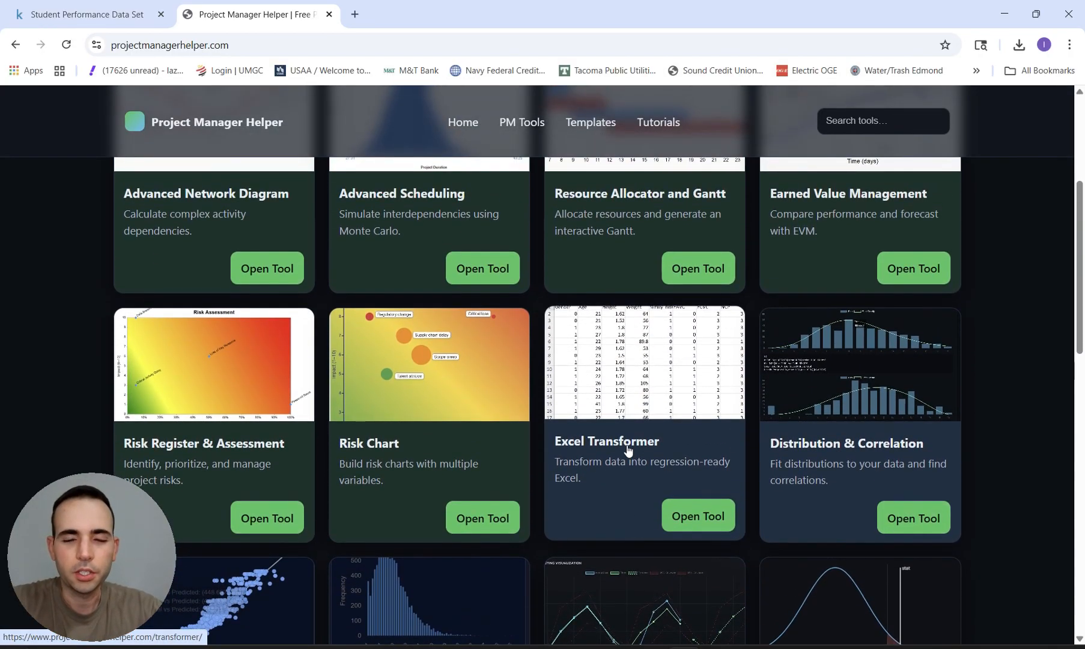
scroll(627, 450, down, 2)
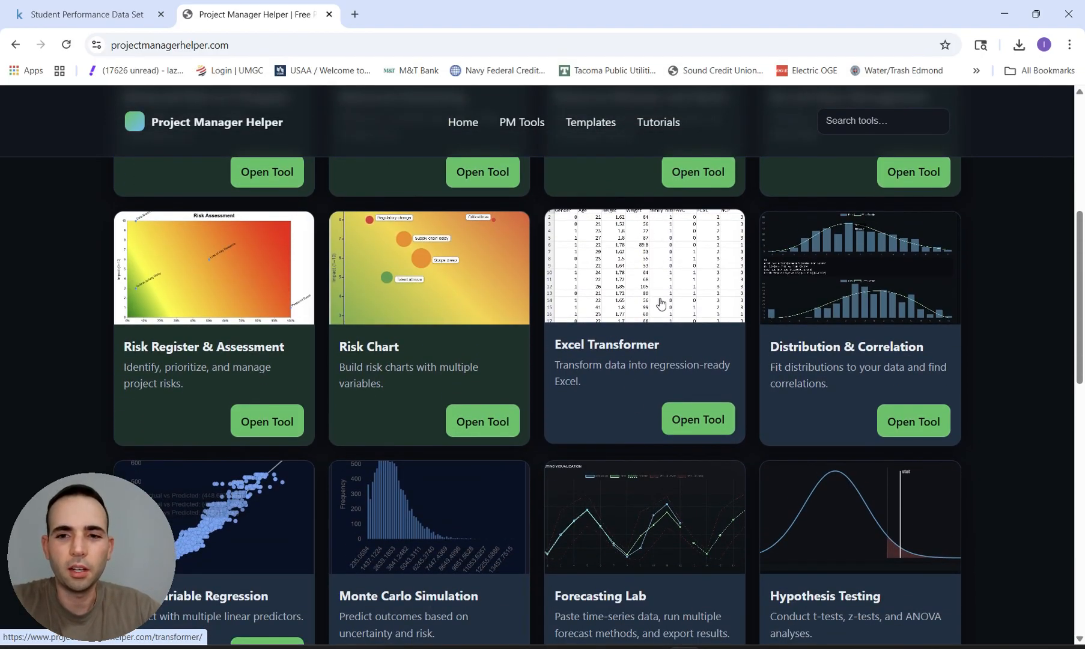
scroll(658, 304, down, 1)
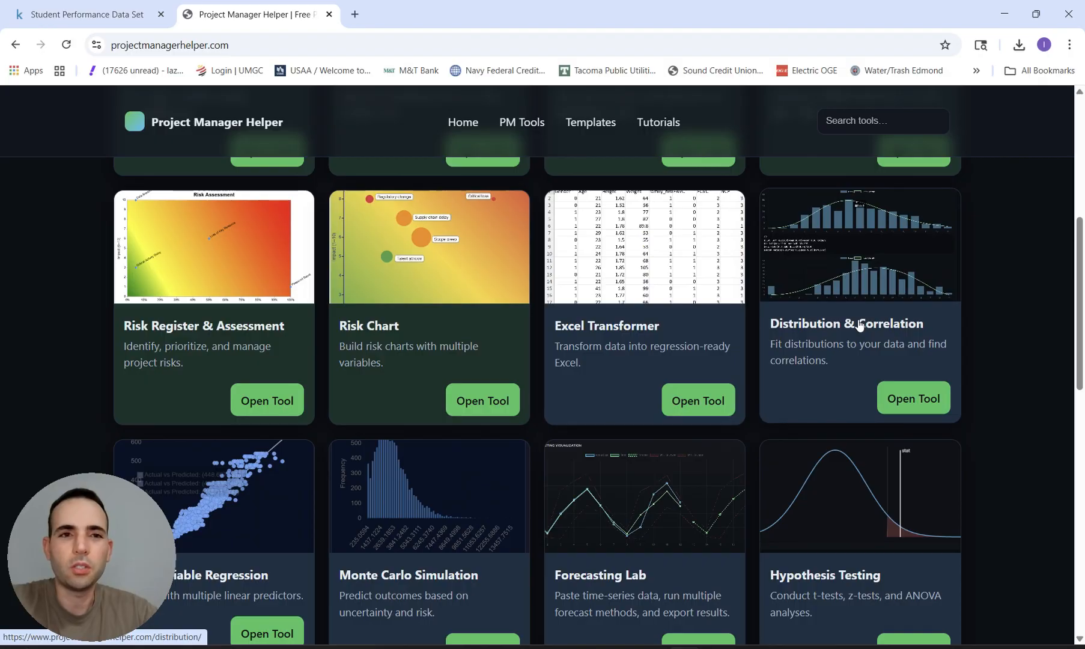
scroll(860, 323, down, 2)
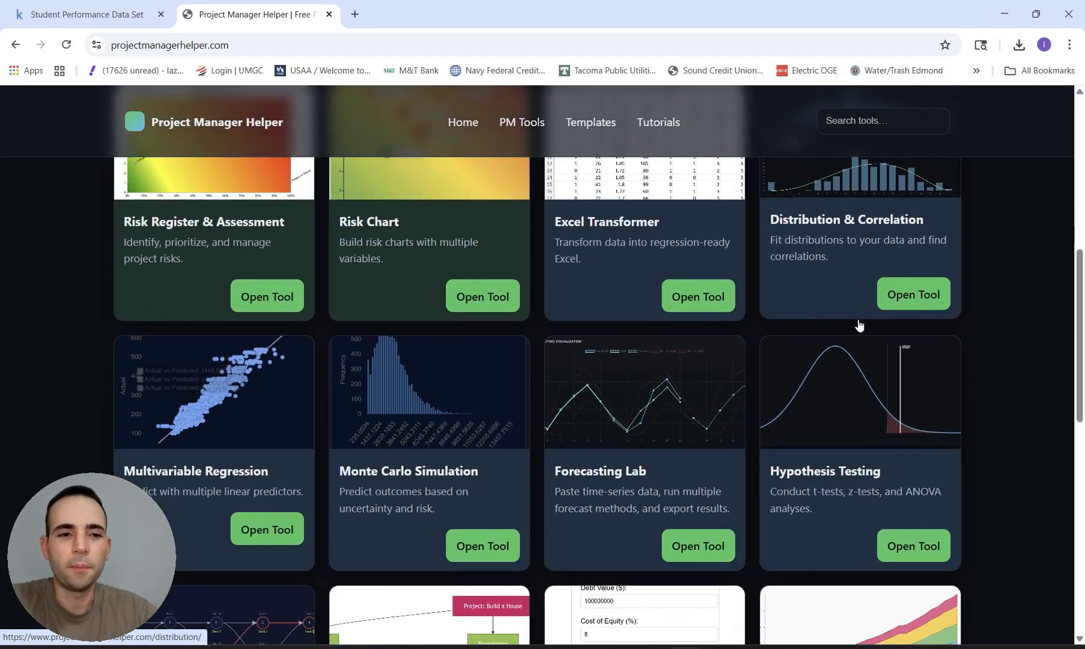
scroll(653, 404, down, 1)
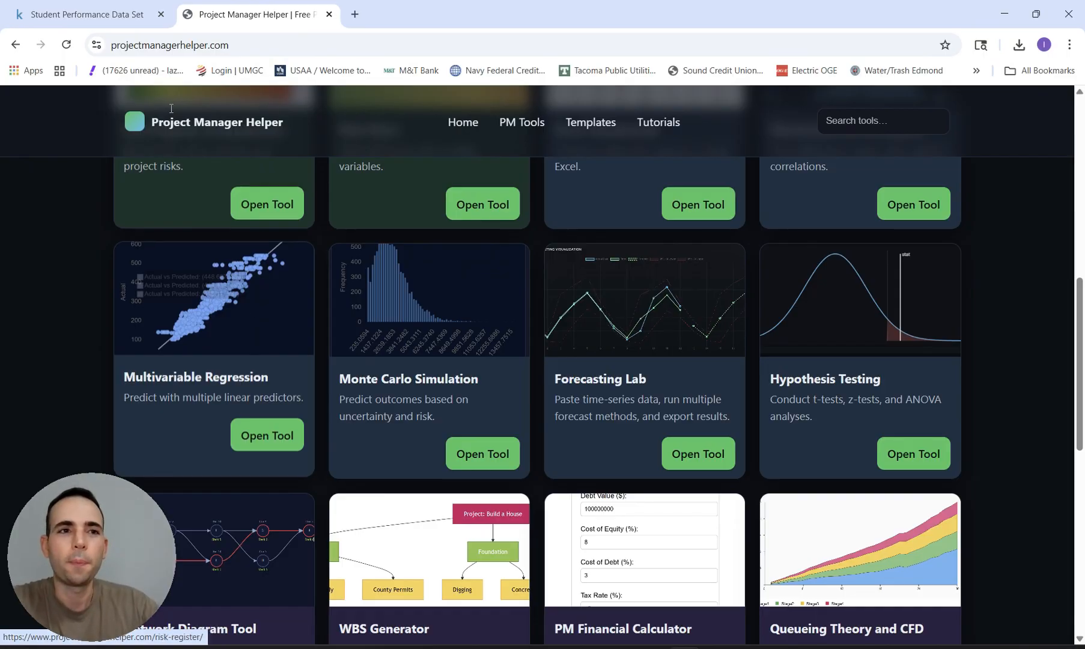
Read the description of the Student Performance Data Set on Kaggle and return to the Project Manager Helper page.
click(115, 15)
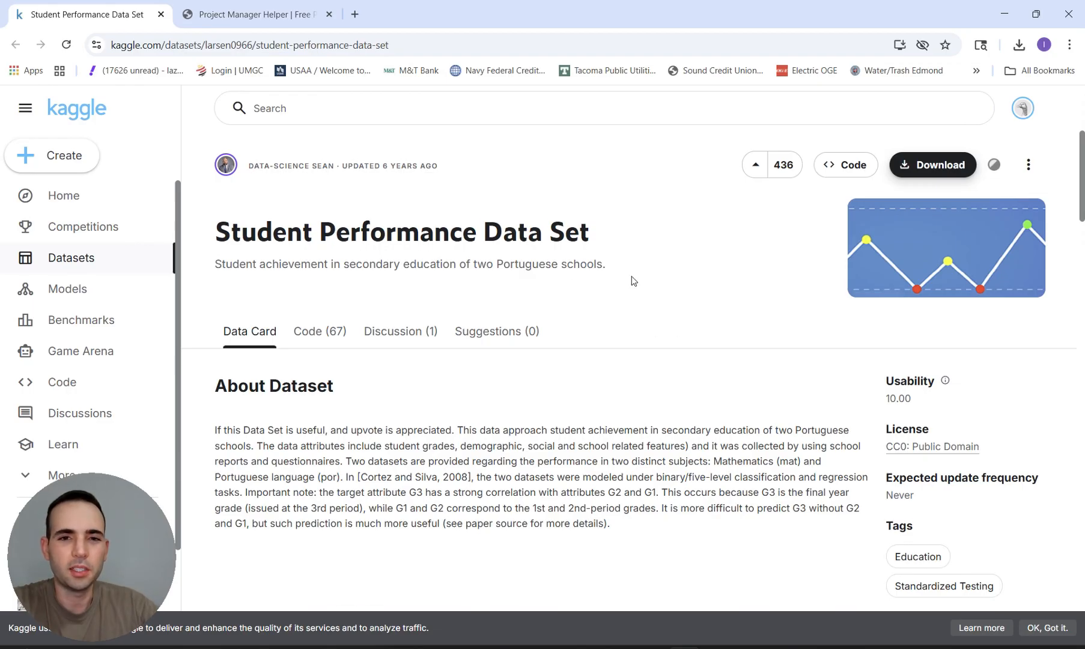
scroll(632, 281, down, 1)
click(252, 15)
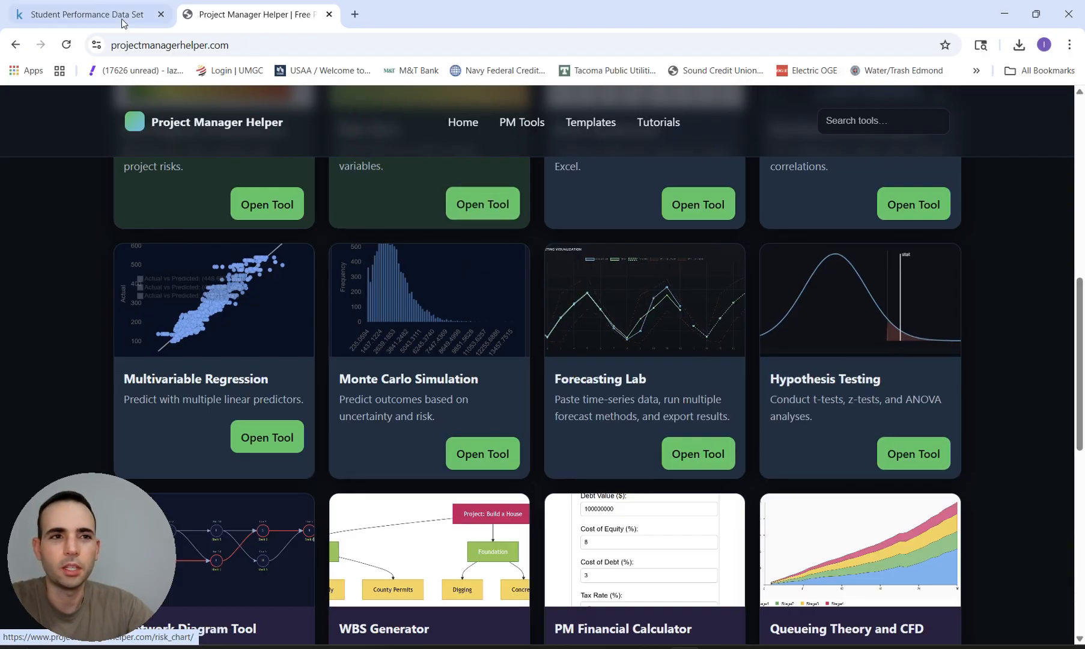
Download the Student Performance Data Set from Kaggle as a zip named archive into the Downloads folder.
click(87, 14)
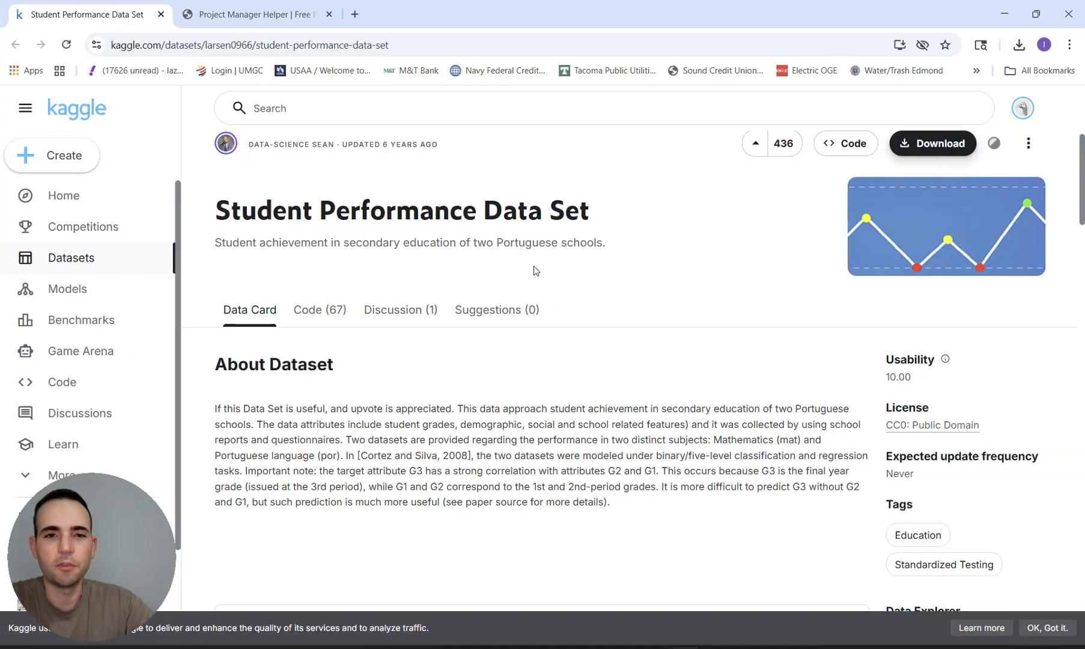
click(958, 146)
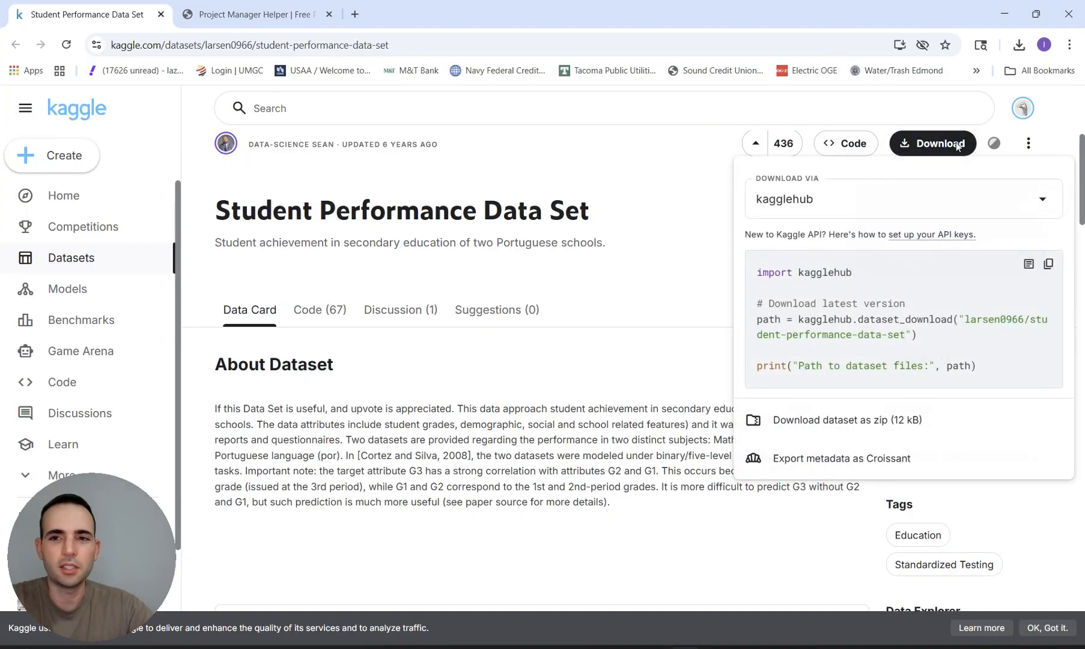
click(823, 420)
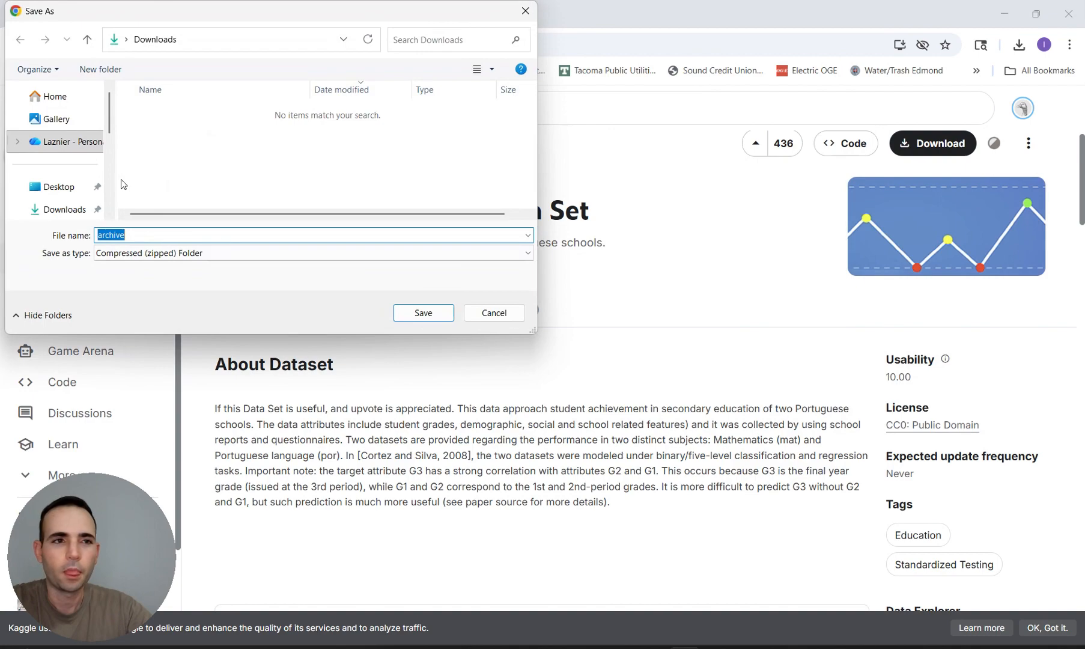
click(57, 211)
click(421, 312)
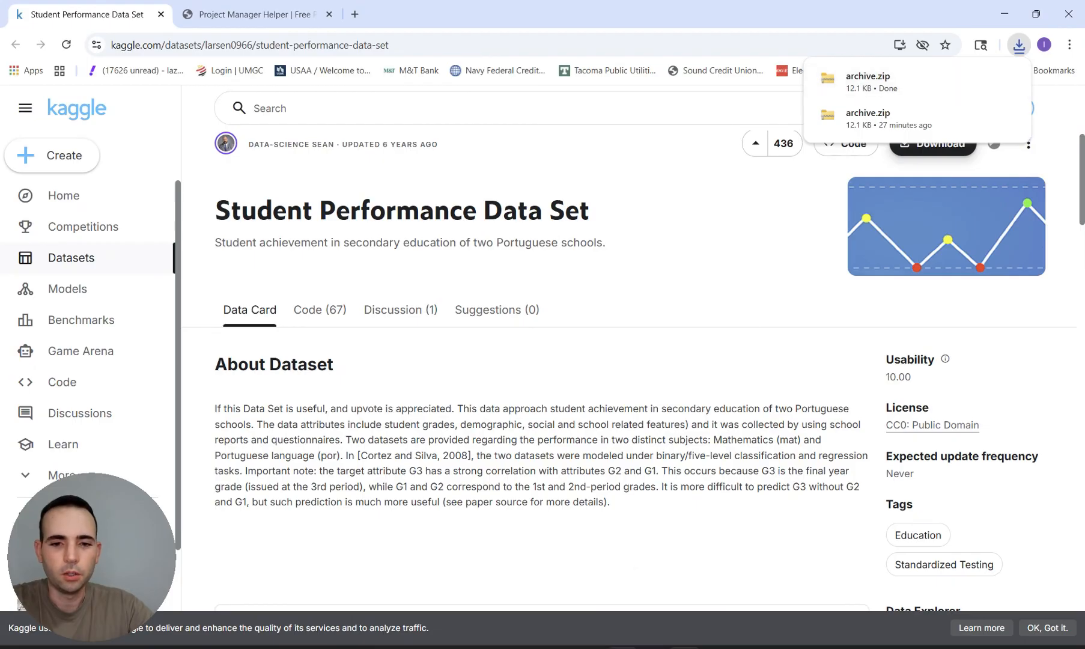
Extract the downloaded archive zip into an archive folder inside Downloads.
right_click(554, 368)
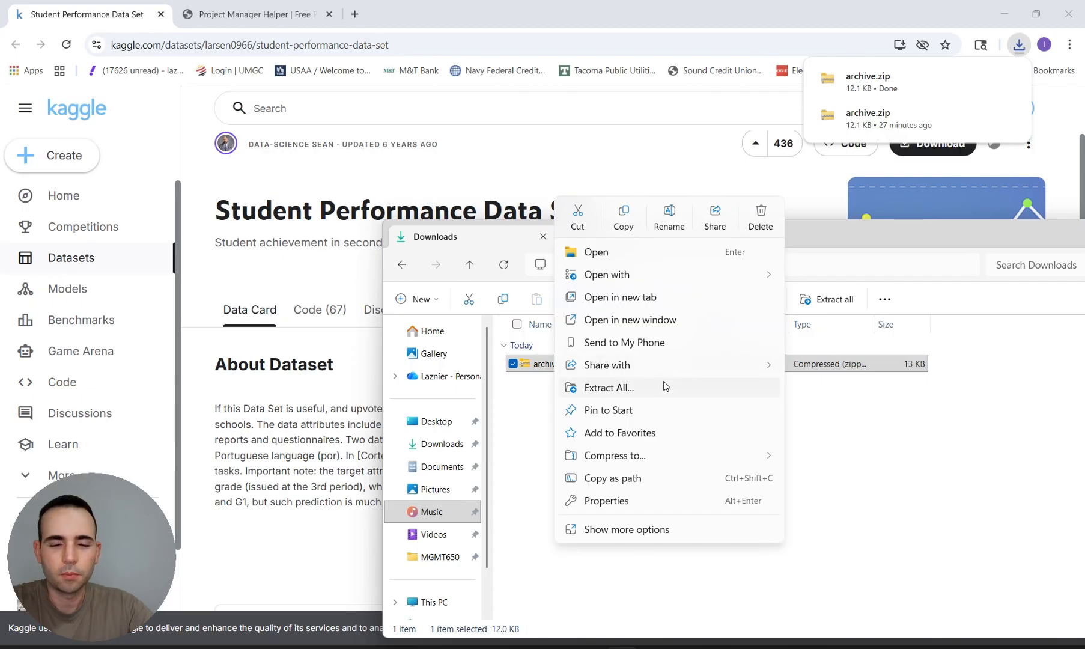
click(608, 386)
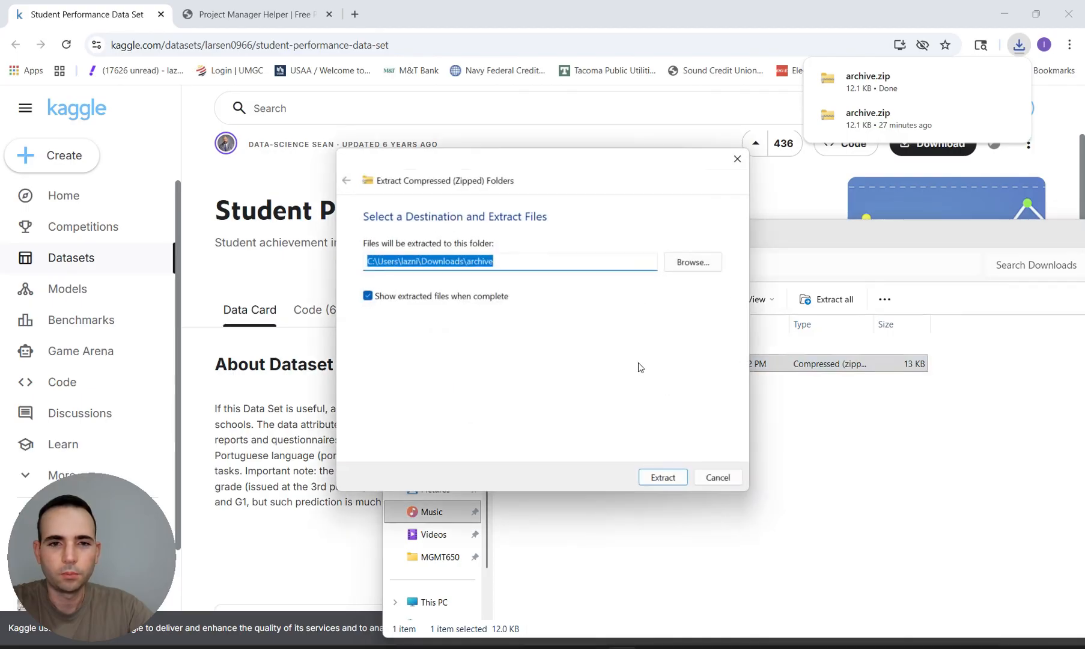
click(677, 483)
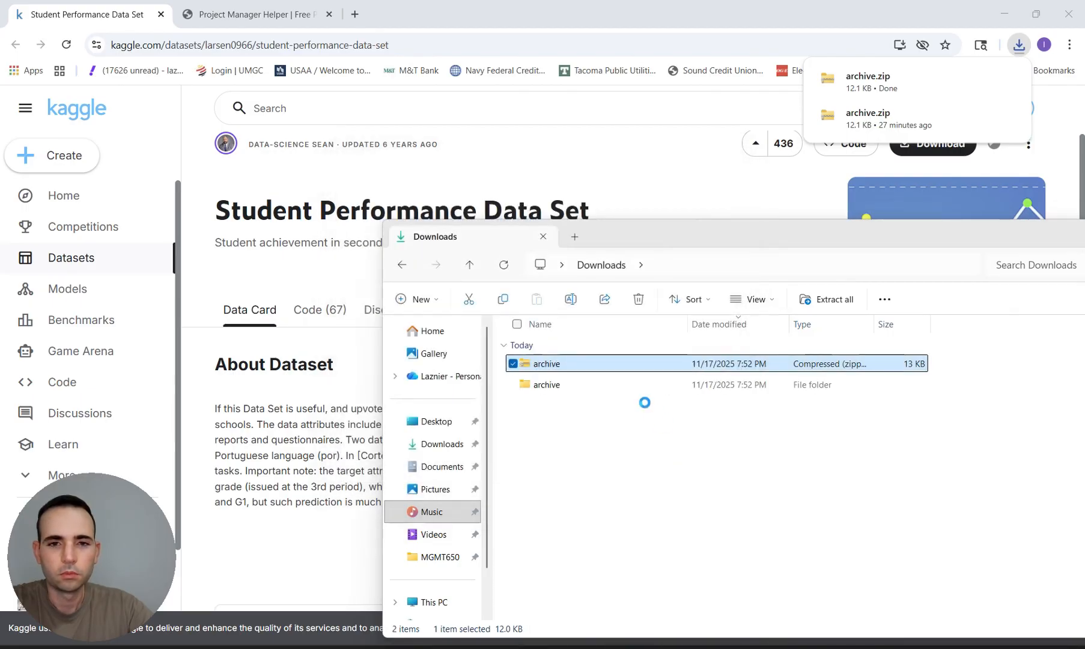
click(192, 148)
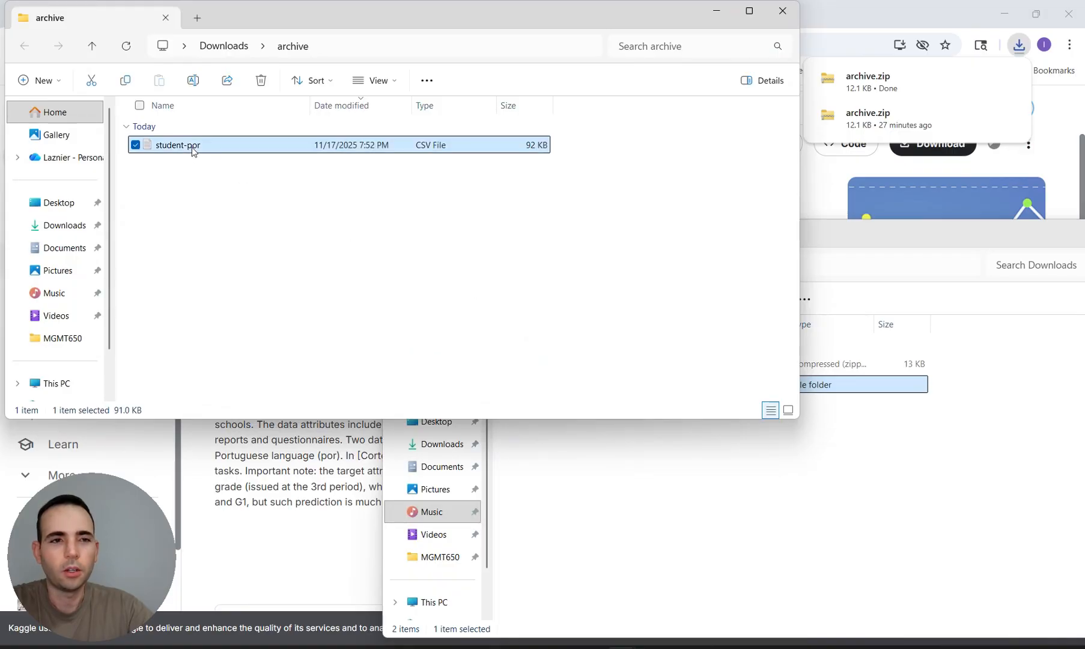
double_click(224, 148)
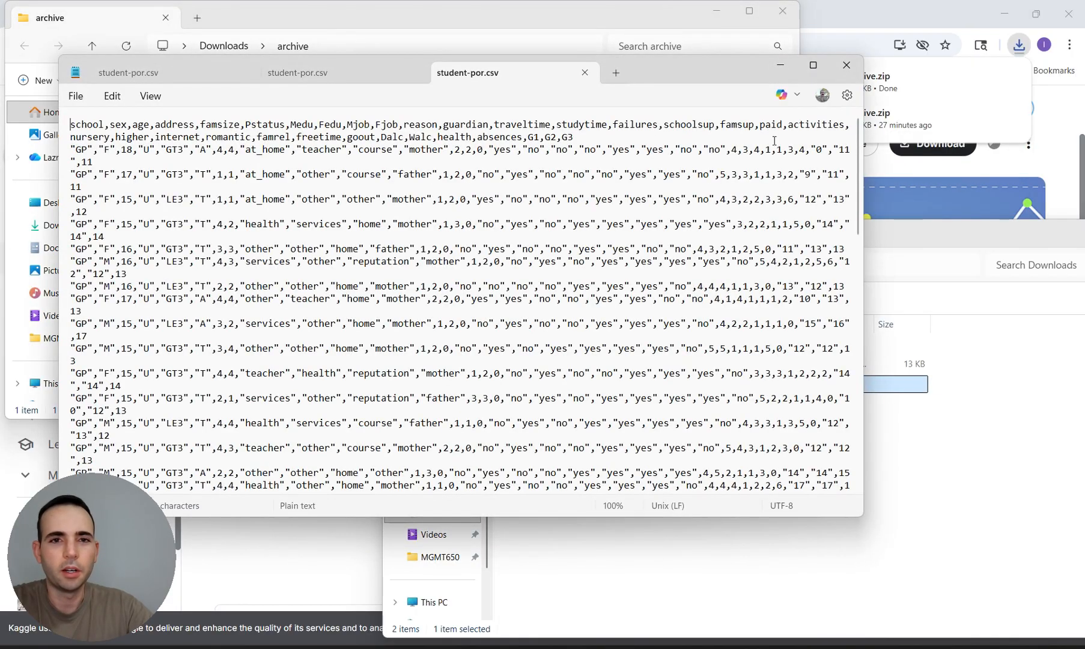
click(842, 65)
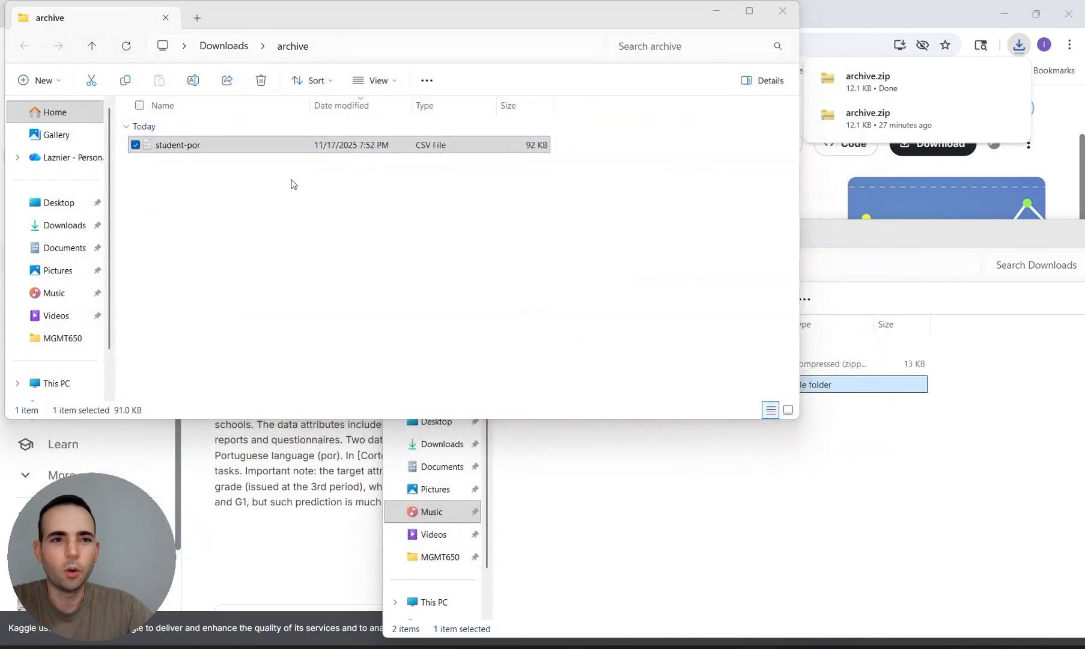
Open the extracted student-por CSV file in Excel.
right_click(258, 146)
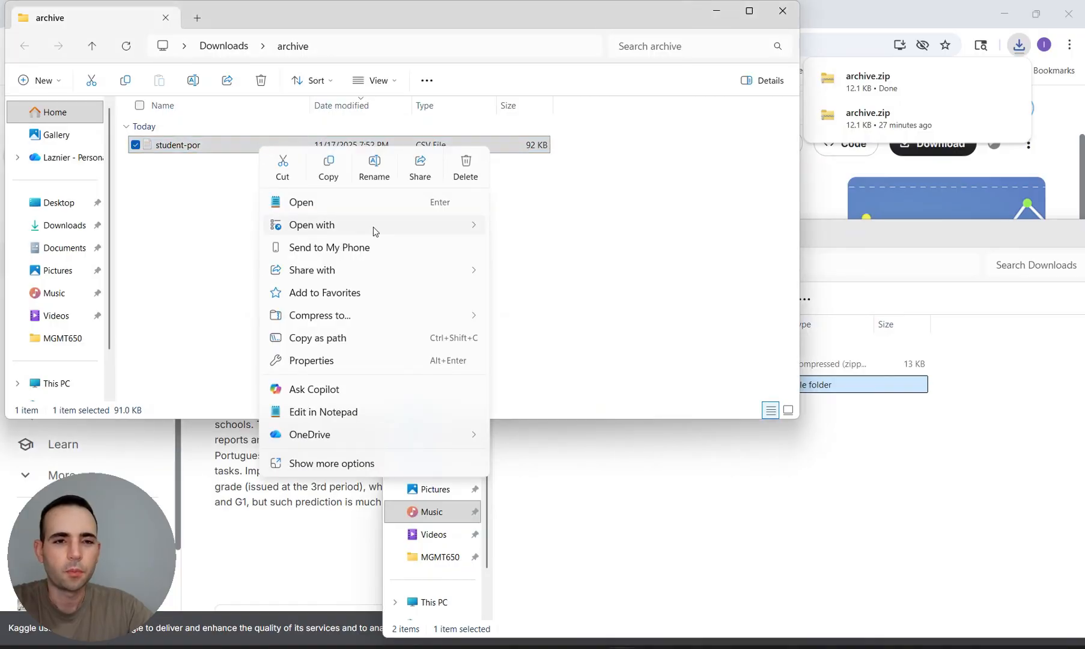
mouse_move(373, 231)
click(508, 226)
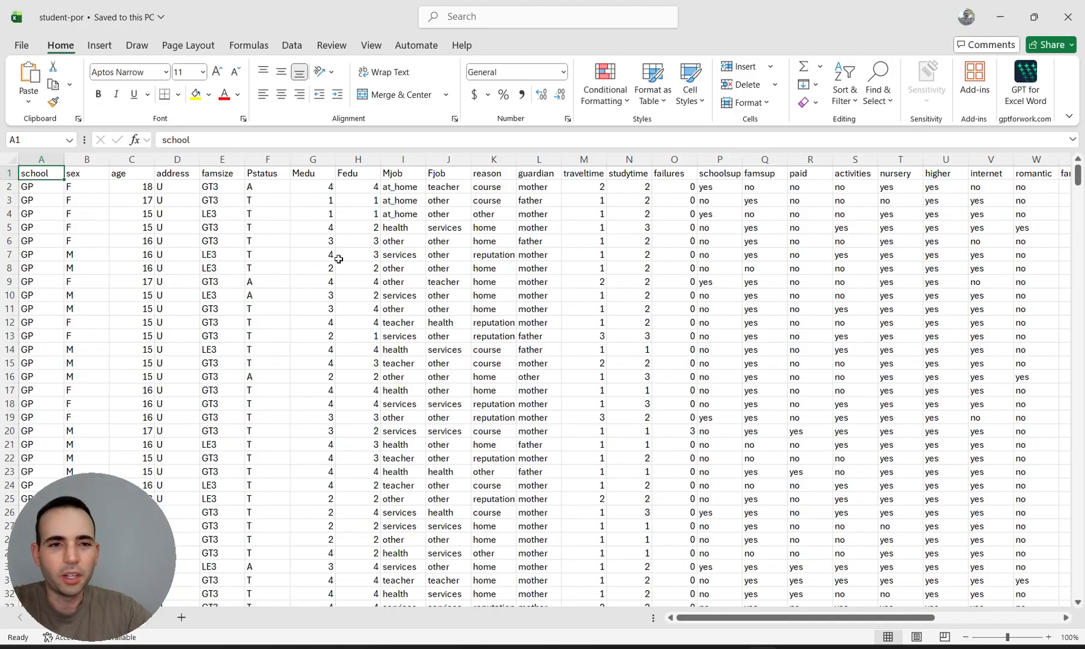
Examine the student-por data, looking across its variable columns, down through the student rows and at the sex column.
scroll(427, 256, right, 10)
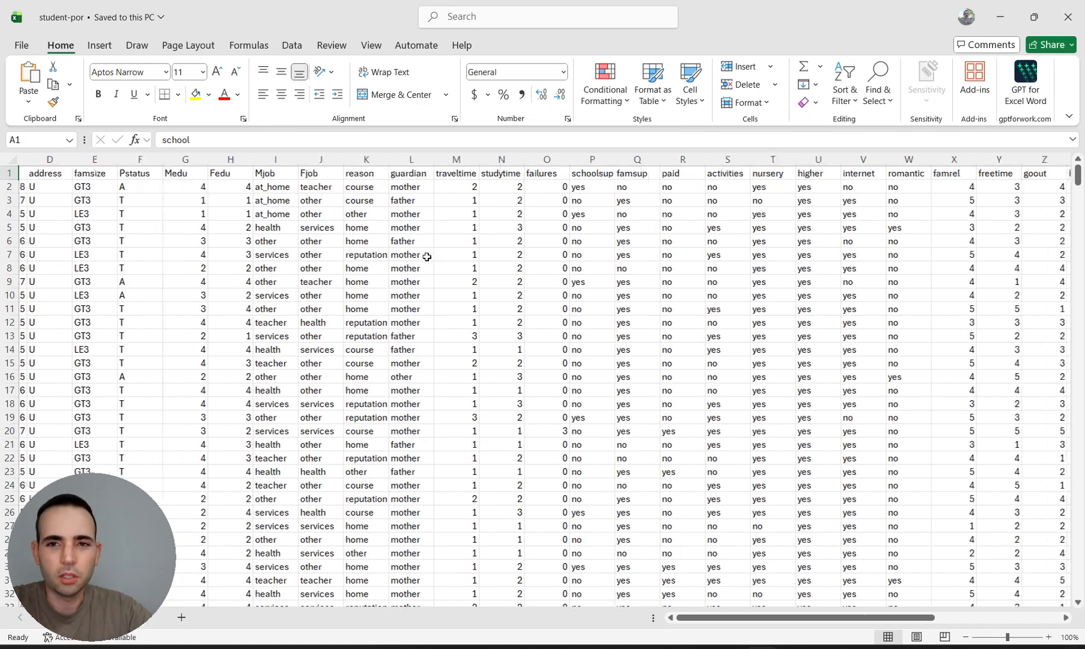
scroll(426, 257, left, 8)
scroll(426, 257, left, 3)
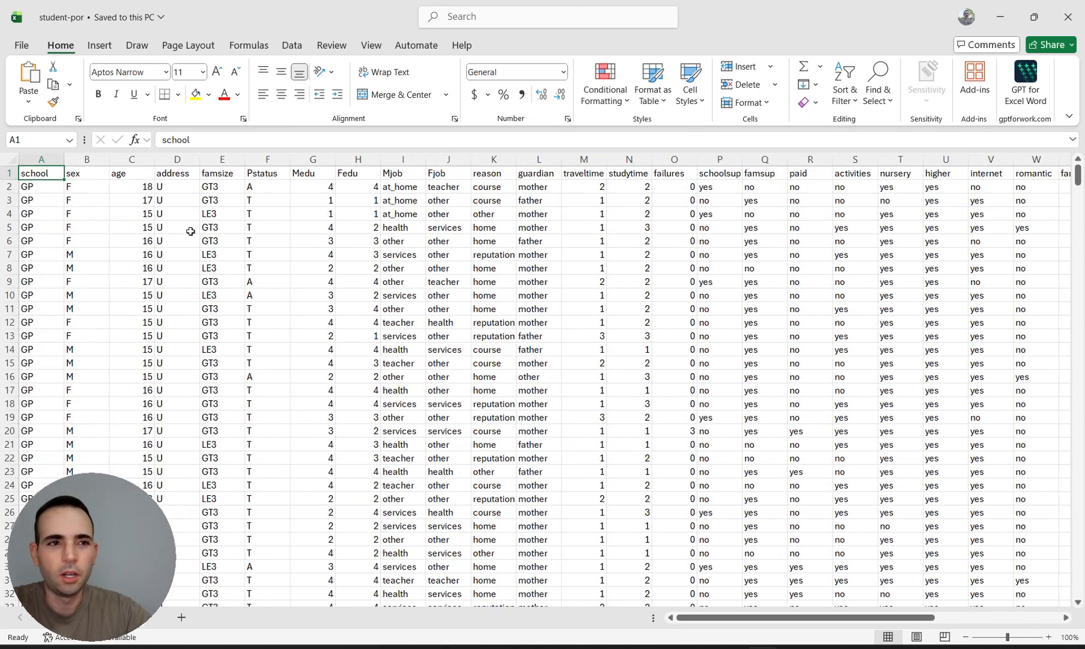
scroll(42, 266, down, 20)
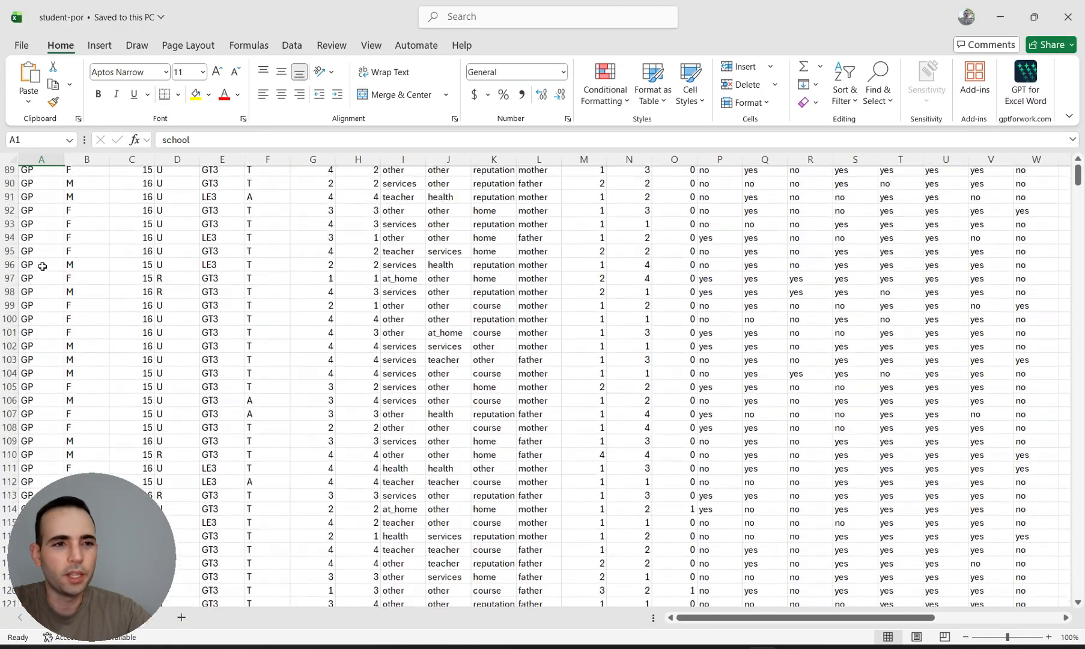
scroll(42, 266, down, 20)
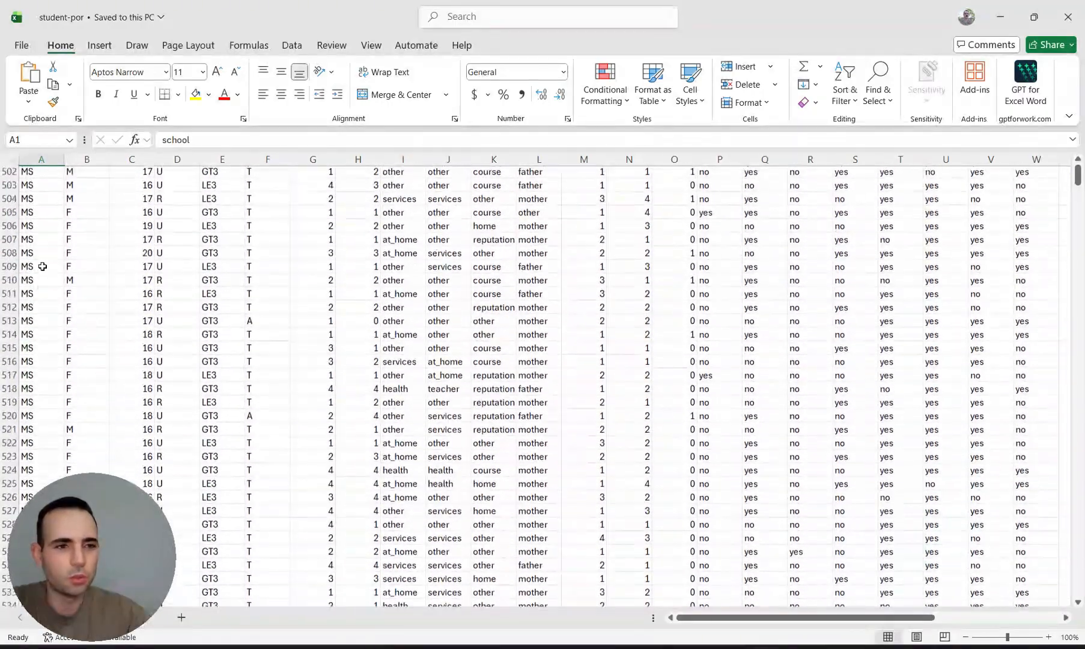
scroll(42, 266, up, 20)
scroll(42, 266, up, 20)
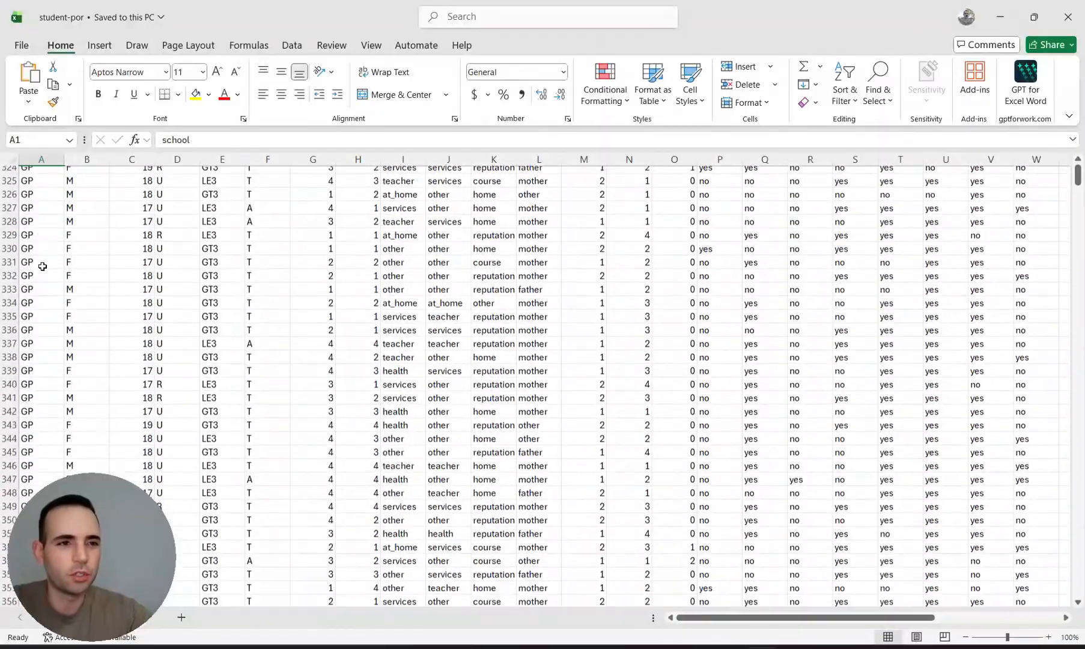
scroll(42, 266, up, 20)
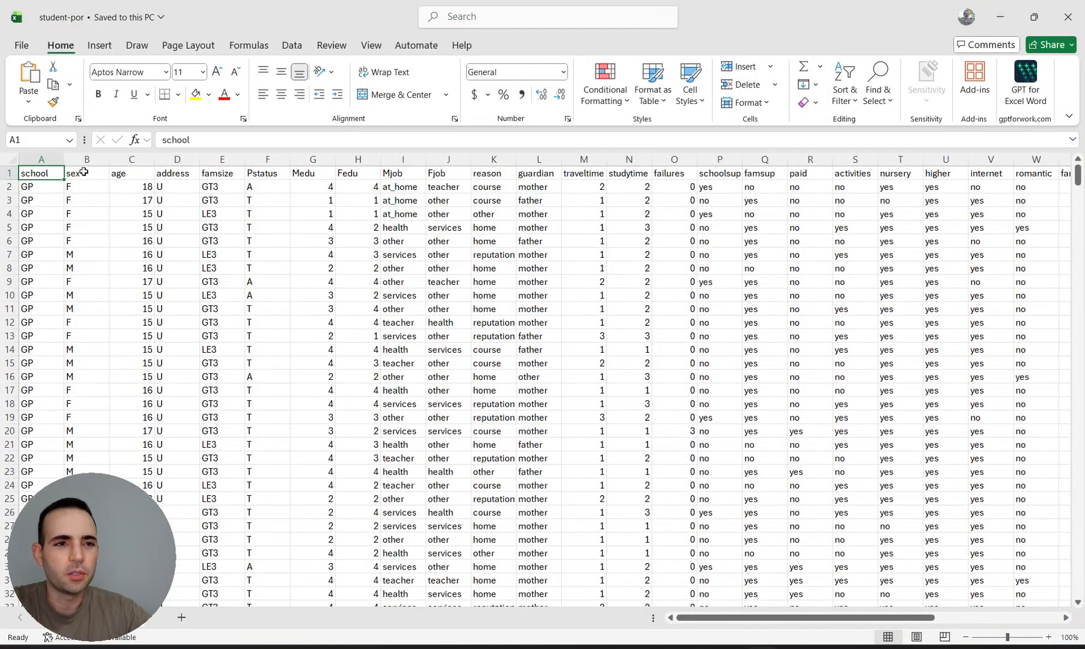
click(84, 173)
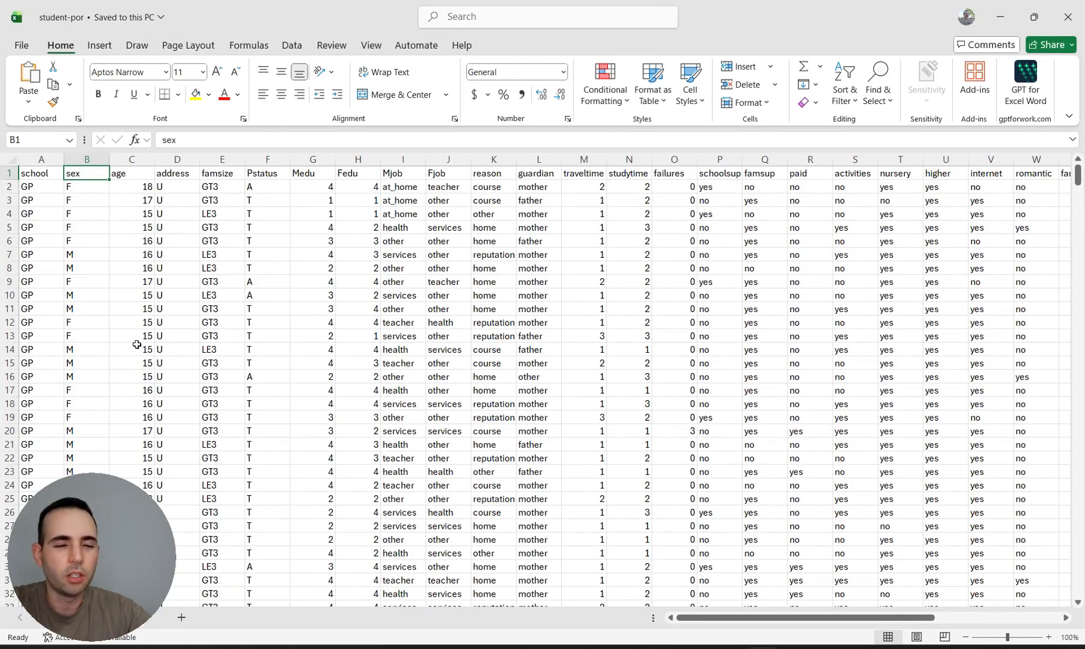
scroll(177, 259, down, 5)
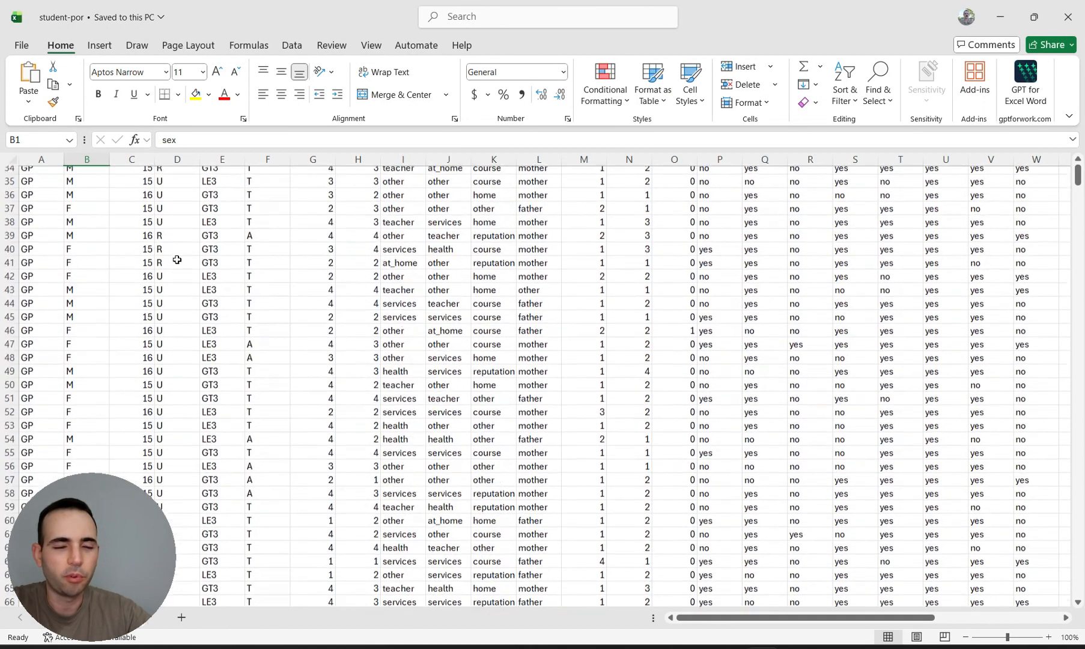
scroll(177, 260, up, 5)
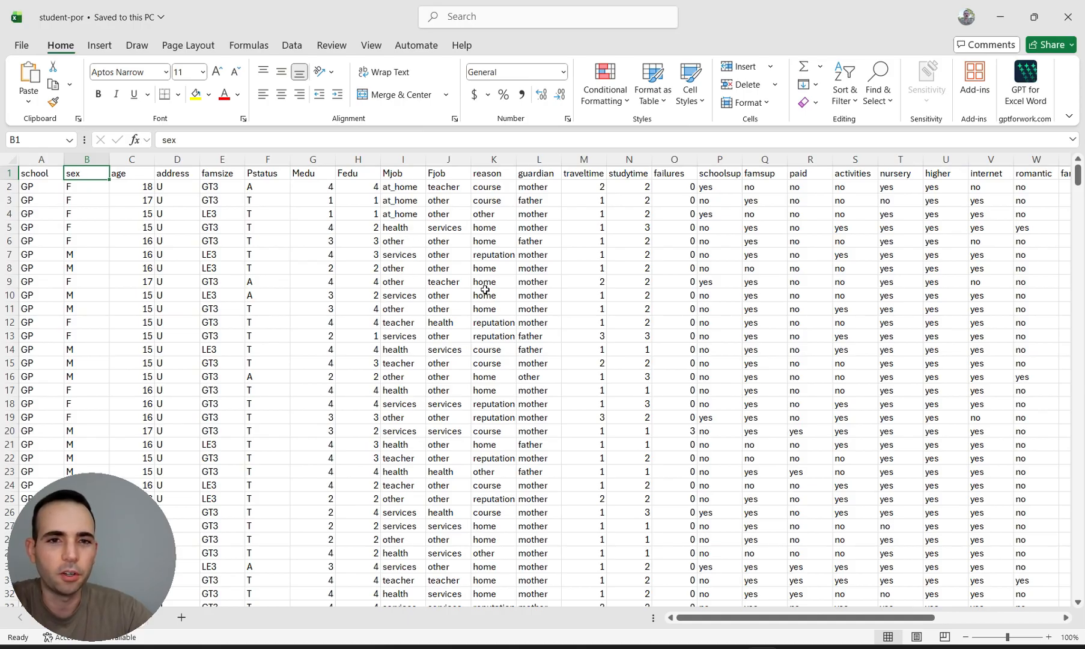
Examine the remaining variables and the grade columns G1, G2 and G3 at the end of the table.
scroll(561, 288, right, 5)
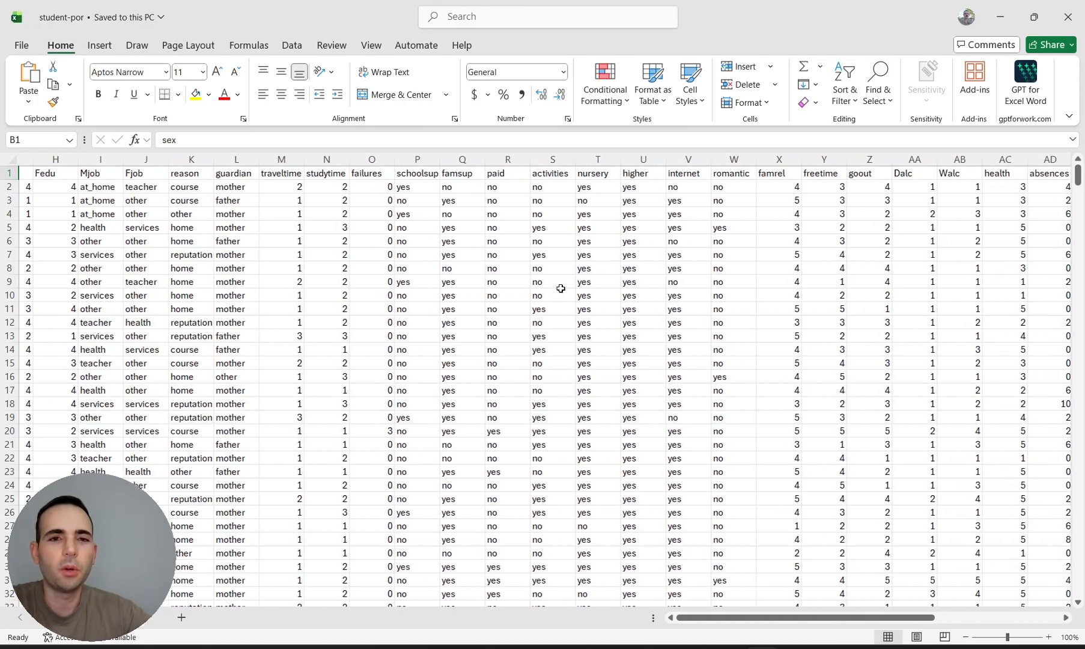
scroll(560, 288, right, 4)
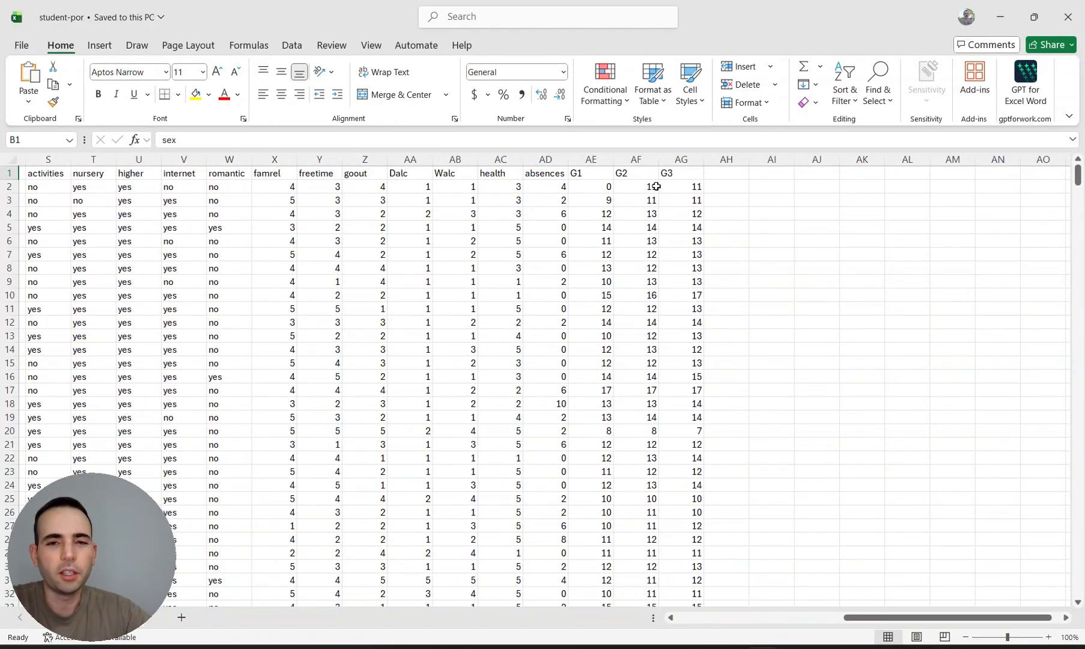
click(689, 159)
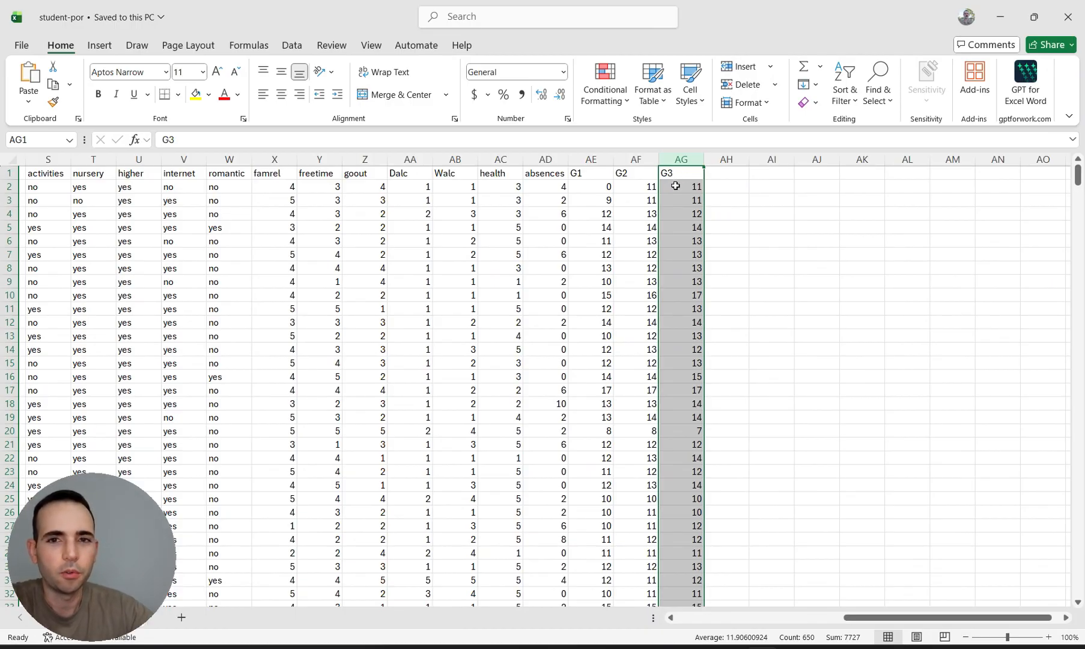
click(683, 190)
click(587, 174)
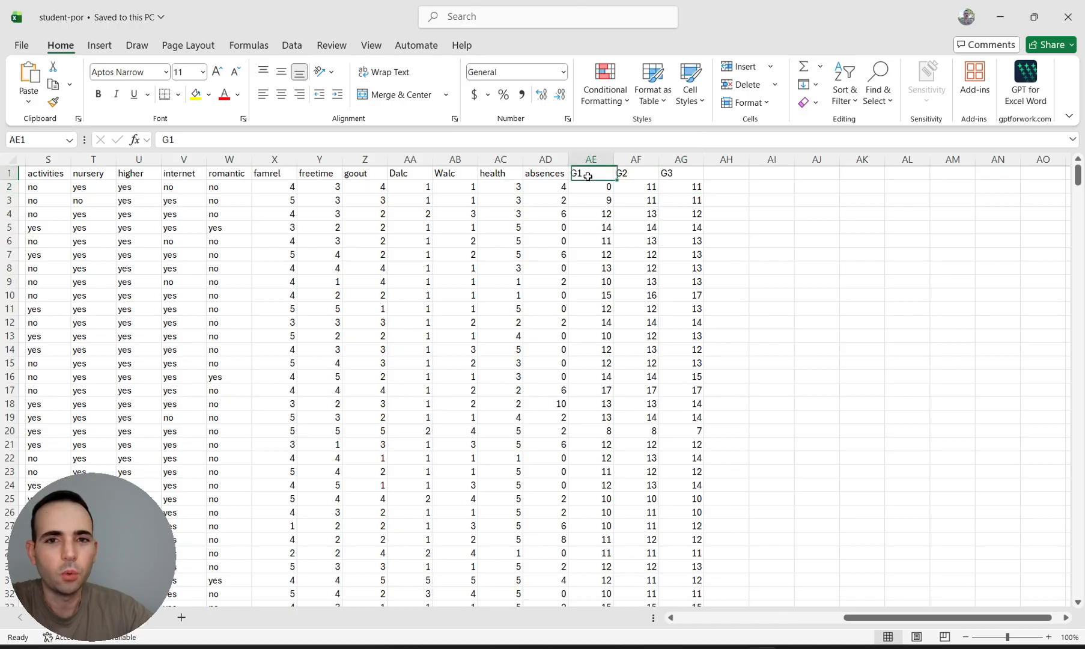
click(625, 174)
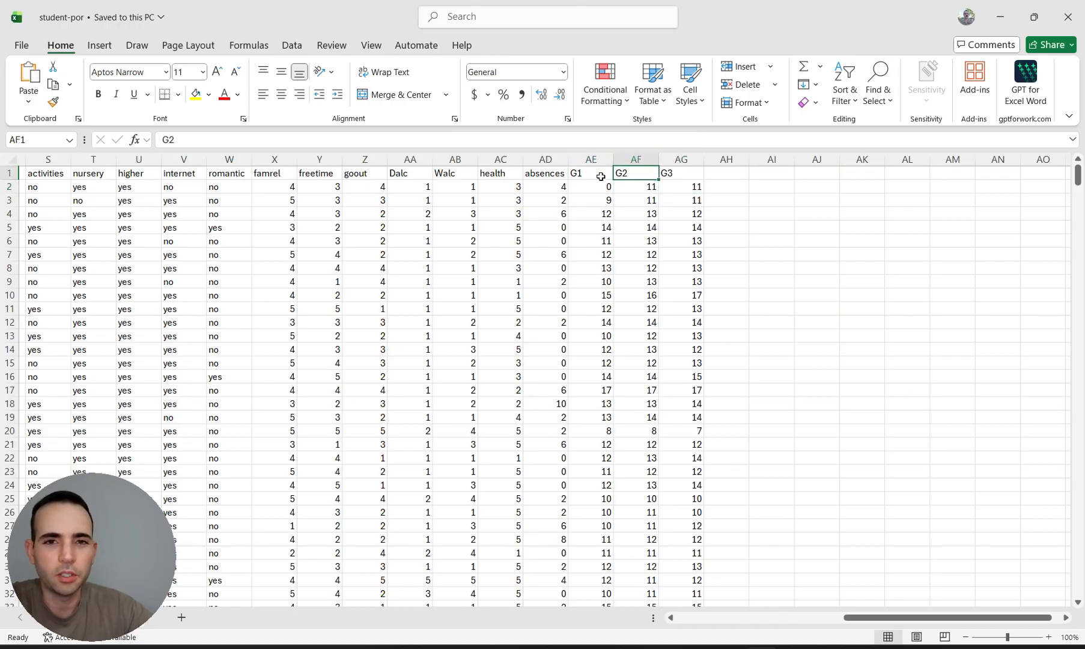
click(668, 178)
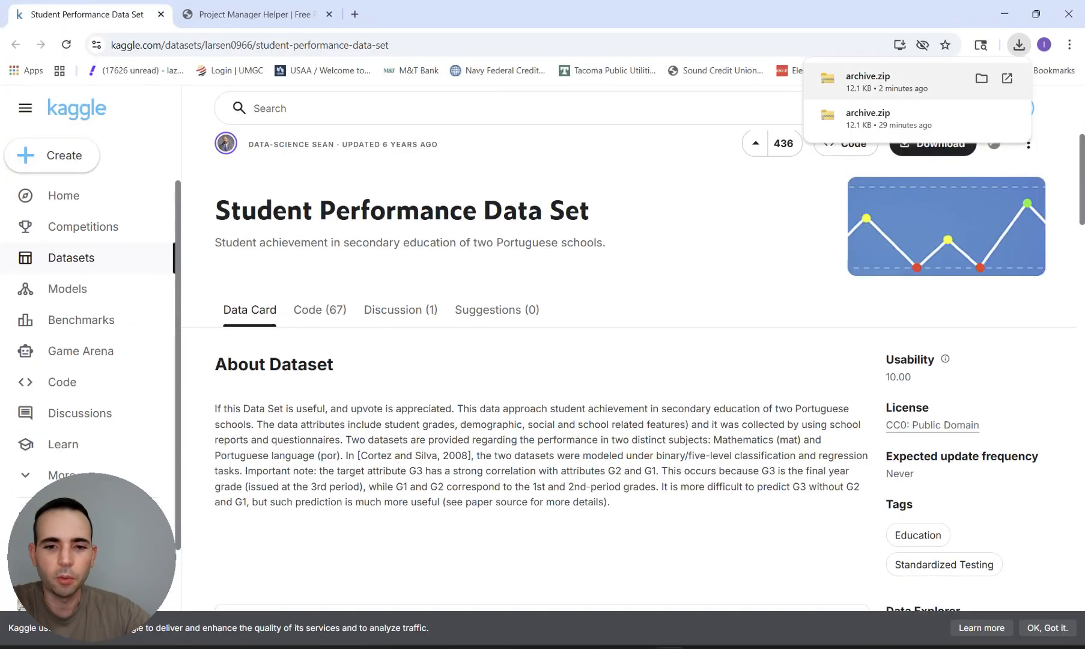
Switch to the Project Manager Helper site and open its Excel Transformer tool.
click(266, 23)
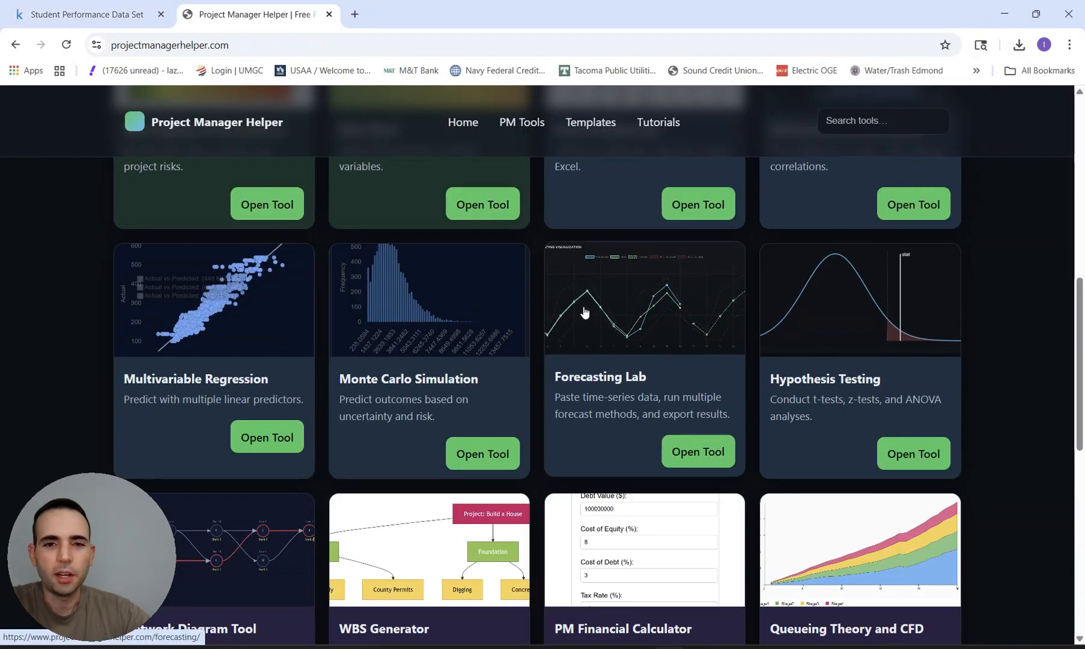
scroll(417, 304, up, 3)
scroll(417, 301, up, 2)
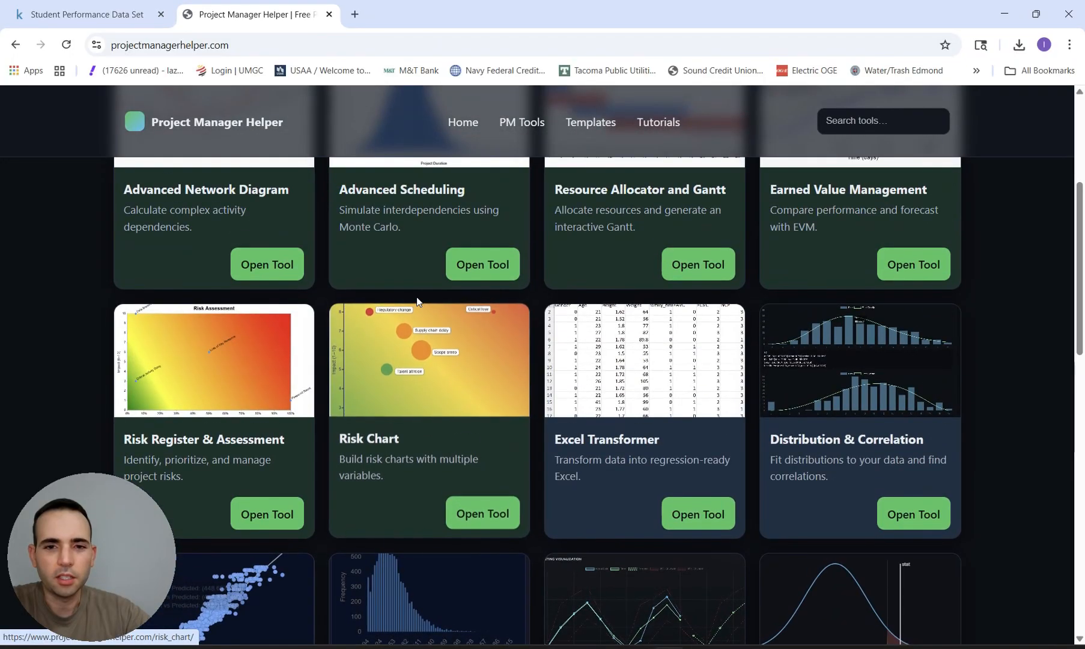
click(700, 513)
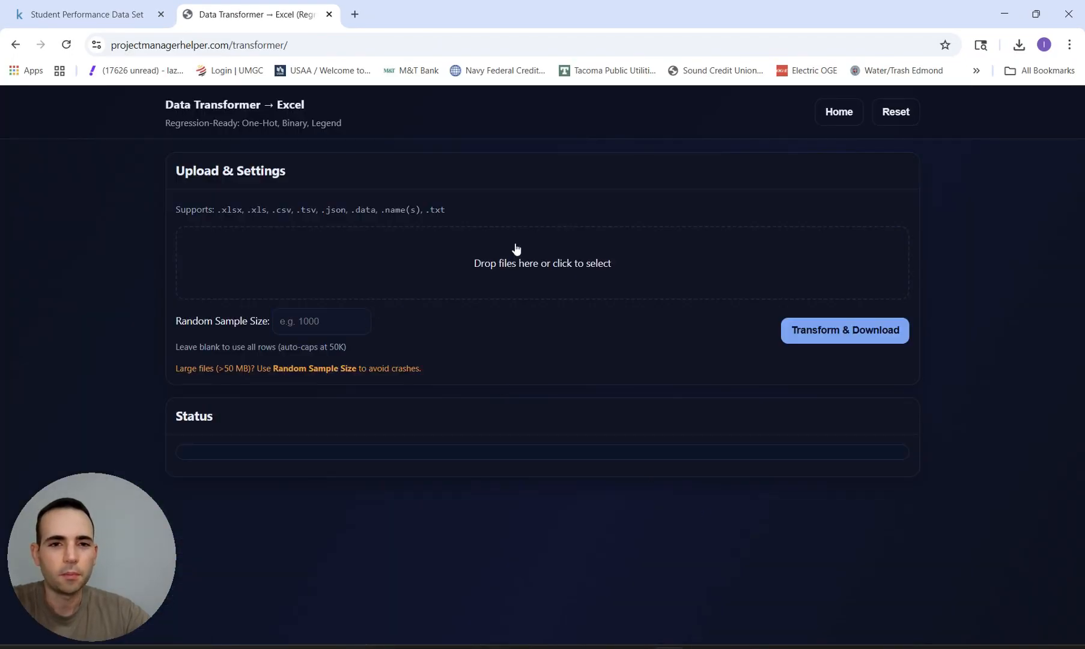
Load the student-por CSV file from the archive folder in Downloads into the data transformer.
click(543, 271)
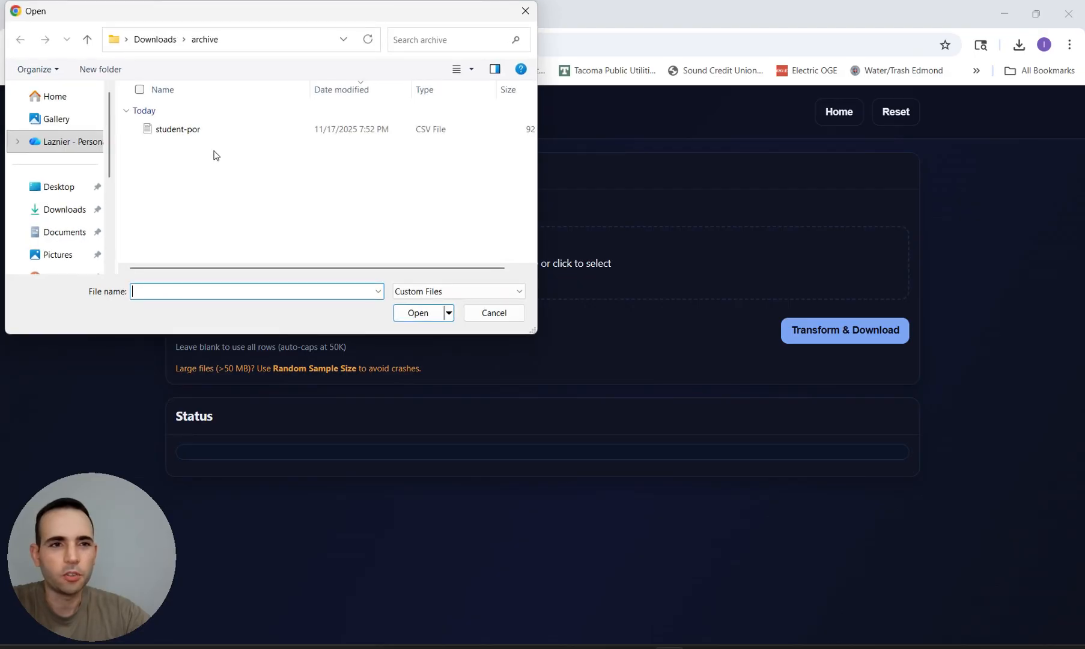
click(180, 128)
click(418, 314)
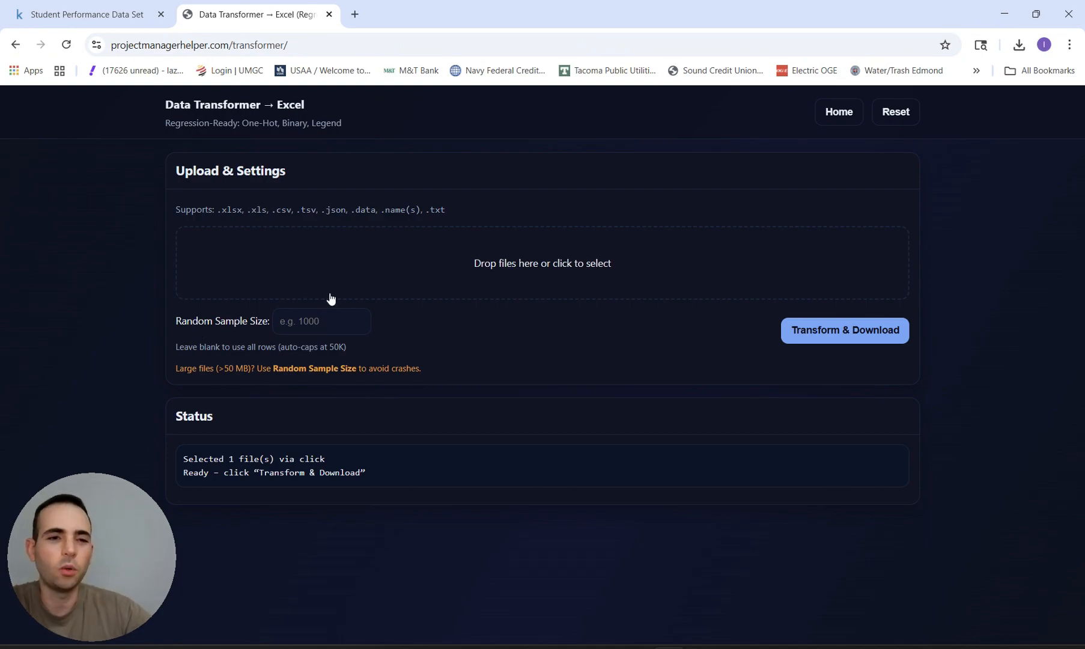
click(305, 330)
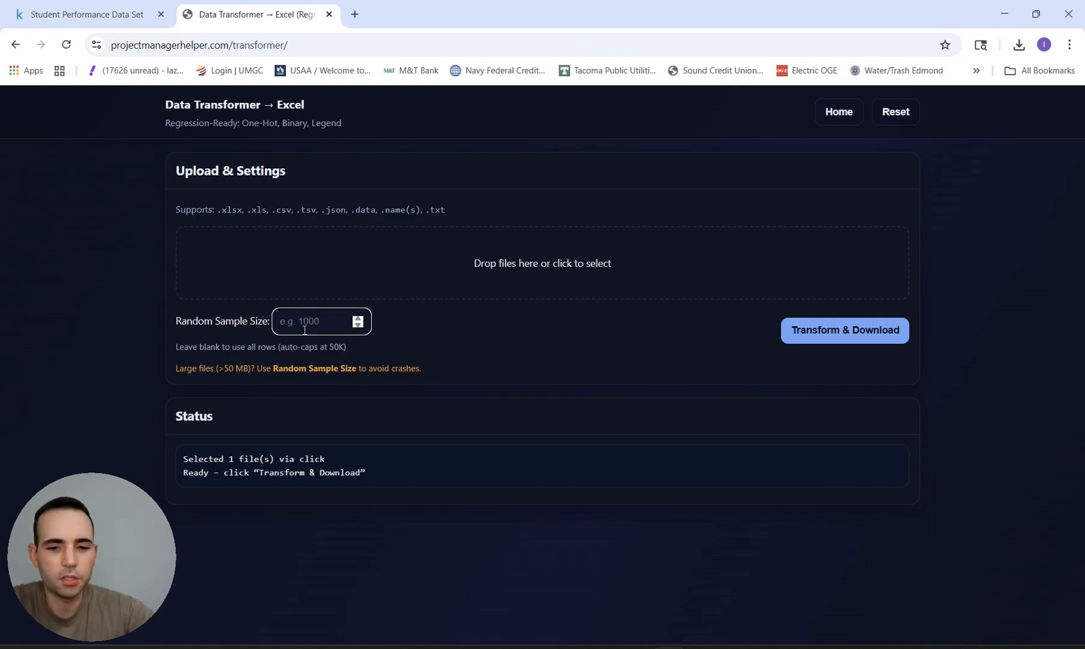
text(1000)
key(BackSpace)
key(BackSpace)
key(BackSpace)
key(BackSpace)
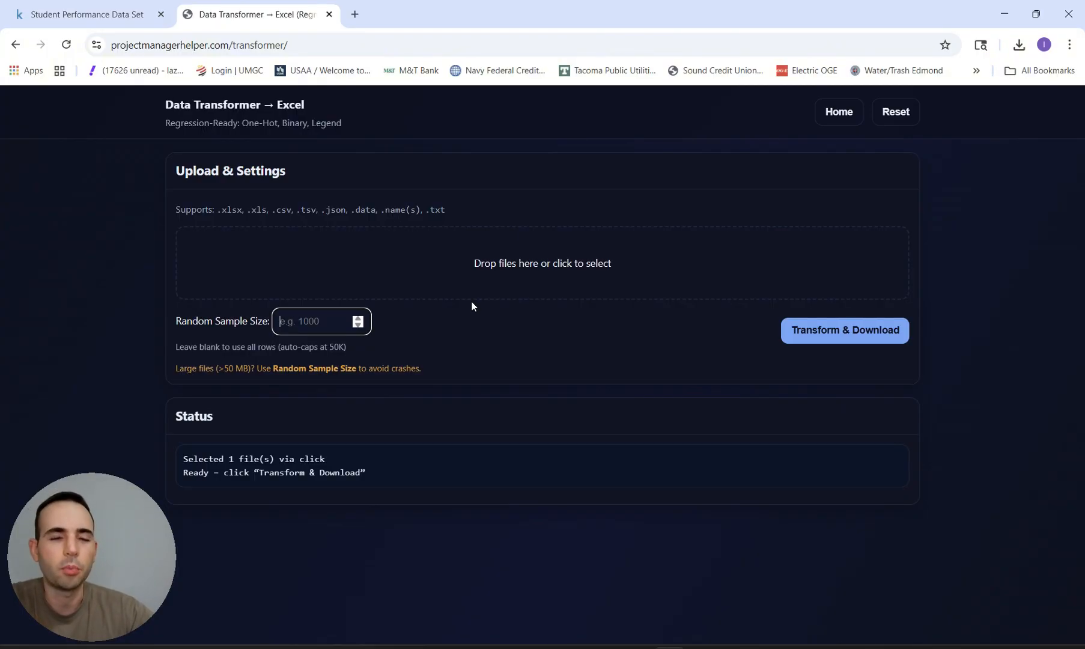
click(442, 355)
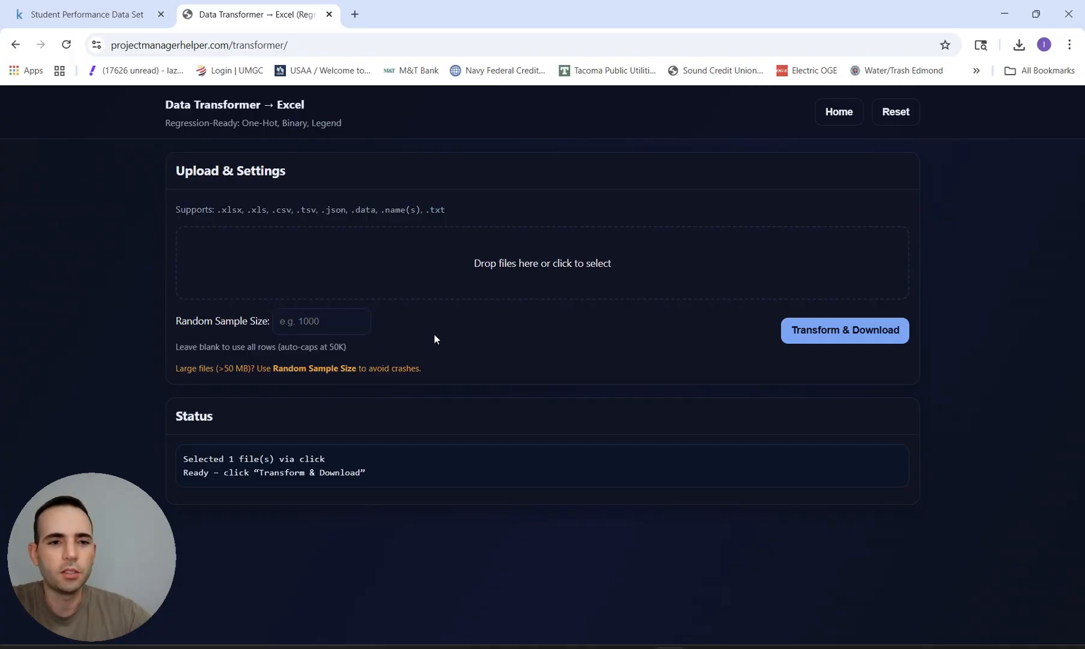
Transform the student-por data using all rows and save the result as student-por_transformed_full in Downloads.
click(805, 337)
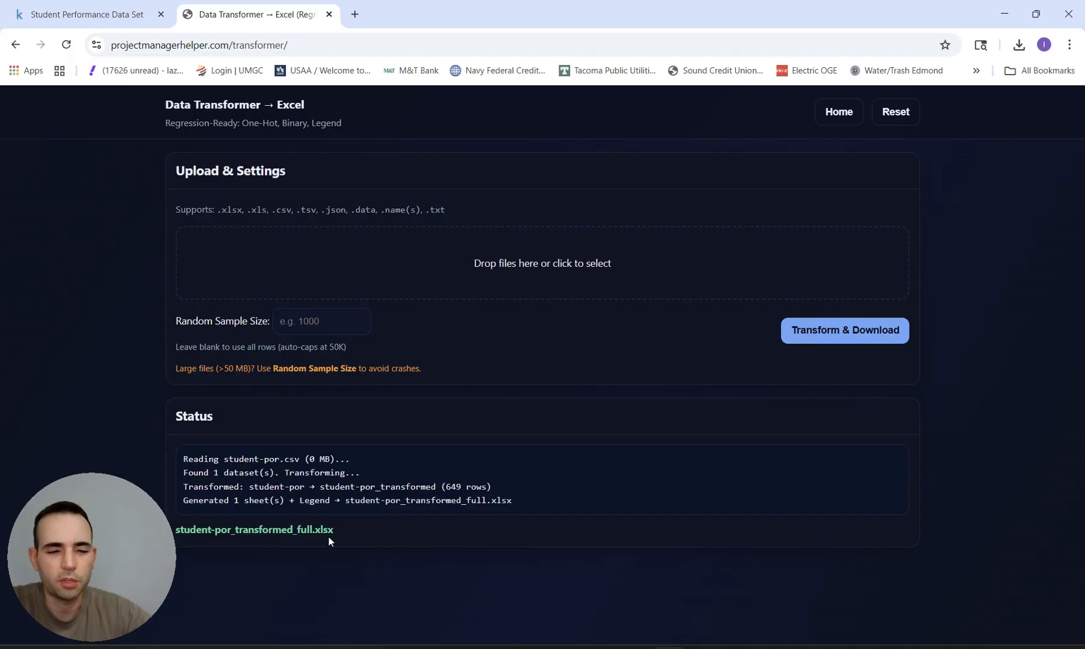
click(276, 530)
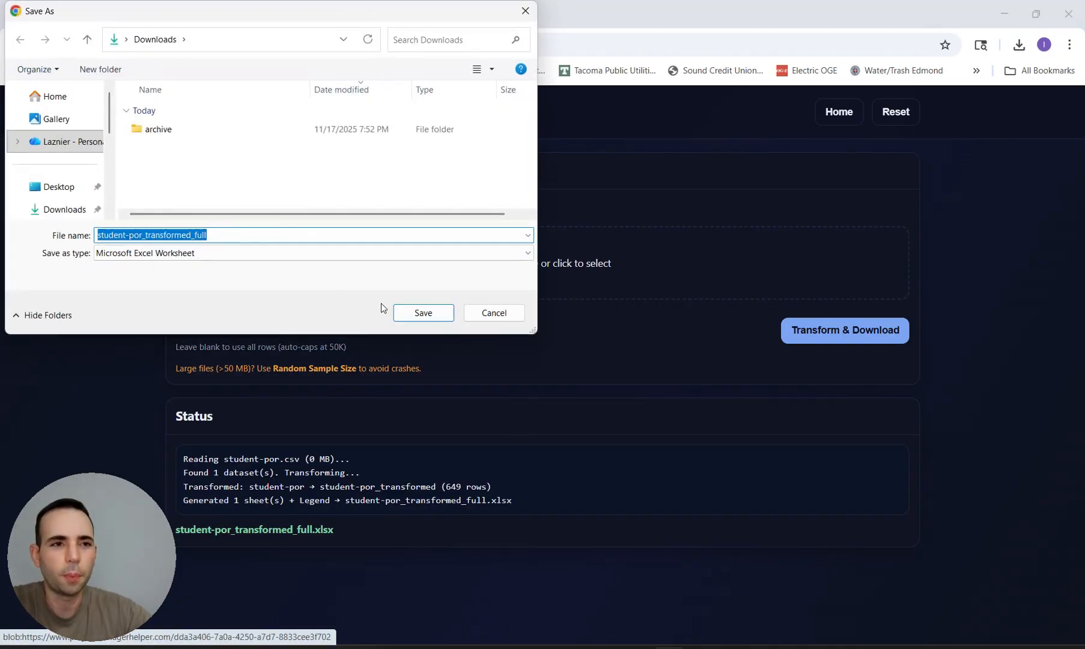
click(50, 214)
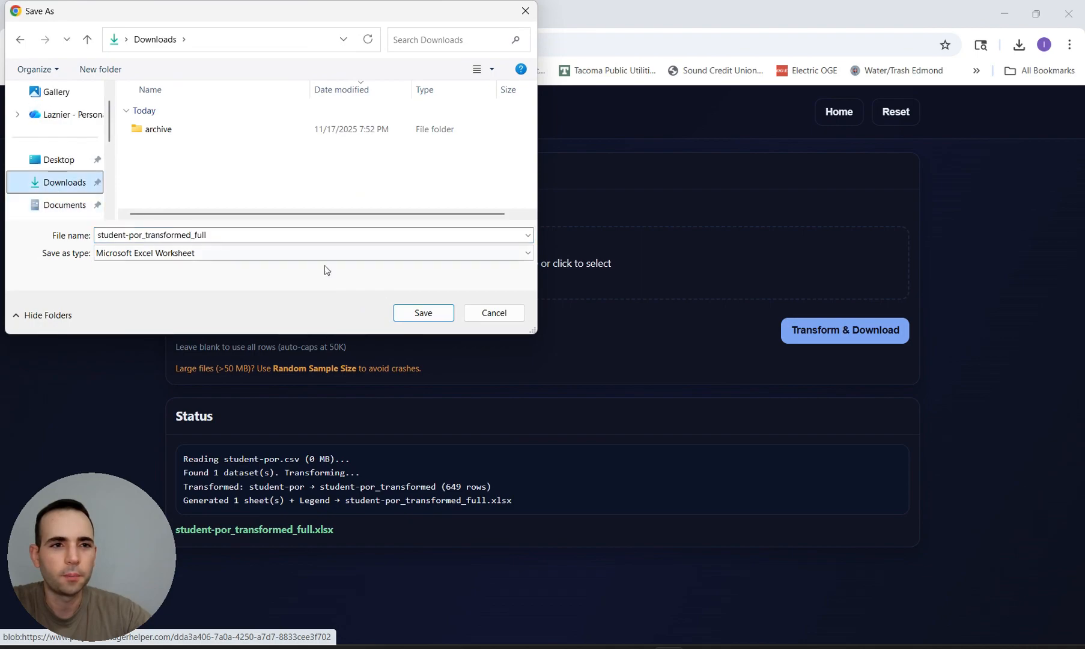
click(414, 314)
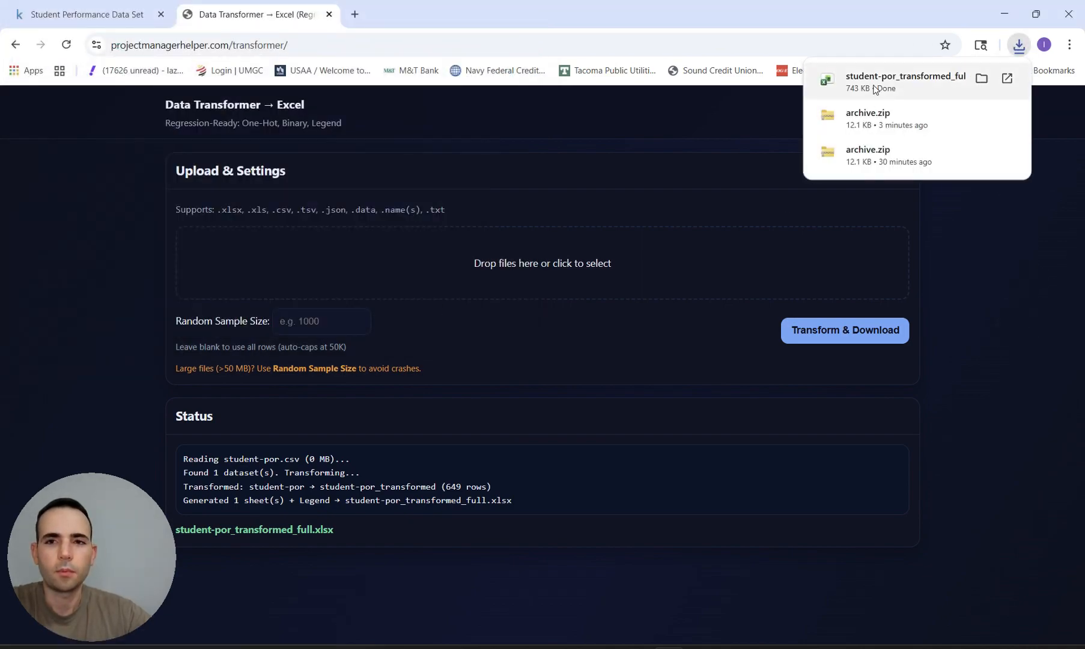
Open the downloaded student-por_transformed_full workbook in Excel and enable editing.
click(874, 89)
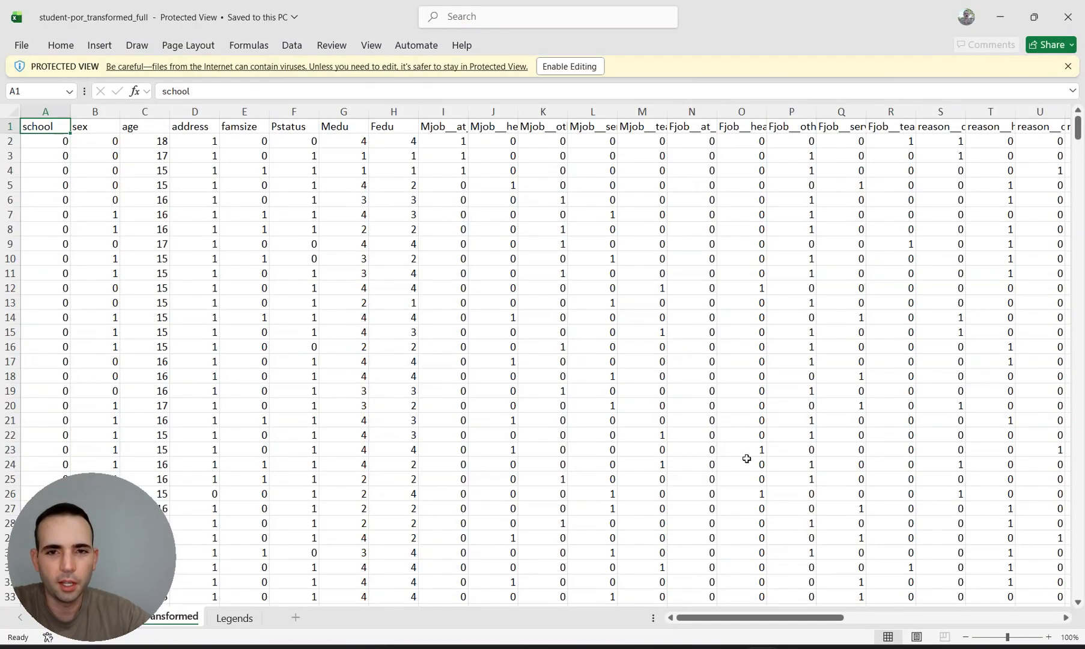
click(570, 67)
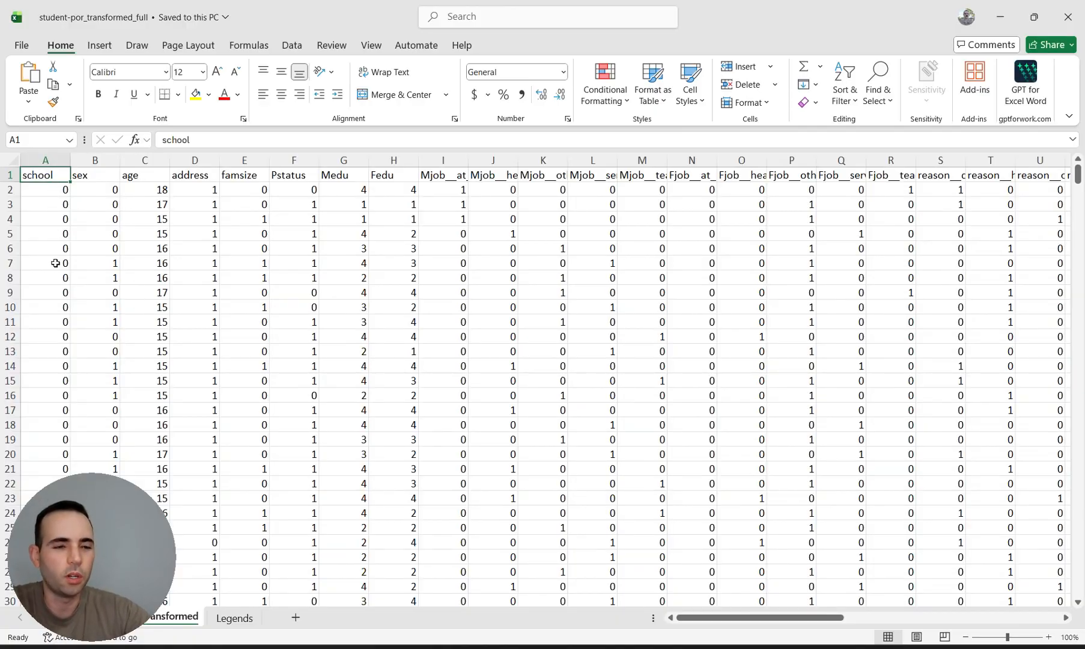
Examine the transformed sheet: the sex column coding, the student rows, the split Mjob columns and the grade columns G1, G2 and G3.
click(98, 193)
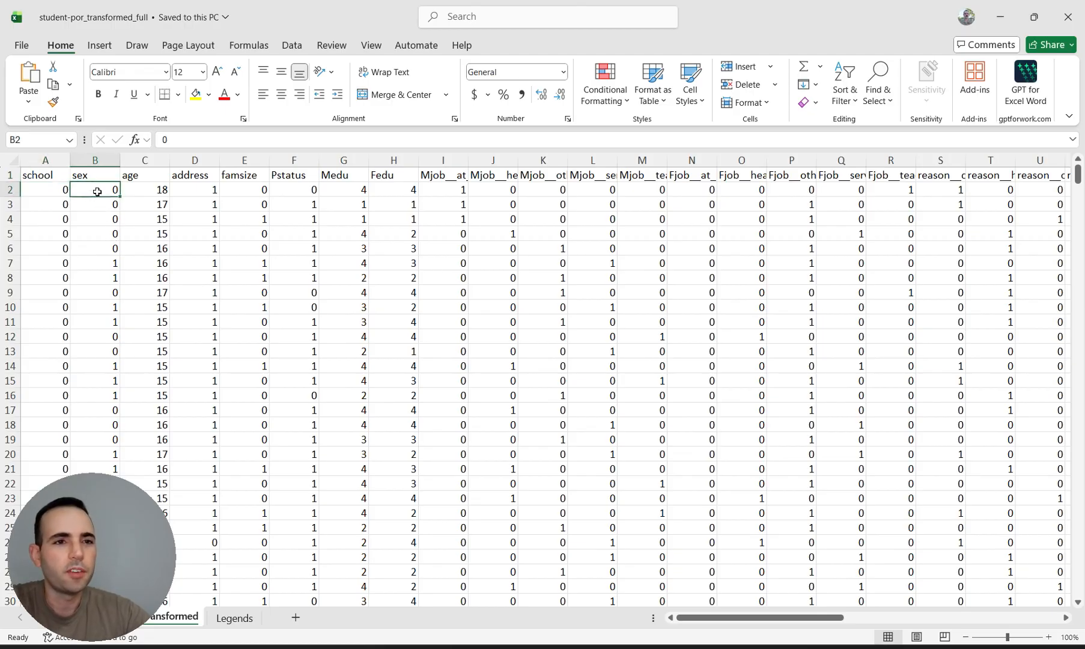
click(106, 278)
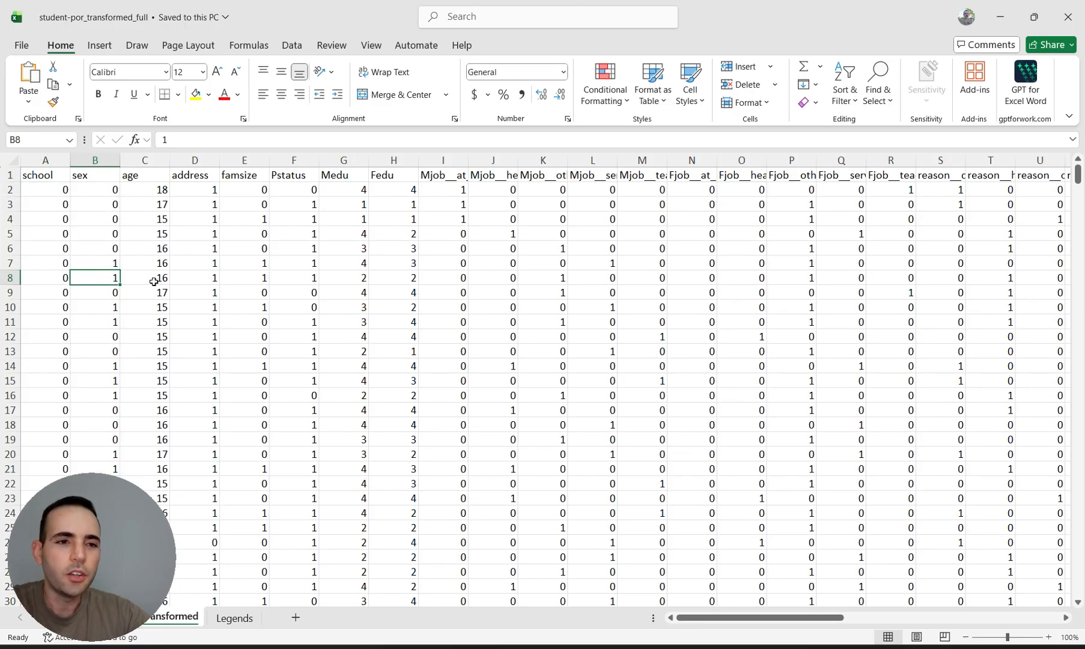
scroll(154, 282, down, 5)
scroll(154, 282, up, 6)
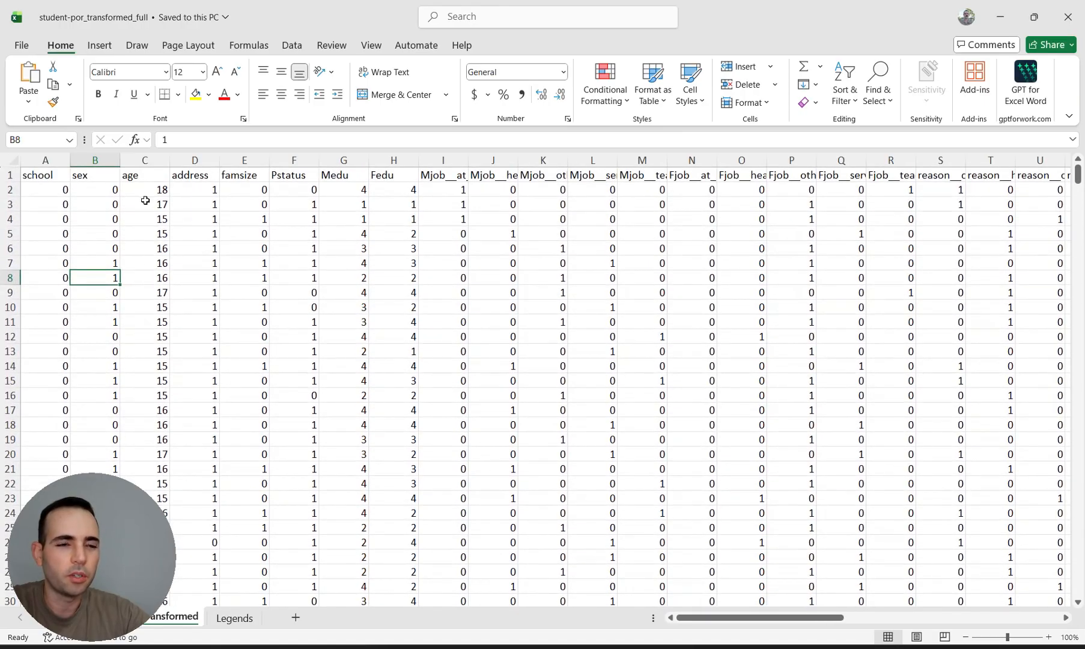
scroll(203, 303, down, 5)
scroll(203, 303, down, 20)
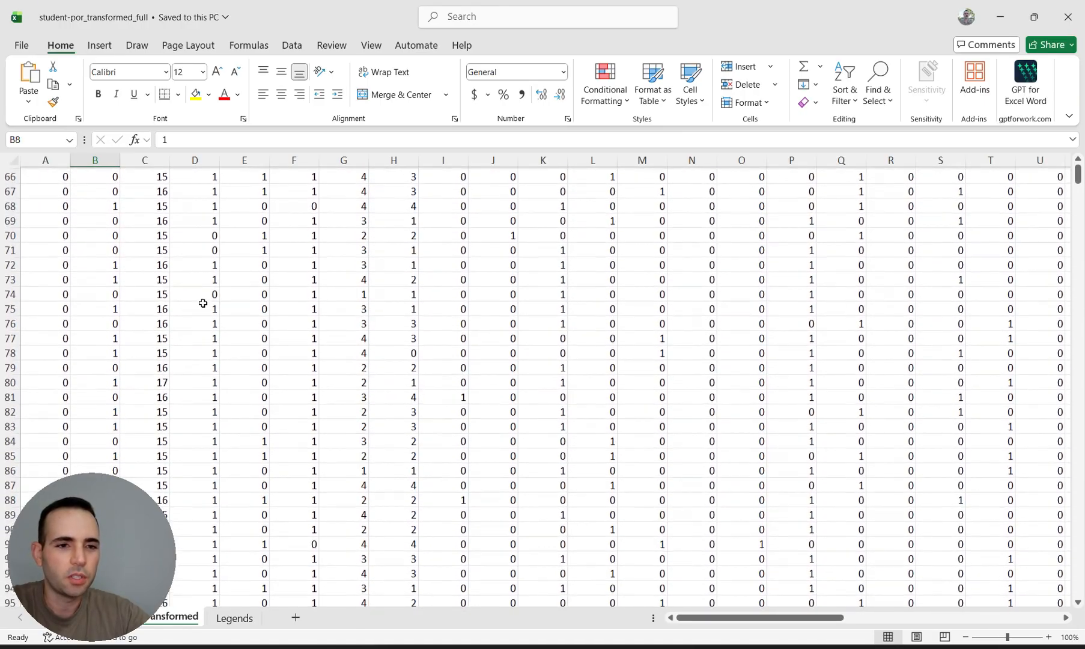
scroll(203, 303, up, 20)
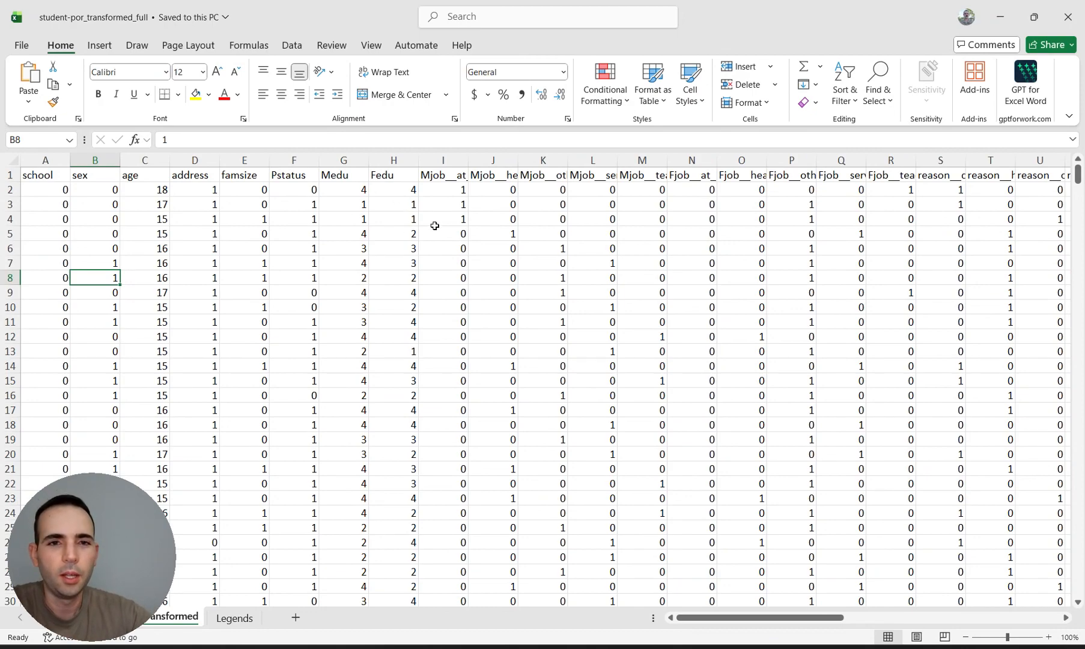
click(459, 179)
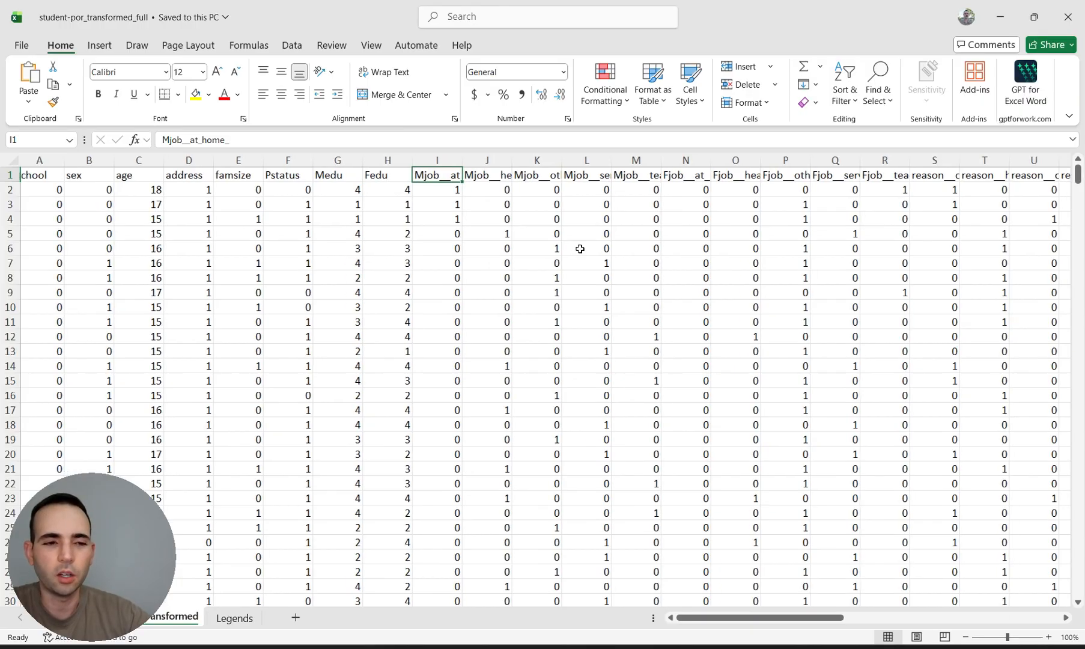
scroll(579, 249, right, 5)
scroll(579, 248, right, 10)
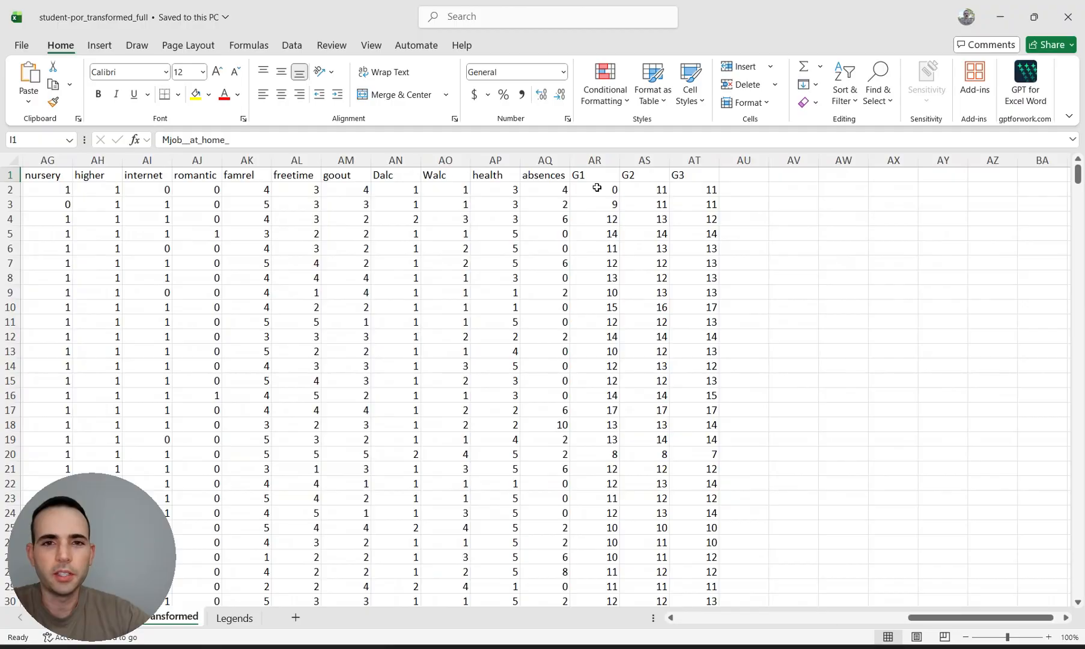
scroll(624, 240, left, 16)
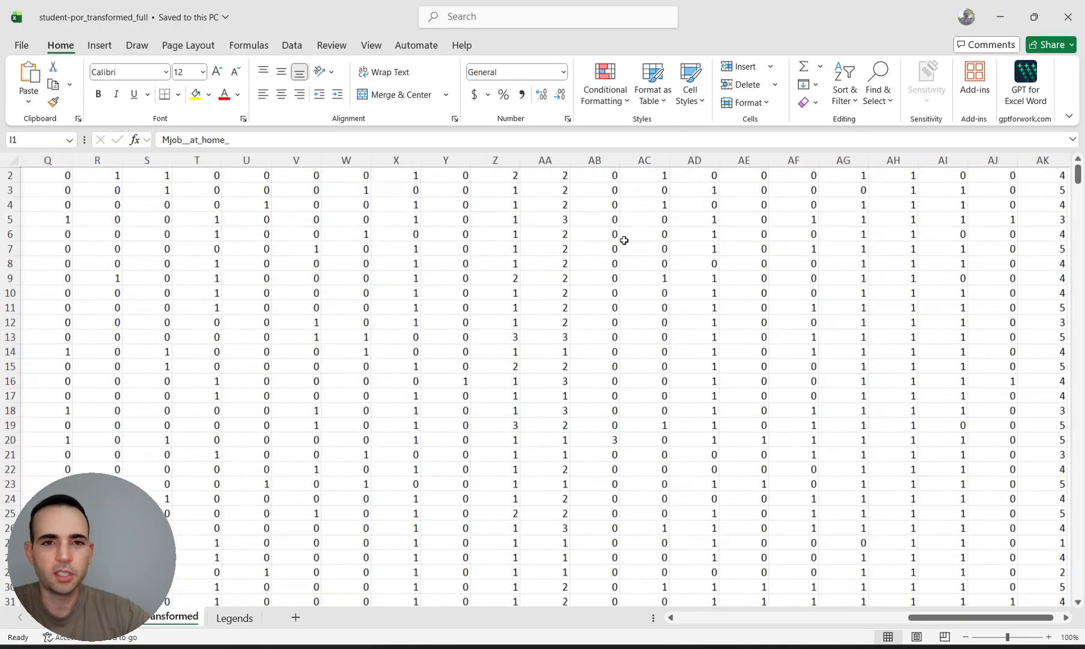
Copy the entire transformed student data table, including its header row.
click(381, 250)
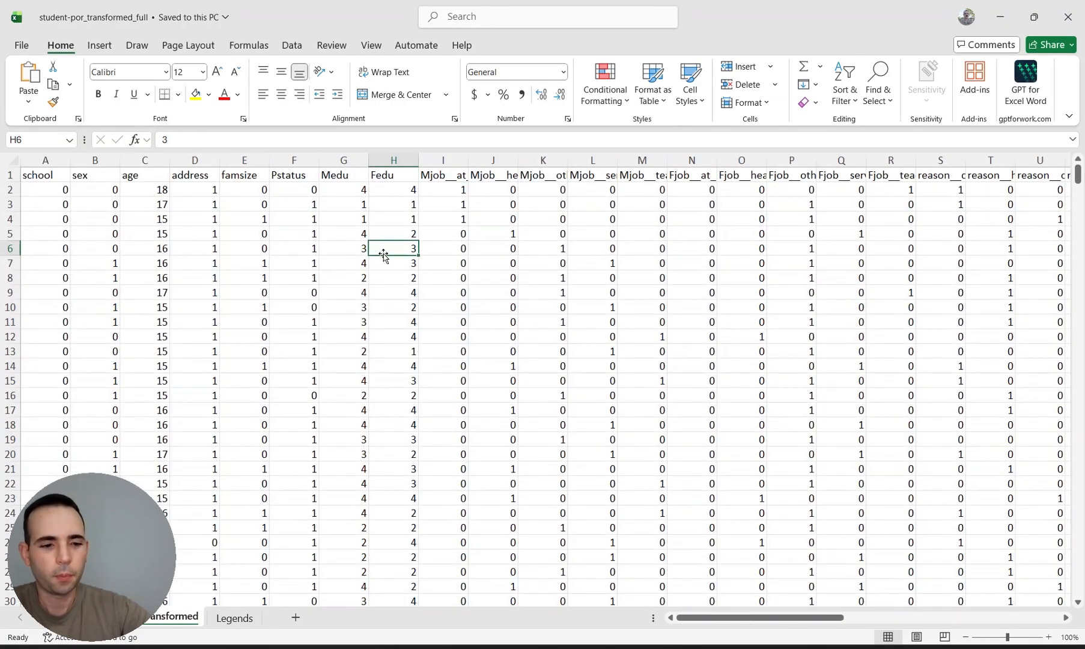
key(ctrl+a)
key(ctrl+c)
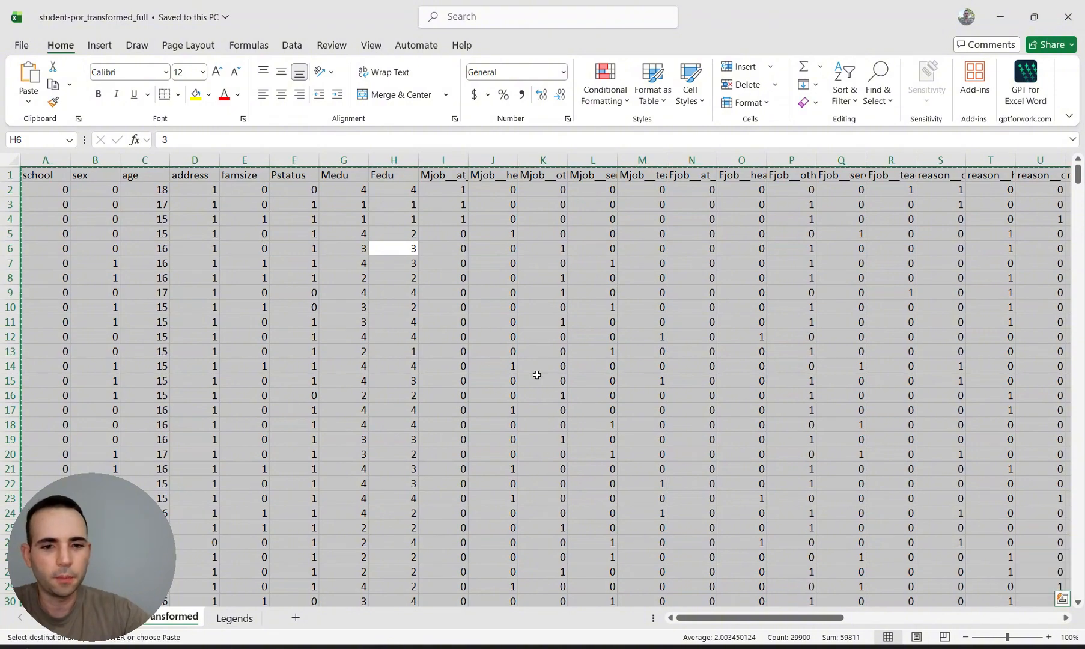
Switch back to Project Manager Helper in Chrome and open its Distribution & Correlation tool.
mouse_move(670, 647)
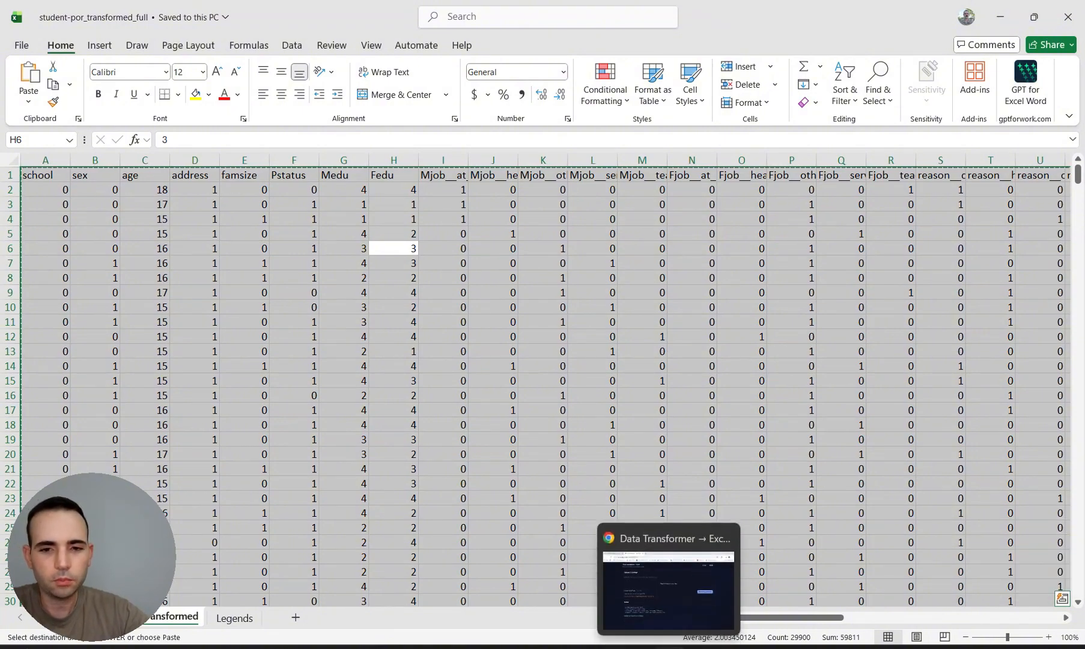
click(677, 593)
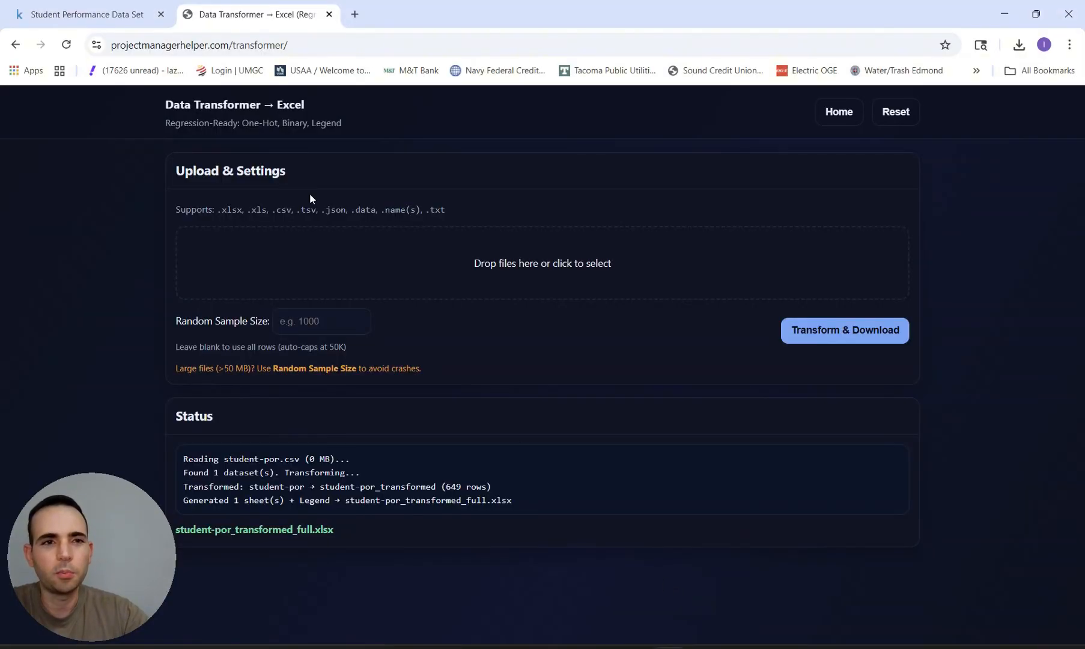
click(852, 117)
scroll(634, 190, down, 5)
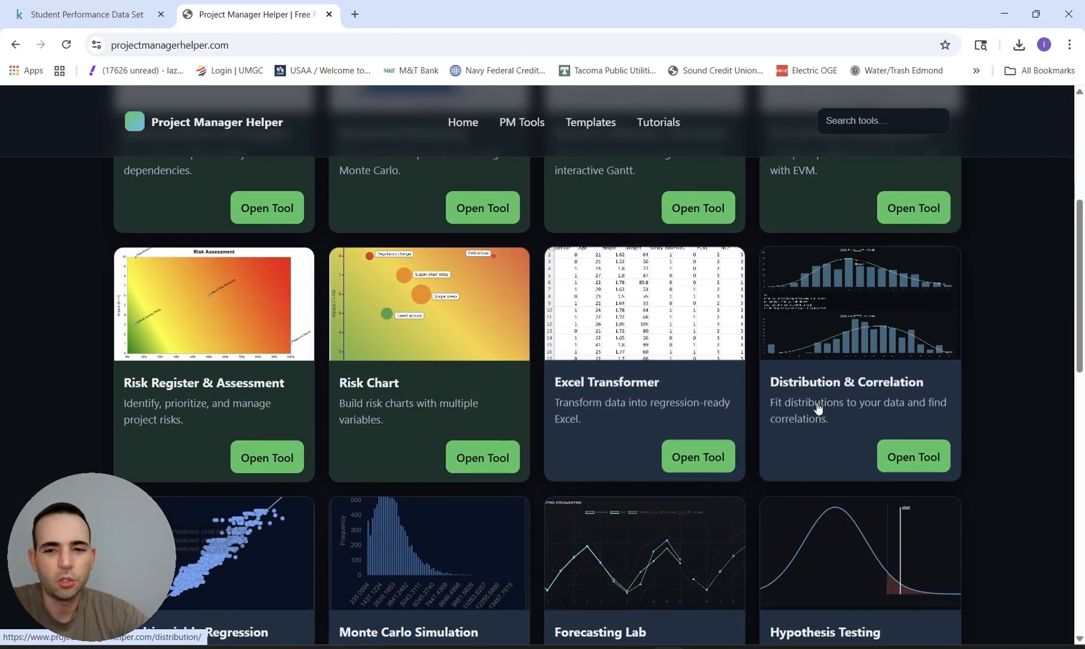
click(898, 454)
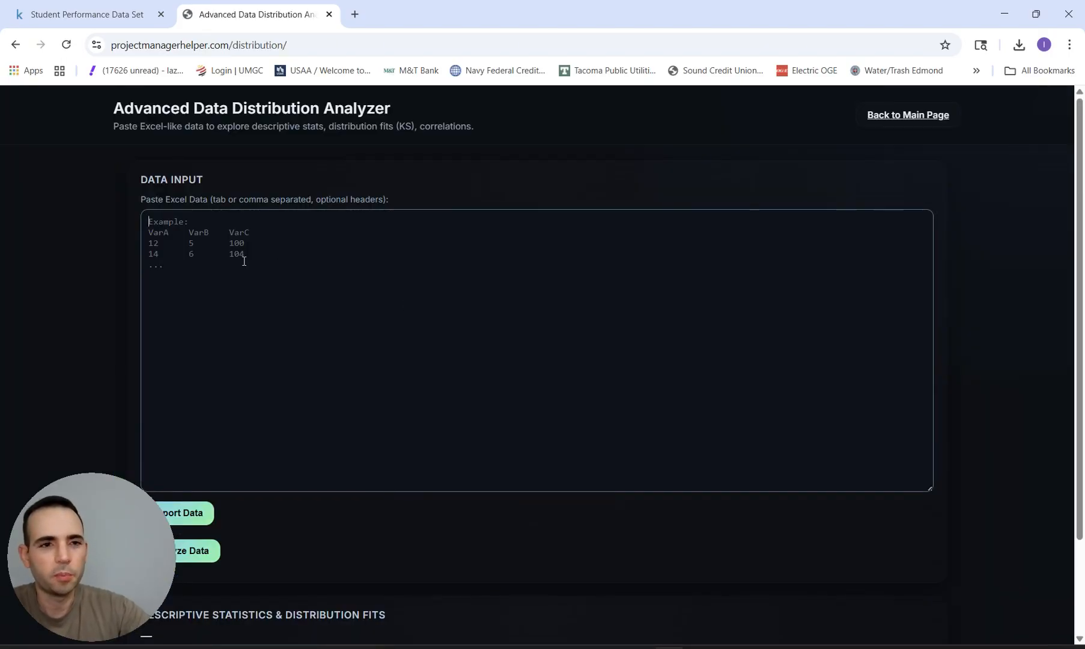
Paste the copied student table into the distribution analyzer, import it and run the analysis.
key(ctrl+v)
click(196, 514)
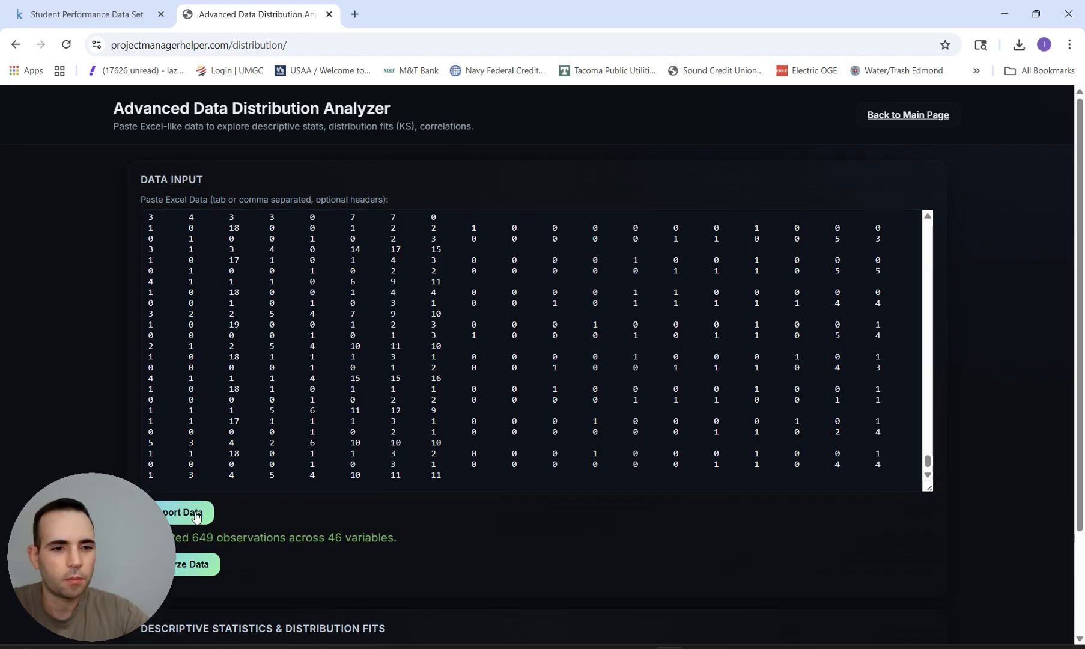
click(200, 571)
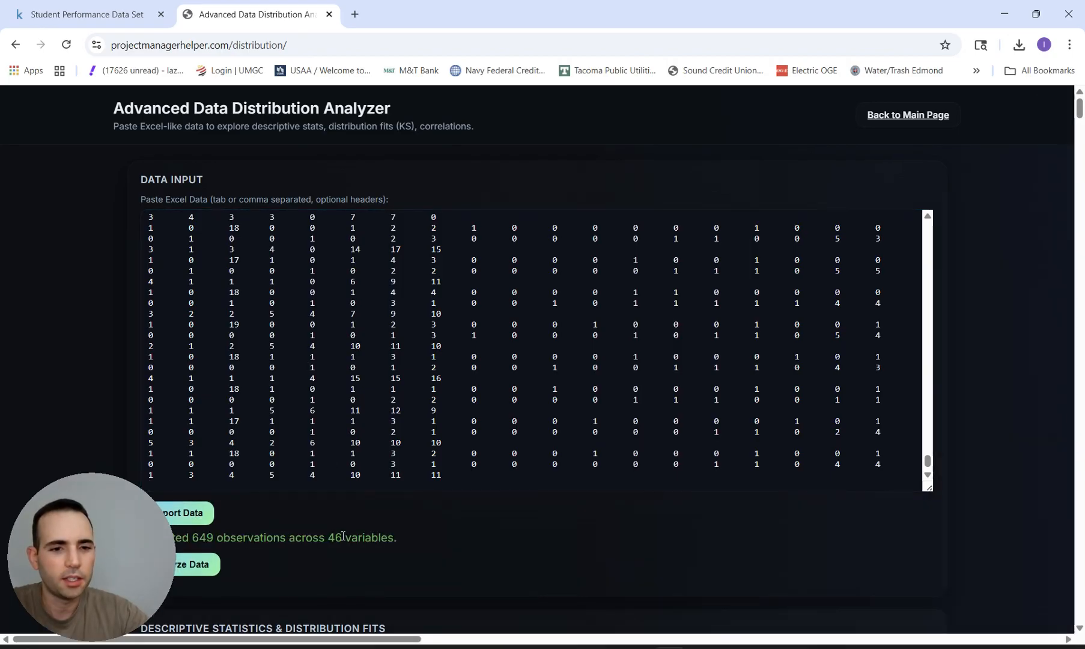
Examine the descriptive statistics and distribution fits by variable, focusing on the age histogram and its fitted density.
scroll(436, 527, down, 9)
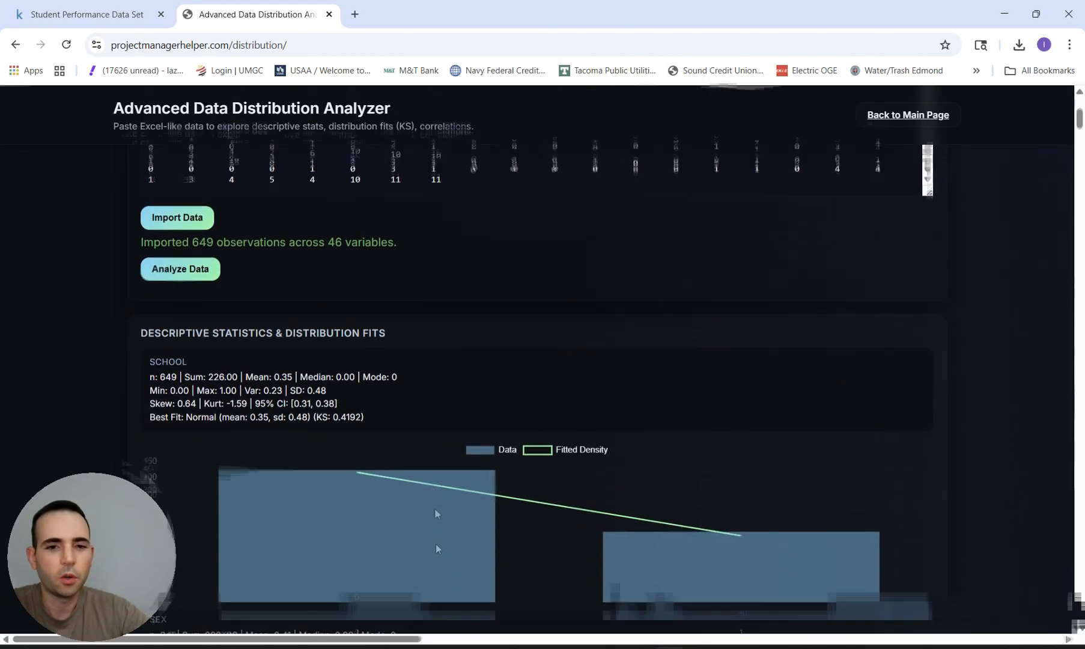
scroll(560, 479, down, 7)
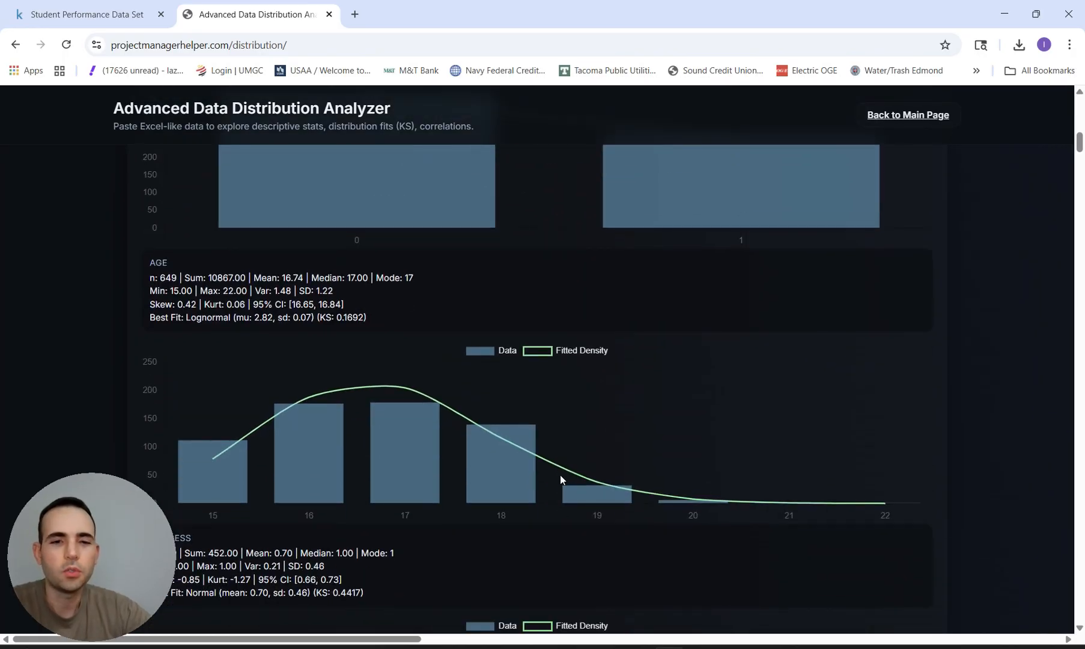
scroll(560, 474, down, 2)
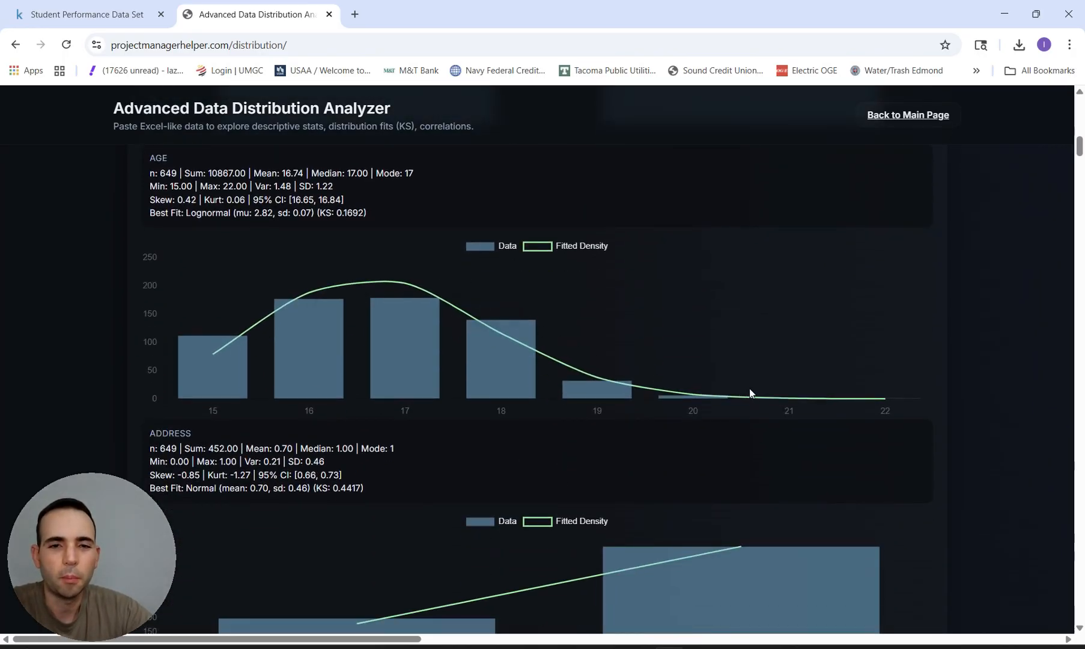
scroll(685, 348, down, 1)
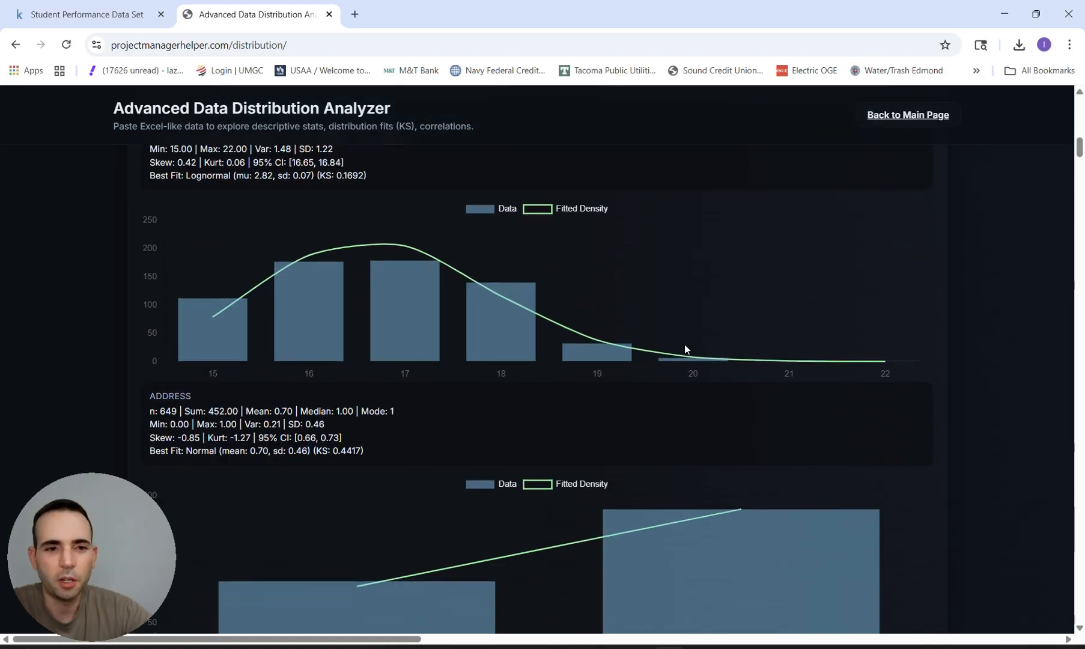
scroll(309, 282, up, 2)
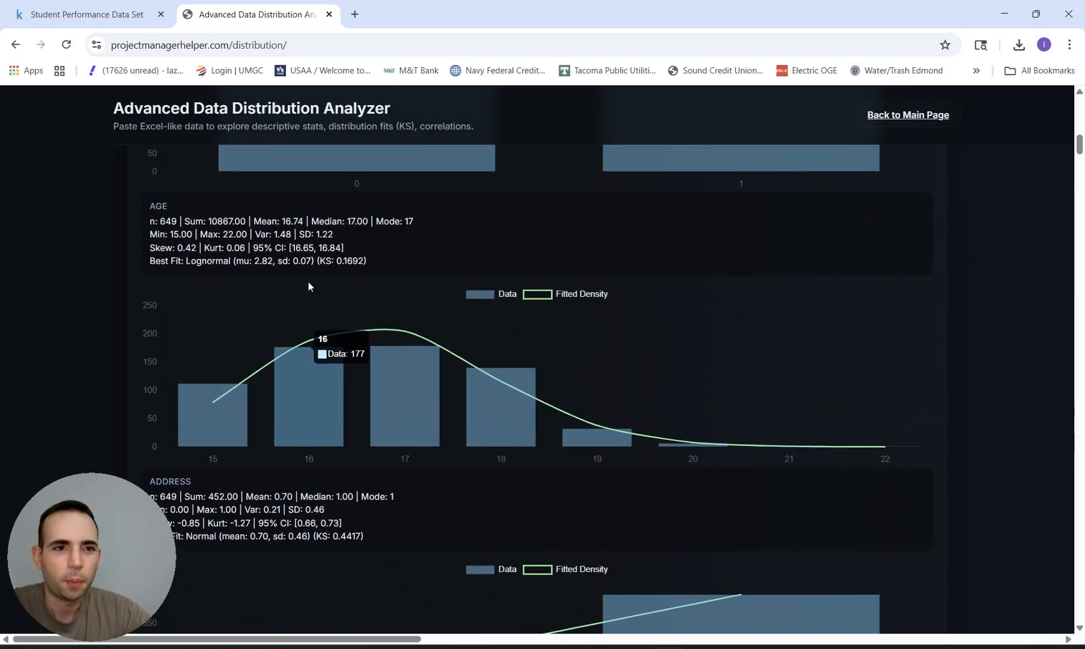
Review the histograms, descriptive statistics and fitted densities of the remaining variables, from age and parental education through to grades G2 and G3.
scroll(298, 375, down, 1)
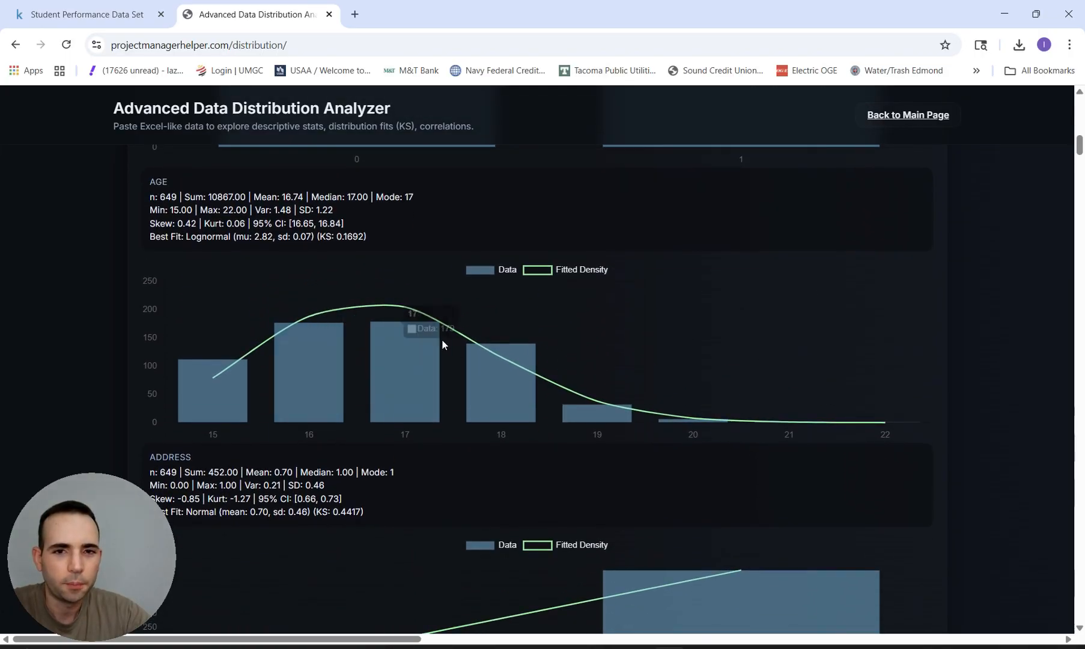
scroll(239, 471, down, 1)
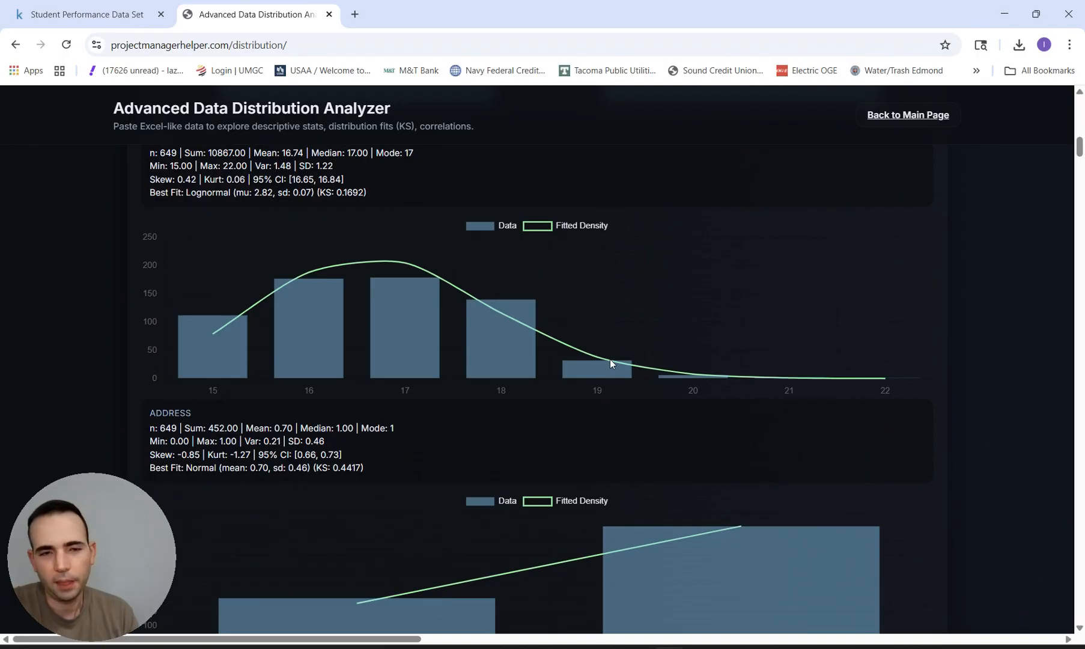
scroll(692, 330, down, 1)
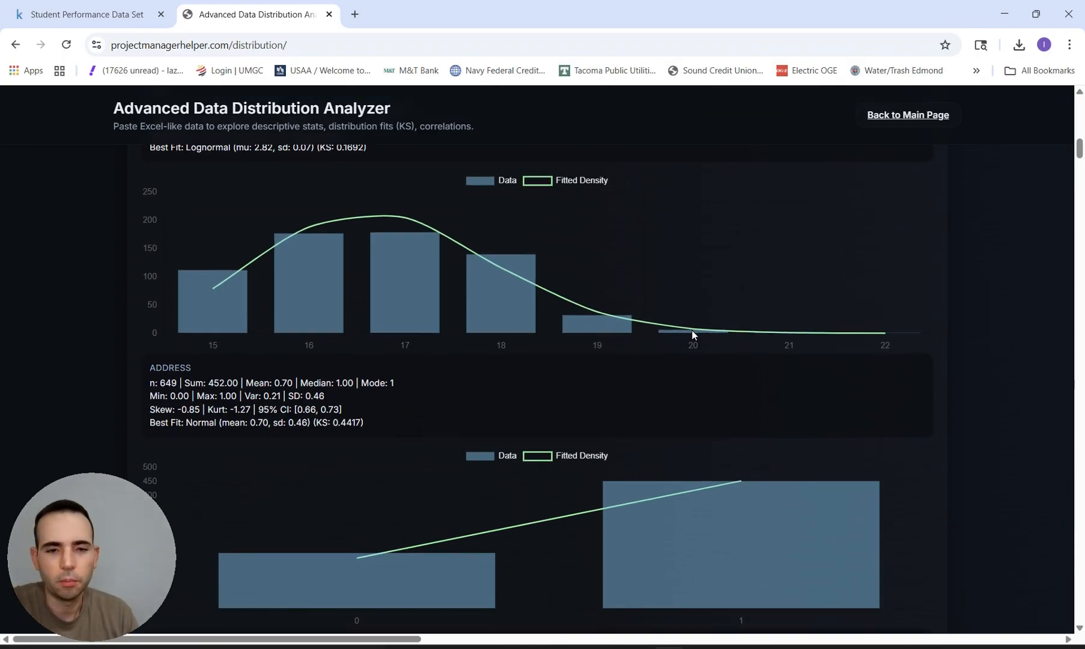
scroll(691, 330, down, 18)
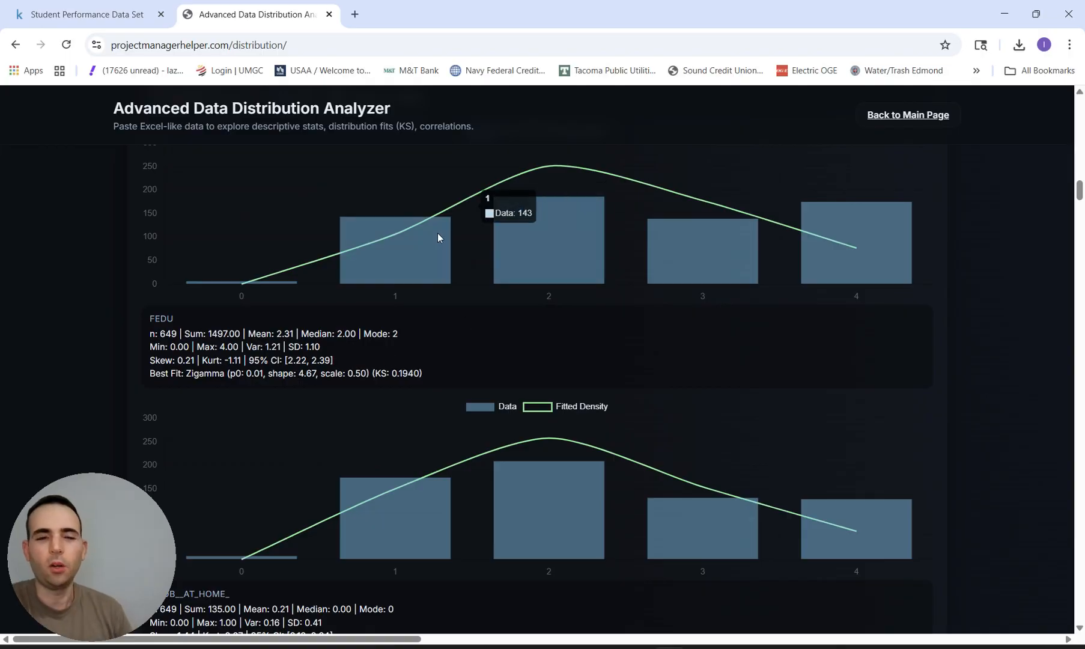
mouse_move(710, 252)
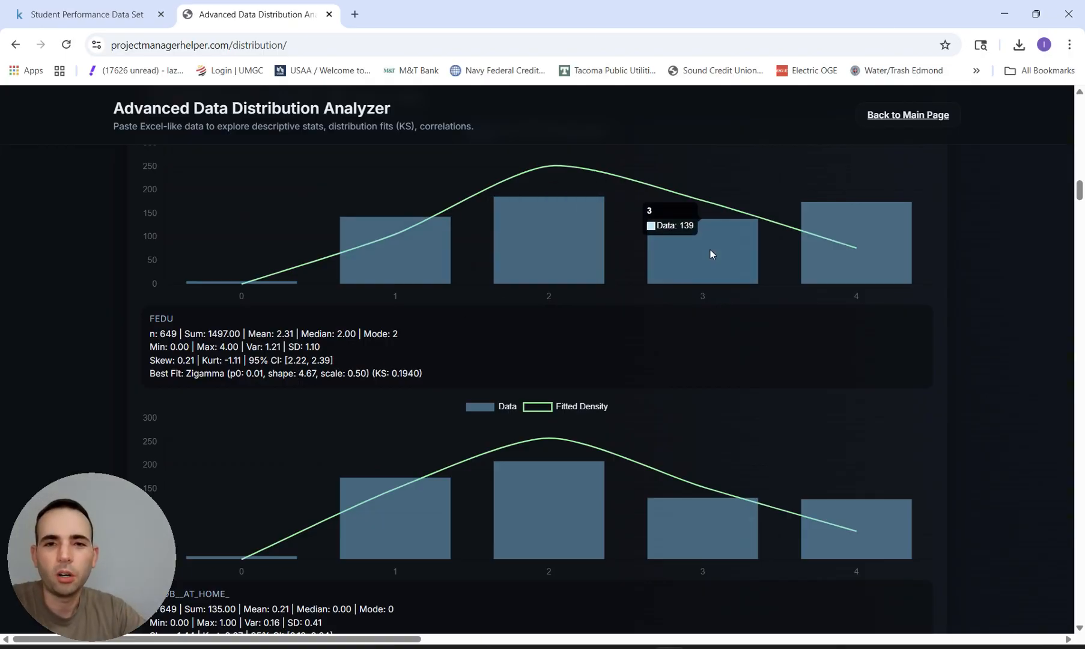
scroll(673, 348, down, 20)
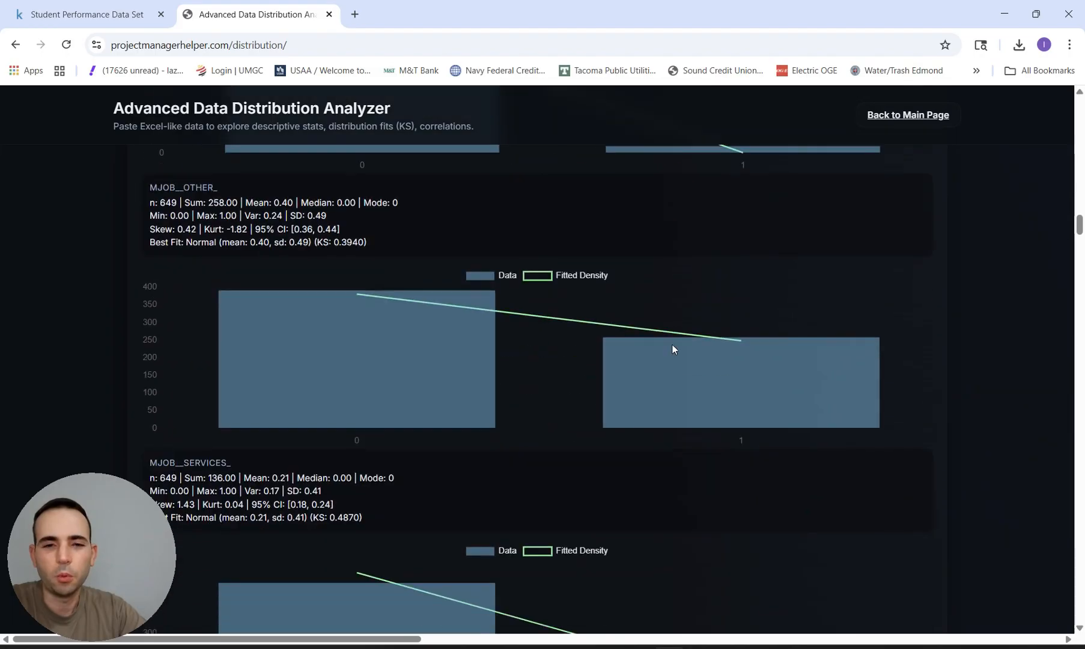
scroll(673, 349, down, 20)
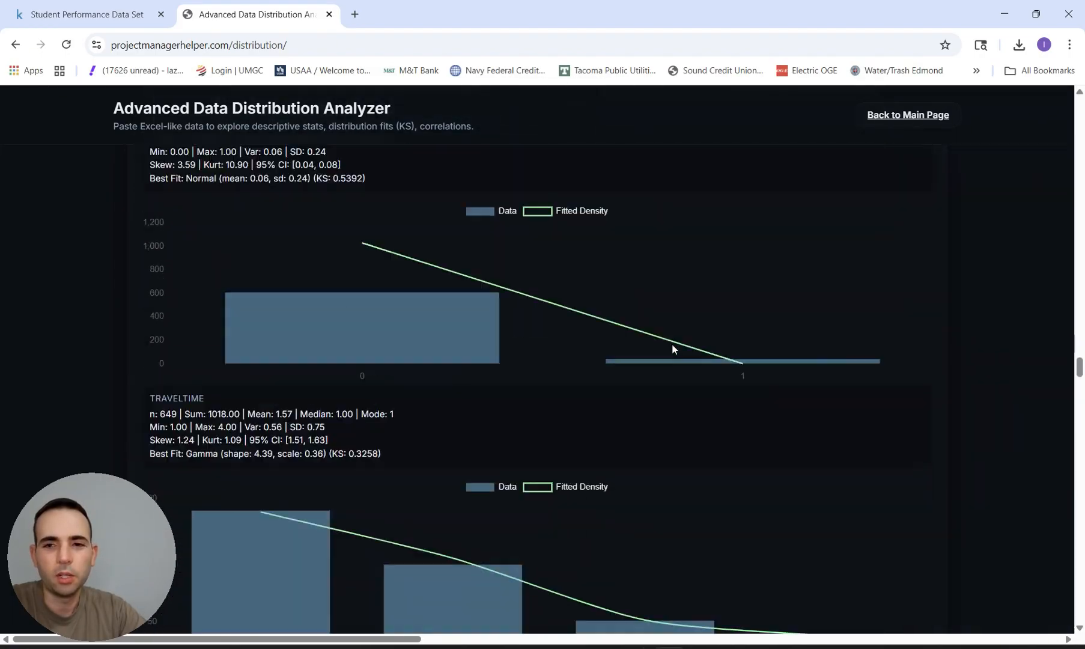
scroll(673, 348, down, 20)
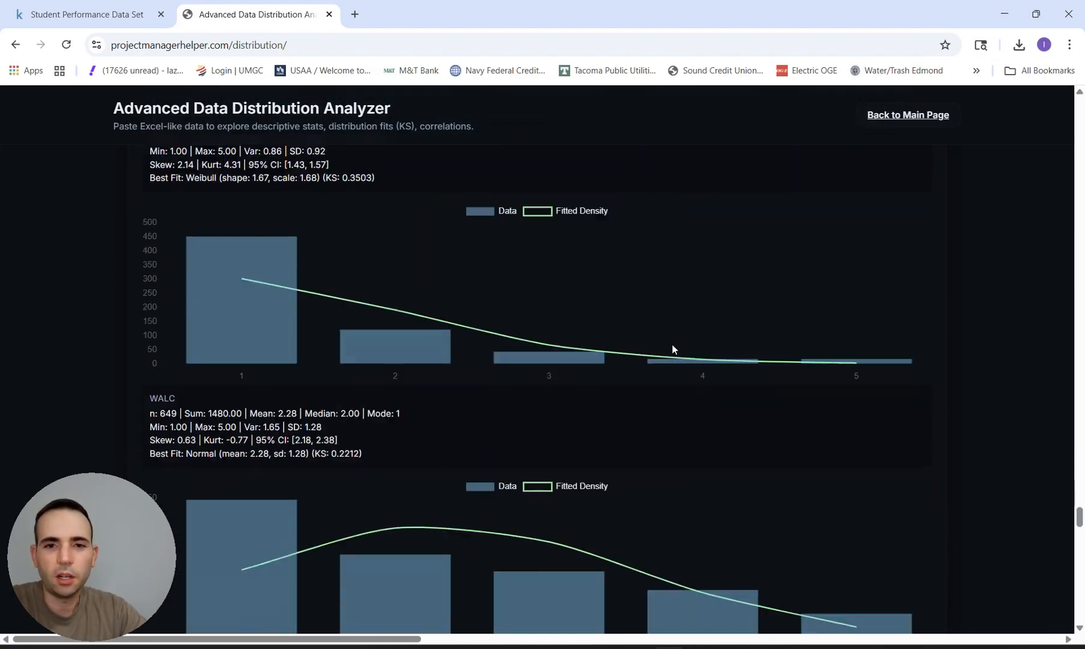
scroll(672, 348, down, 6)
scroll(671, 344, up, 5)
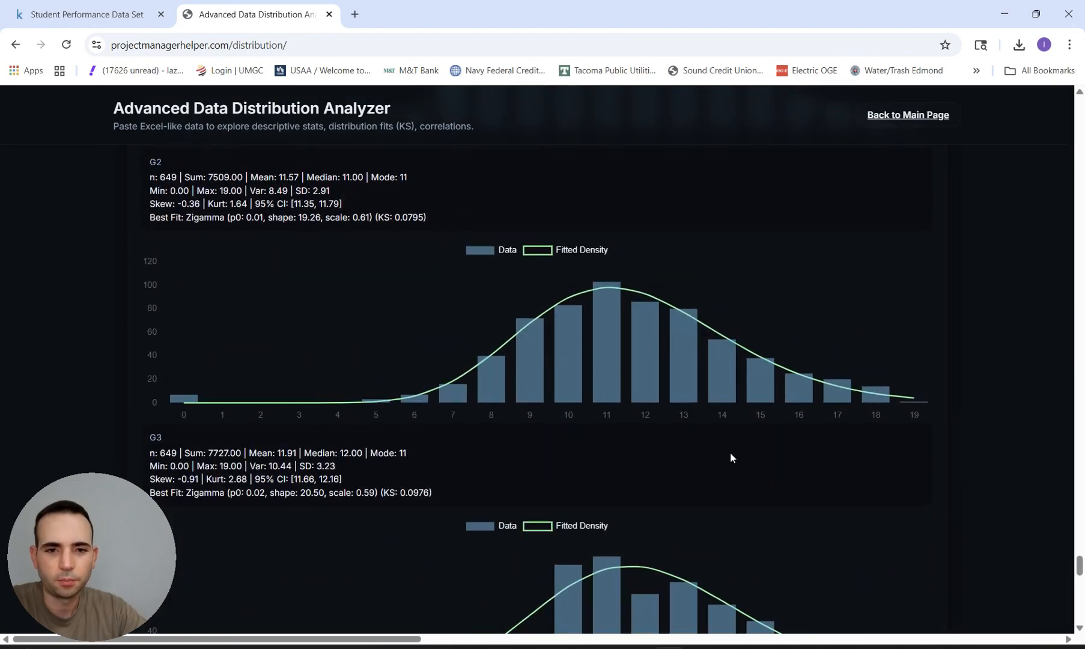
Examine the correlation matrix across to the G1, G2 and G3 columns, checking the Kaggle dataset description for what these grades mean.
scroll(710, 451, down, 10)
scroll(710, 449, down, 2)
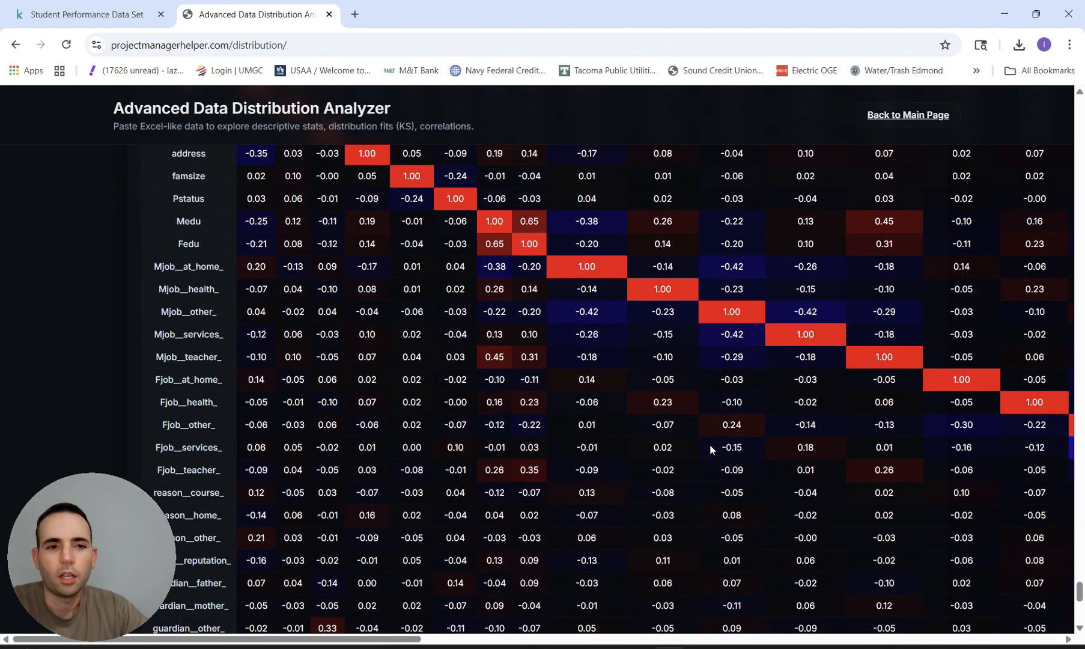
scroll(572, 386, up, 3)
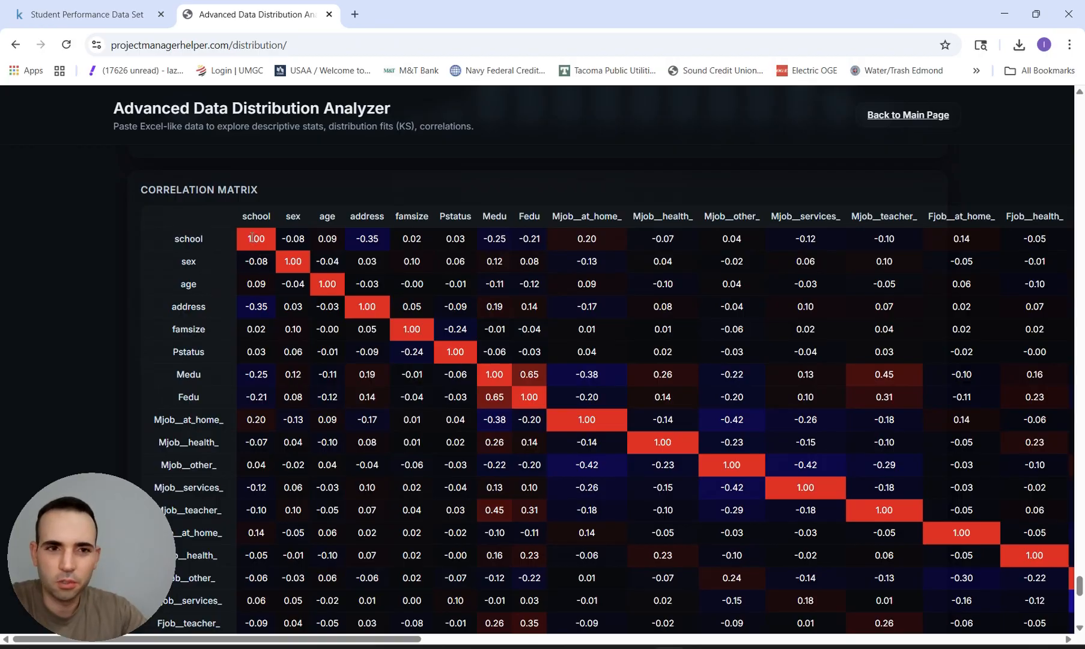
scroll(725, 329, down, 3)
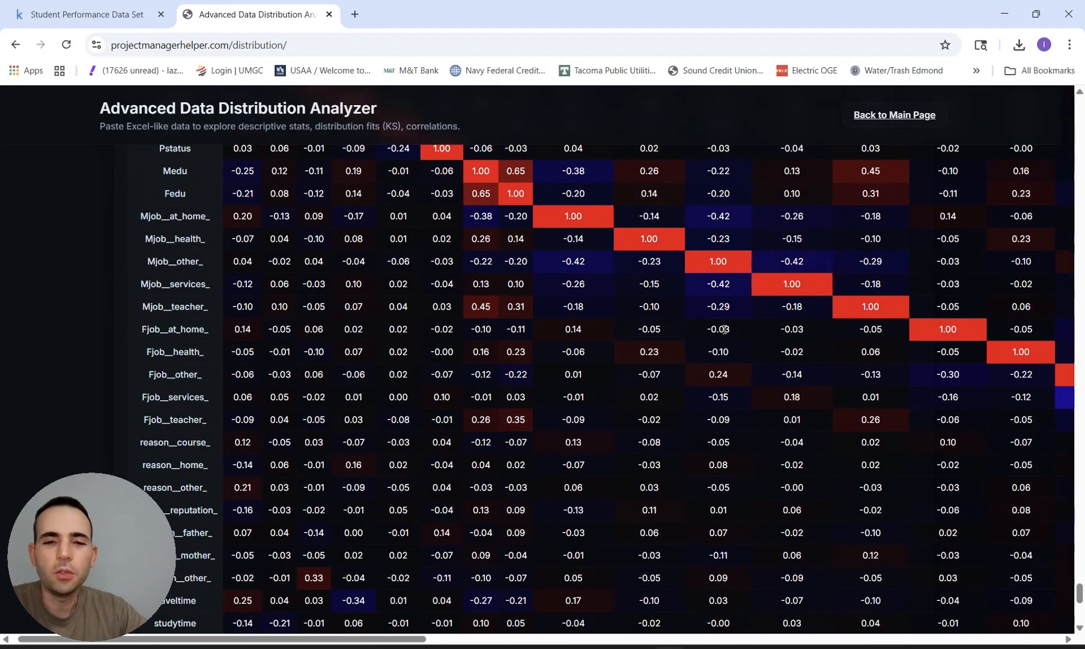
scroll(725, 329, right, 15)
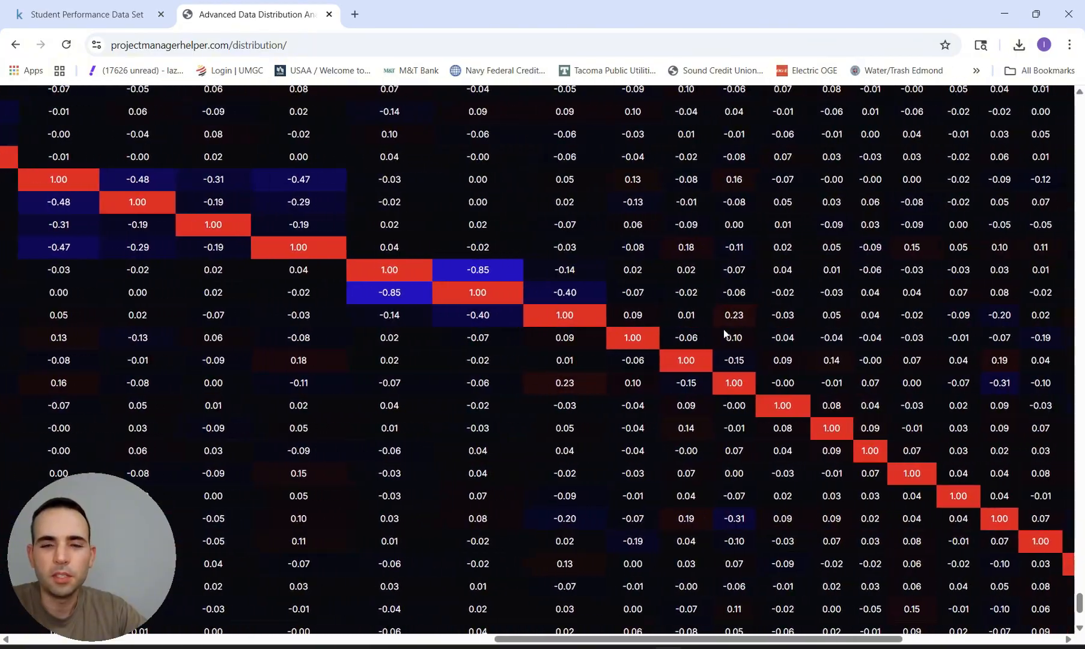
scroll(725, 333, right, 10)
scroll(725, 333, up, 5)
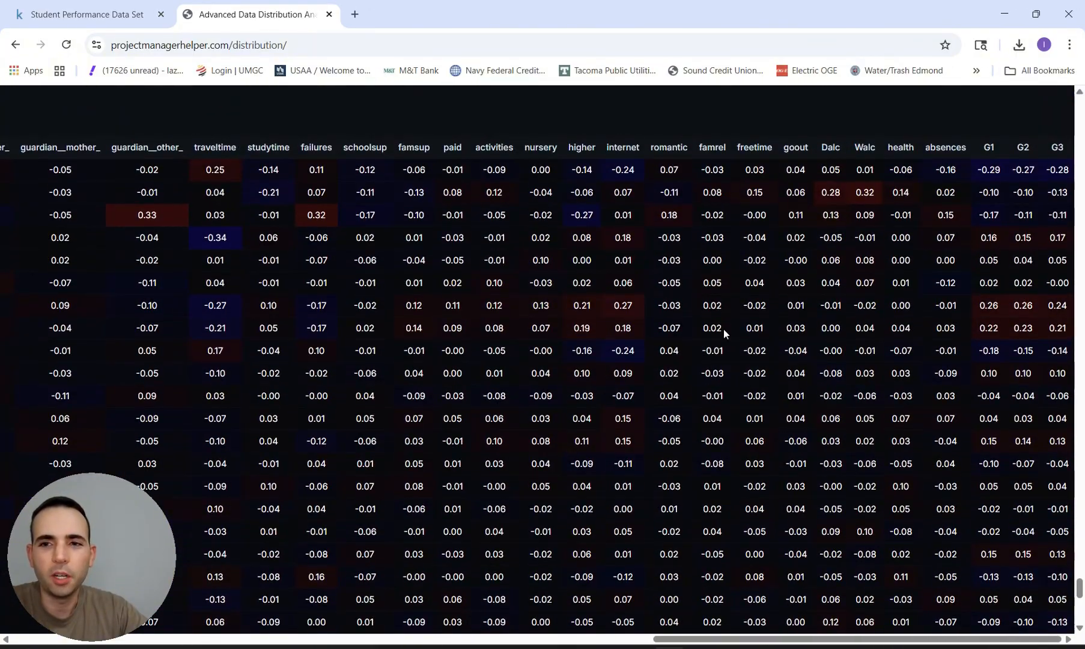
scroll(724, 328, down, 1)
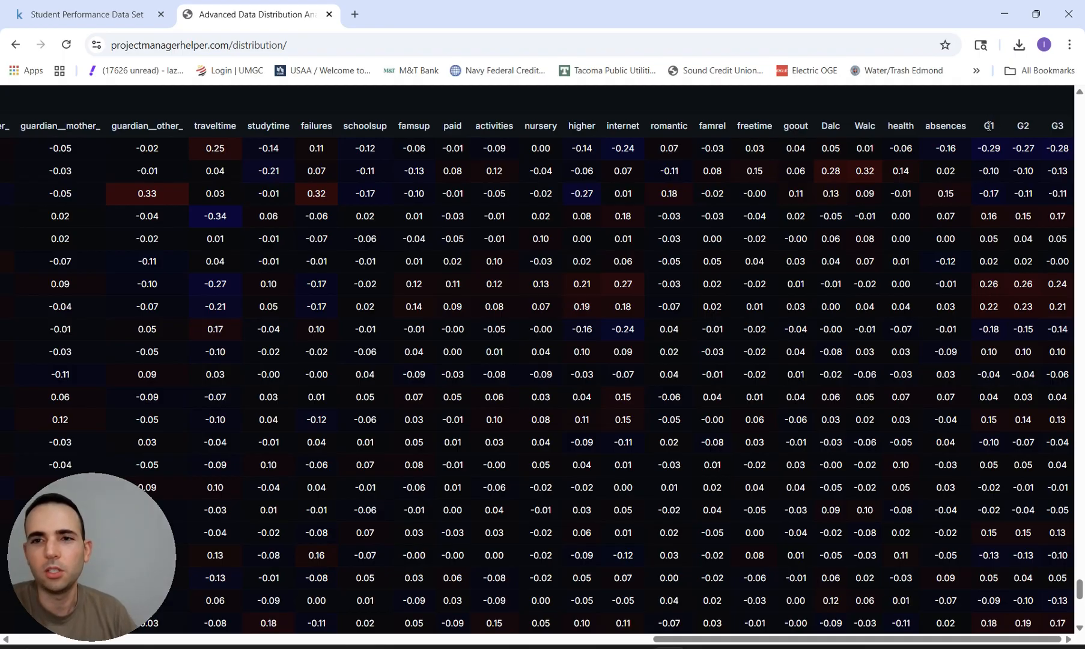
click(120, 14)
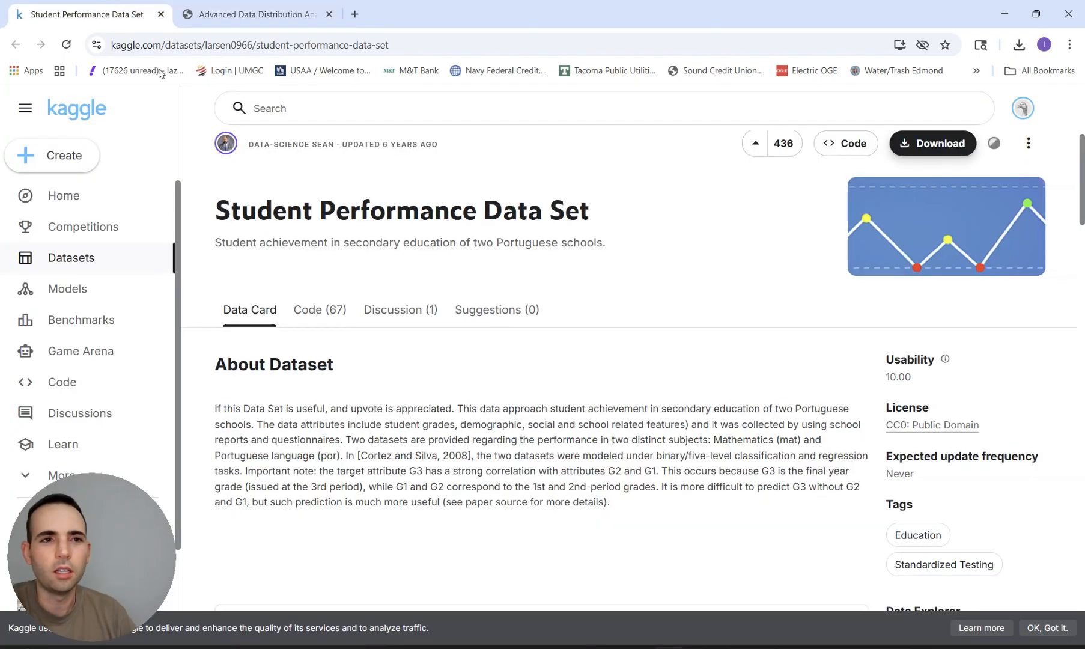
click(261, 12)
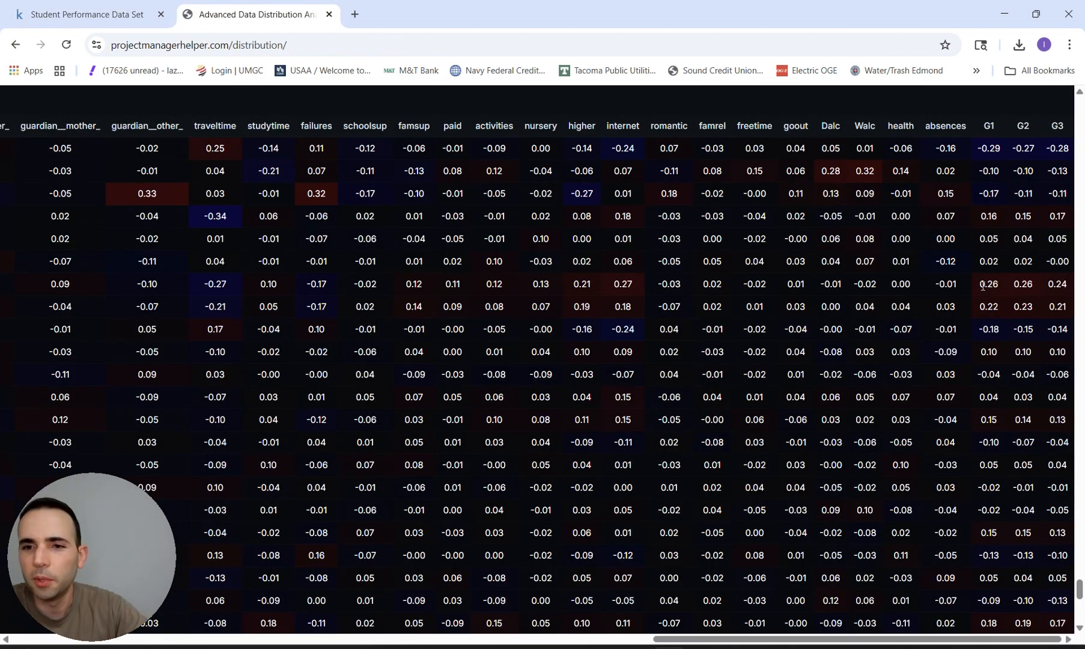
Examine how G1, G2 and G3 correlate with each predictor, matching the matrix rows to variables such as Medu, Fedu and failures.
scroll(990, 287, left, 10)
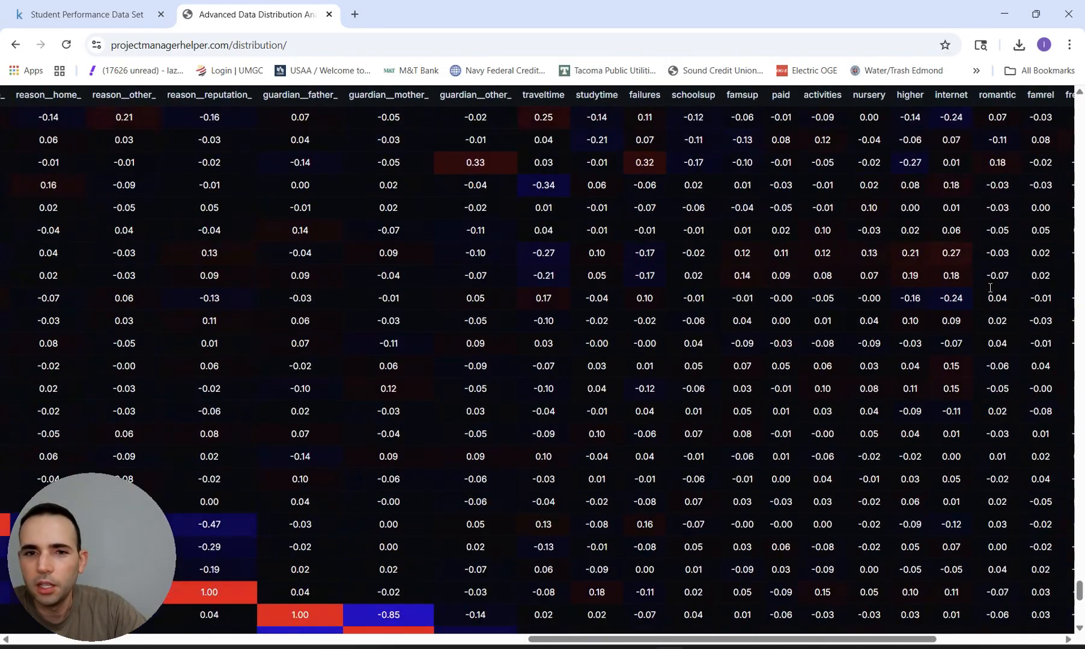
scroll(990, 287, up, 1)
scroll(989, 288, left, 5)
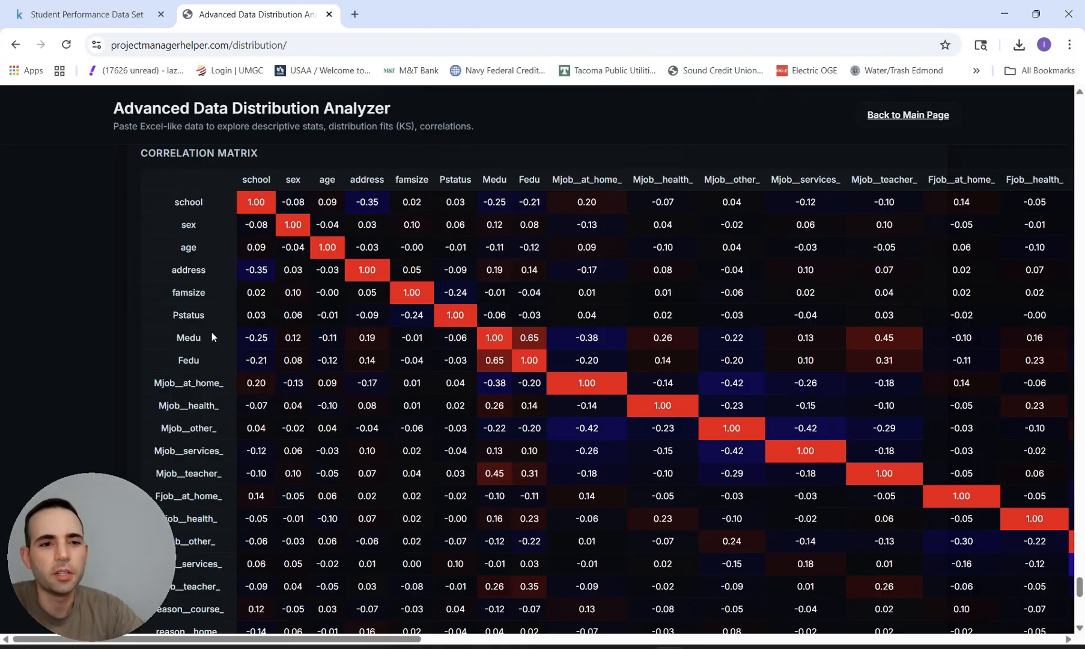
scroll(211, 335, right, 15)
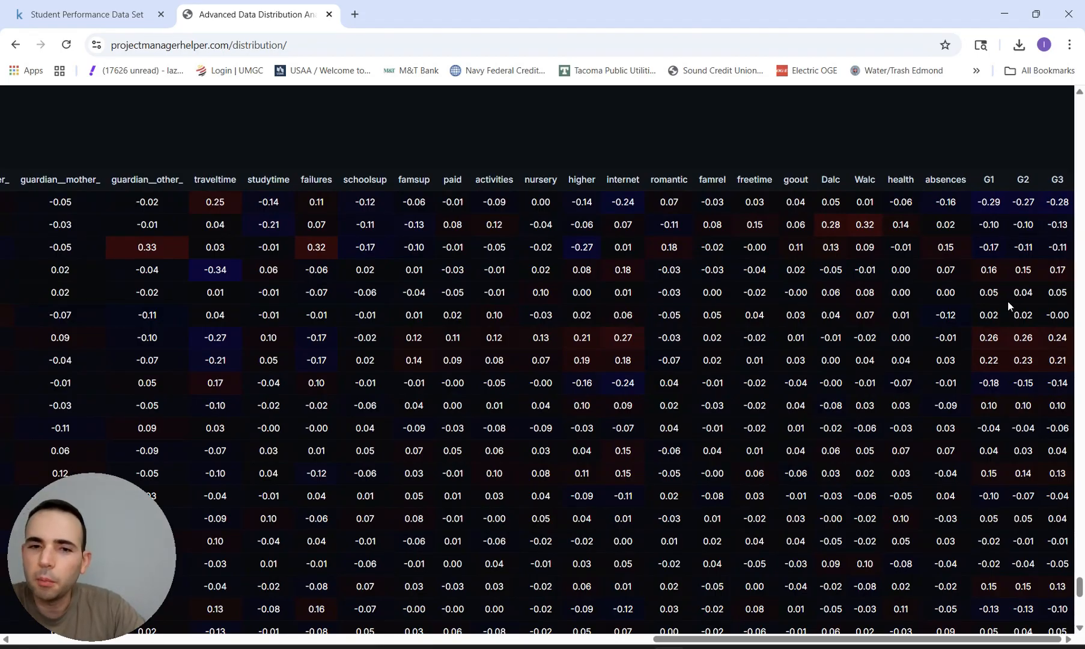
scroll(969, 378, down, 3)
scroll(969, 381, down, 8)
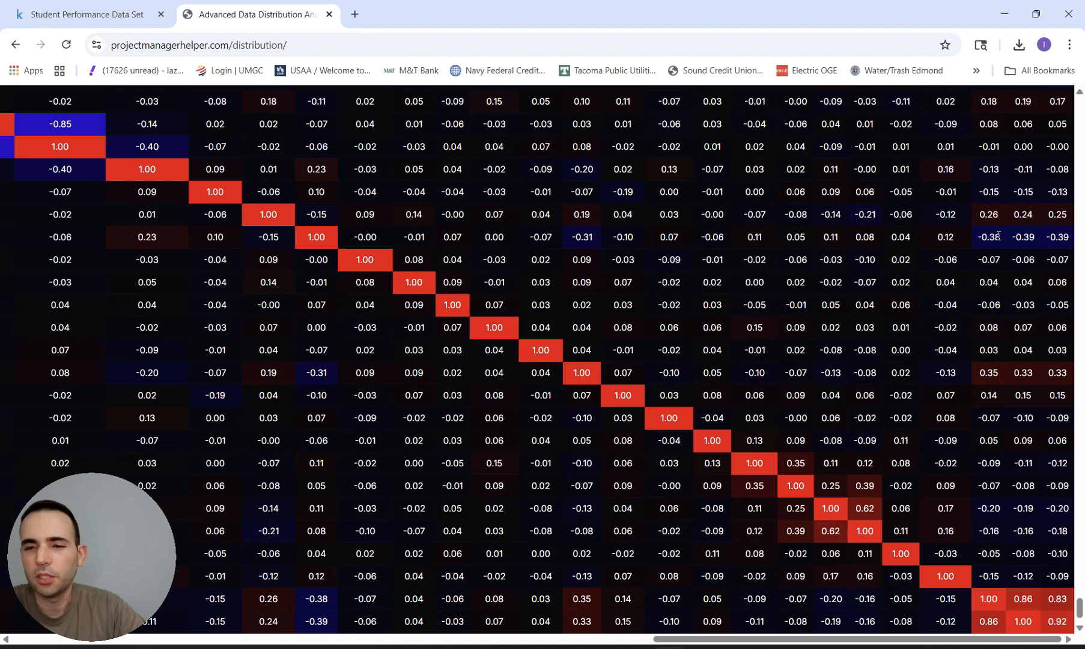
scroll(992, 235, up, 5)
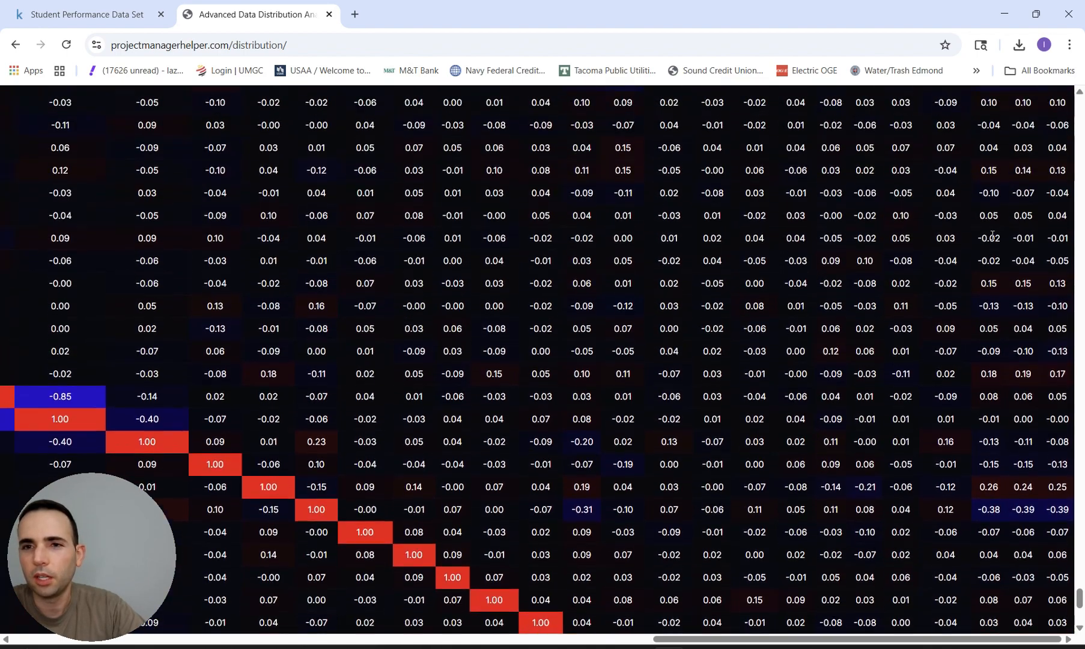
scroll(993, 235, down, 5)
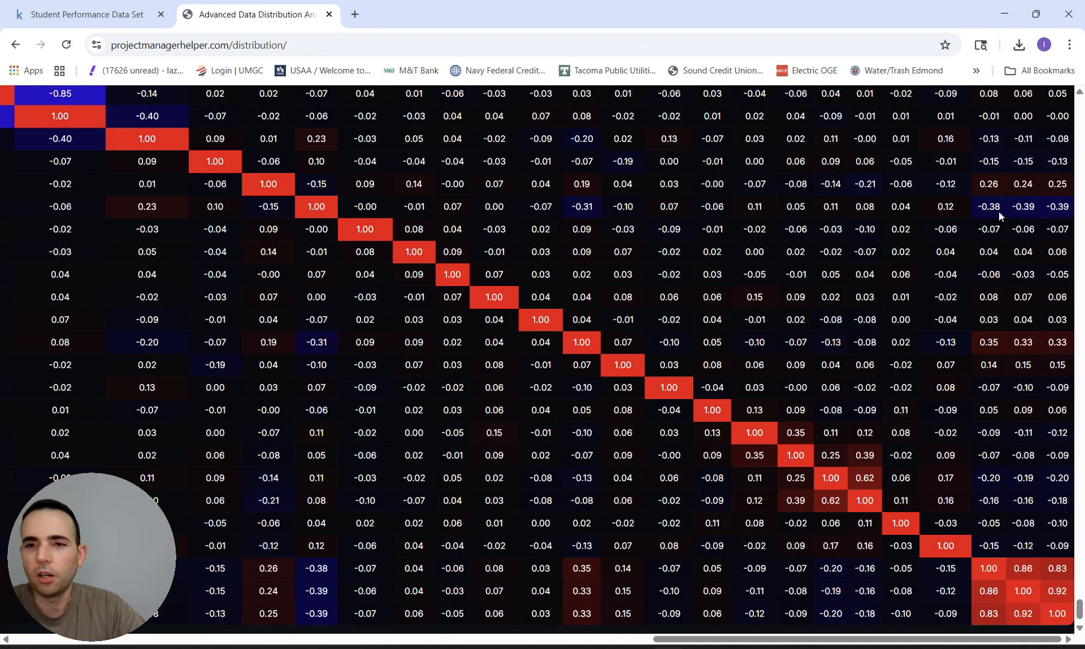
scroll(997, 211, left, 10)
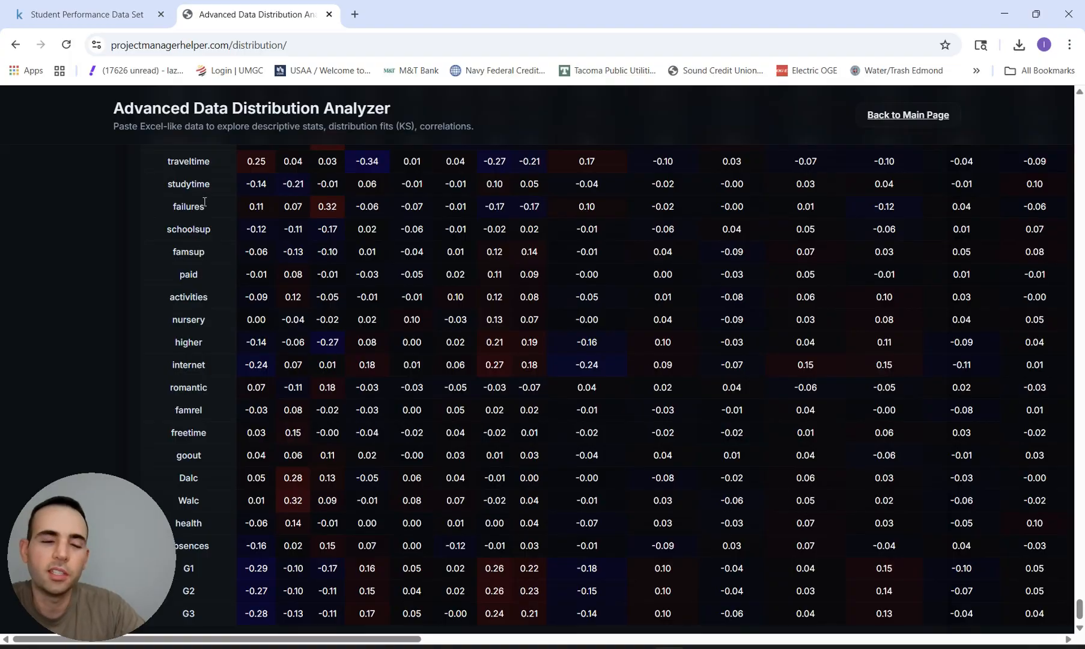
scroll(221, 206, right, 15)
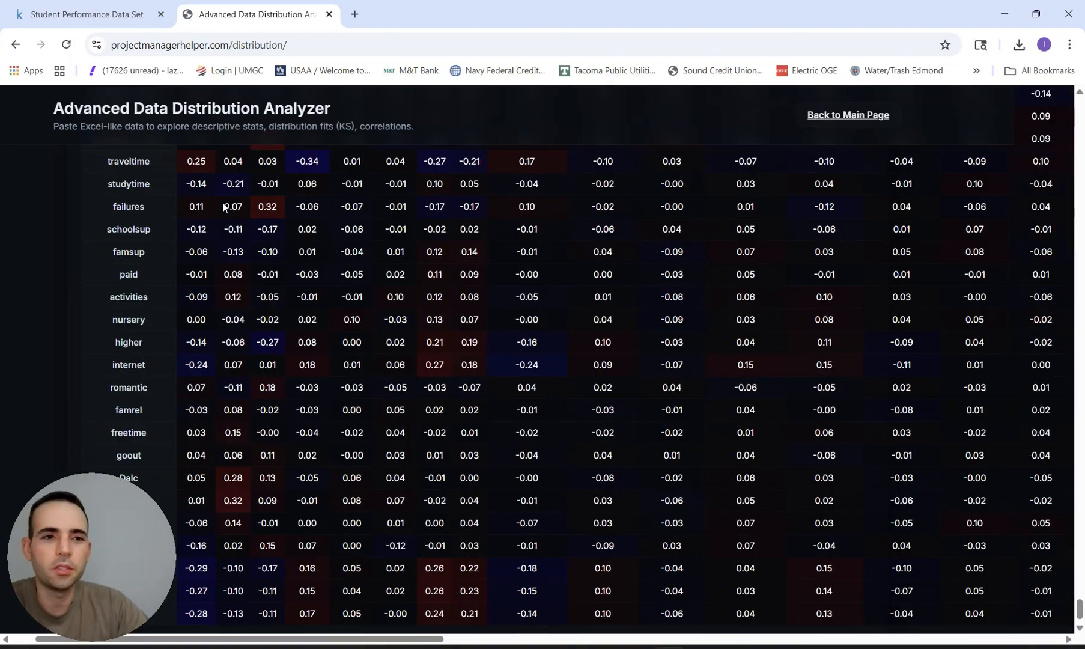
scroll(223, 207, right, 8)
scroll(658, 301, down, 1)
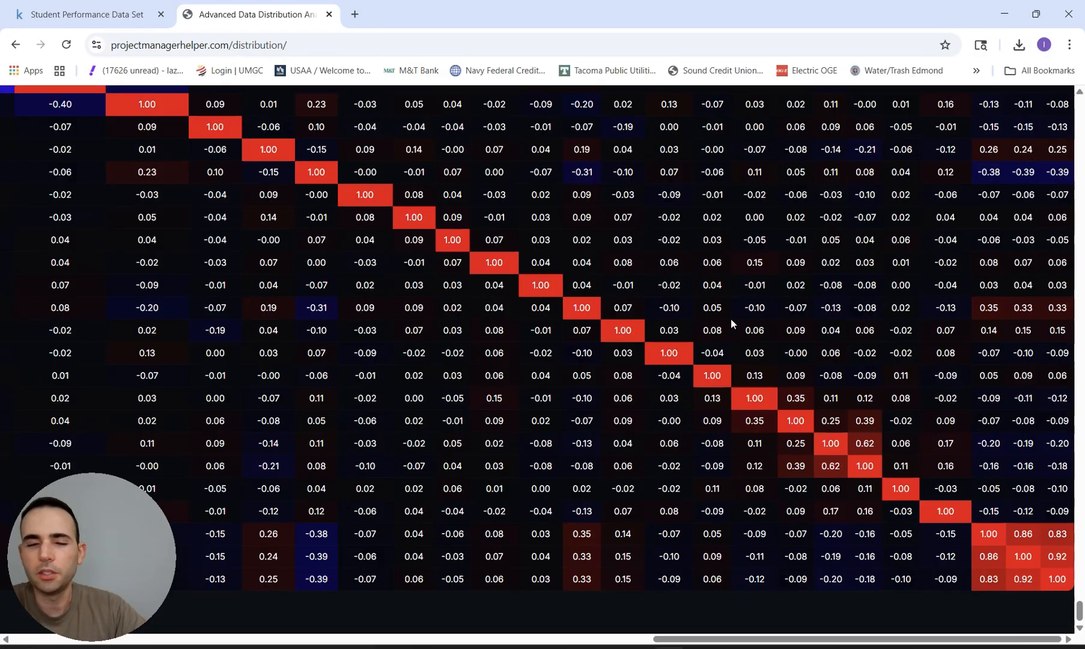
scroll(731, 324, up, 10)
scroll(411, 175, down, 1)
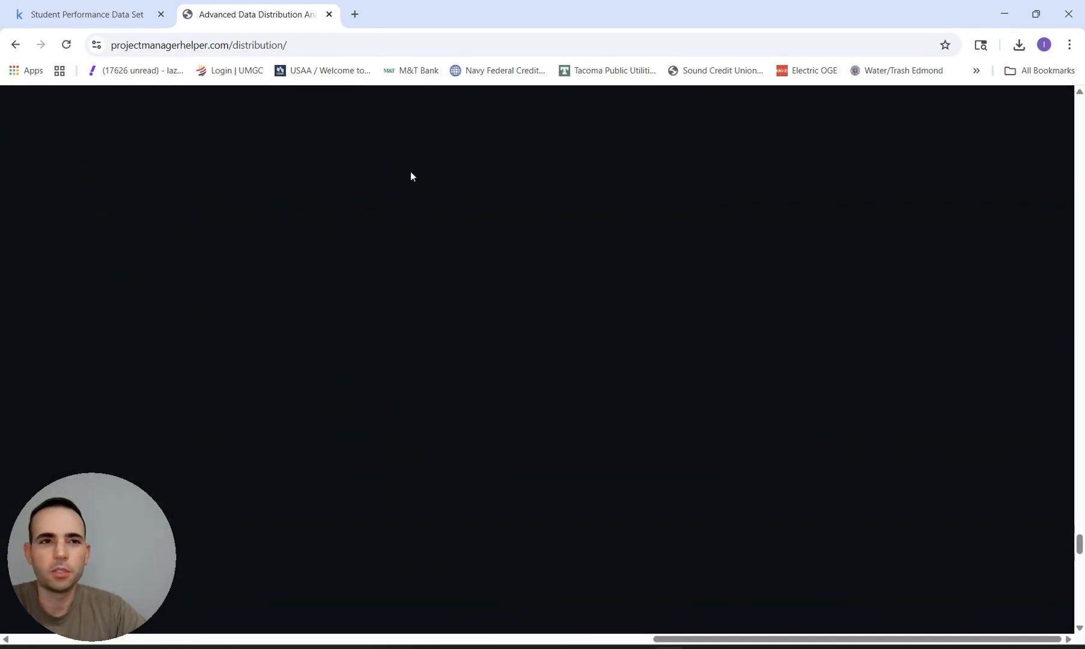
Return to the Project Manager Helper main page and open its Multivariable Regression tool.
click(16, 45)
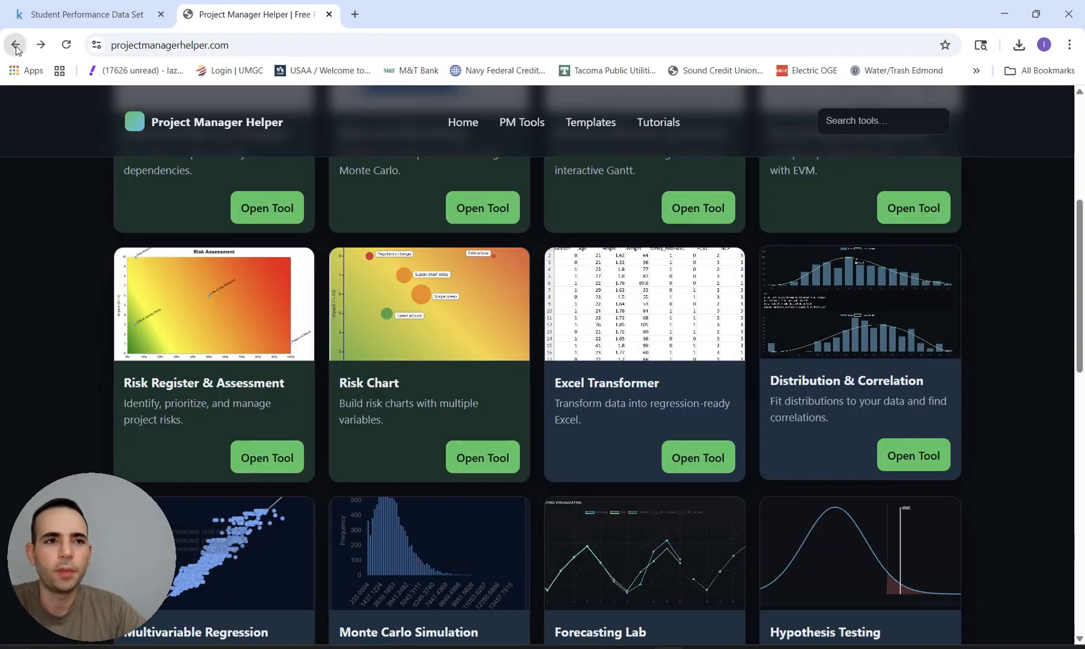
scroll(673, 282, up, 3)
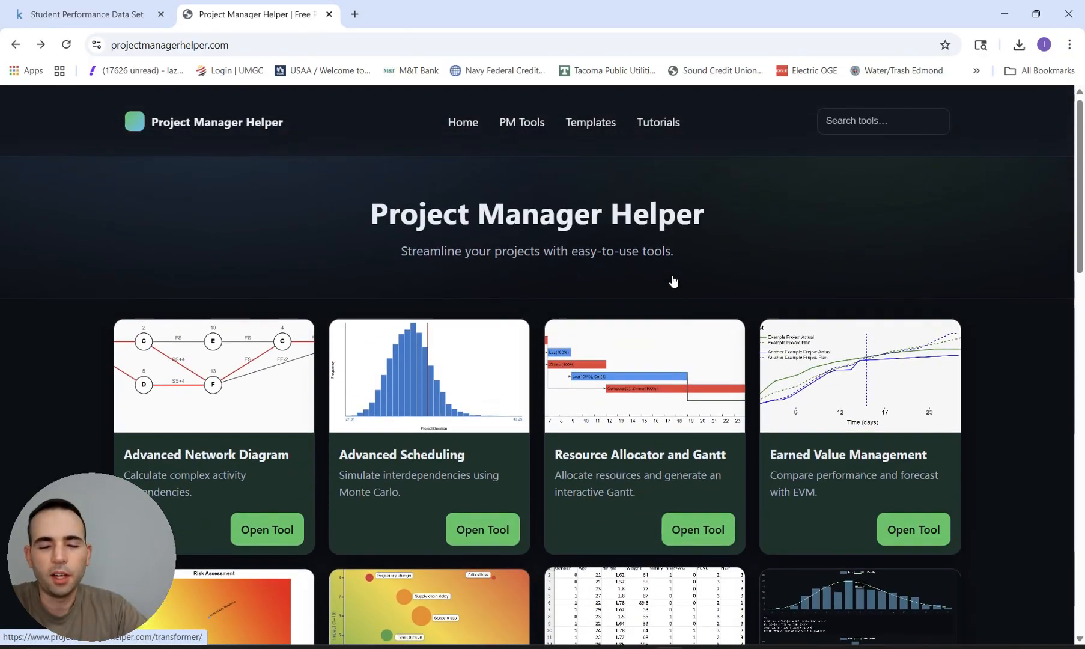
scroll(673, 282, down, 2)
scroll(713, 405, down, 1)
scroll(711, 406, down, 4)
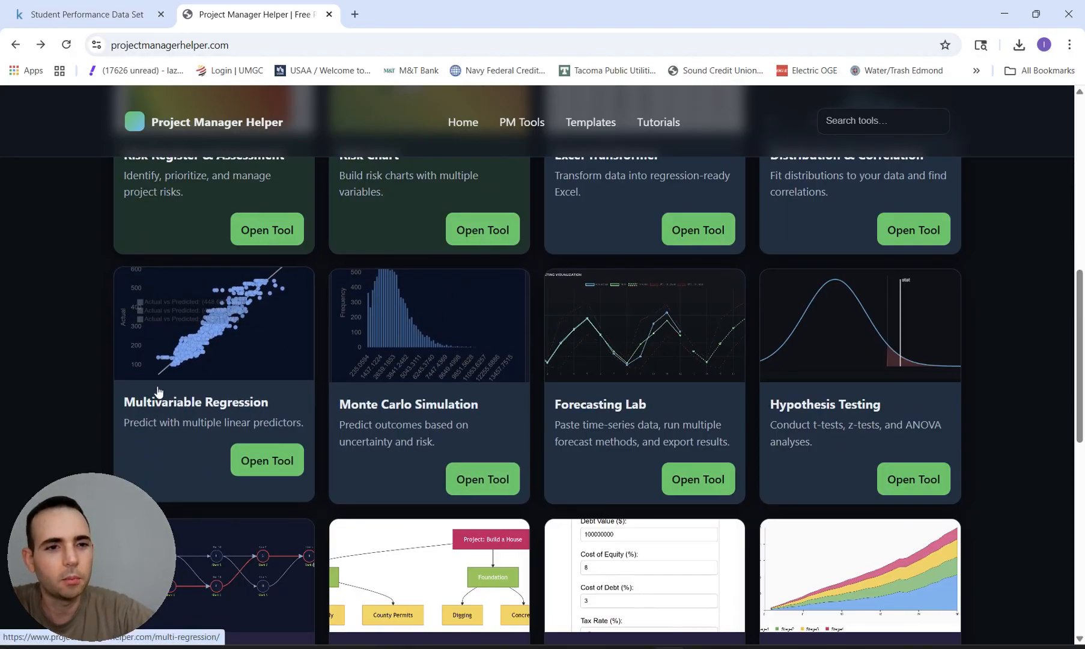
click(261, 460)
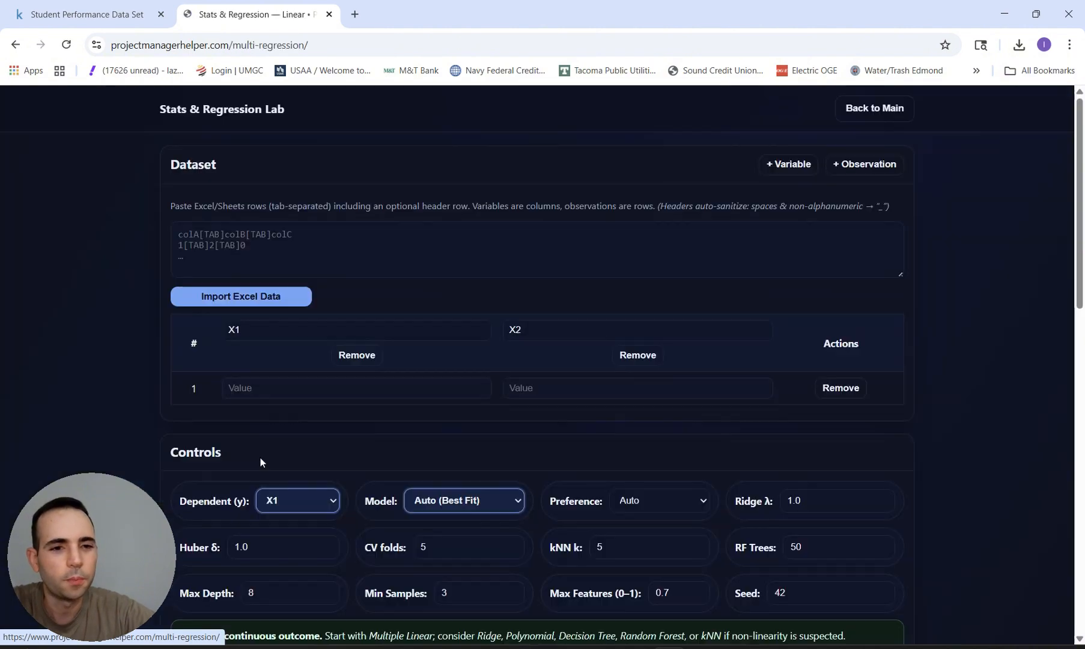
Paste the copied student table into the regression lab's dataset and import it, bringing the model controls into view.
click(329, 247)
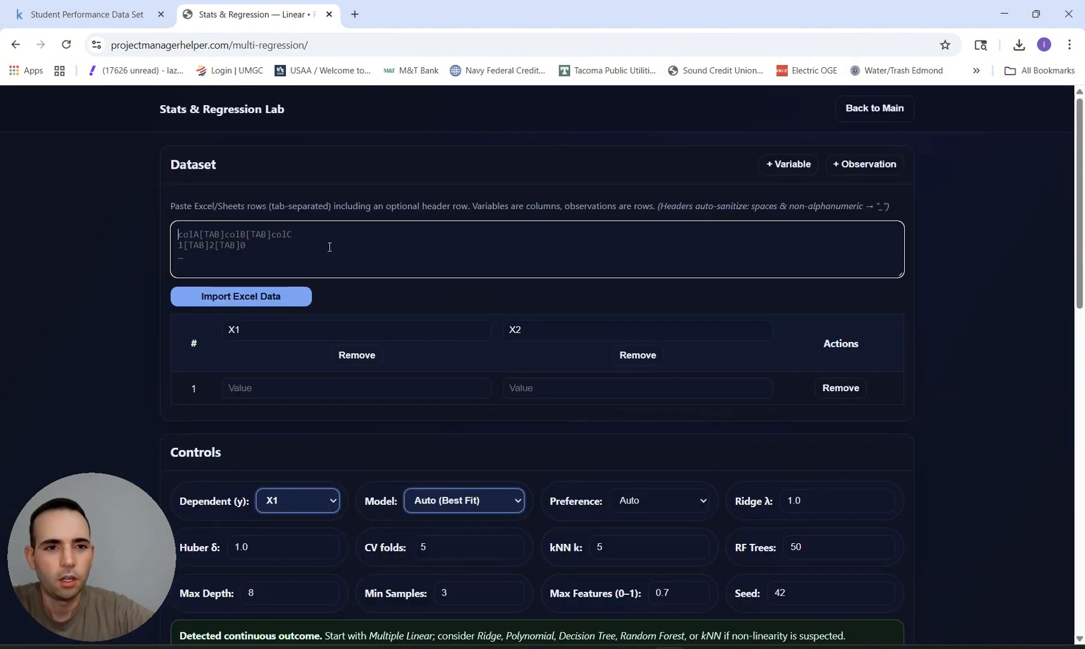
key(ctrl+v)
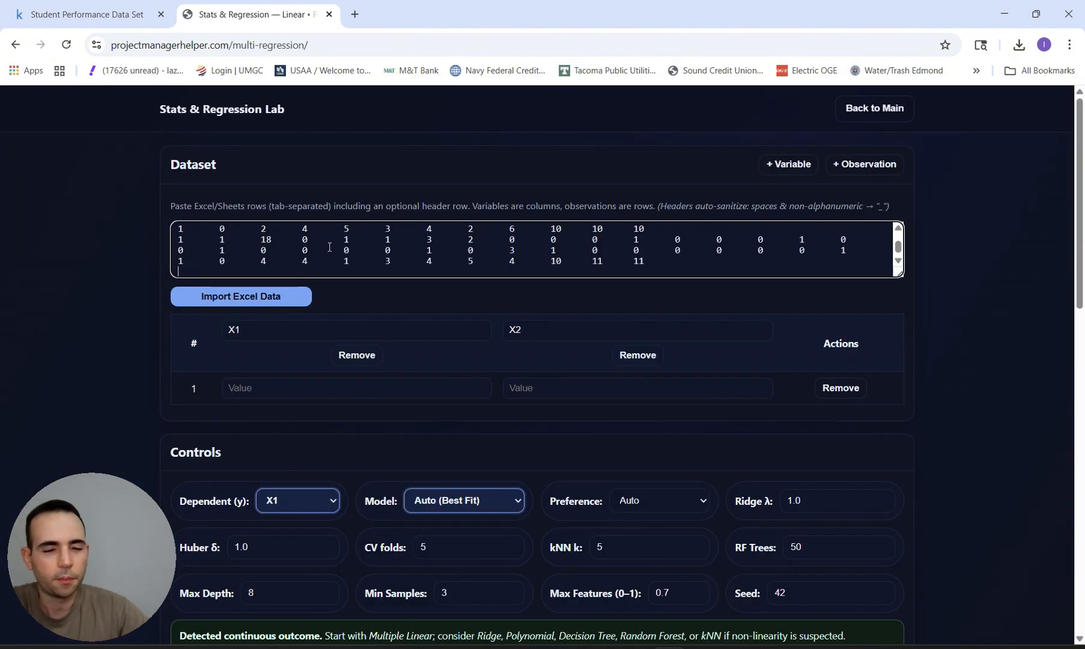
click(209, 298)
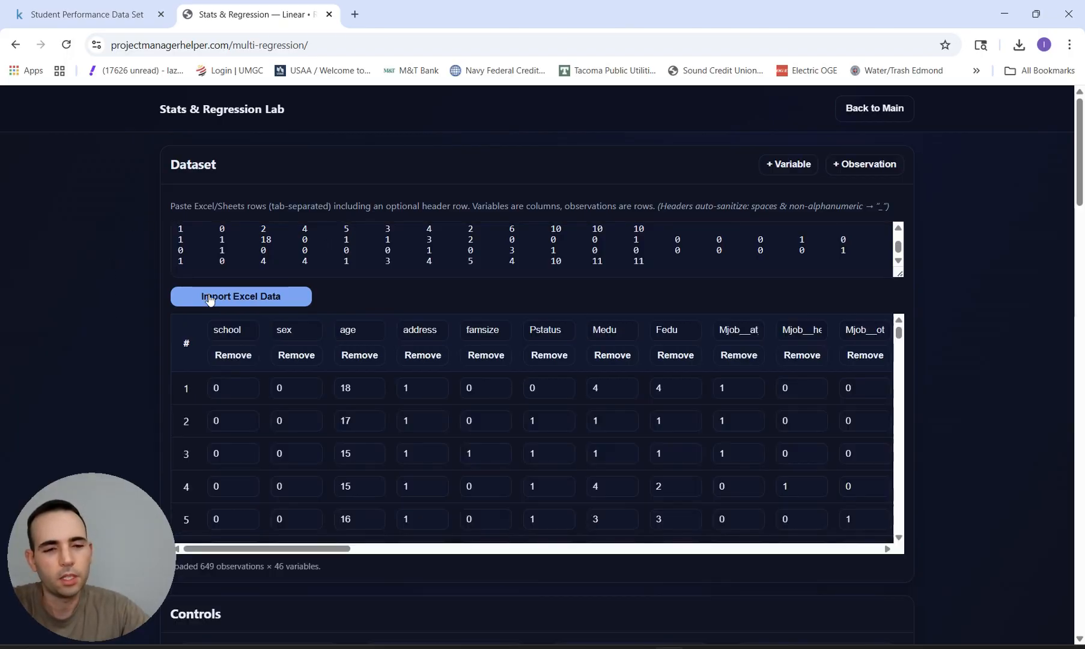
scroll(124, 368, down, 3)
scroll(124, 371, down, 1)
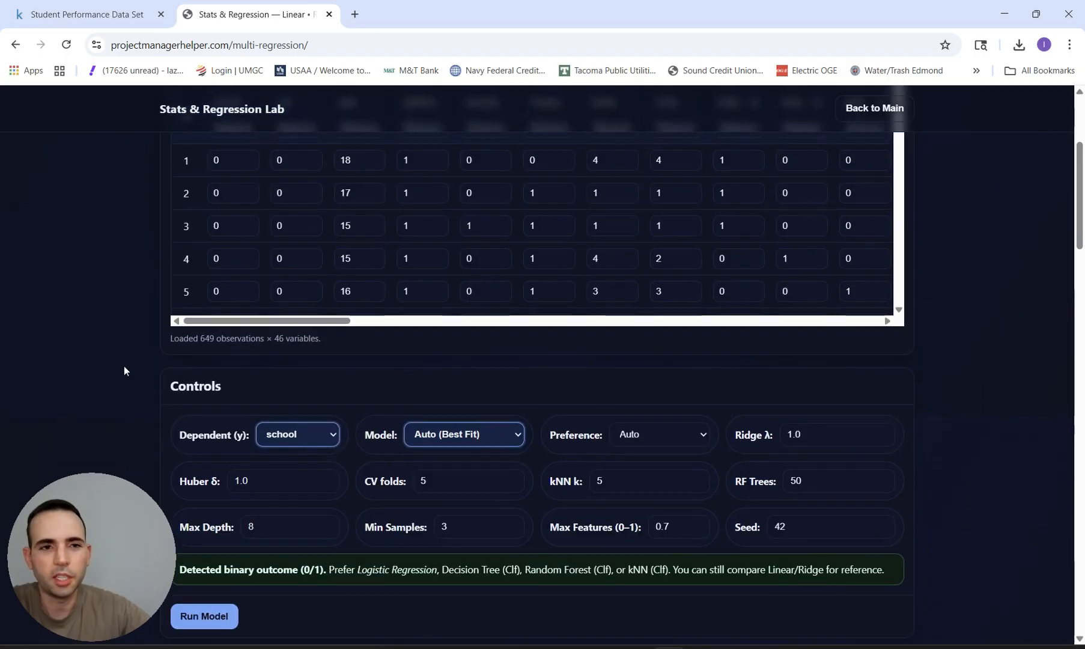
Check the imported table's columns and choose G3 as the dependent variable for the regression.
scroll(124, 371, up, 1)
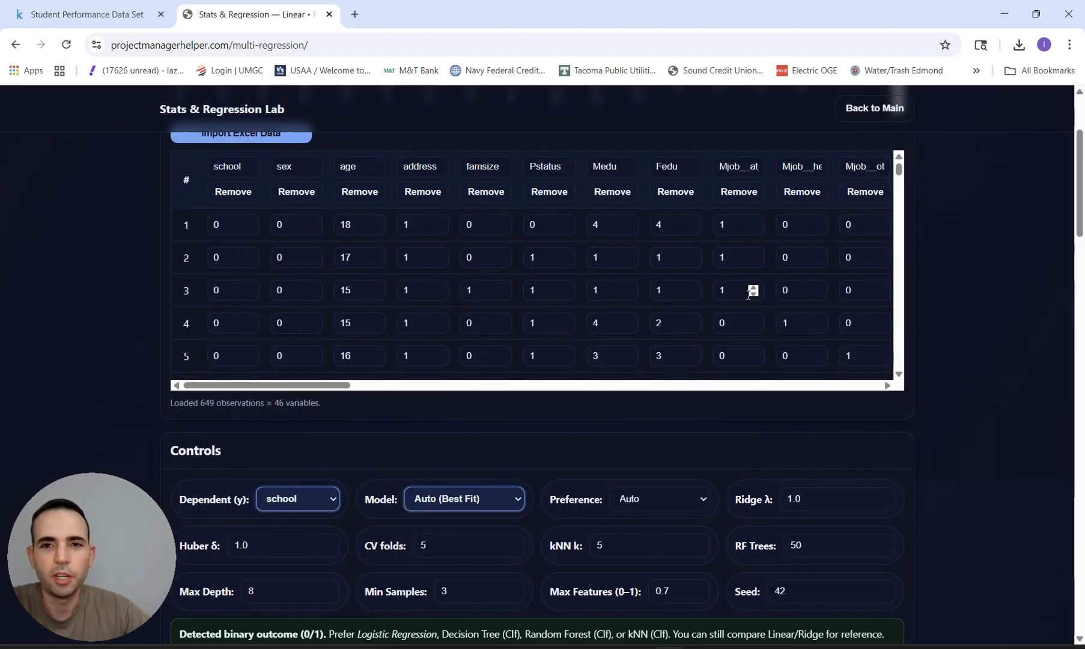
scroll(754, 286, right, 8)
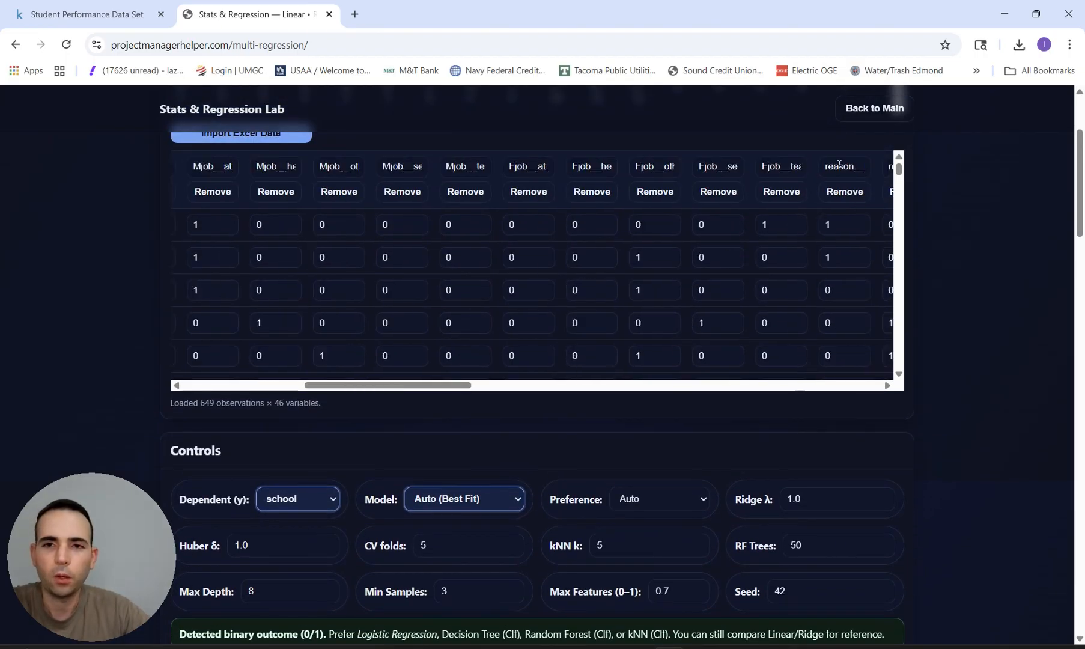
scroll(888, 408, down, 3)
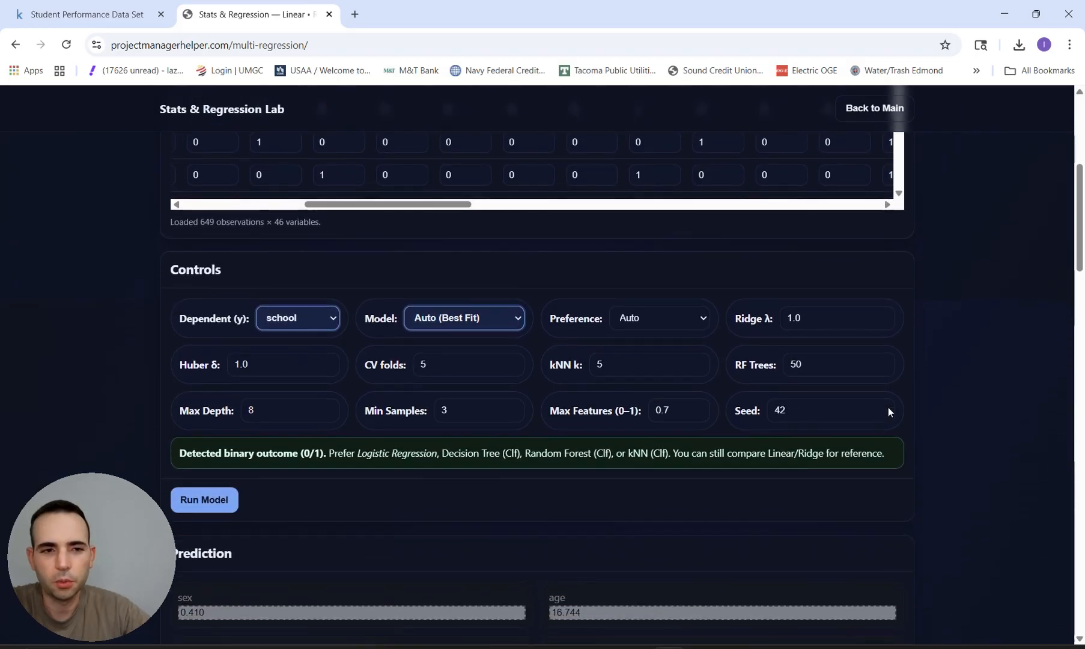
scroll(358, 239, up, 1)
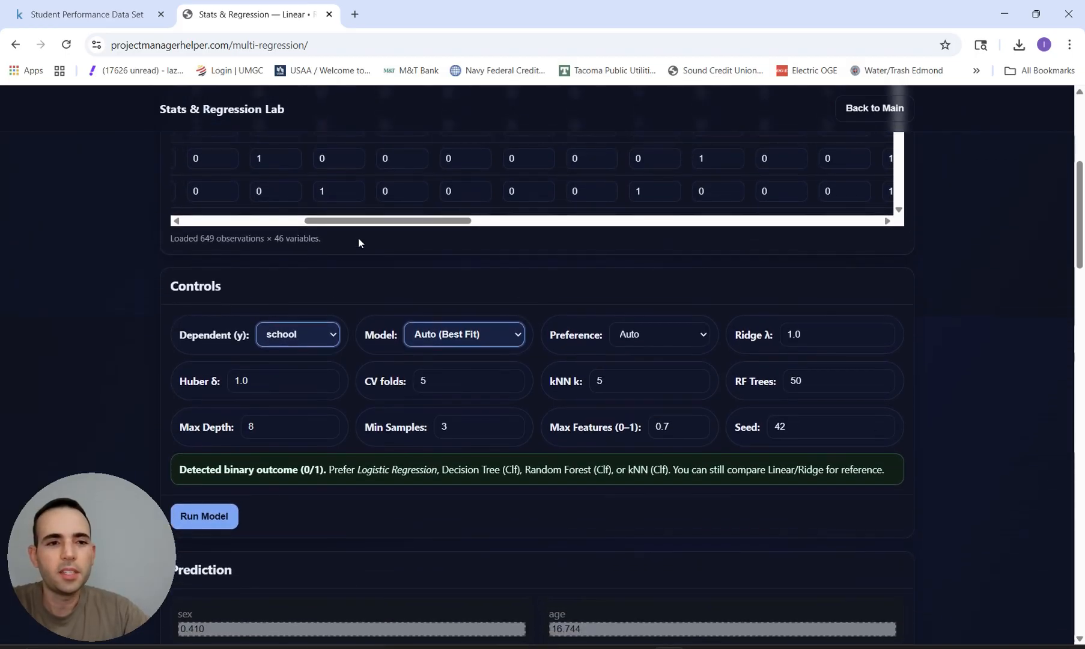
click(289, 334)
scroll(307, 259, down, 2)
scroll(307, 262, down, 5)
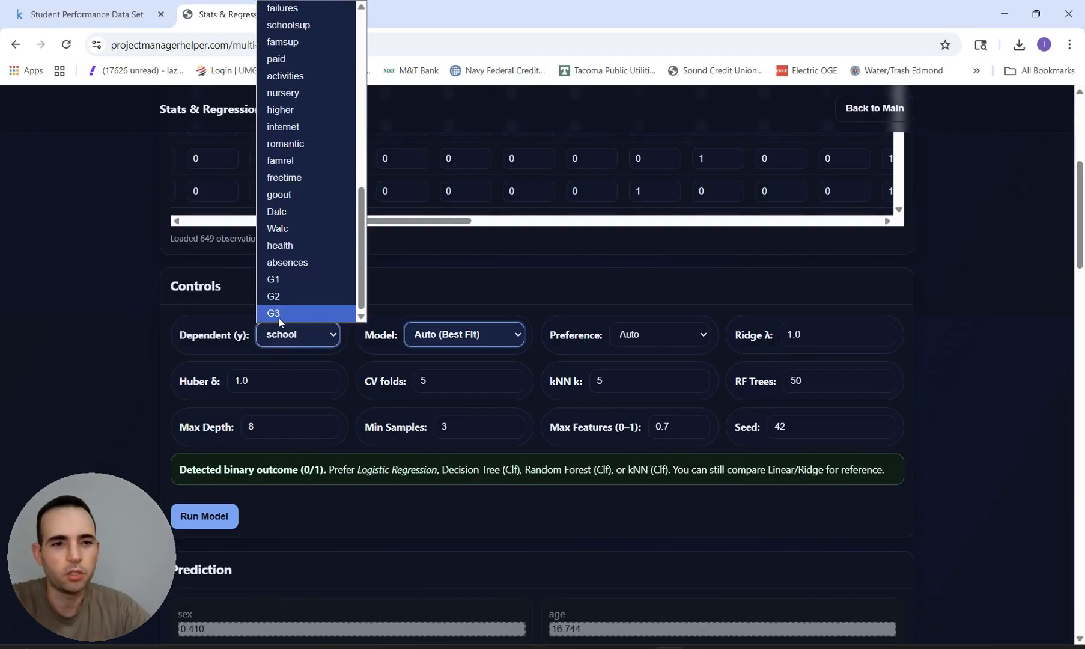
click(290, 313)
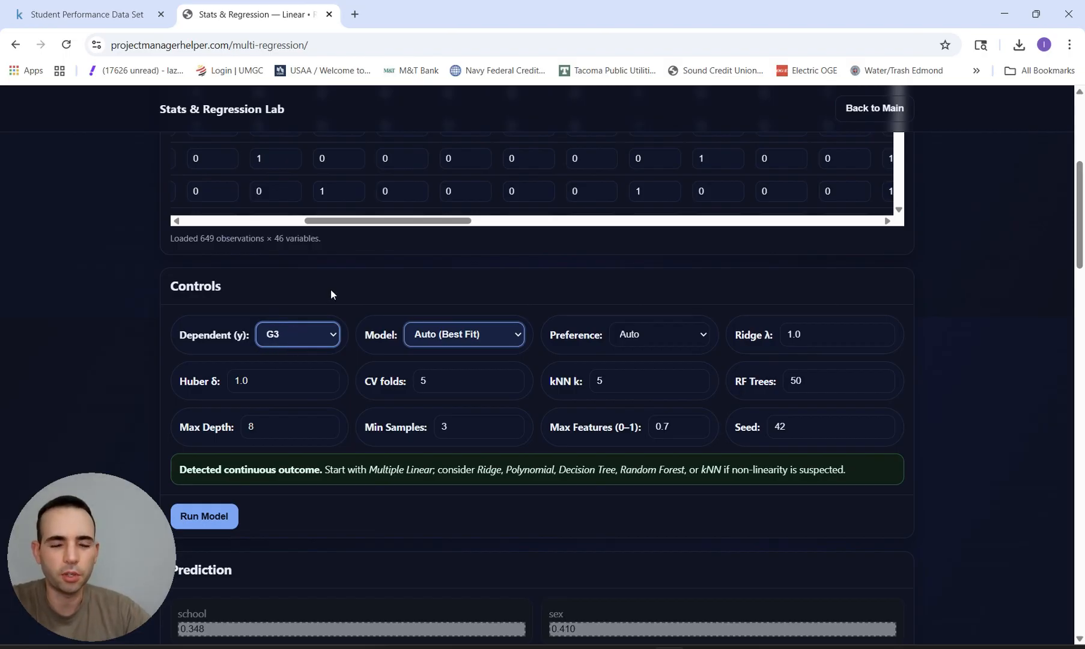
Try health and sex as the dependent variable and check which model types are offered.
click(307, 339)
click(308, 247)
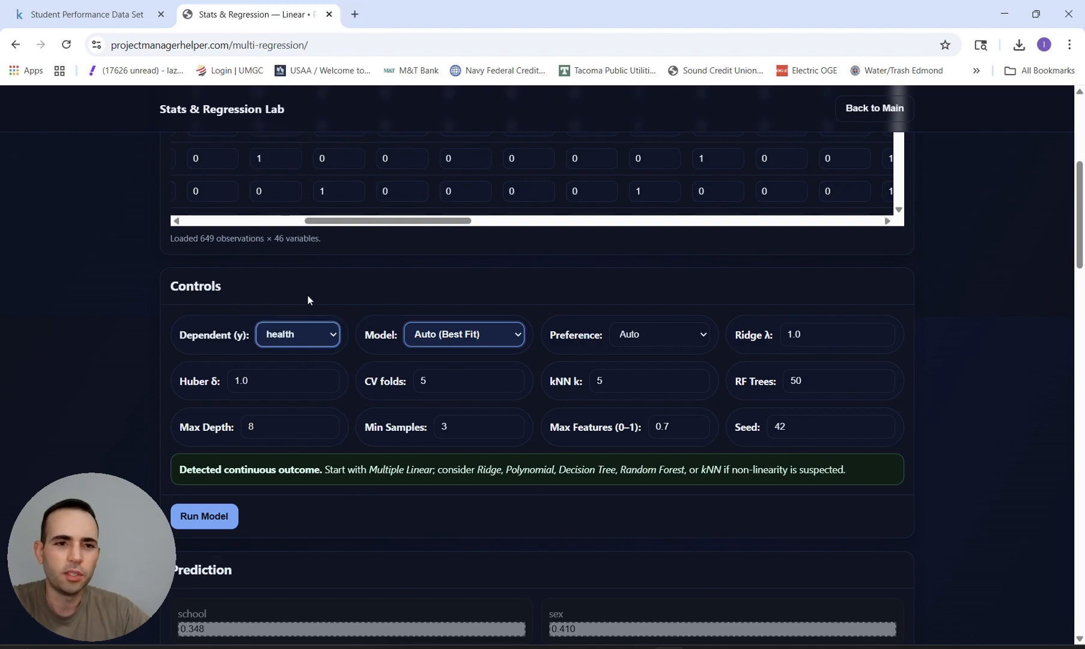
click(309, 333)
scroll(323, 196, up, 8)
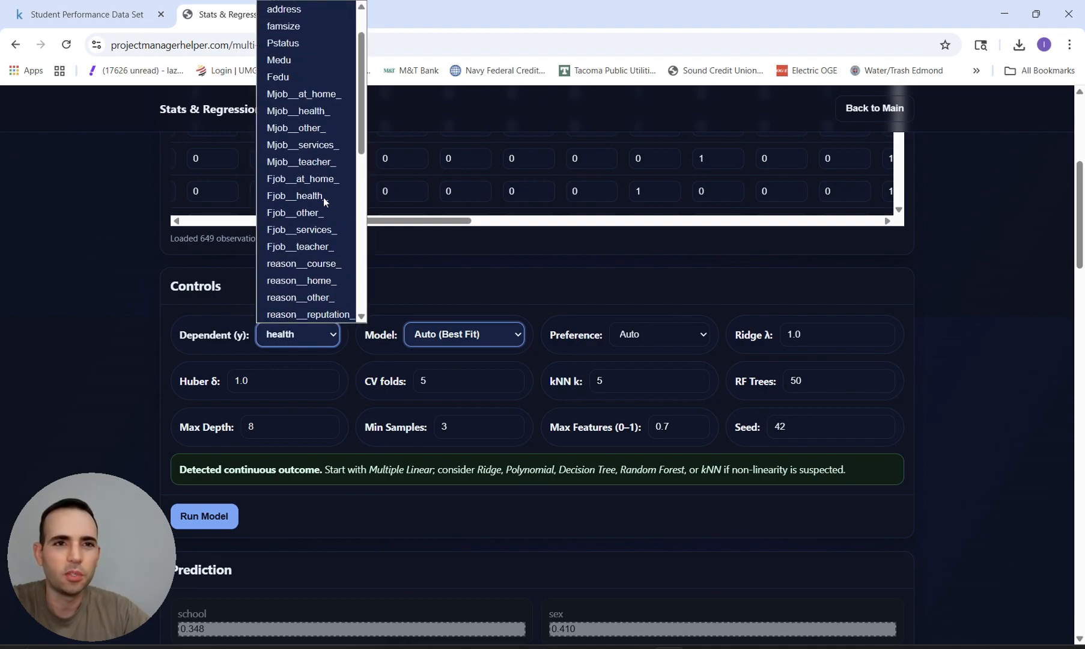
click(294, 27)
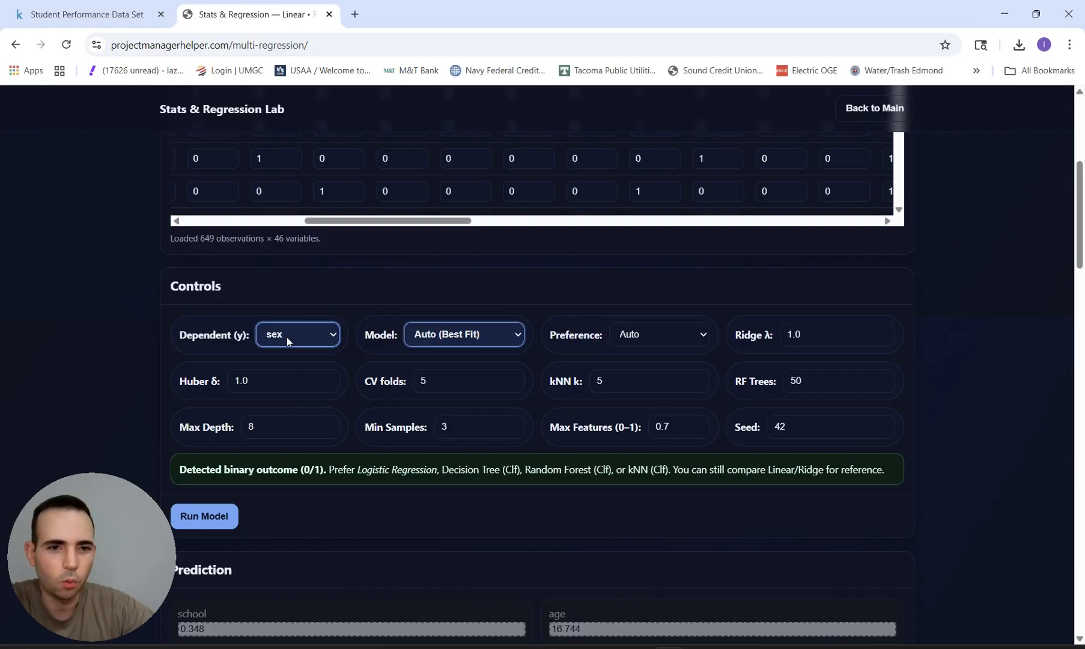
click(444, 339)
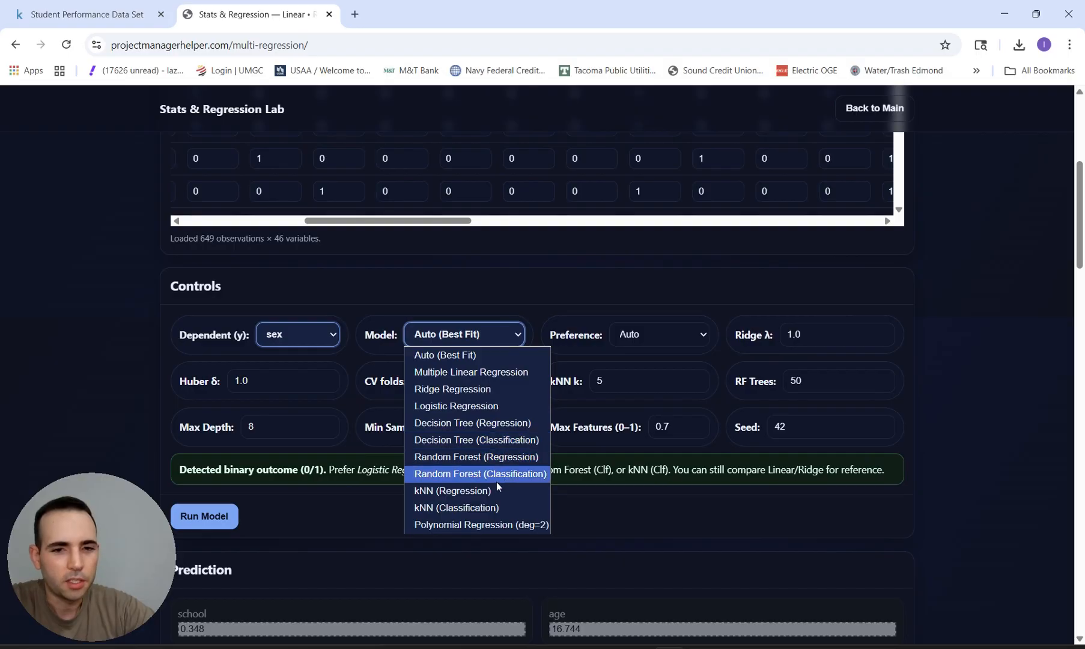
click(322, 331)
Set the dependent variable to G3 and run the model with Auto (Best Fit).
click(333, 338)
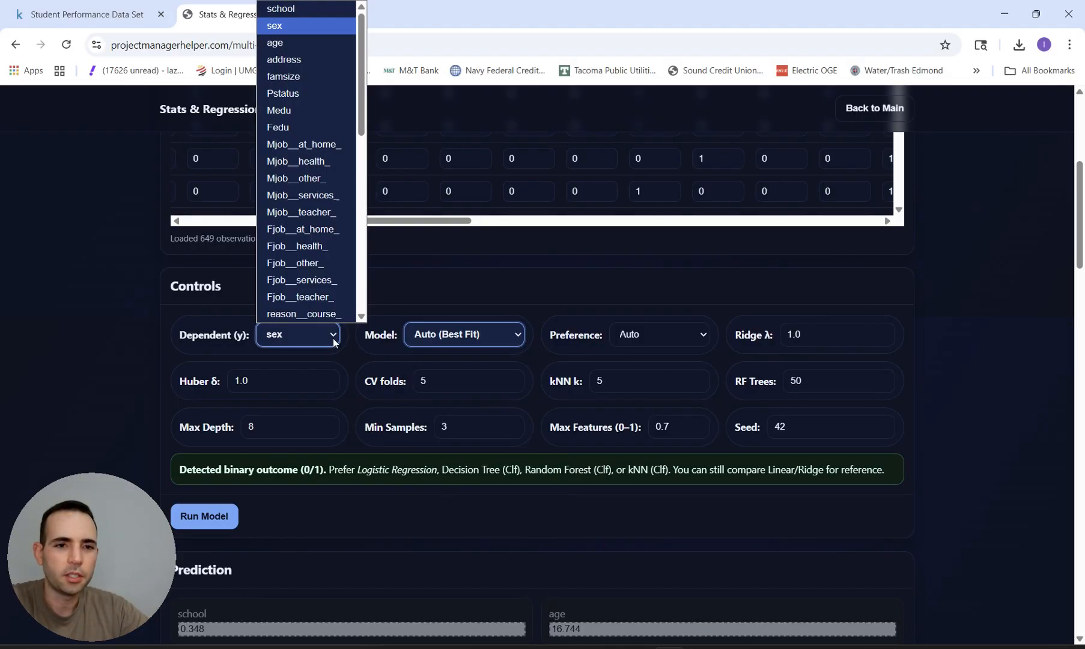
scroll(310, 285, down, 6)
click(277, 316)
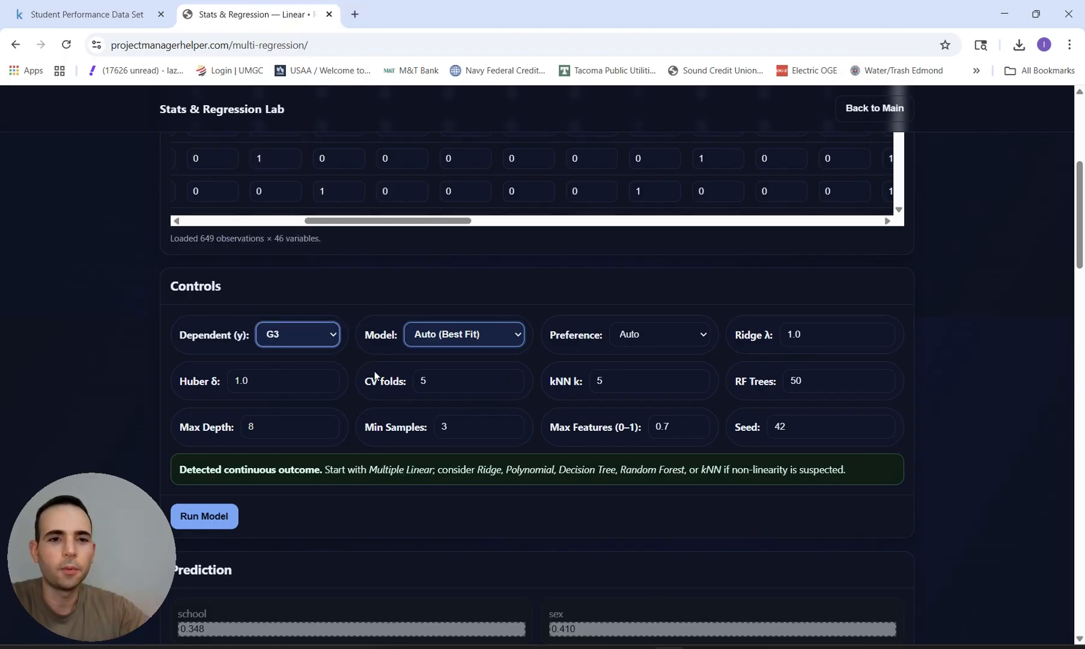
scroll(369, 365, down, 1)
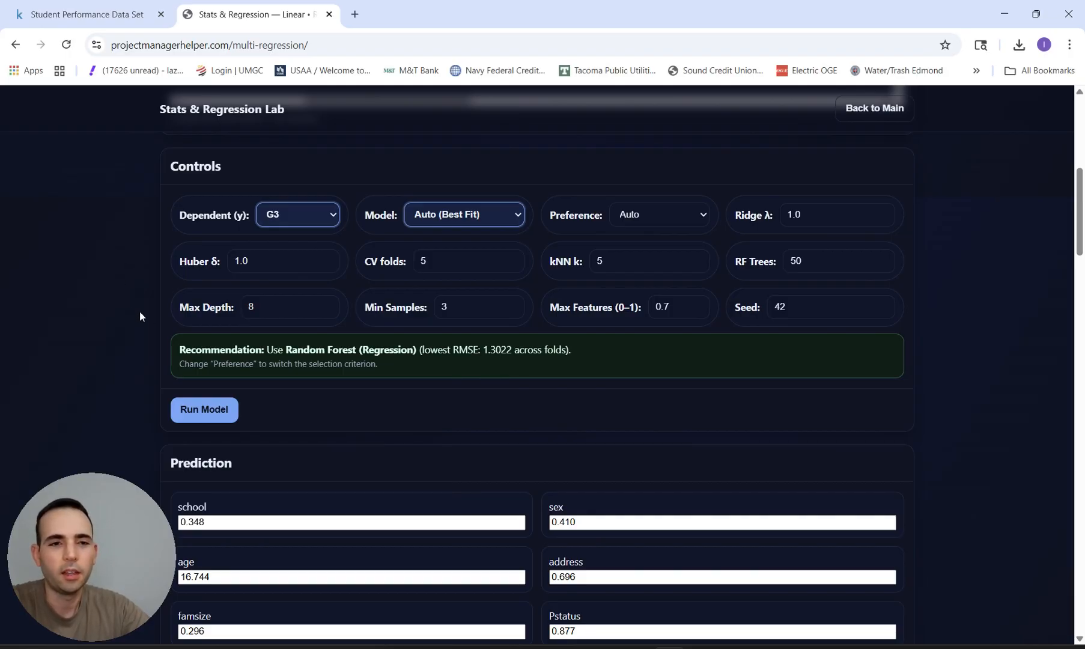
Examine the fitted model's prediction inputs, variable optimization section and Actual vs Predicted chart.
scroll(620, 411, down, 20)
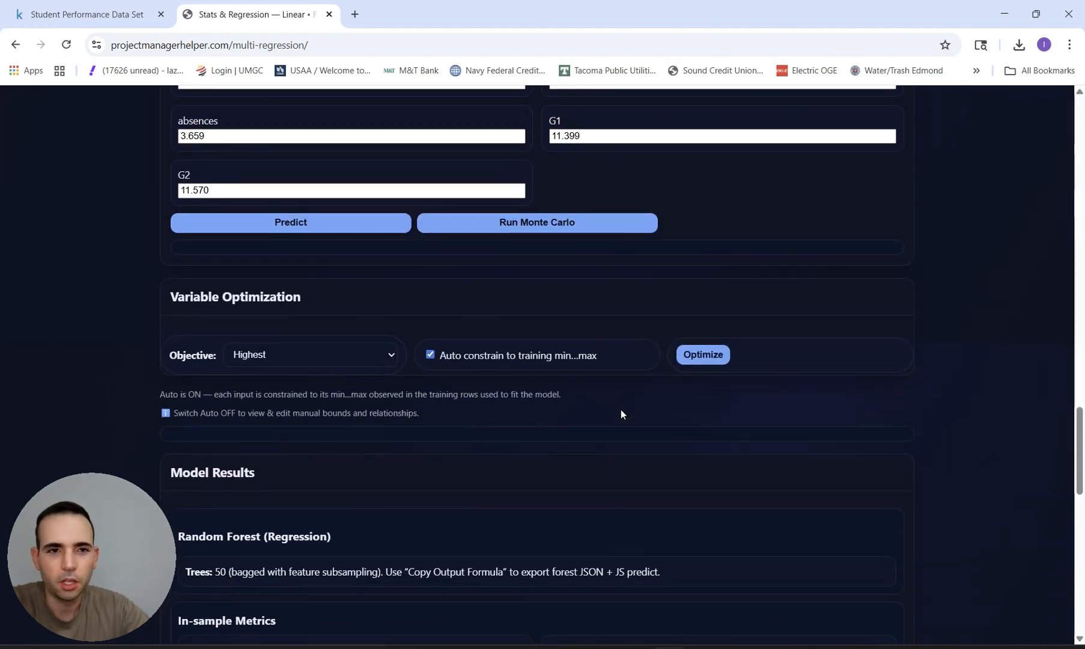
scroll(621, 412, up, 5)
scroll(457, 428, down, 4)
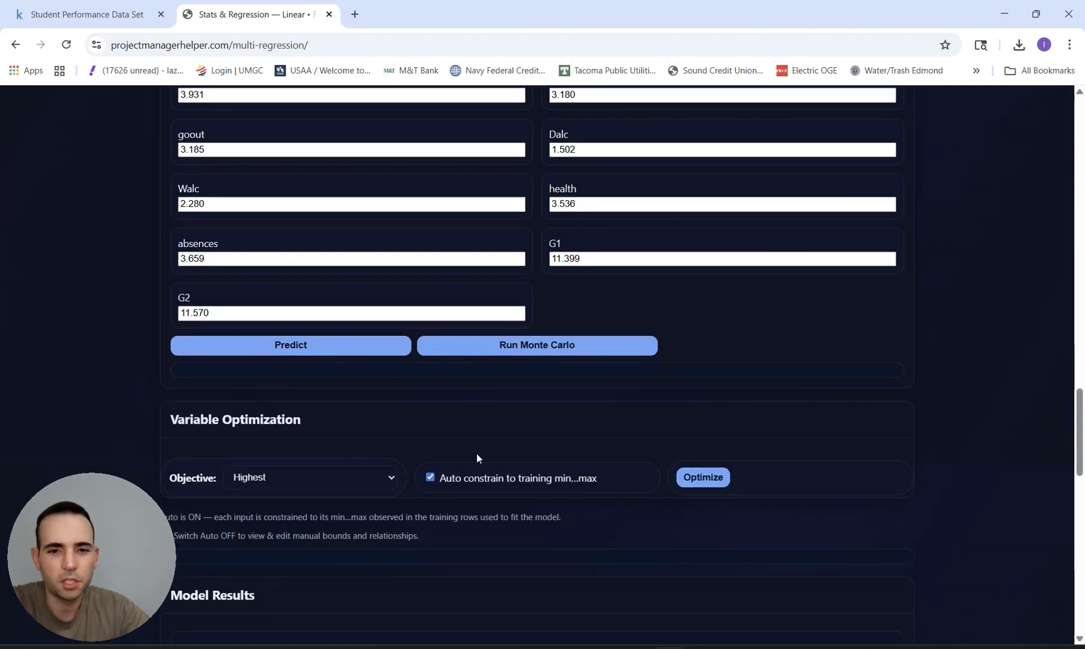
scroll(476, 453, down, 16)
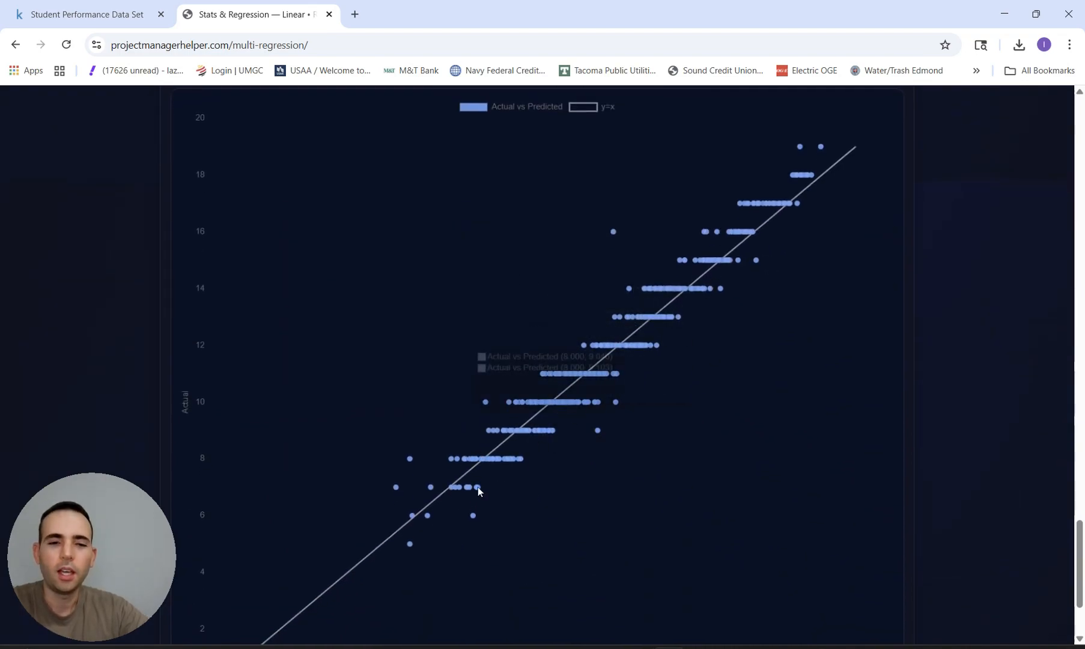
scroll(550, 484, down, 3)
scroll(494, 325, up, 3)
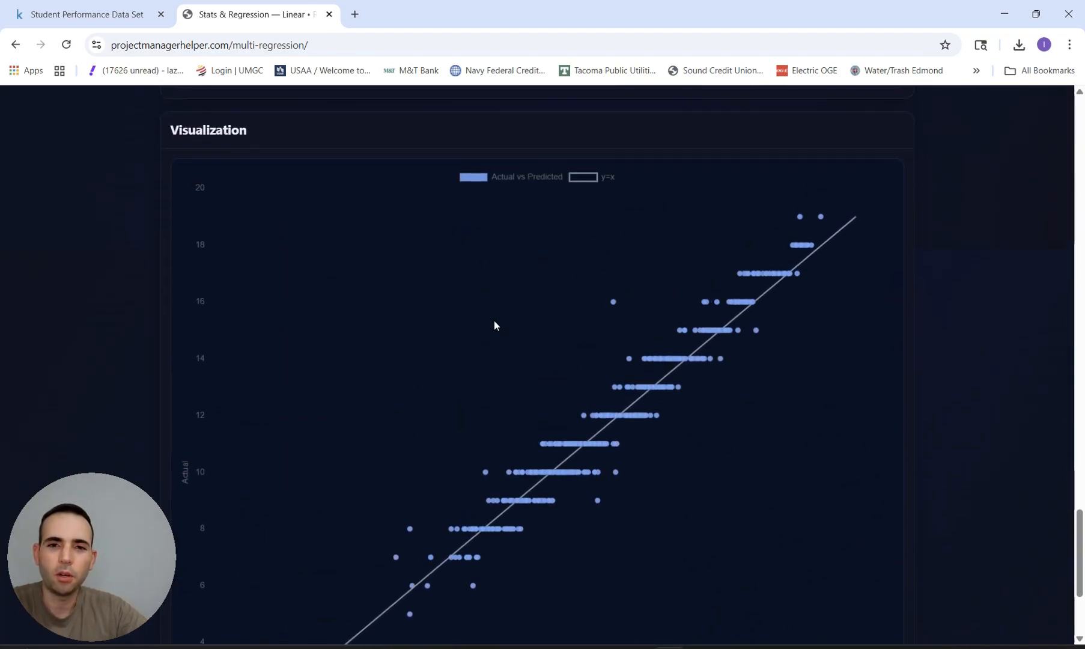
scroll(544, 383, down, 3)
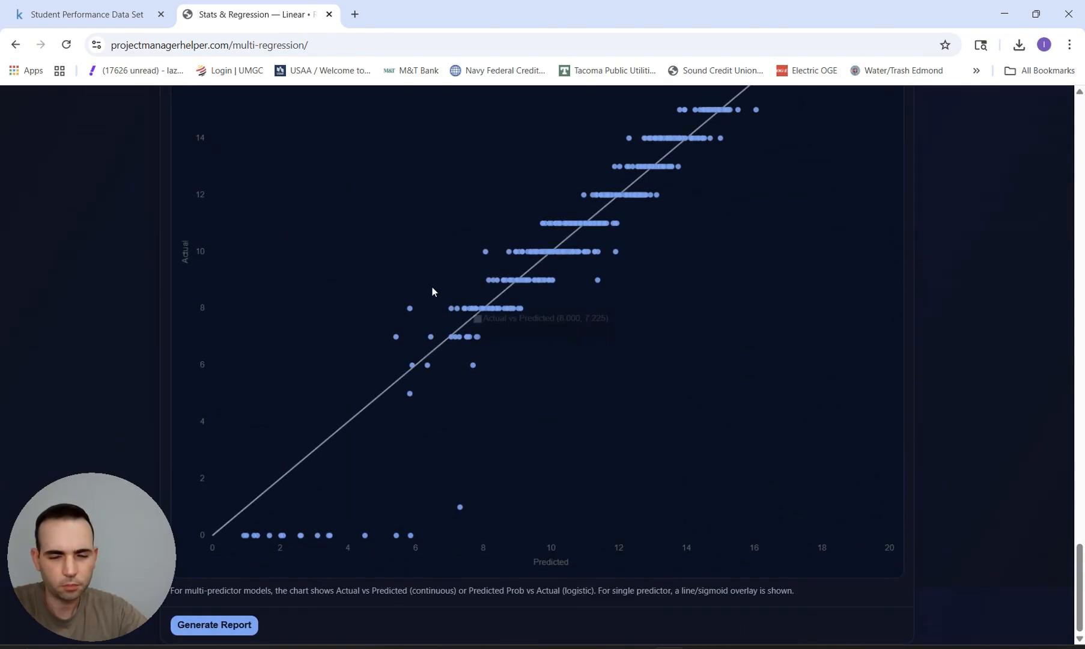
Generate the modeling report and highlight the R² and dependent variable in its overview.
click(237, 628)
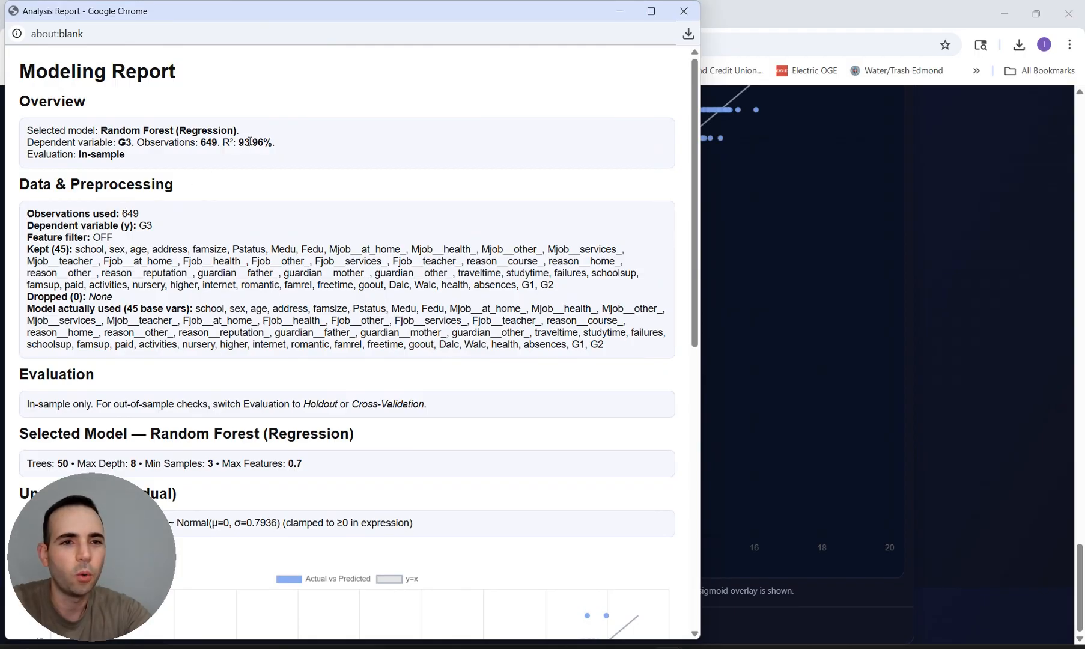
mouse_move(242, 143)
mouse_down()
mouse_move(275, 143)
mouse_move(235, 143)
mouse_up()
click(275, 143)
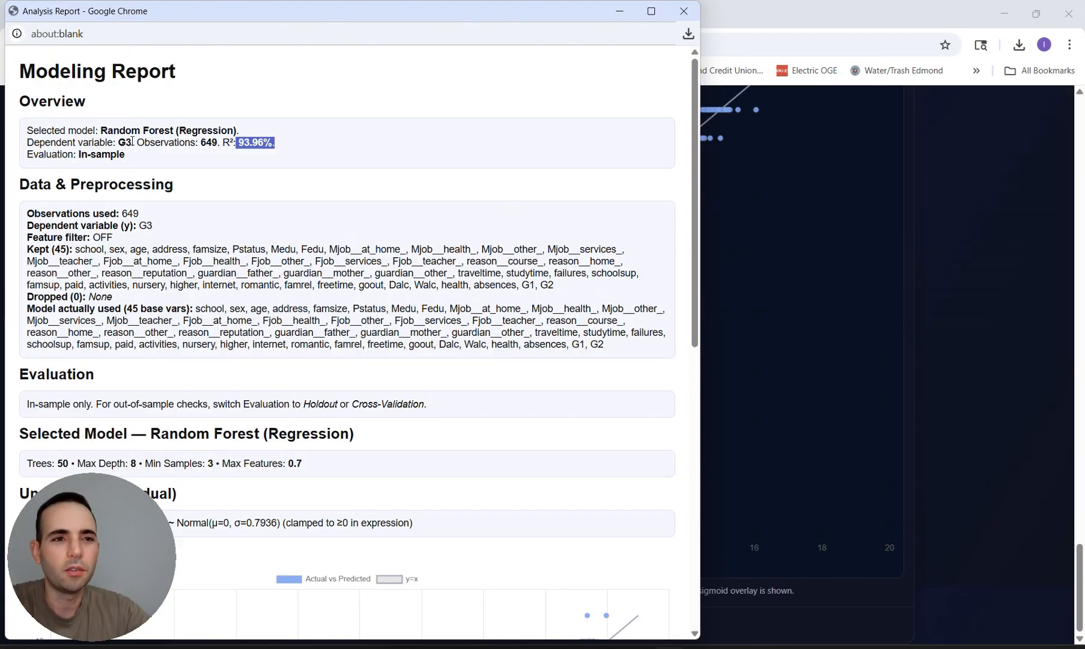
drag(132, 143, 117, 142)
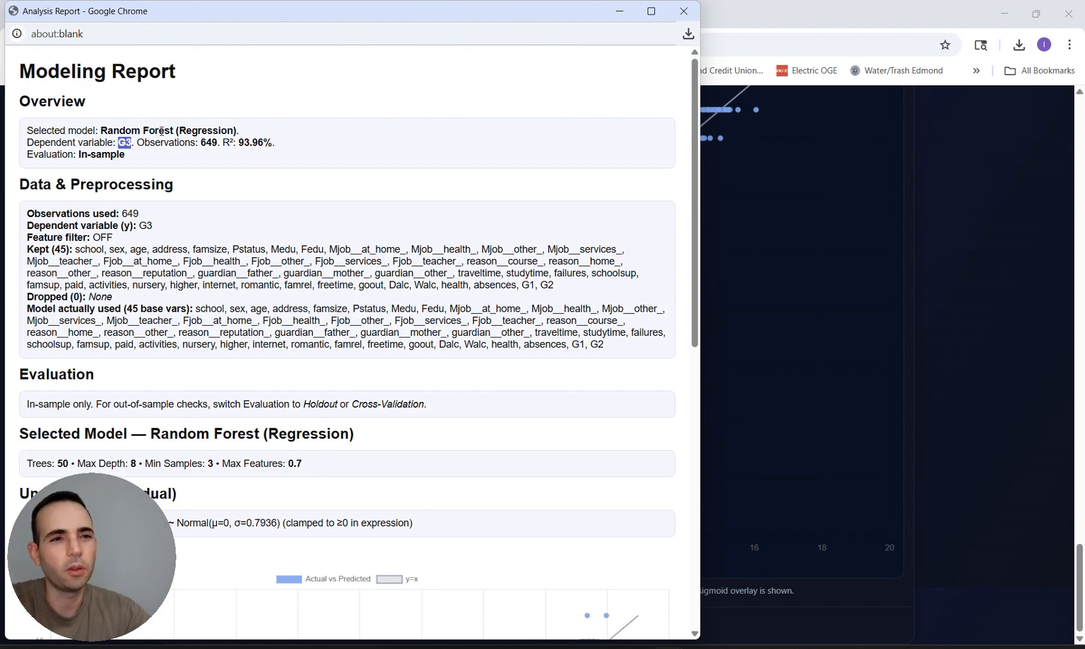
click(202, 154)
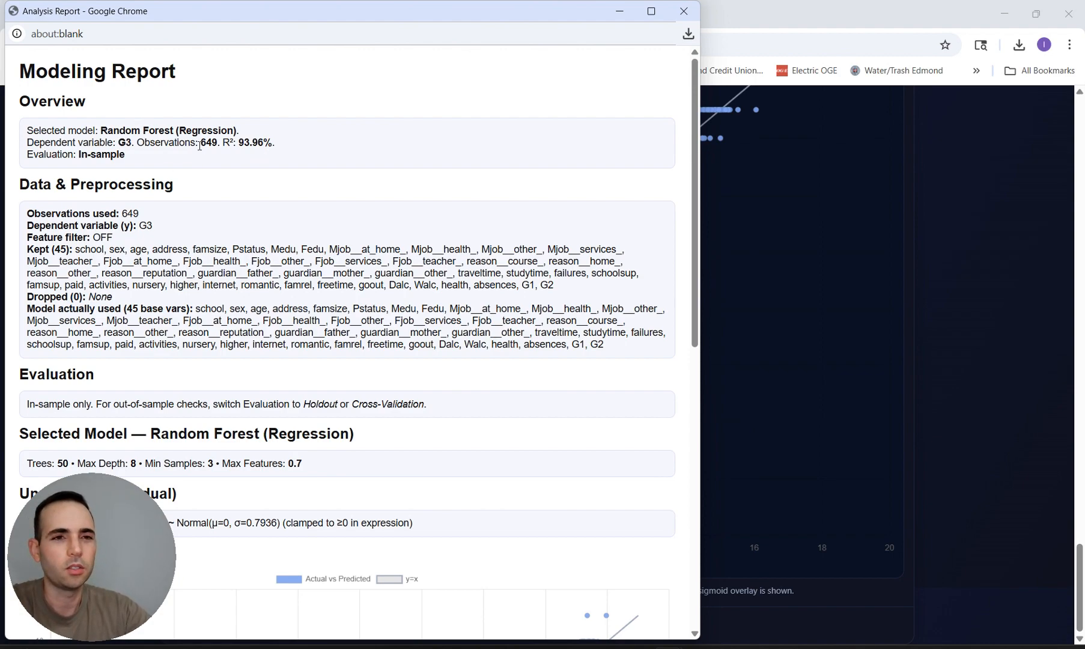
Review the report's preprocessing, evaluation, residual uncertainty and Actual vs Predicted chart, and close the report.
scroll(291, 203, down, 2)
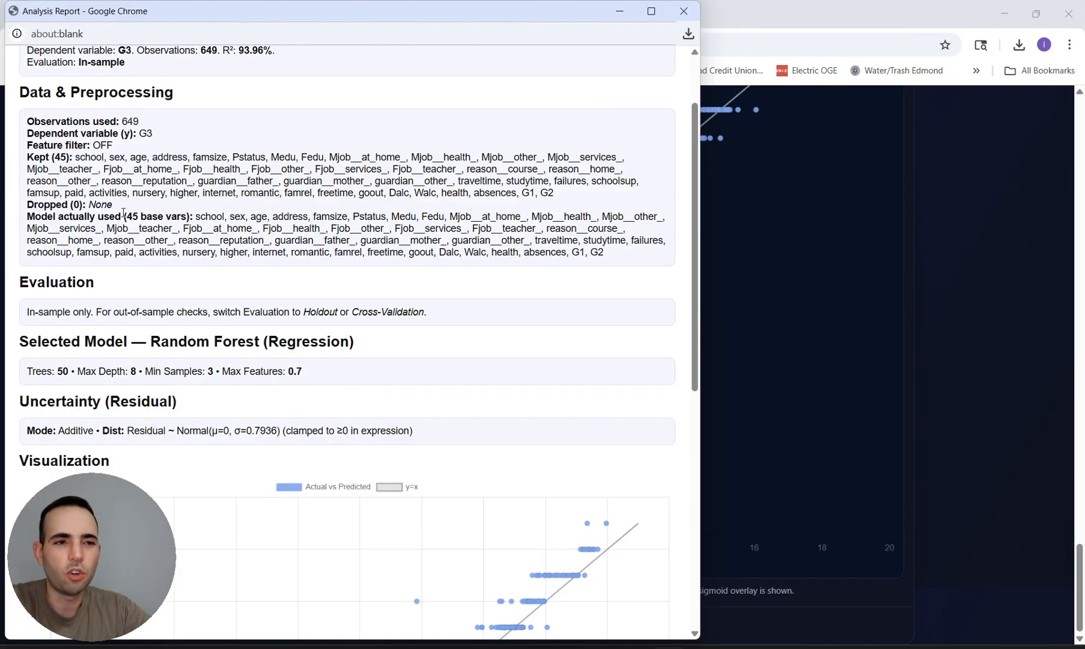
scroll(240, 254, down, 3)
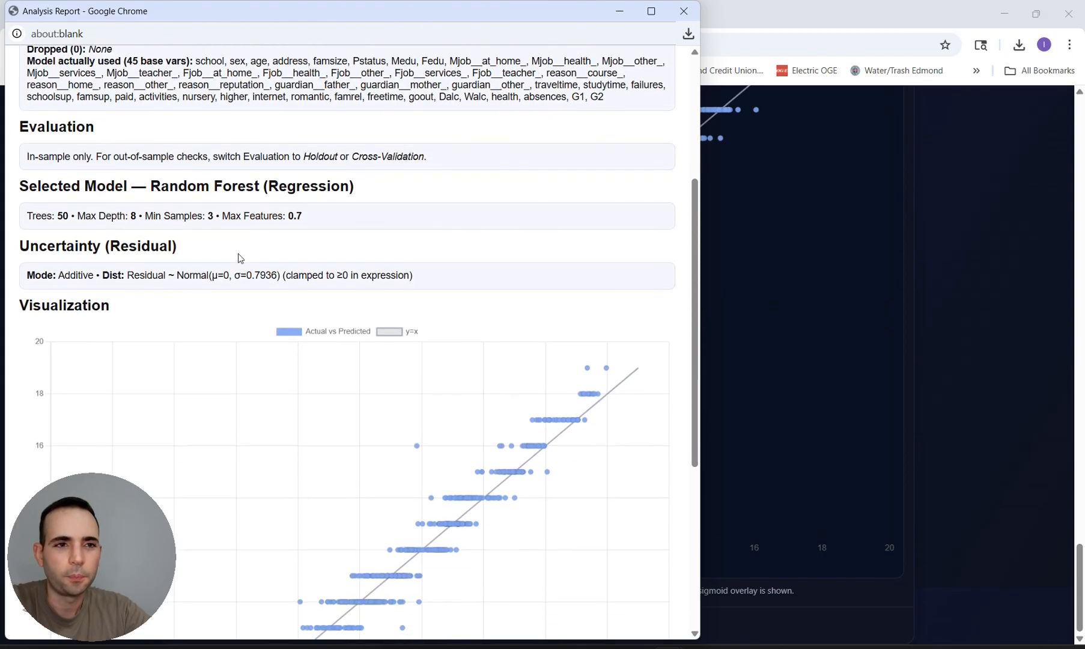
scroll(239, 254, up, 1)
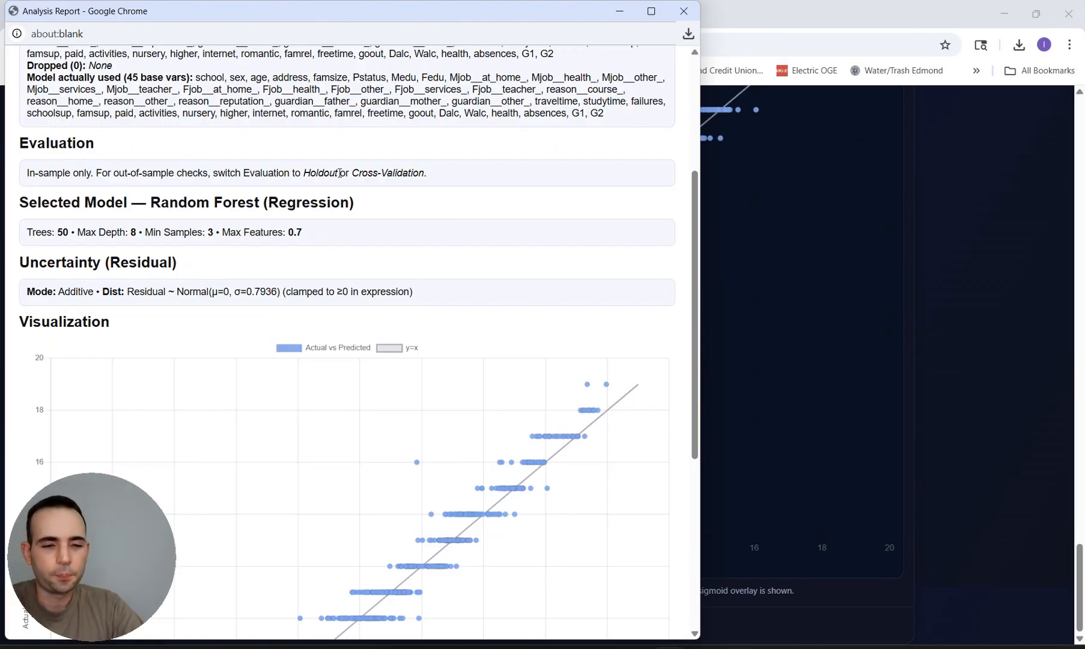
scroll(388, 232, down, 1)
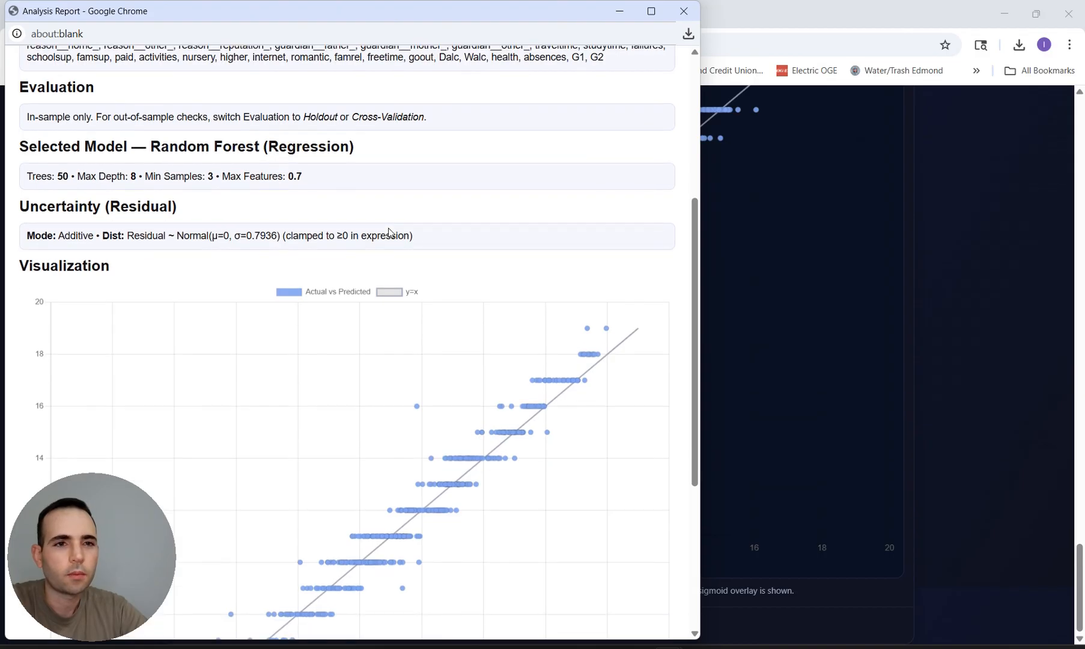
scroll(335, 249, down, 5)
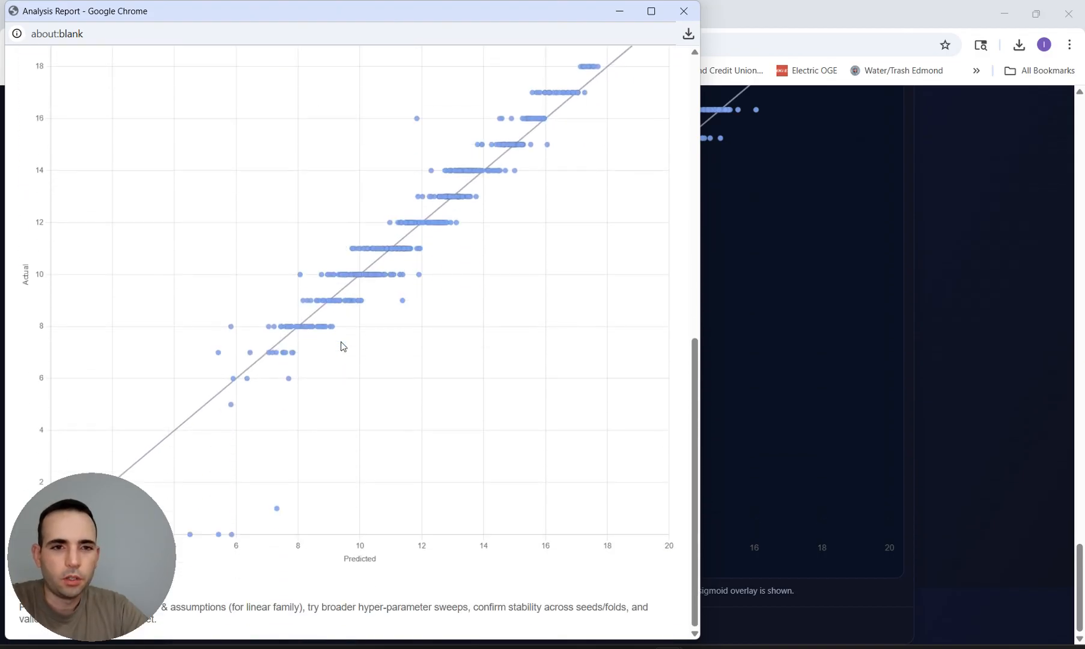
scroll(373, 274, up, 2)
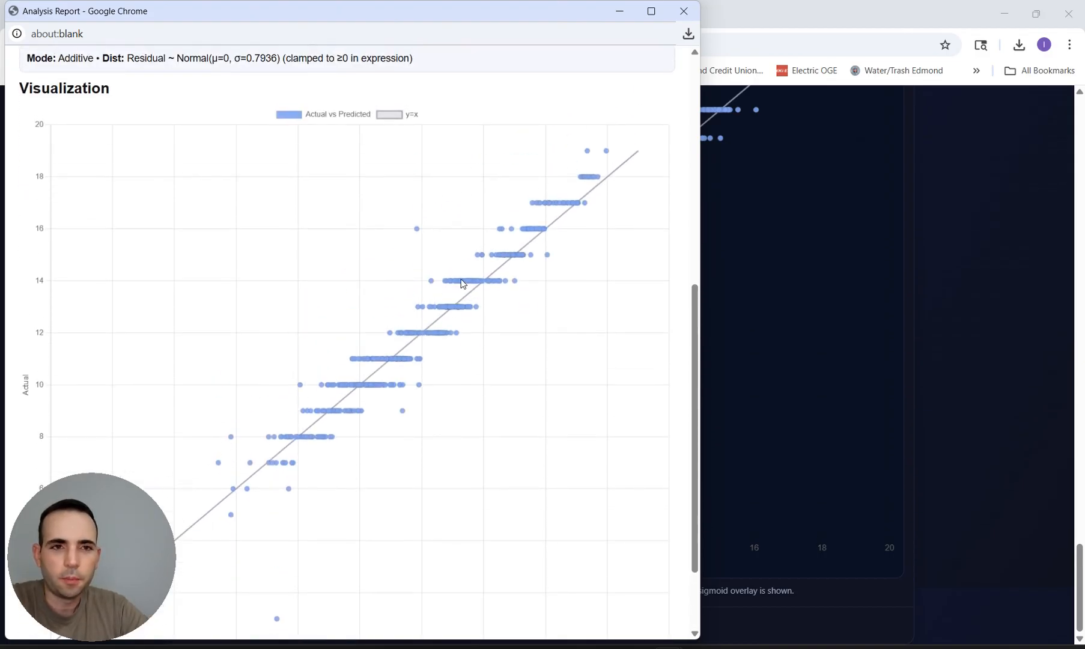
click(683, 11)
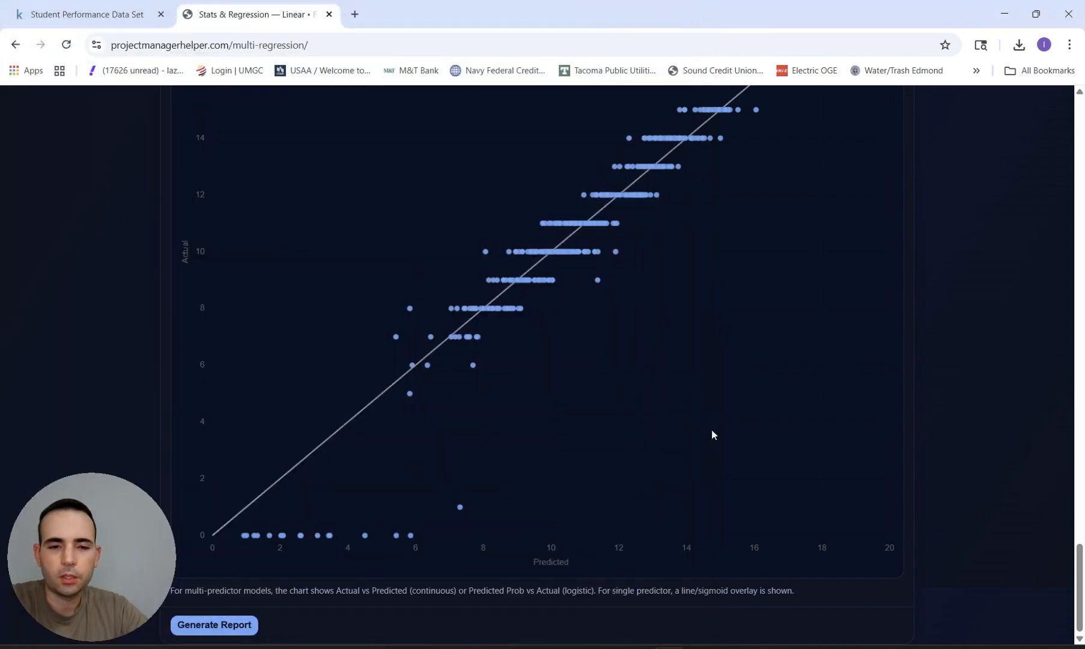
Review the Random Forest in-sample metrics and chart, the model recommendation, and the predictor fields for making predictions.
scroll(699, 294, up, 10)
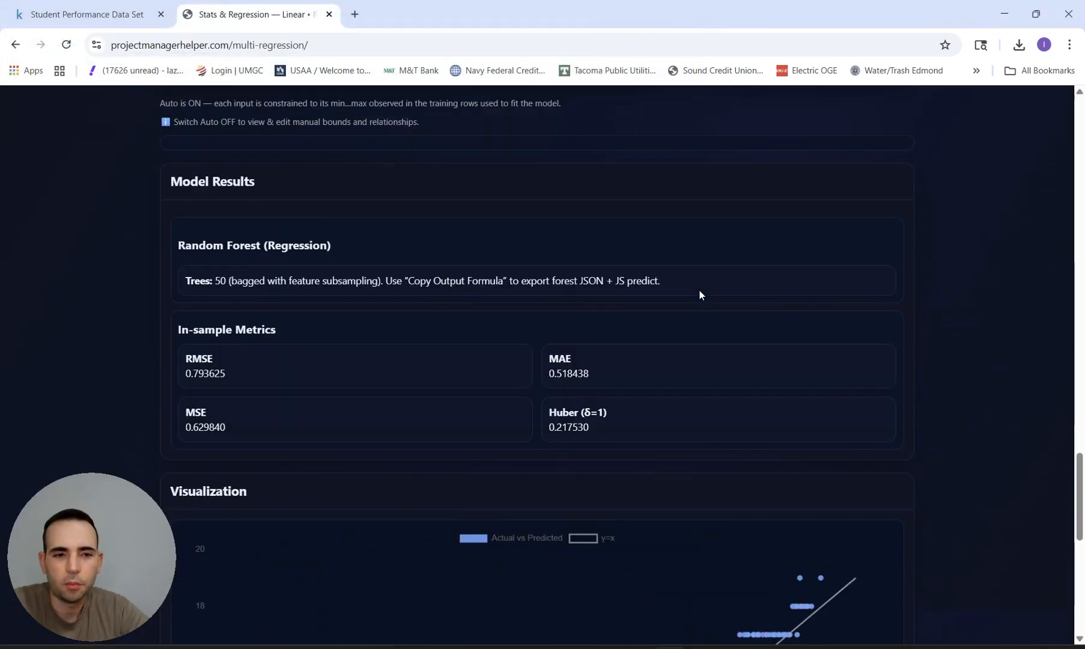
scroll(600, 424, down, 1)
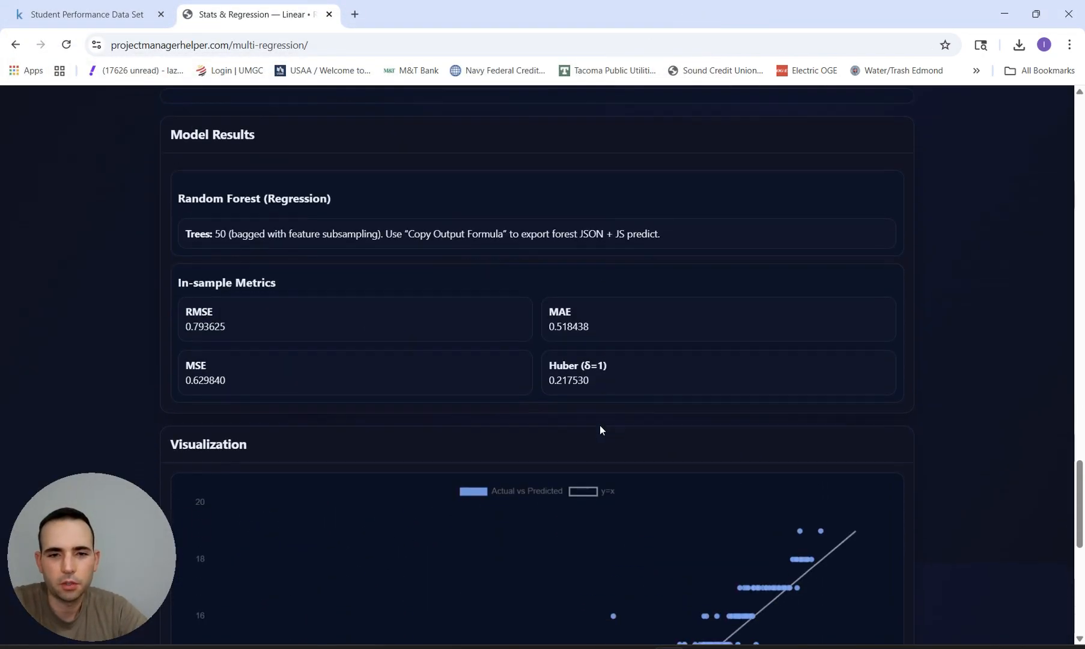
scroll(436, 383, down, 9)
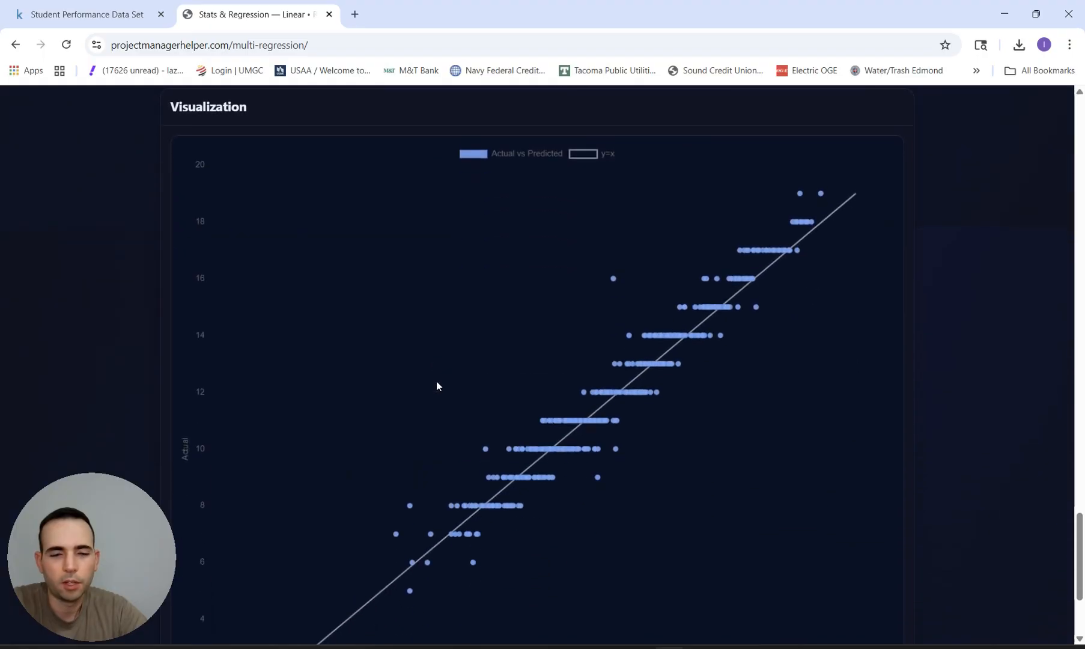
scroll(437, 383, up, 16)
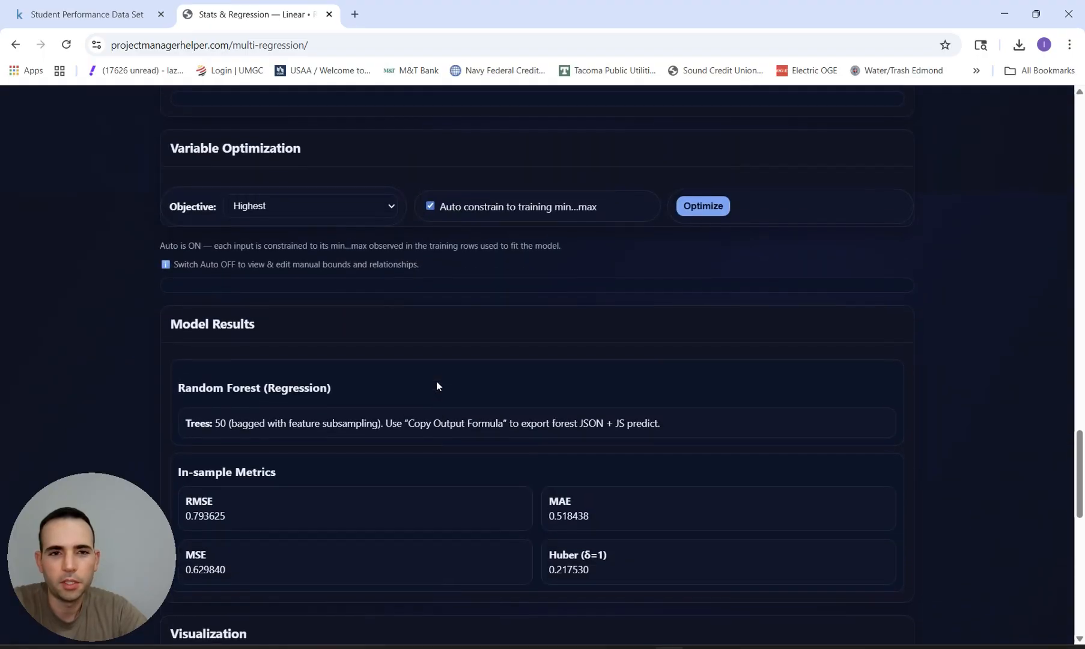
scroll(436, 381, up, 20)
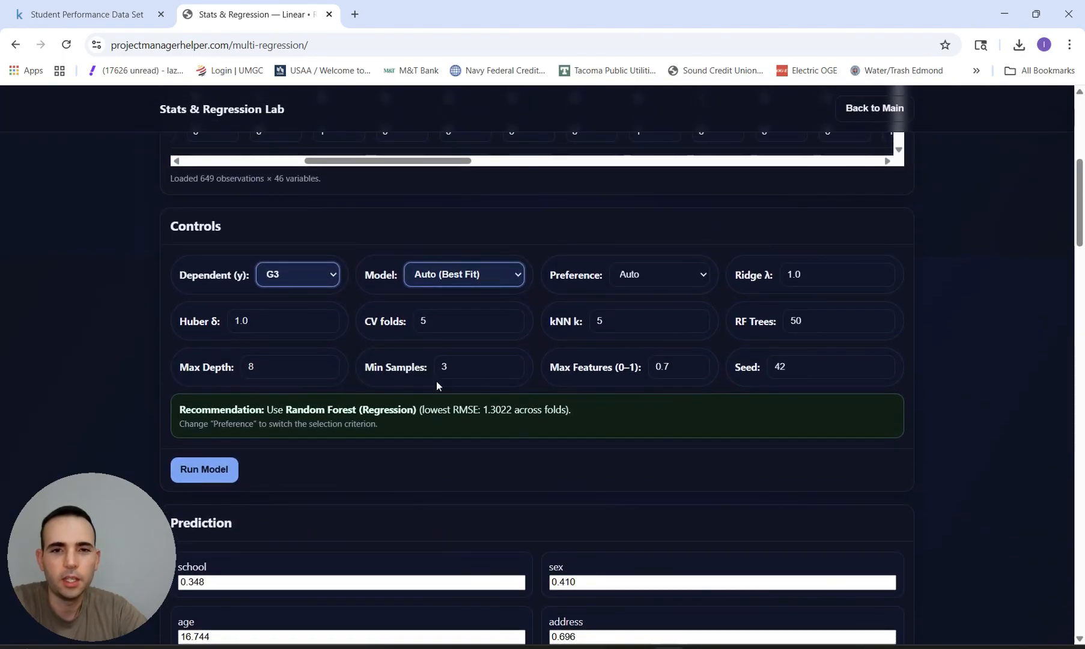
scroll(514, 399, down, 7)
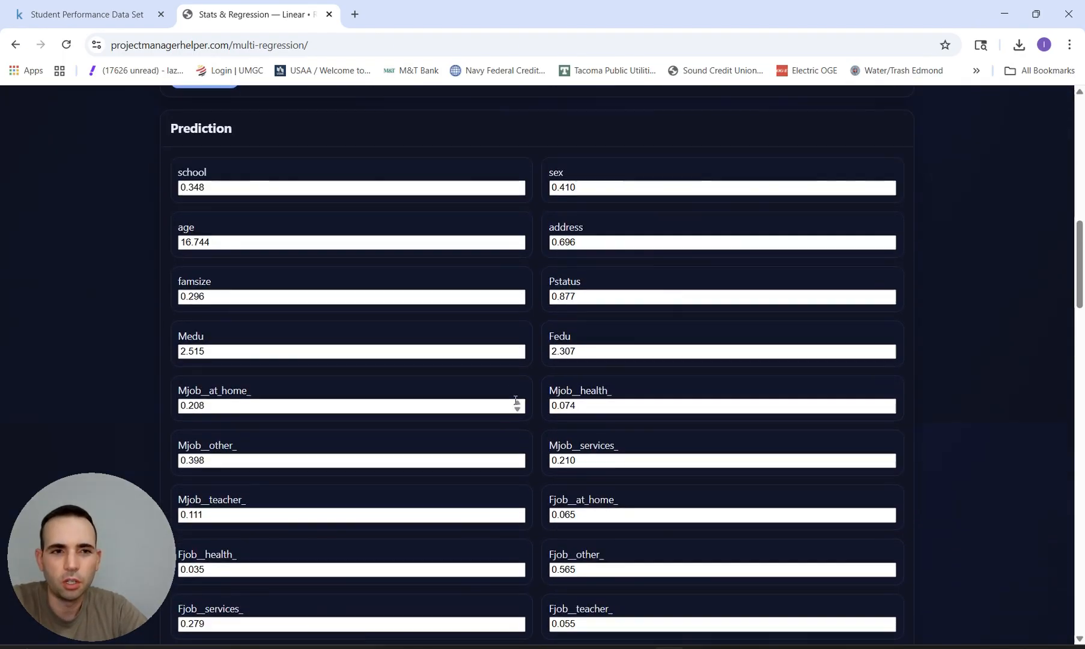
Set the prediction inputs school to 1, sex to 0 and age to 18.
drag(263, 187, 156, 188)
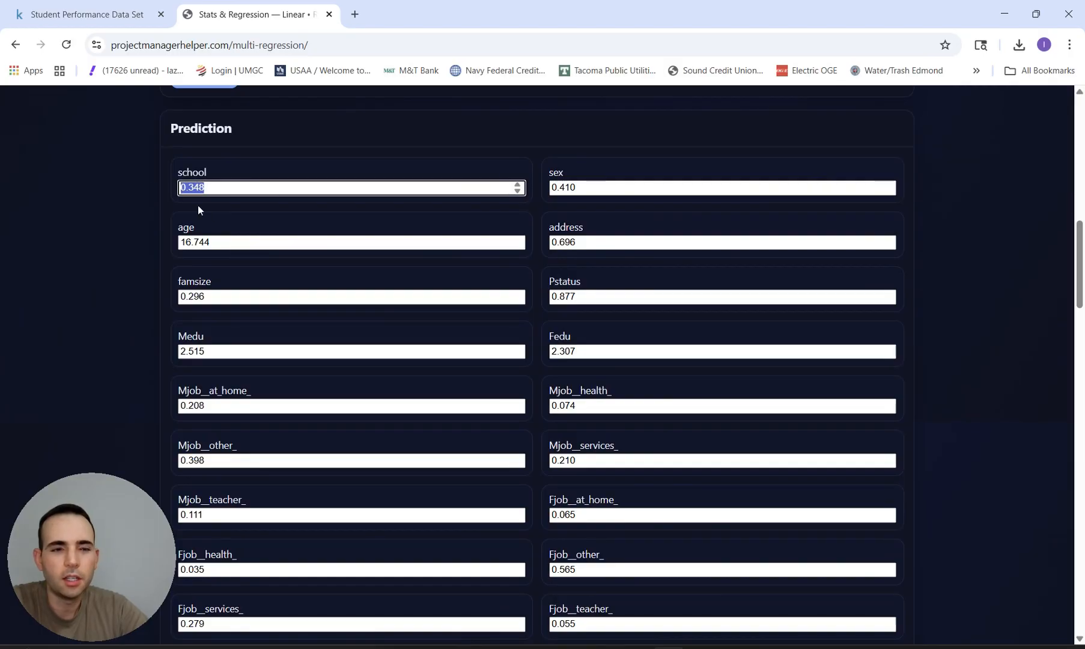
text(1)
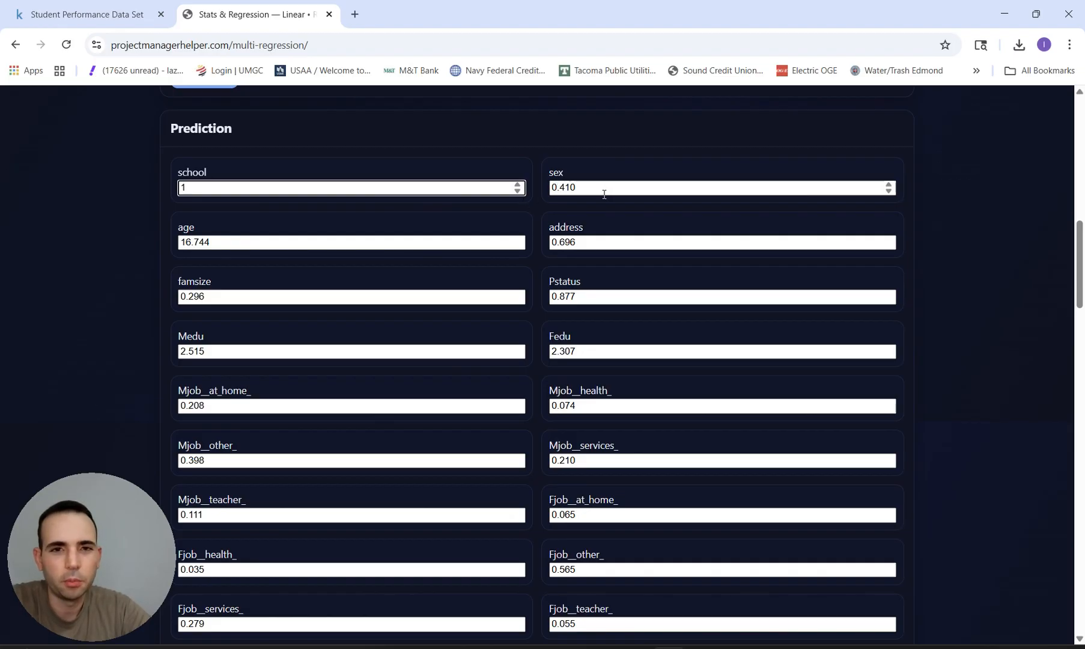
key(Tab)
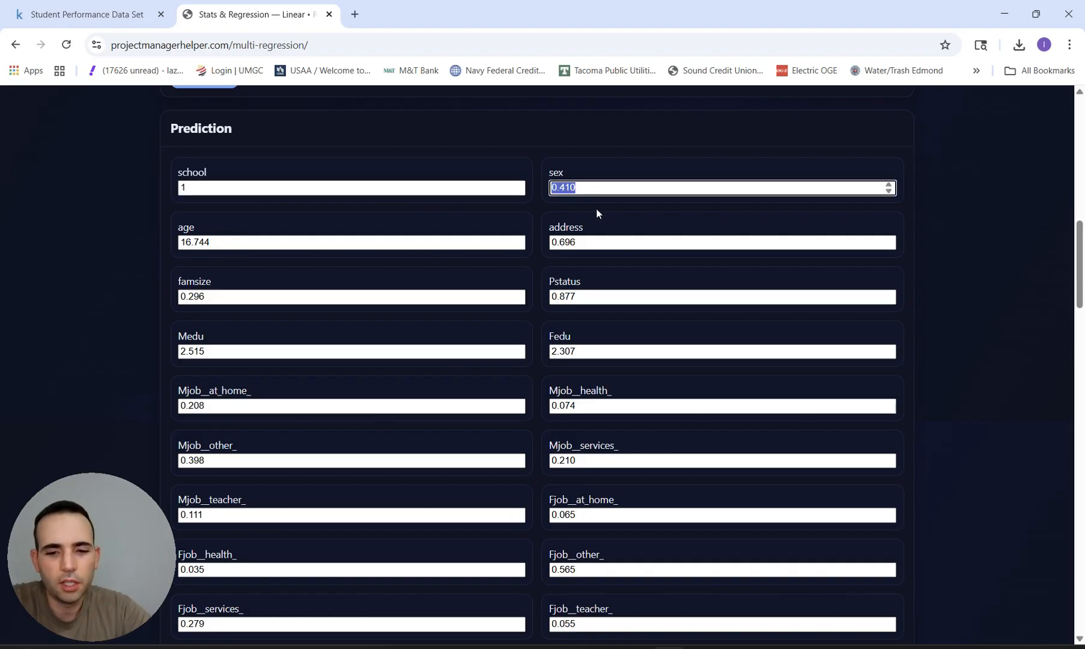
text(0)
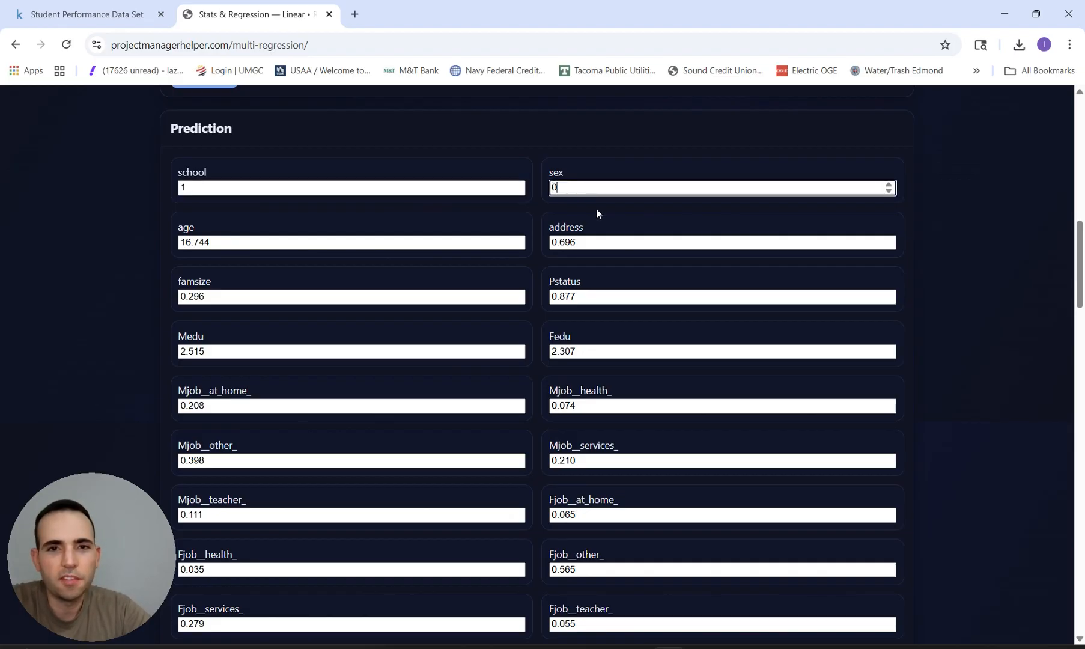
click(252, 242)
key(ctrl+a)
text(18)
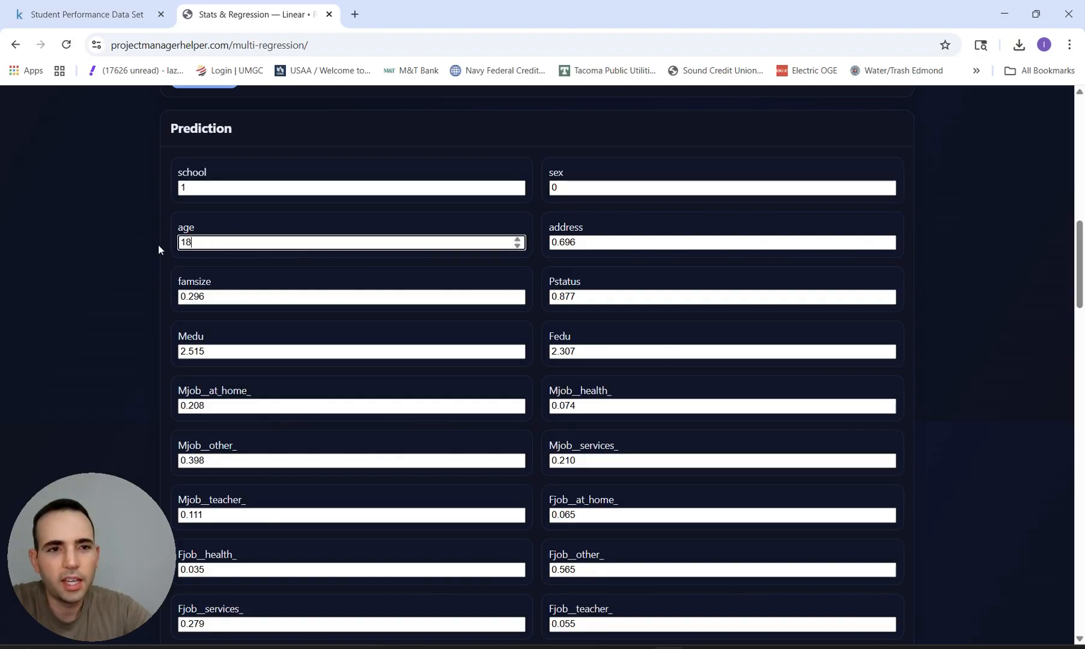
Set the prediction inputs address, Pstatus and famsize to 1 each.
click(588, 247)
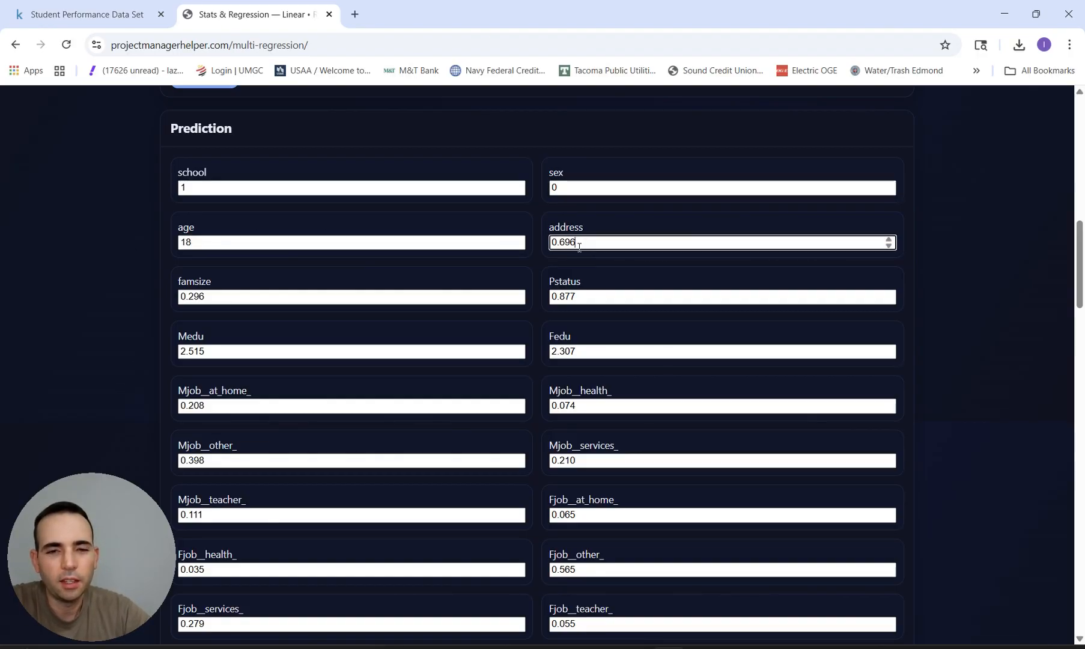
key(ctrl+a)
text(1)
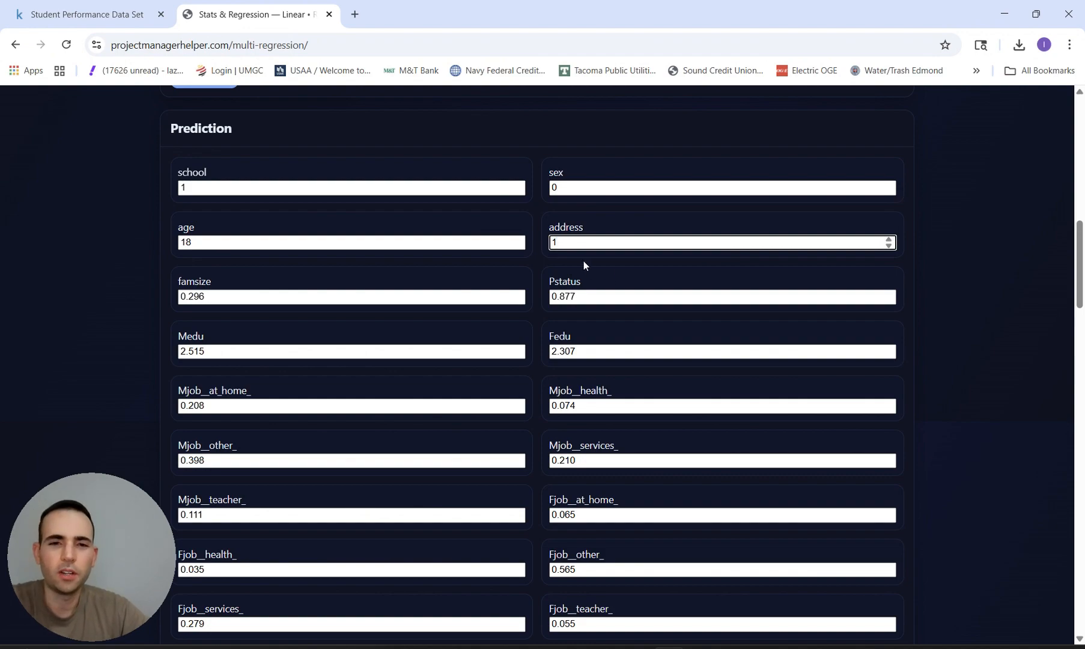
click(593, 296)
key(ctrl+a)
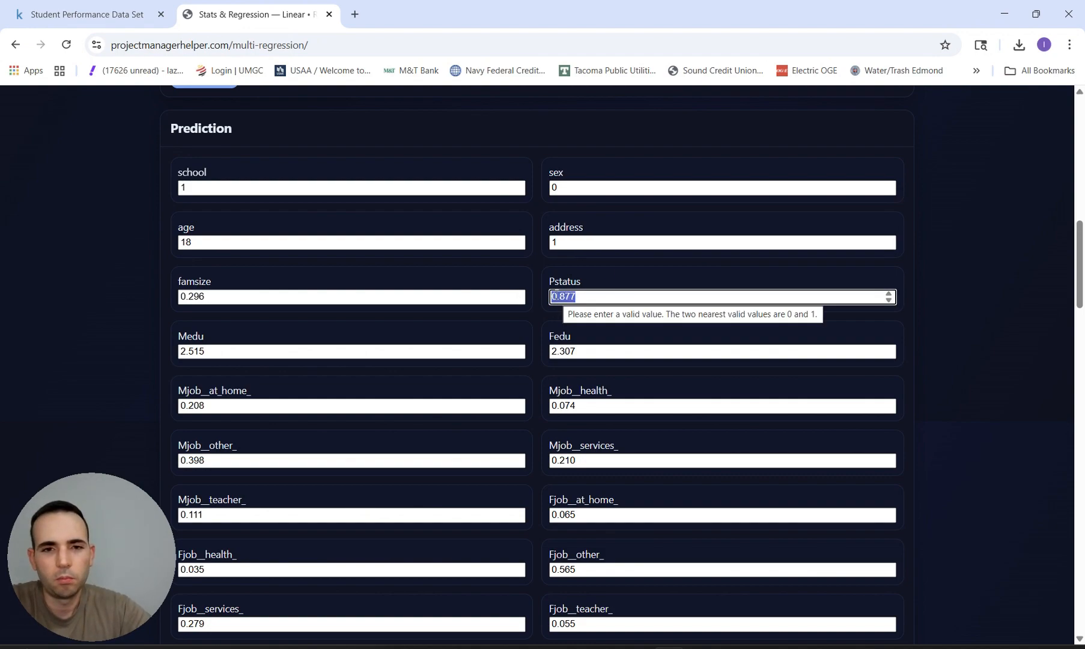
text(1)
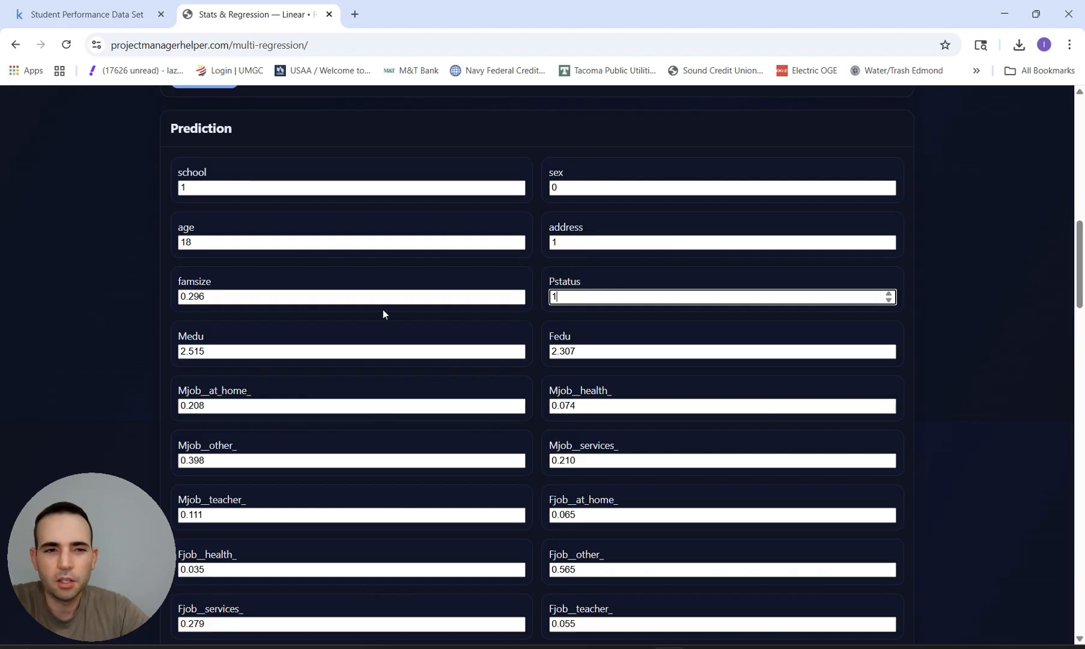
drag(231, 296, 159, 302)
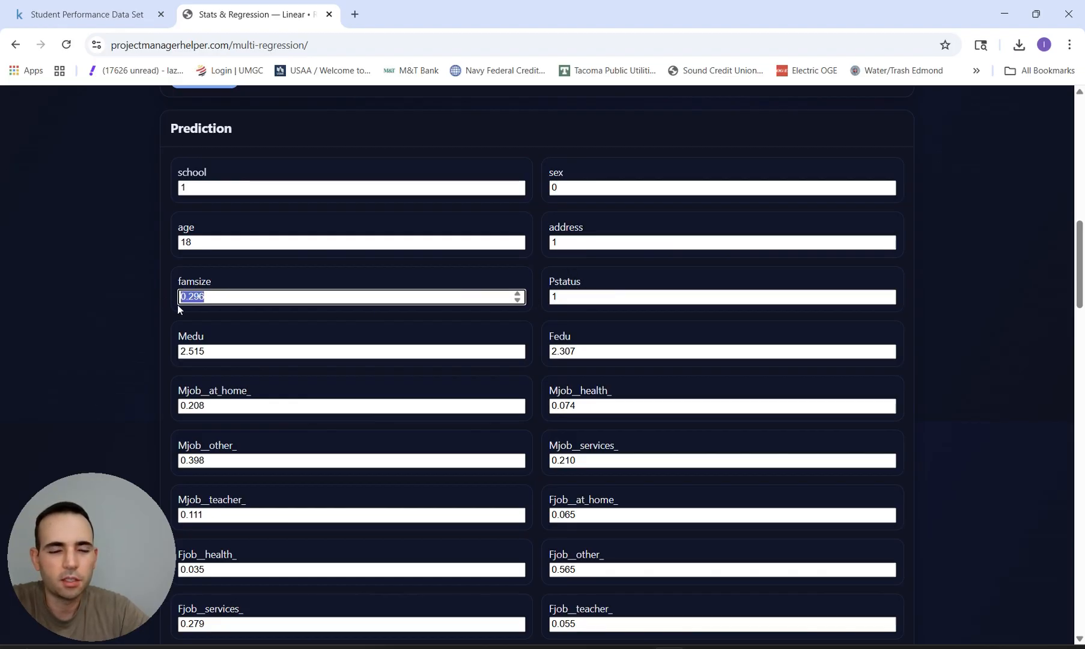
text(1)
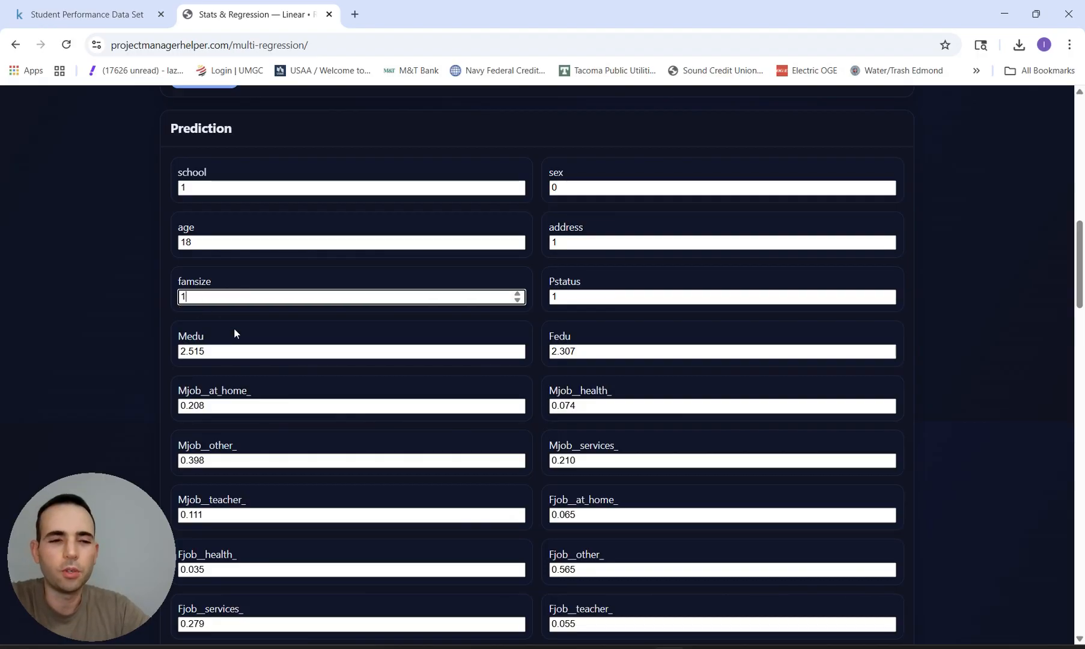
Set the parents' education inputs Medu and Fedu to 4 each.
scroll(234, 328, down, 1)
drag(211, 317, 169, 319)
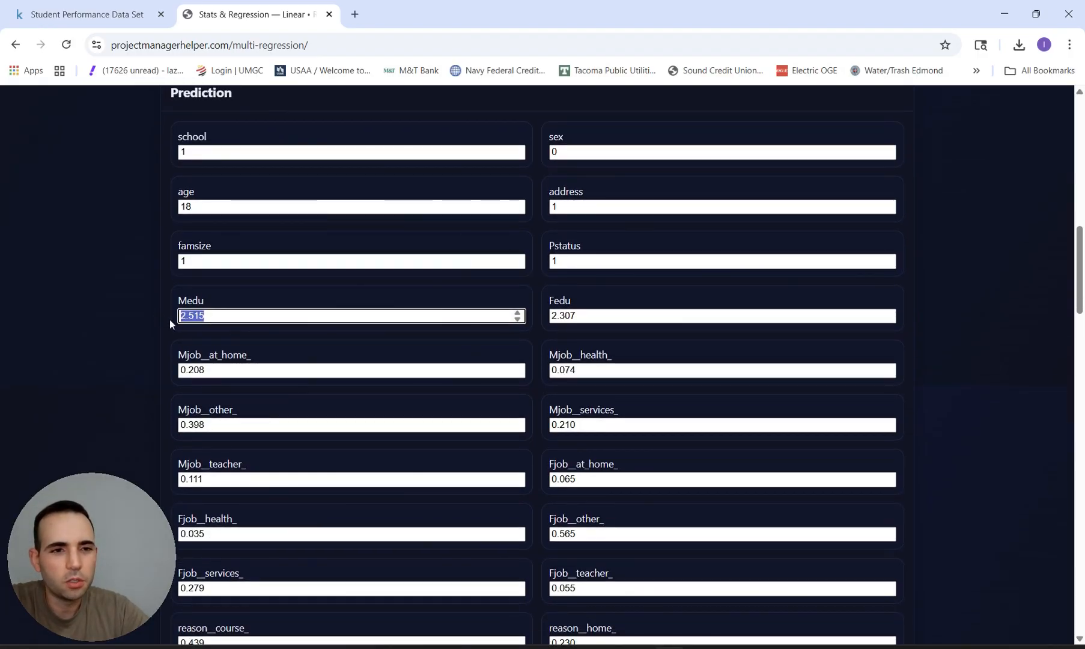
text(4)
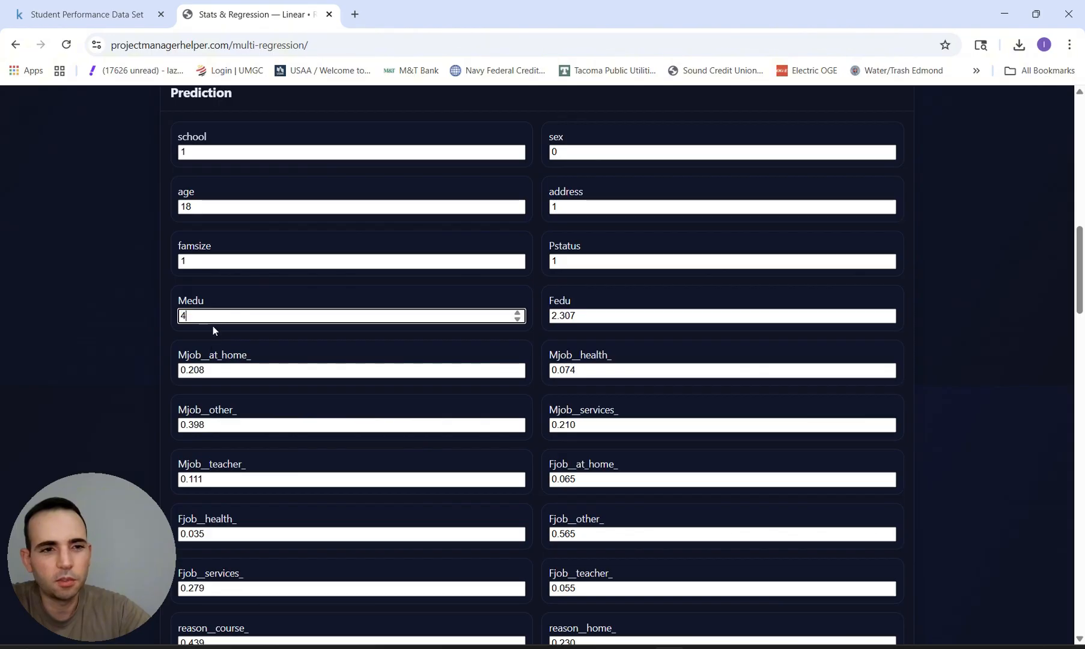
click(586, 315)
double_click(557, 317)
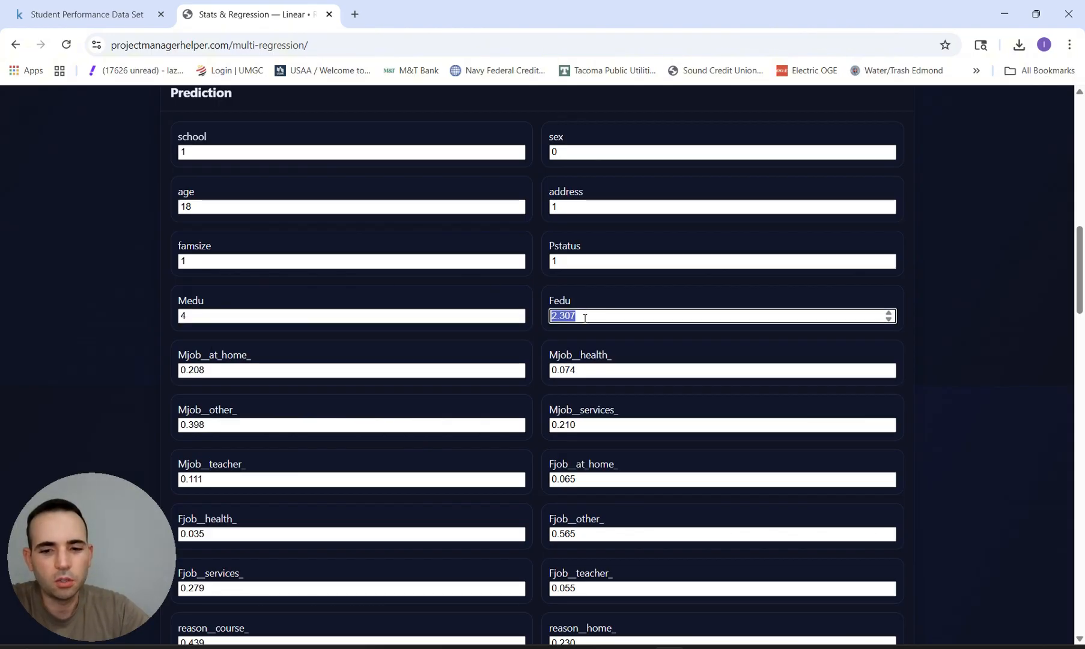
text(4)
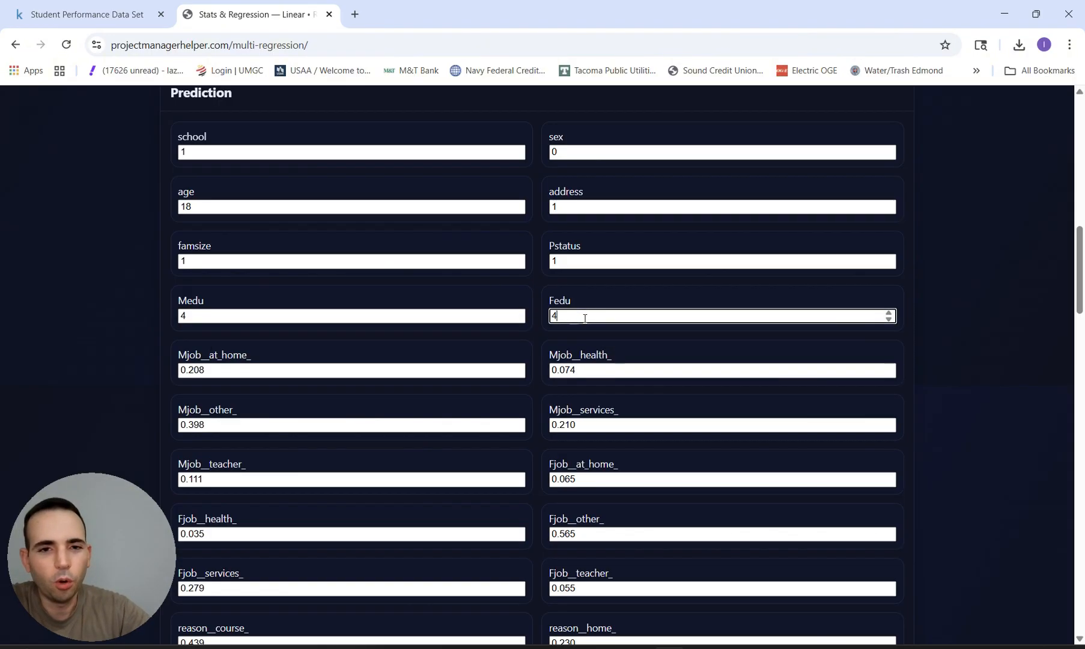
Set the mother's job inputs to 1 for at_home and 0 for health, other and services.
scroll(477, 403, down, 2)
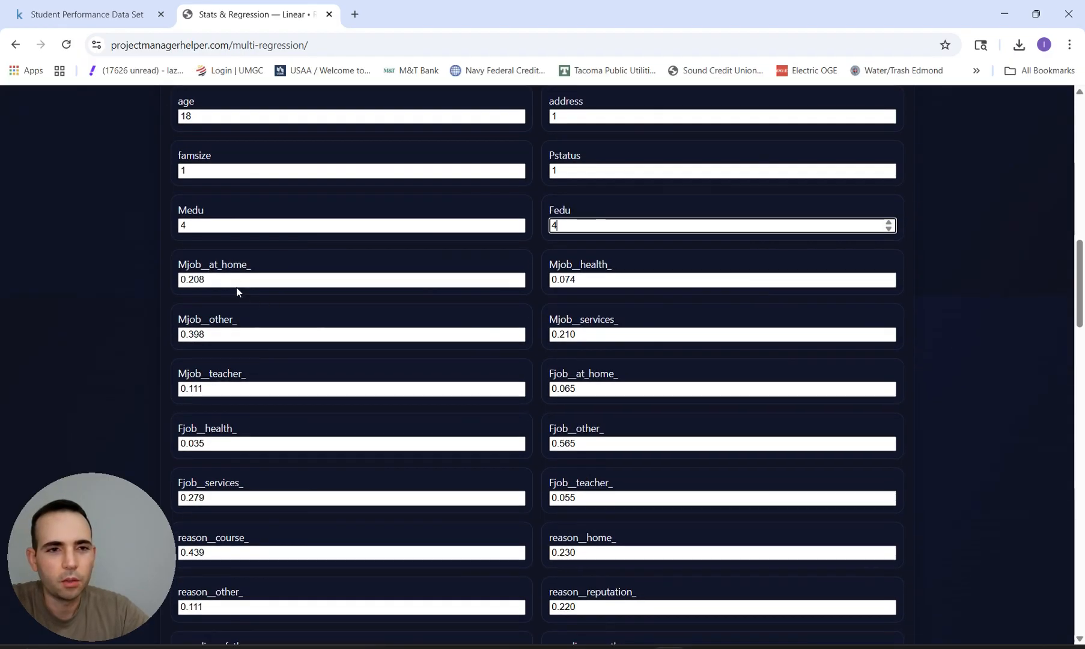
drag(228, 279, 152, 273)
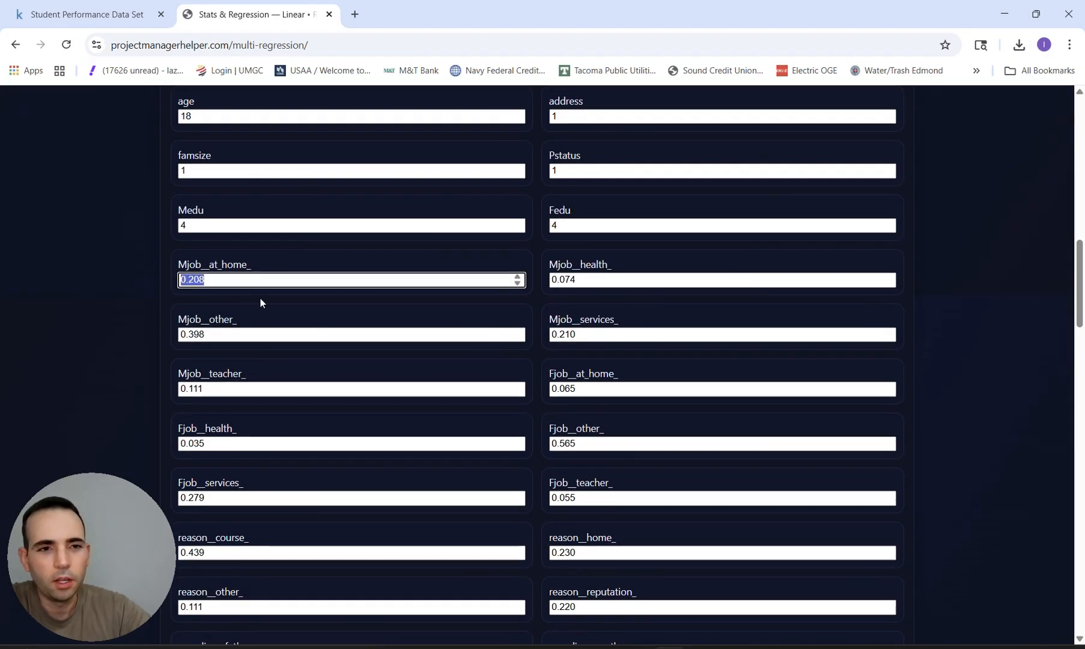
text(1)
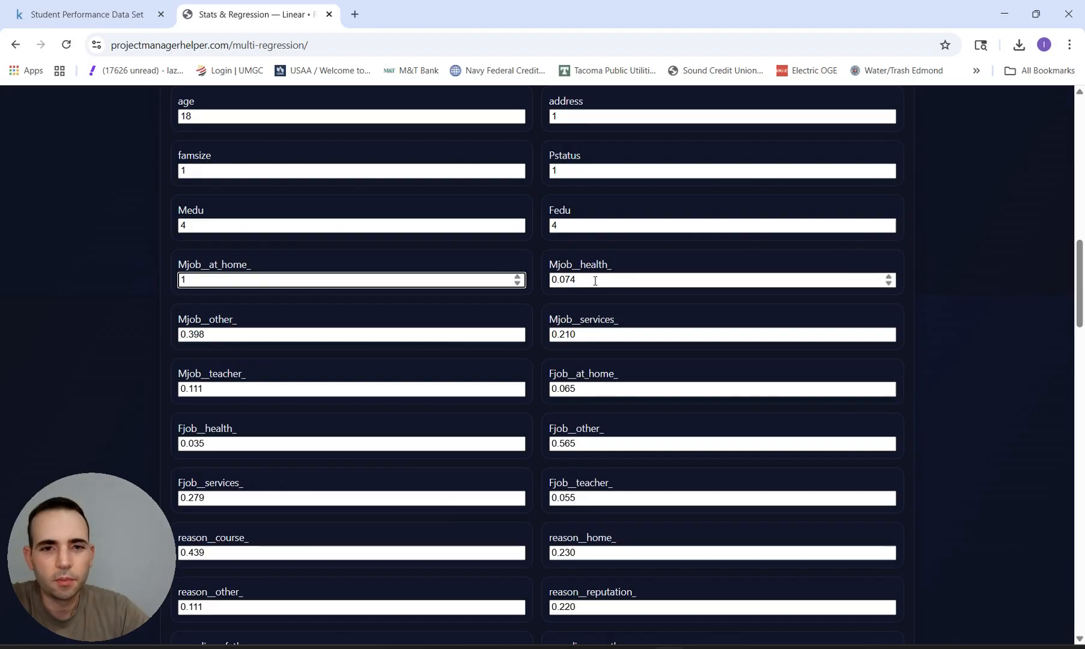
drag(593, 279, 530, 280)
text(0)
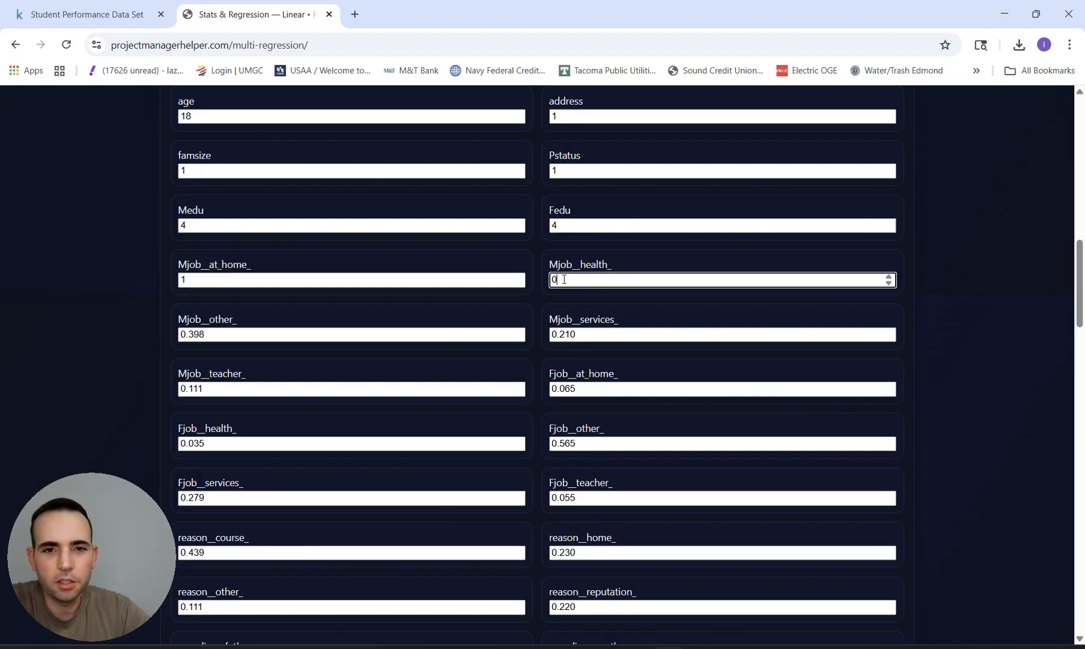
drag(214, 336, 122, 326)
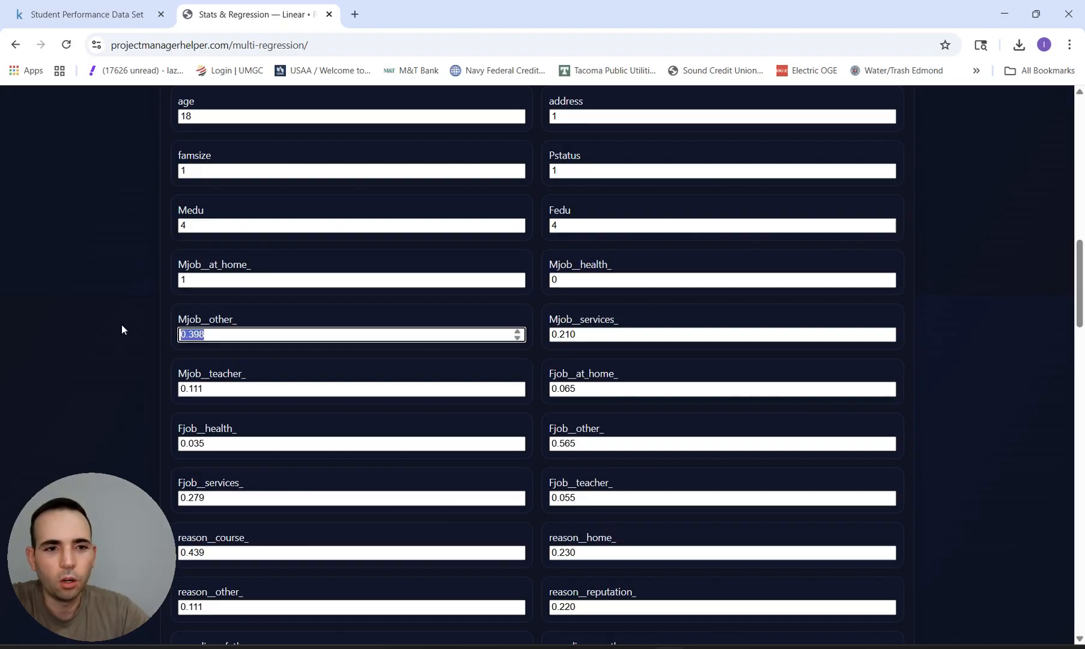
text(0)
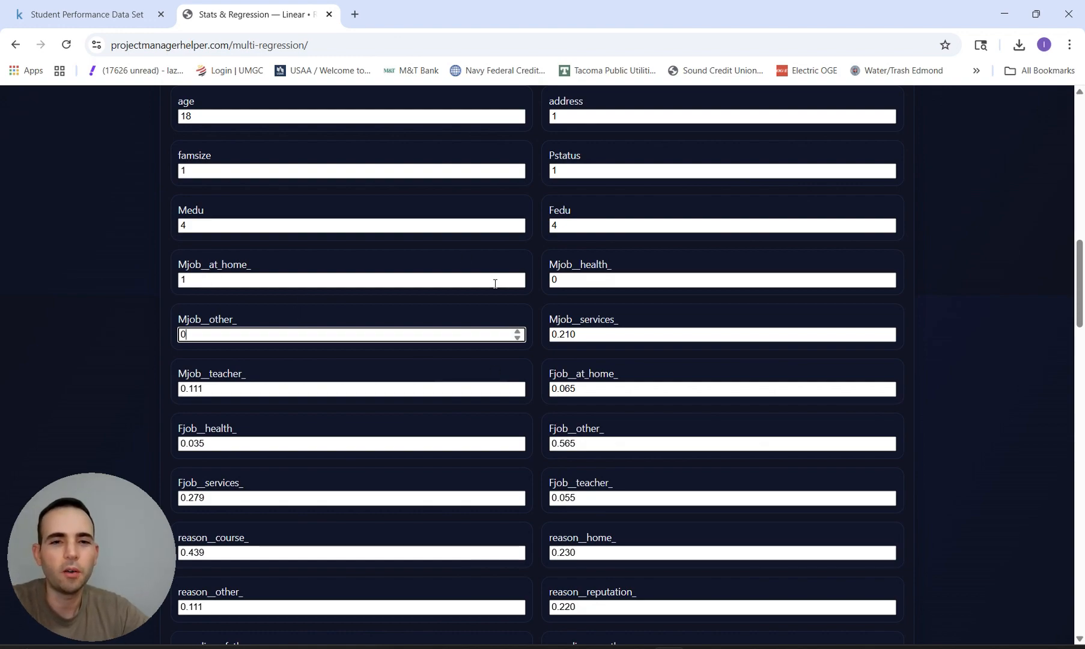
key(Tab)
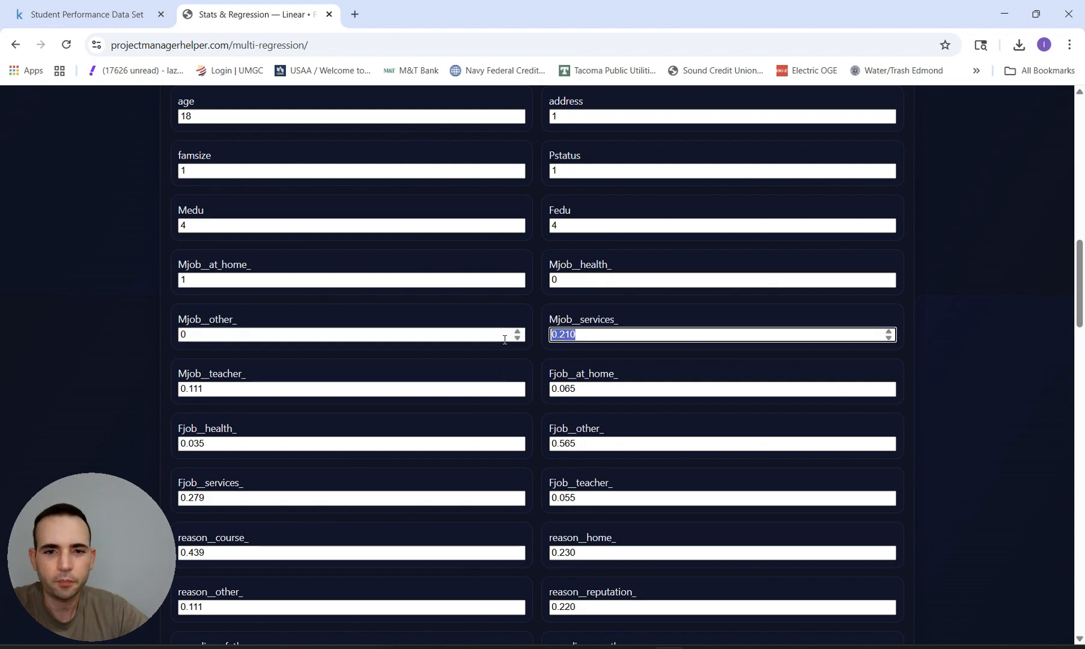
text(0)
Run the prediction with the entered inputs, leaving the remaining predictors at their defaults, and highlight the predicted value.
scroll(505, 340, down, 5)
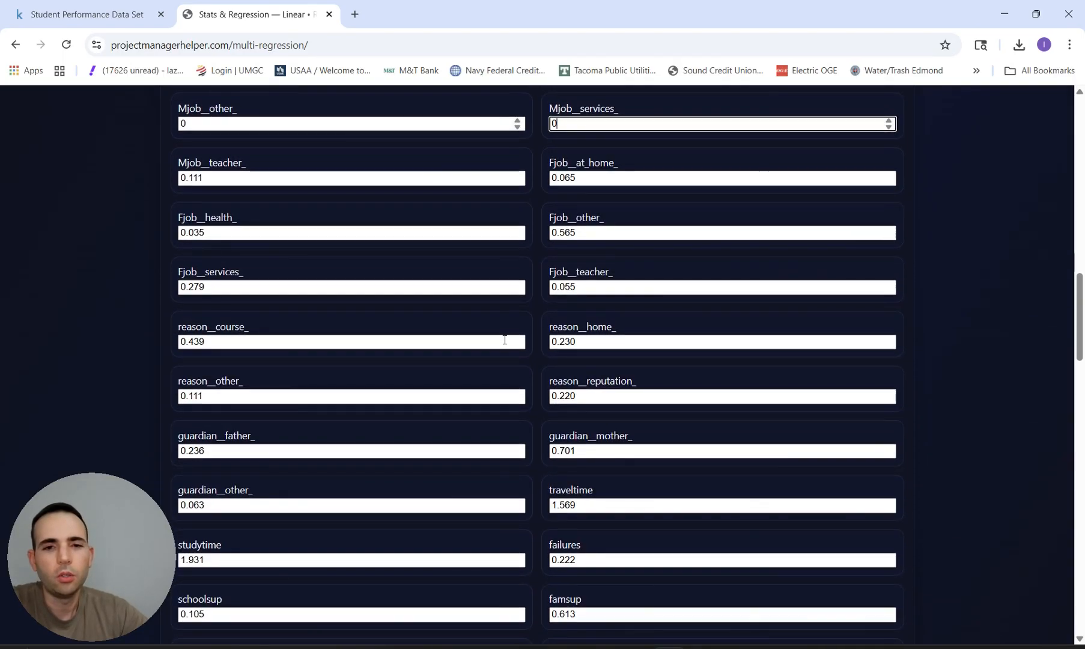
scroll(505, 339, down, 8)
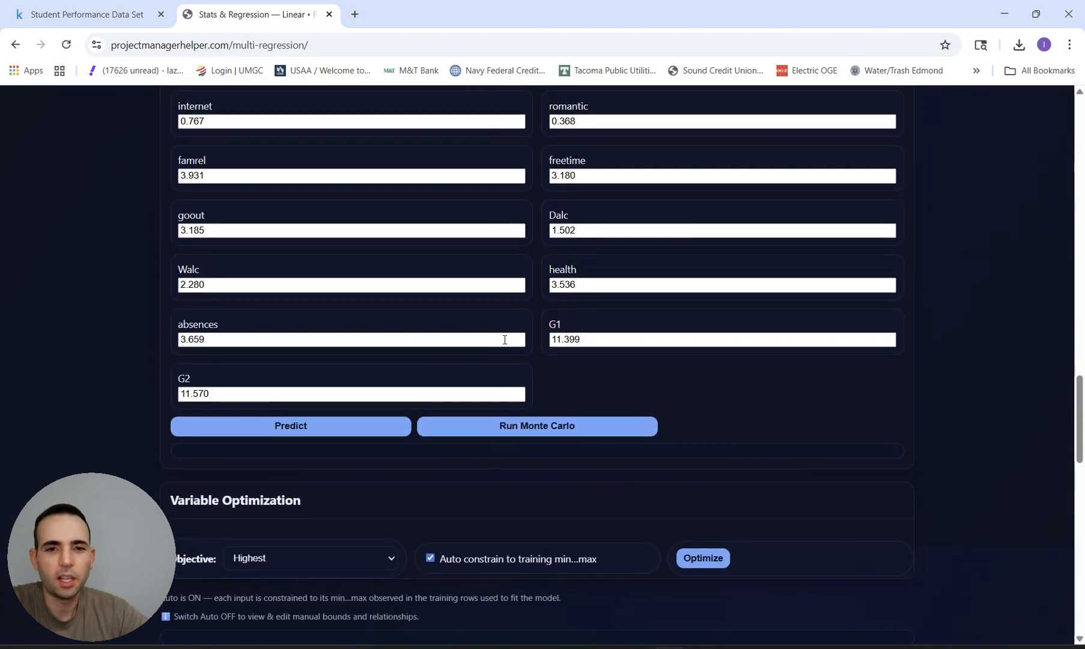
scroll(598, 317, down, 2)
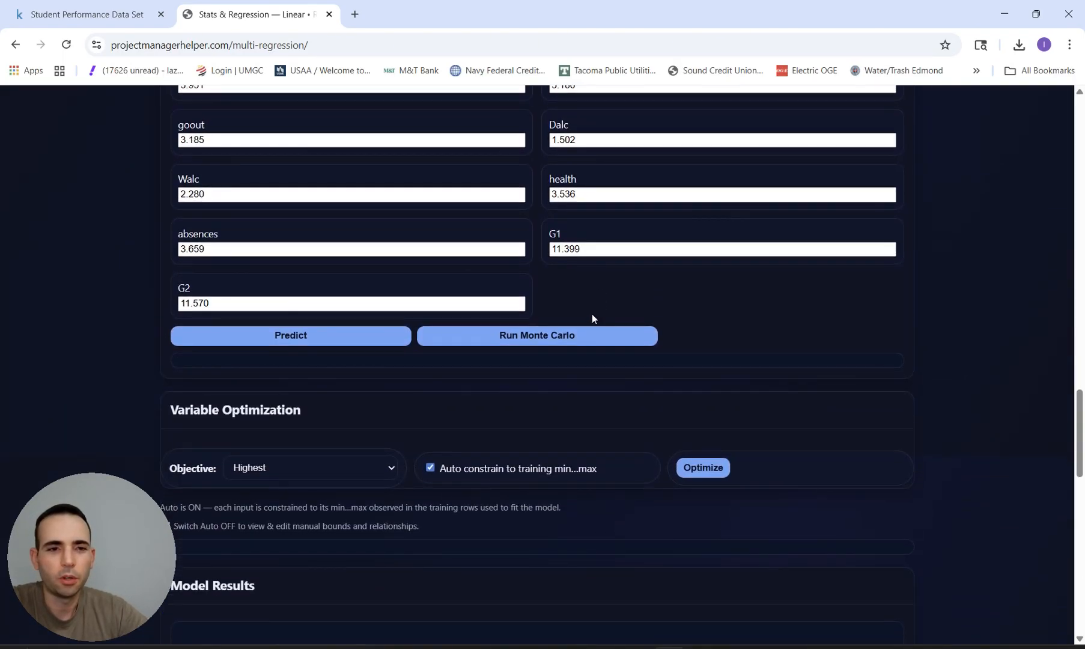
click(272, 342)
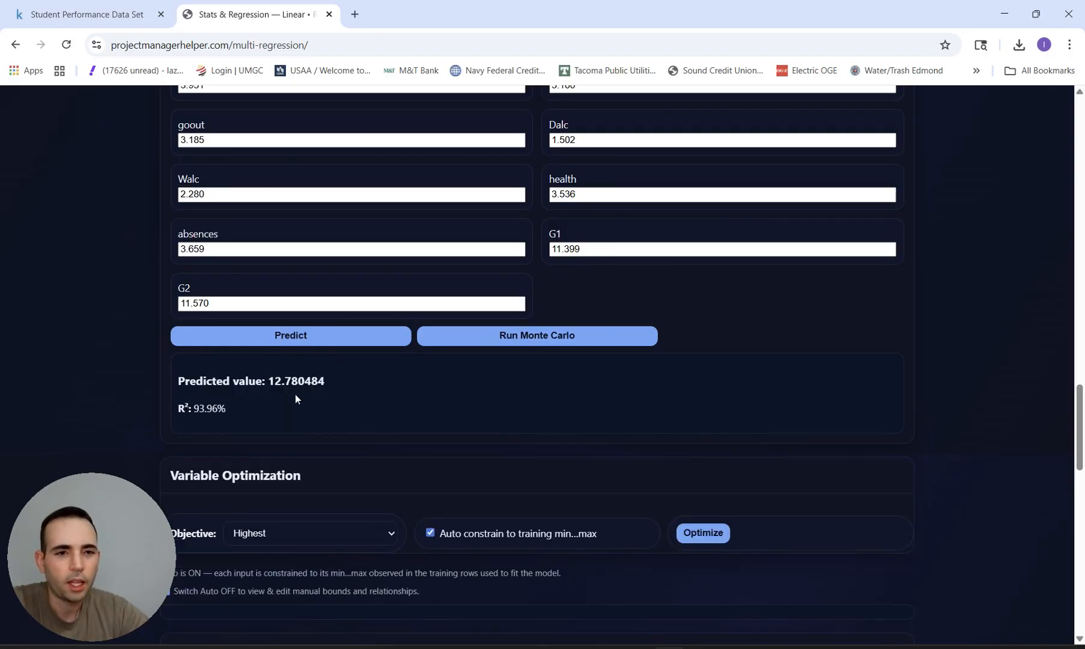
scroll(374, 221, up, 5)
scroll(373, 221, down, 5)
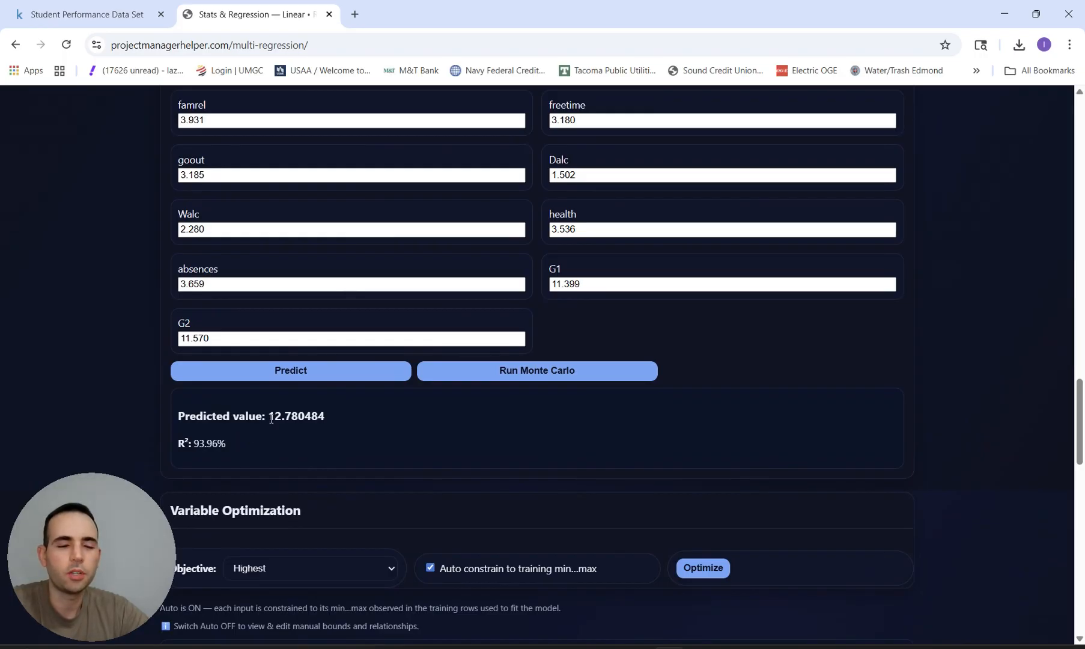
drag(270, 417, 338, 422)
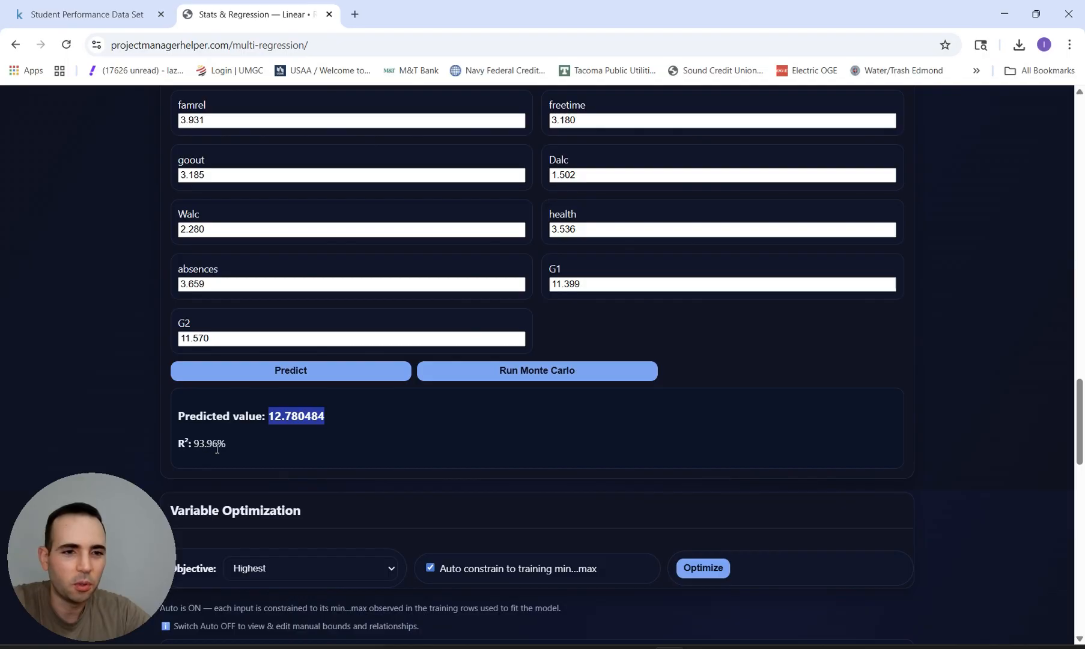
Examine the prediction's R², the Monte Carlo option and the Variable Optimization objective and constraint settings.
scroll(418, 444, down, 2)
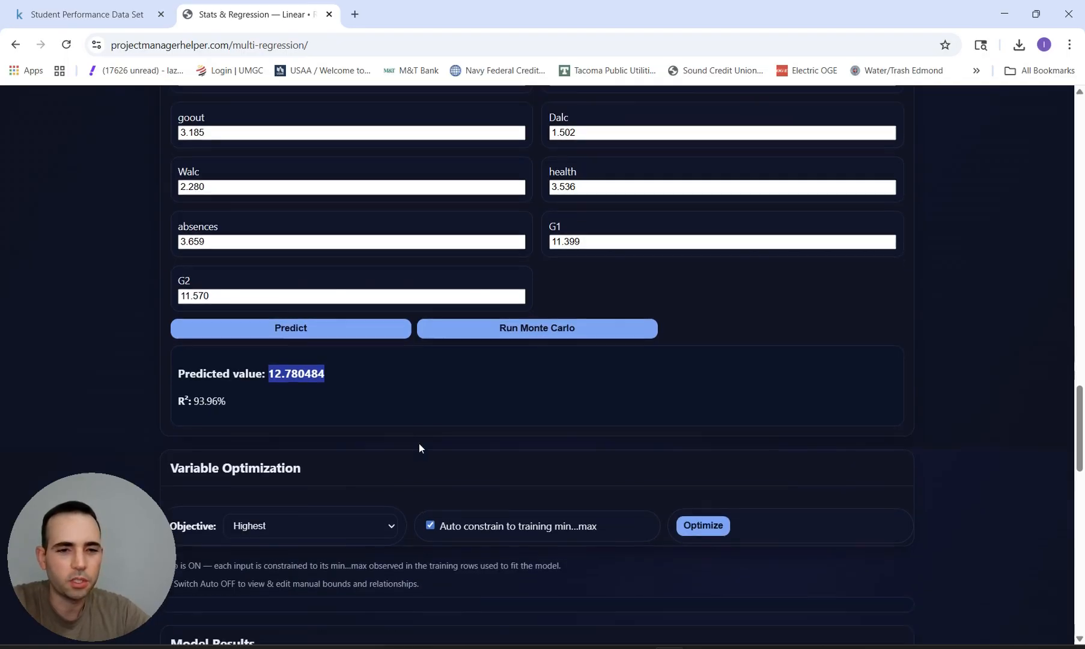
scroll(568, 392, up, 1)
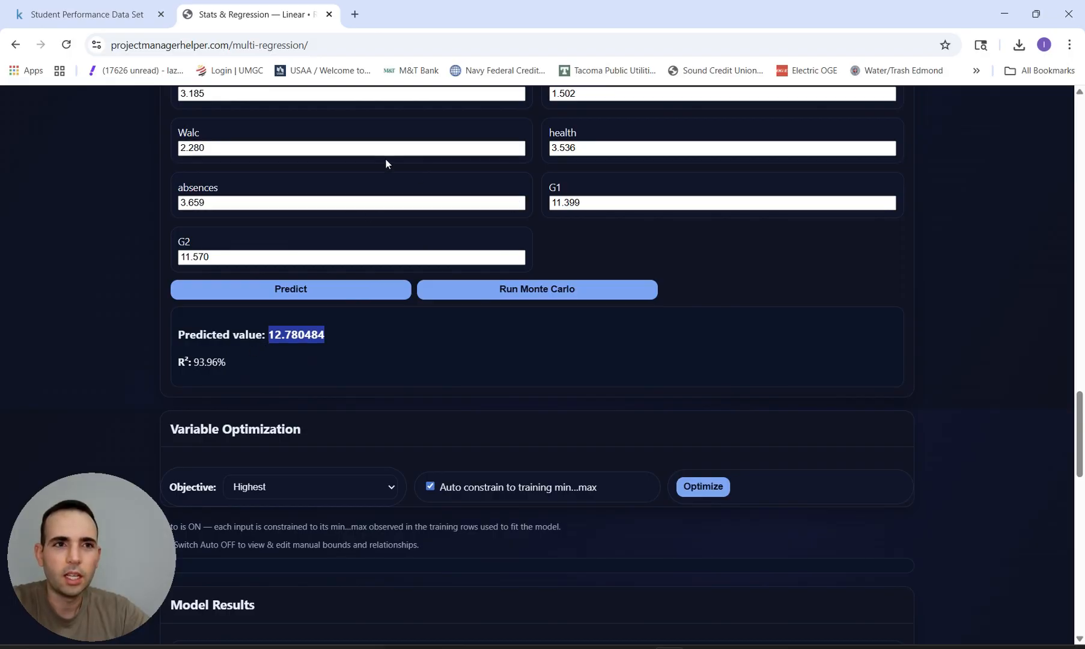
scroll(480, 390, down, 1)
click(441, 322)
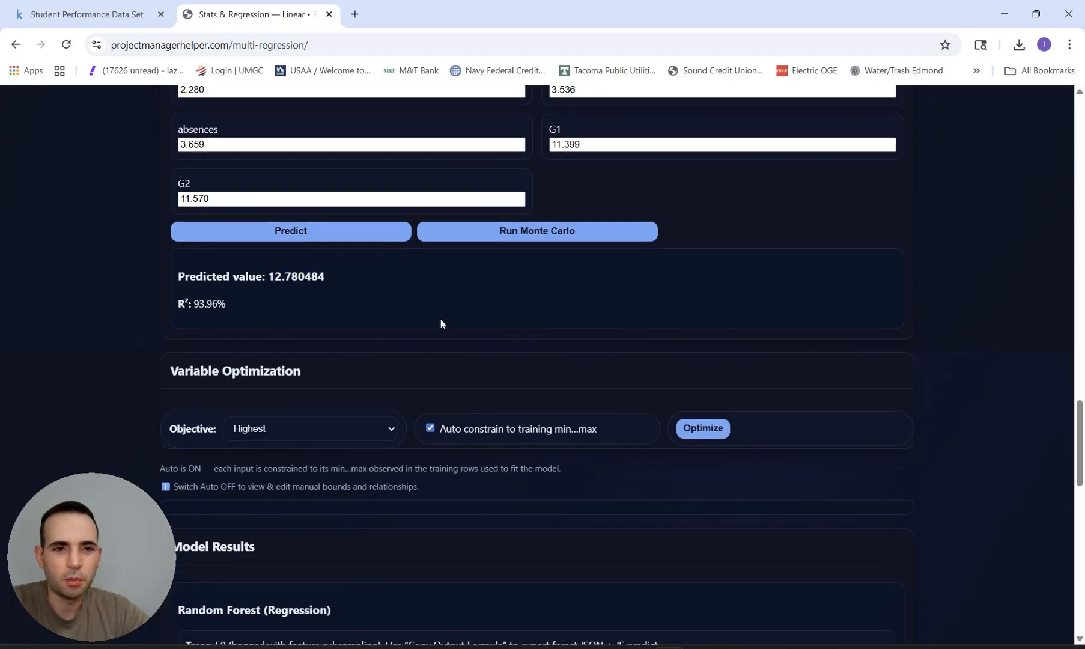
scroll(546, 310, down, 2)
scroll(428, 237, up, 1)
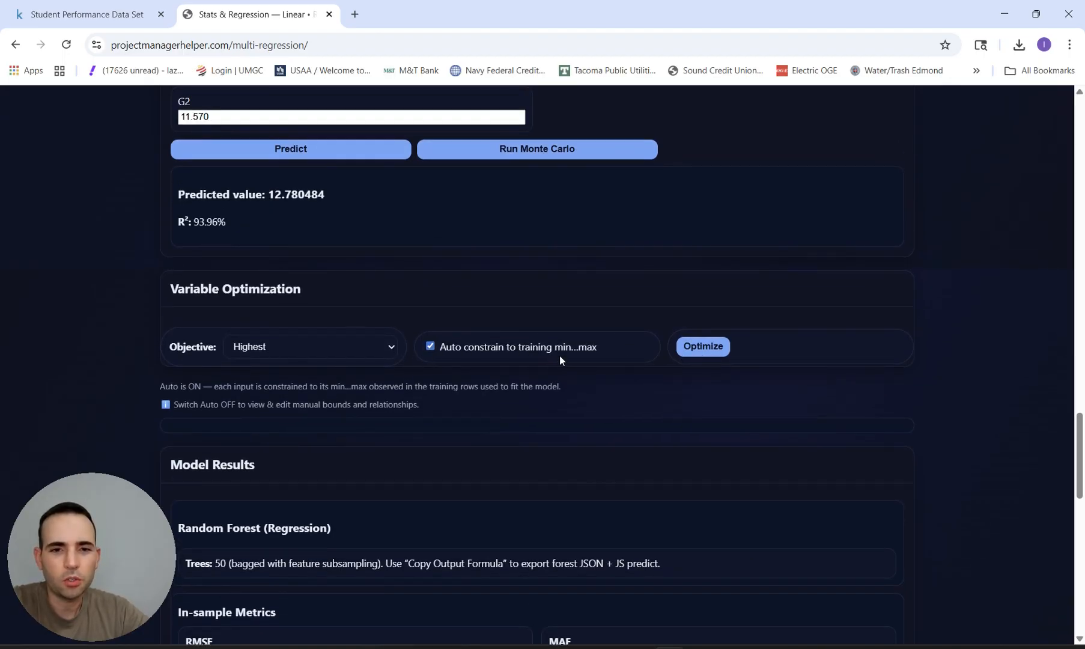
scroll(557, 300, up, 2)
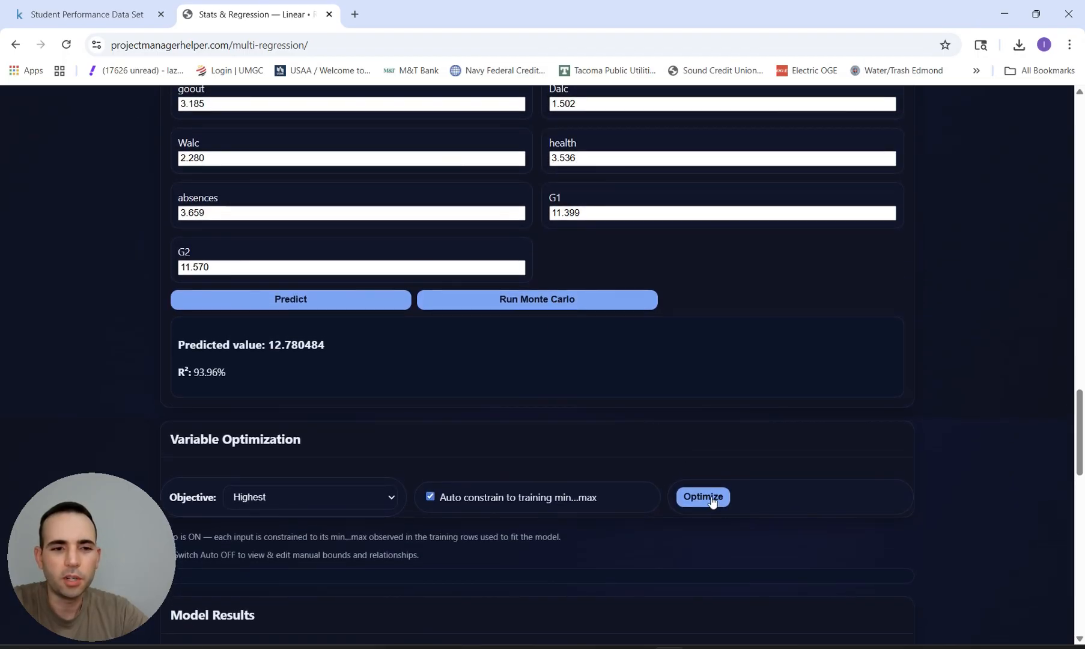
scroll(335, 403, down, 1)
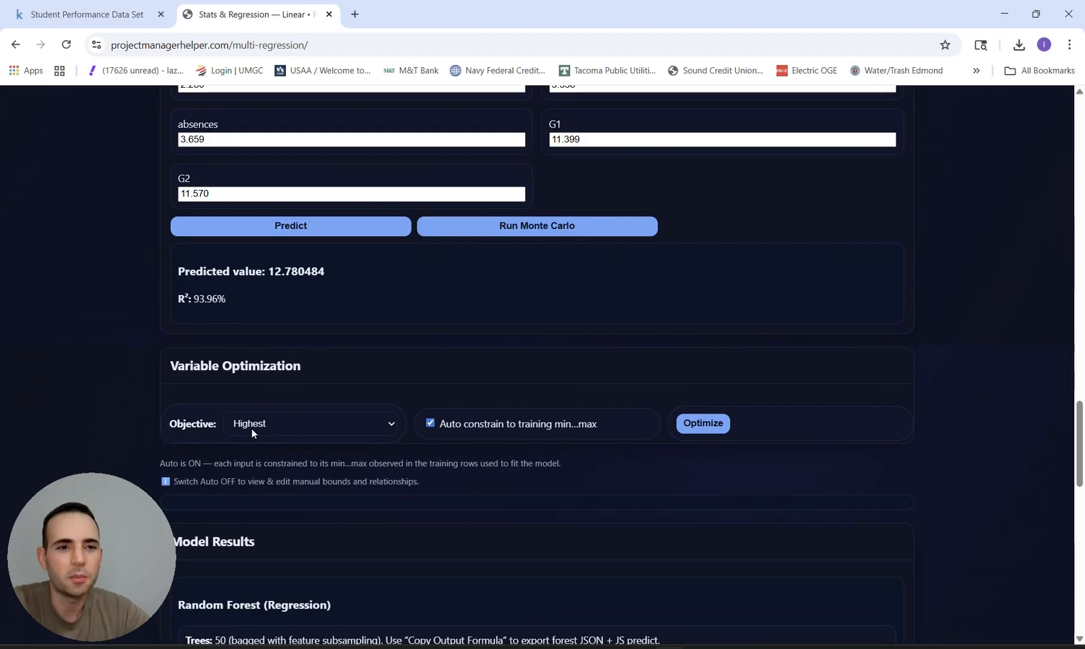
scroll(288, 408, up, 1)
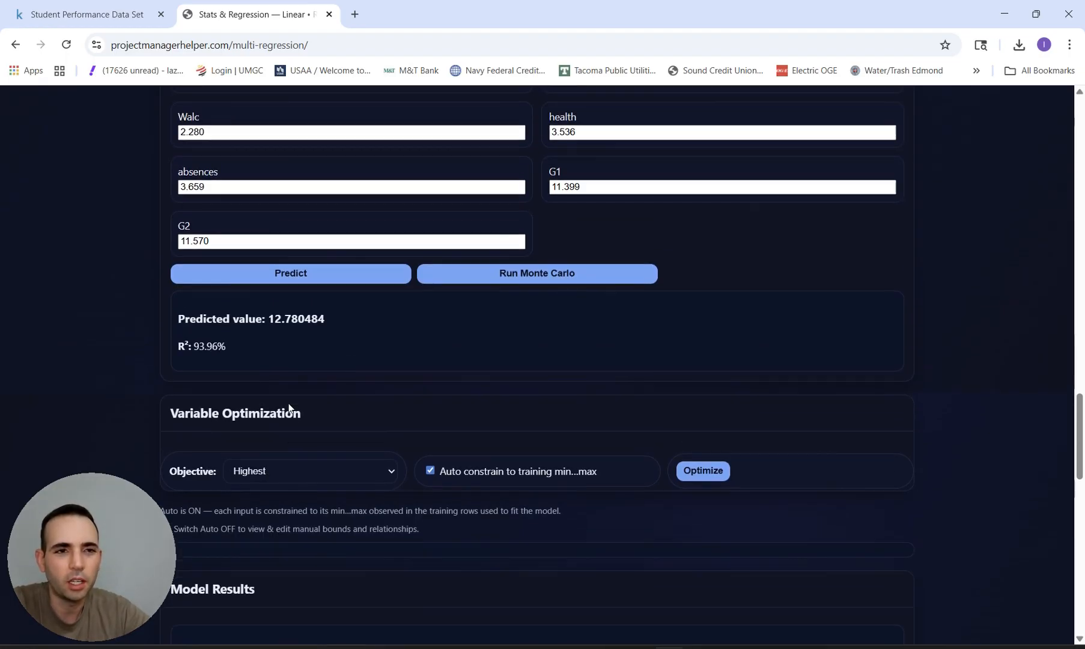
Optimize the variables for the Highest objective with auto constraint to the training range, repeating the optimization several times.
click(704, 475)
scroll(709, 376, down, 2)
scroll(710, 376, down, 3)
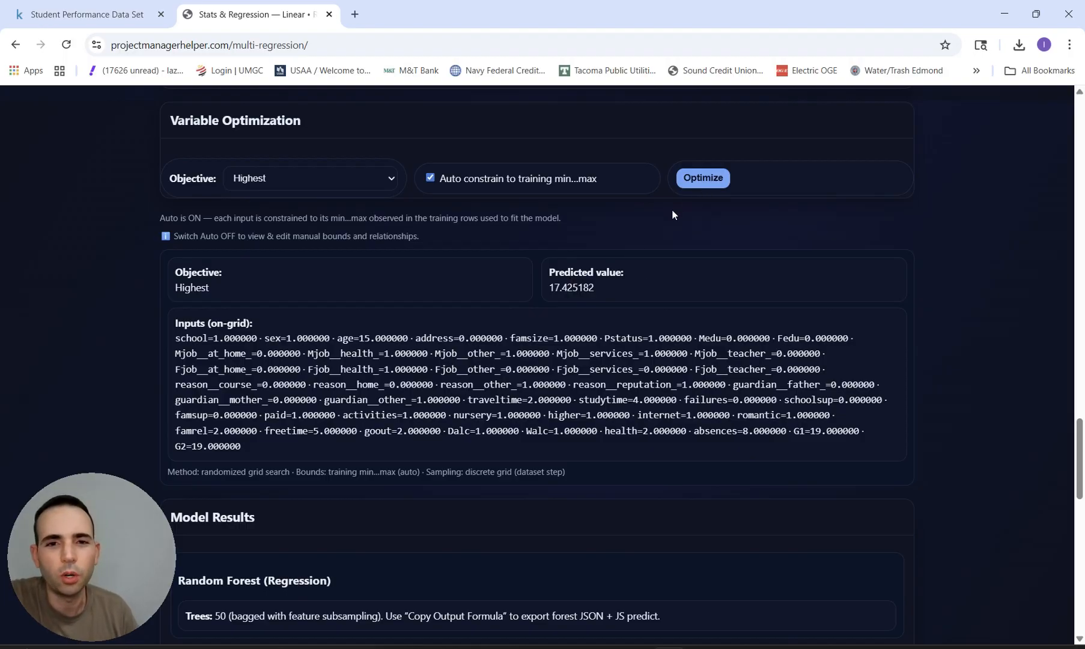
click(704, 185)
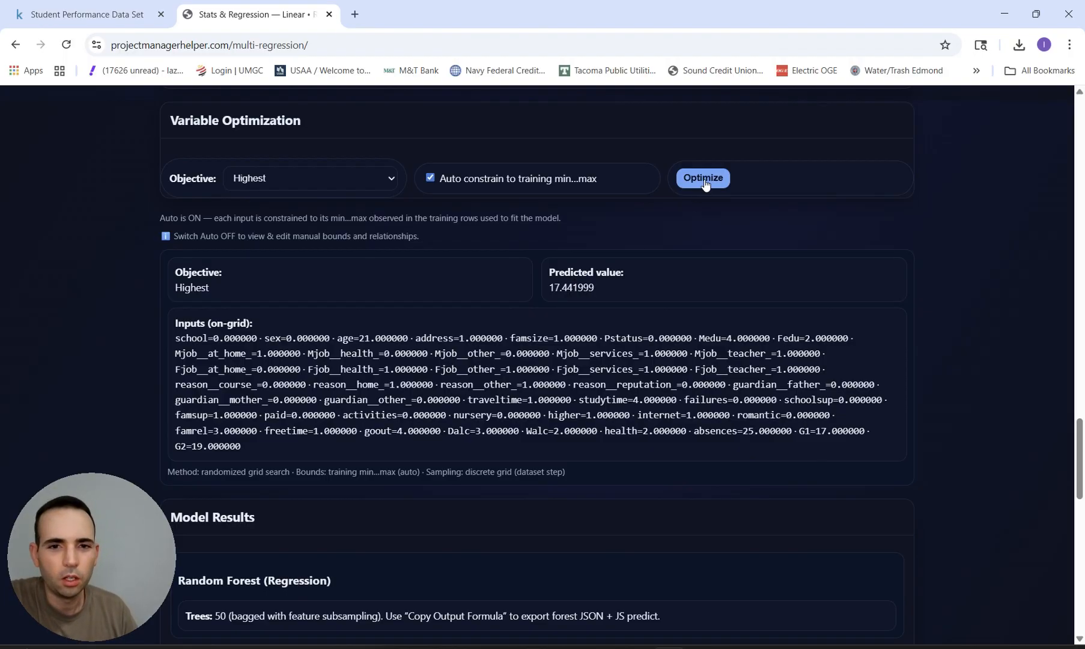
click(705, 185)
click(697, 184)
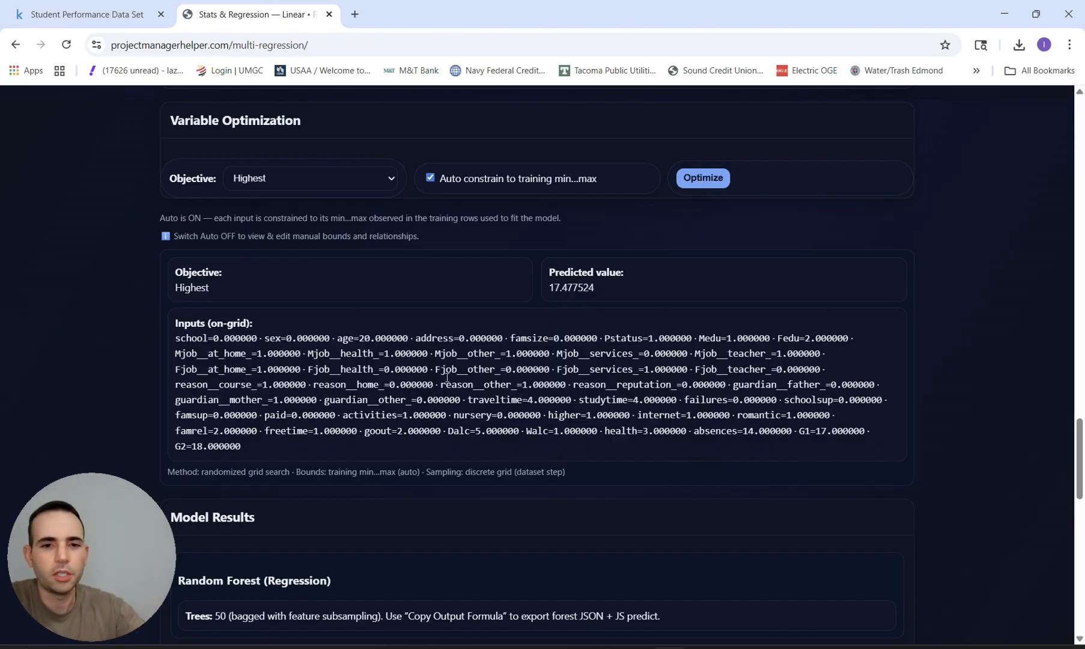
Check the optimized values filled into the prediction inputs and run the prediction with them.
scroll(556, 368, up, 5)
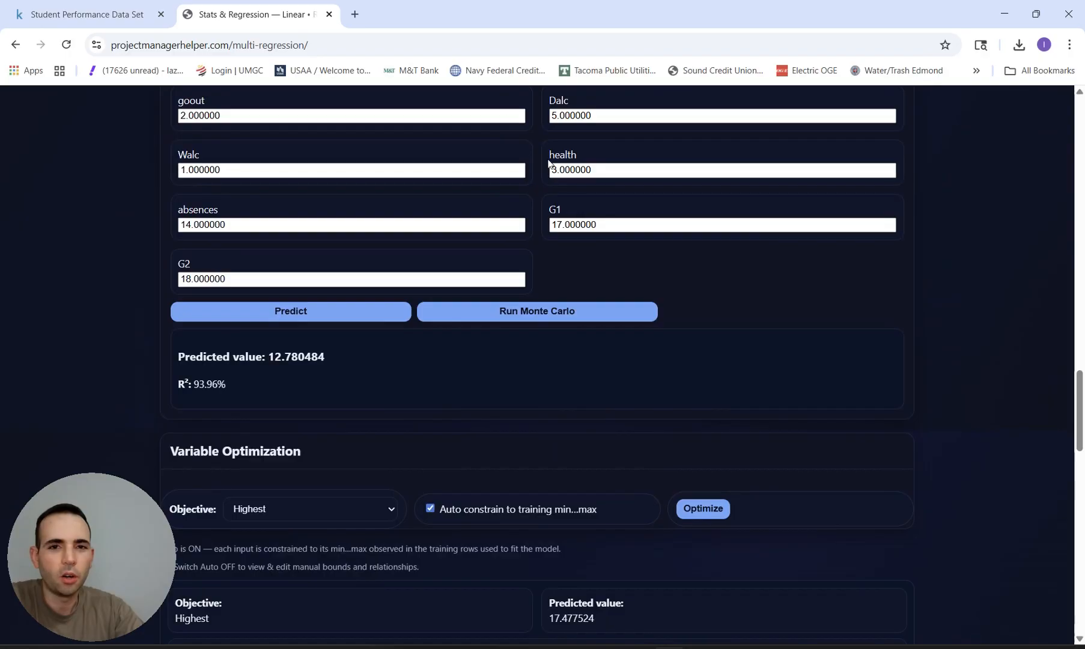
scroll(549, 161, up, 4)
scroll(547, 163, down, 3)
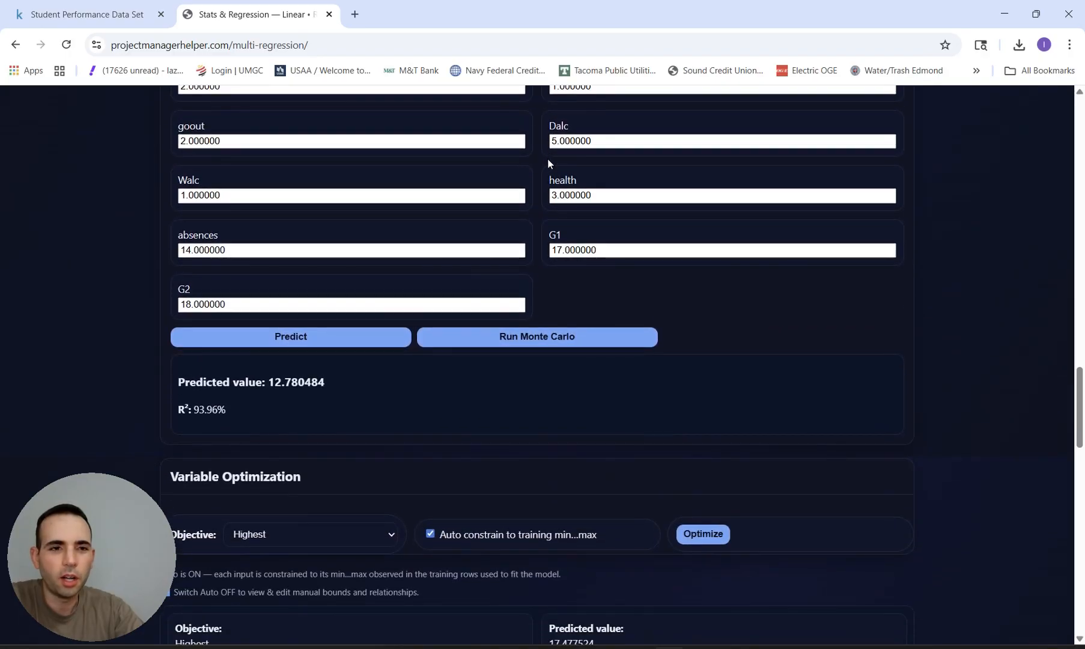
click(354, 339)
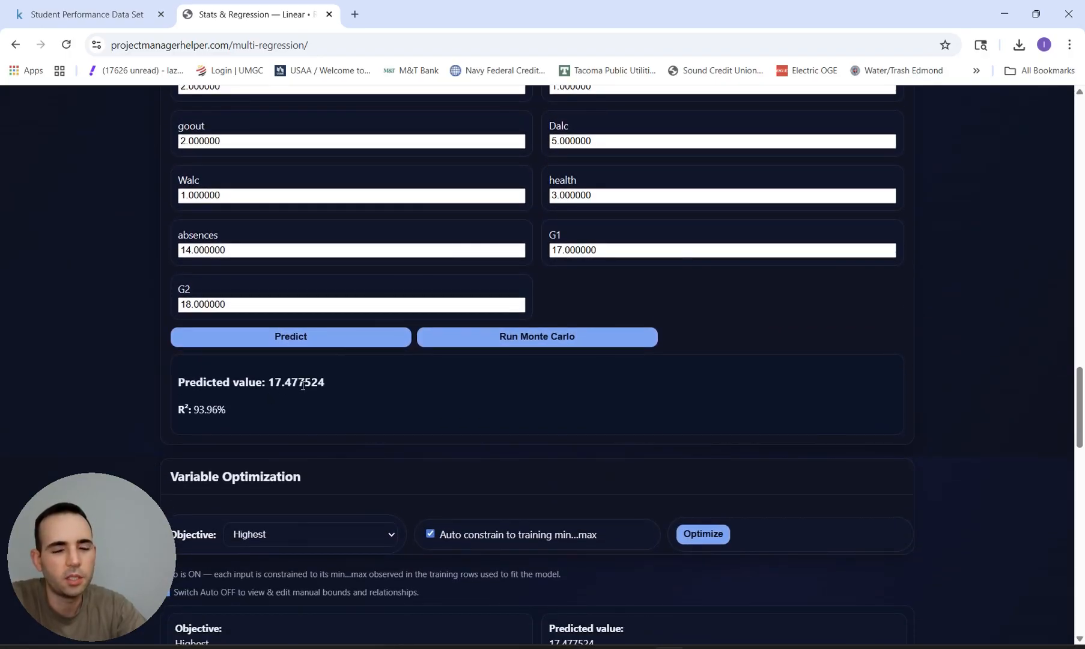
Change the regression model for G3 to Ridge Regression and set the selection preference to RMSE.
scroll(363, 387, up, 10)
scroll(394, 243, up, 7)
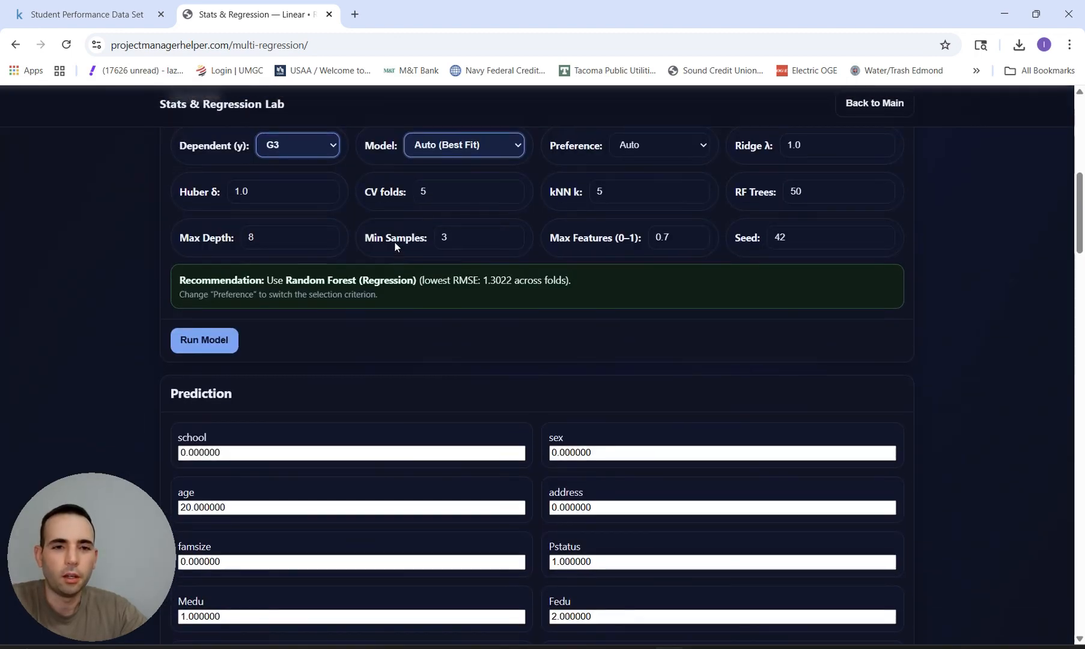
click(460, 175)
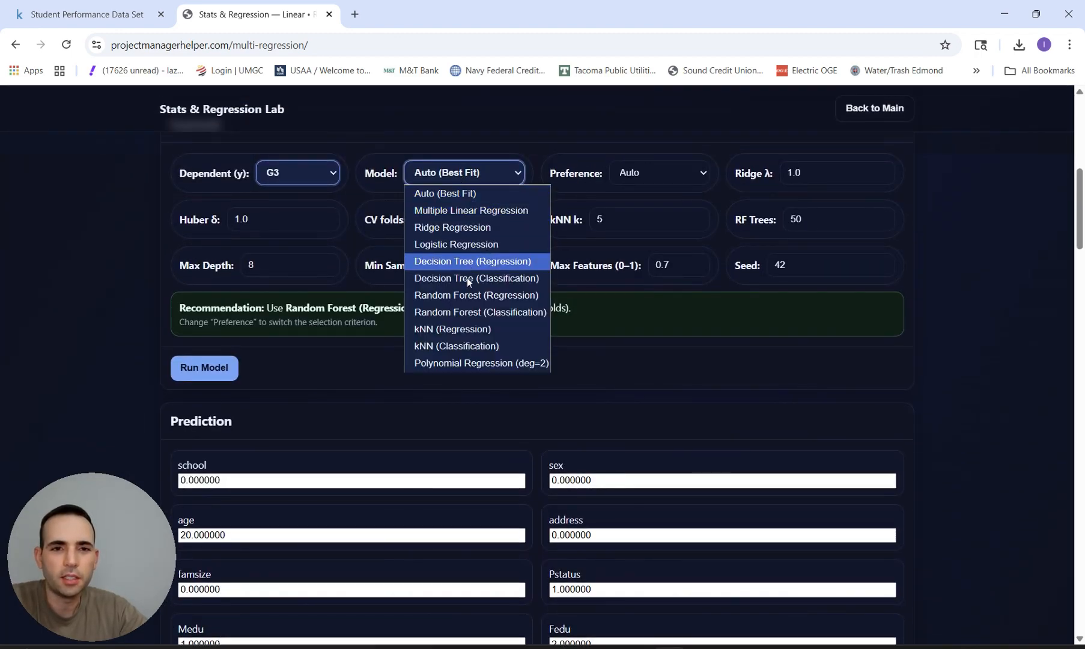
click(505, 227)
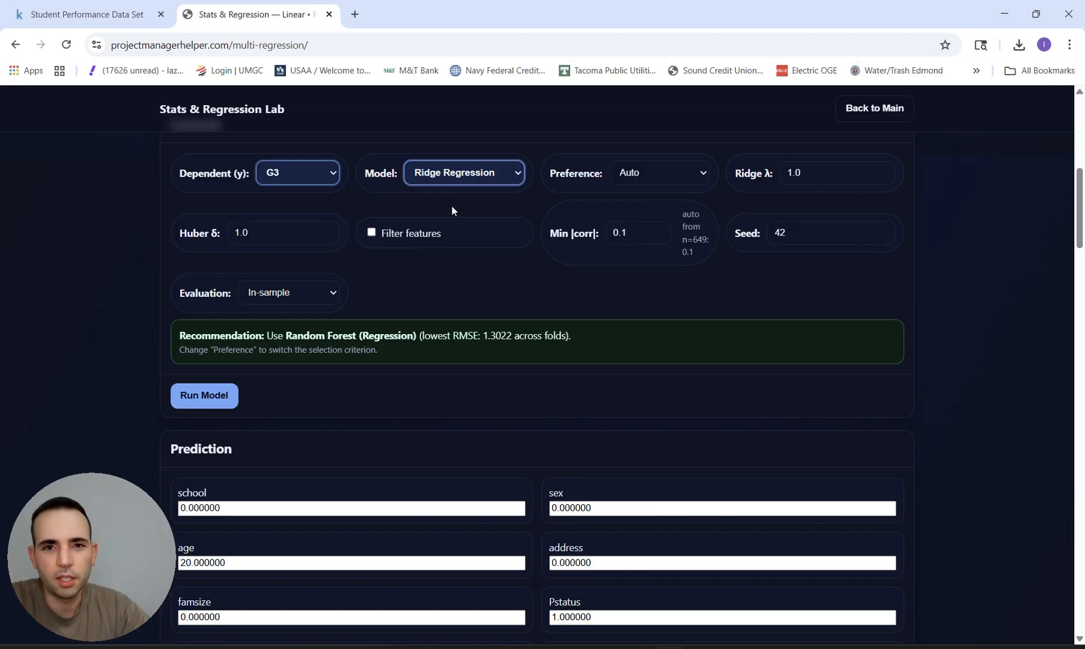
click(642, 175)
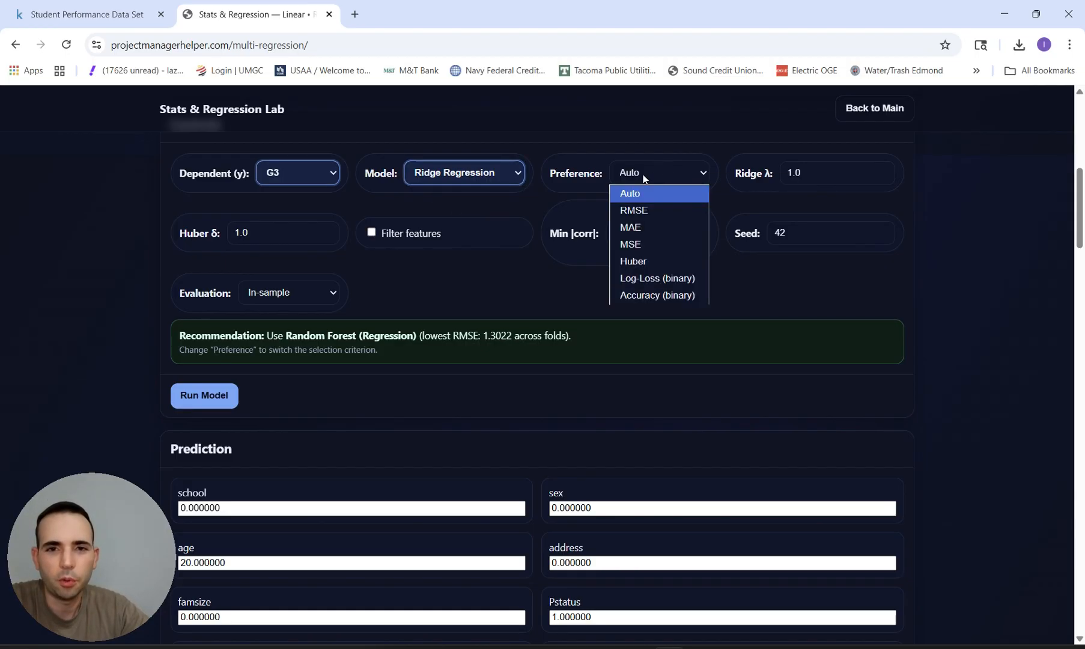
click(648, 211)
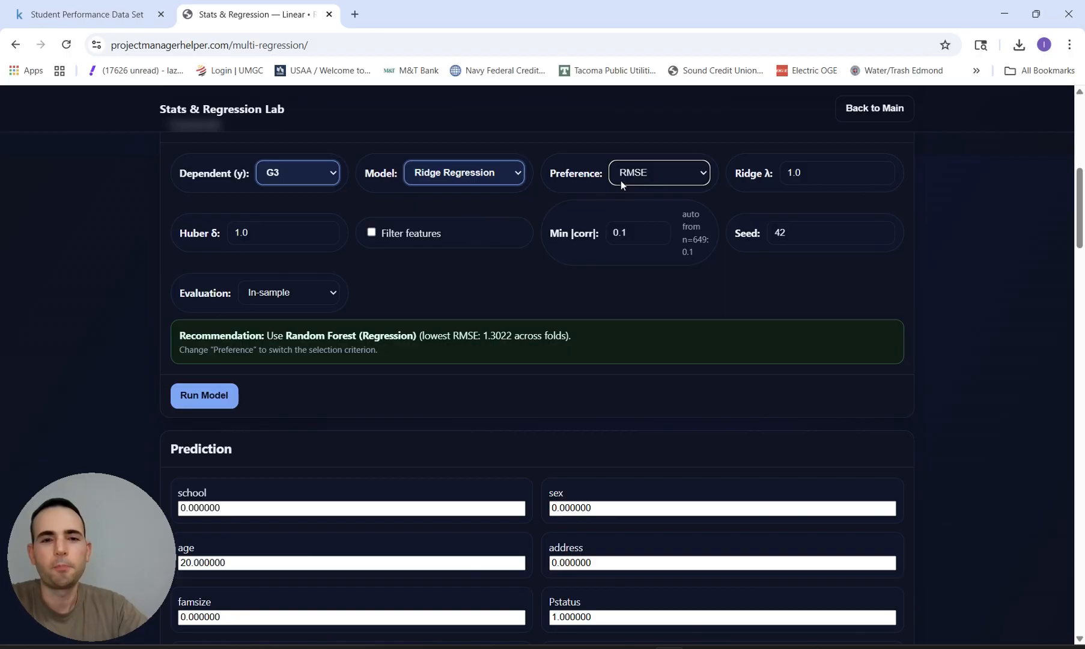
click(639, 173)
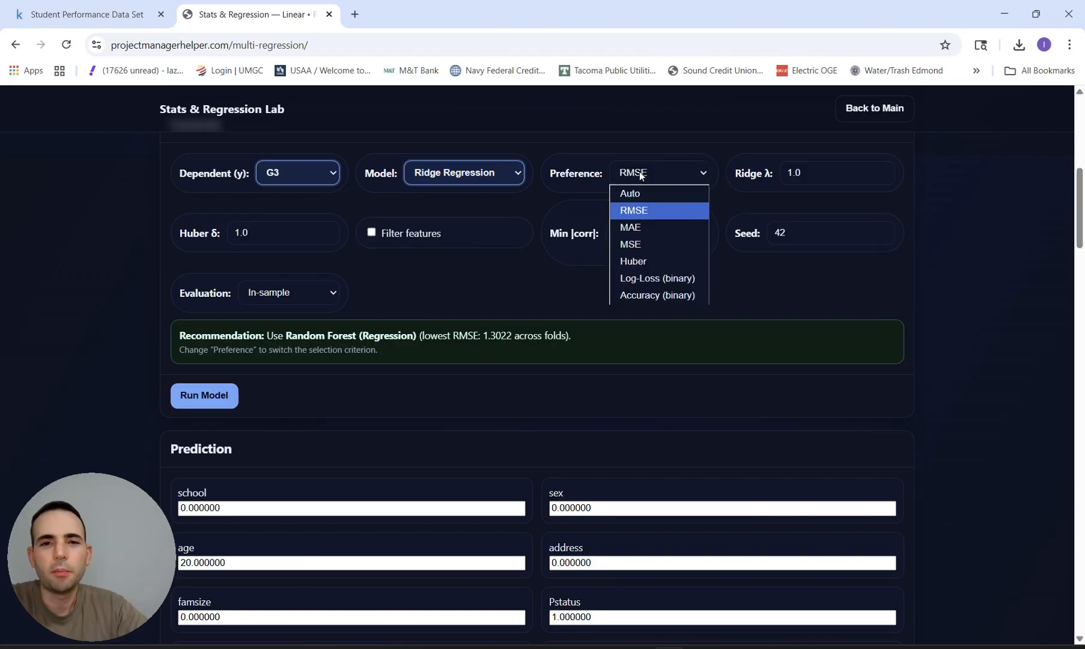
click(634, 210)
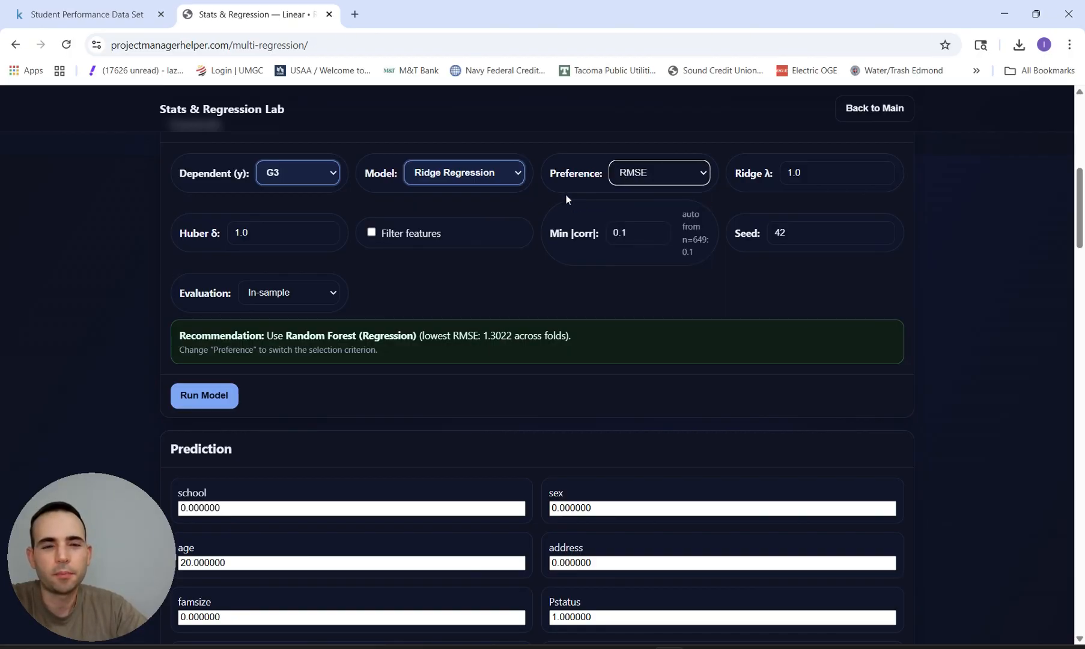
click(474, 173)
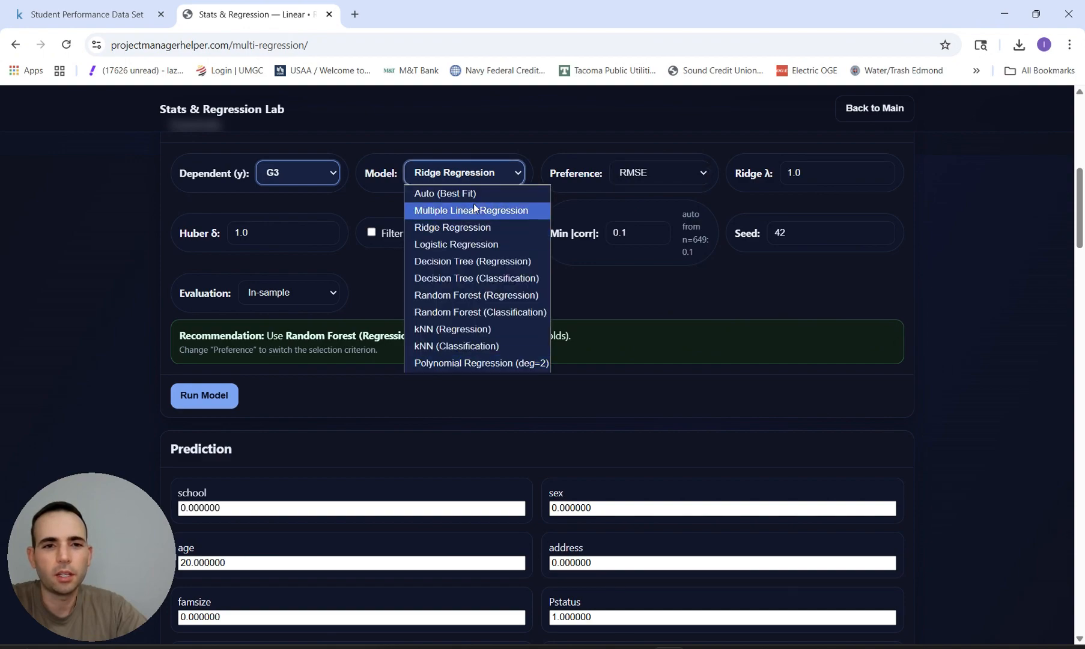
click(466, 229)
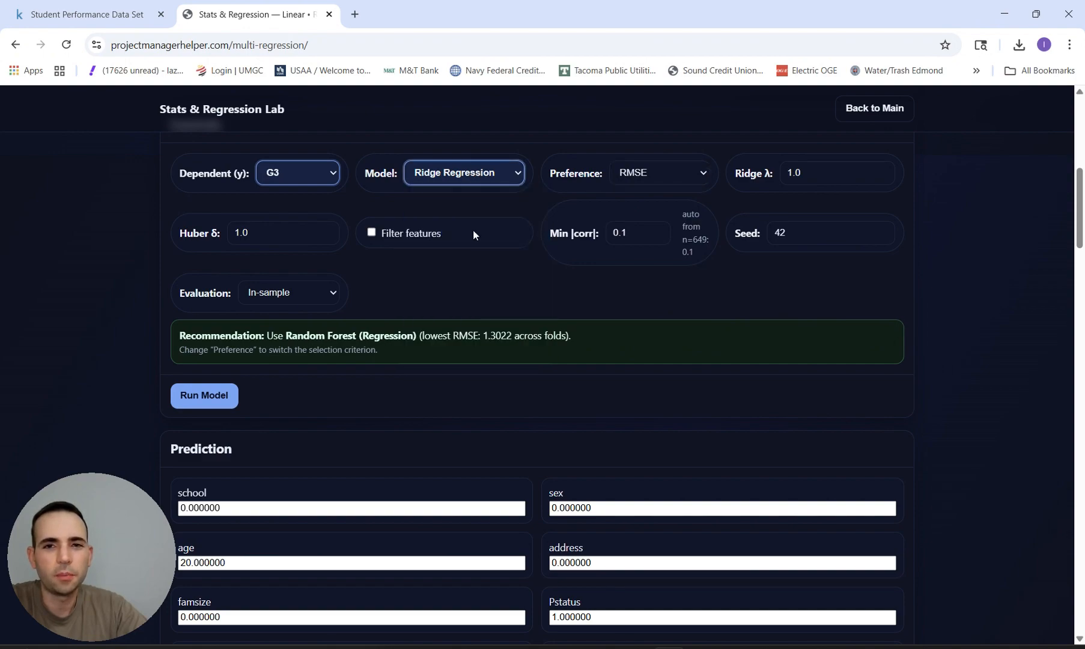
Enable feature filtering for the Ridge Regression and set its evaluation method to Holdout.
click(371, 233)
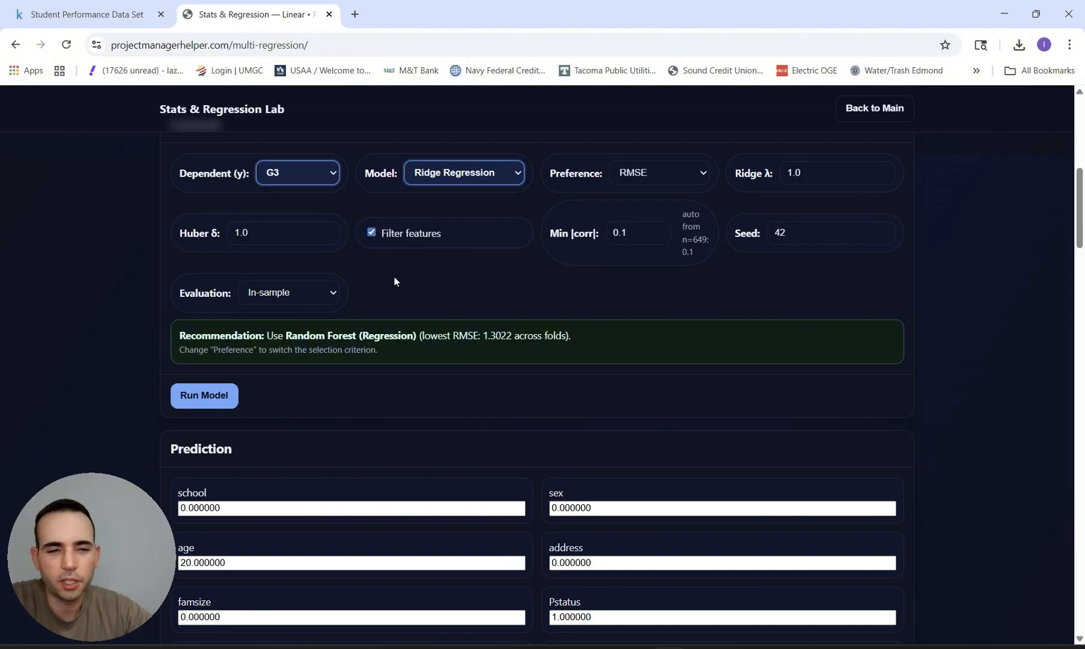
click(335, 293)
scroll(368, 288, down, 1)
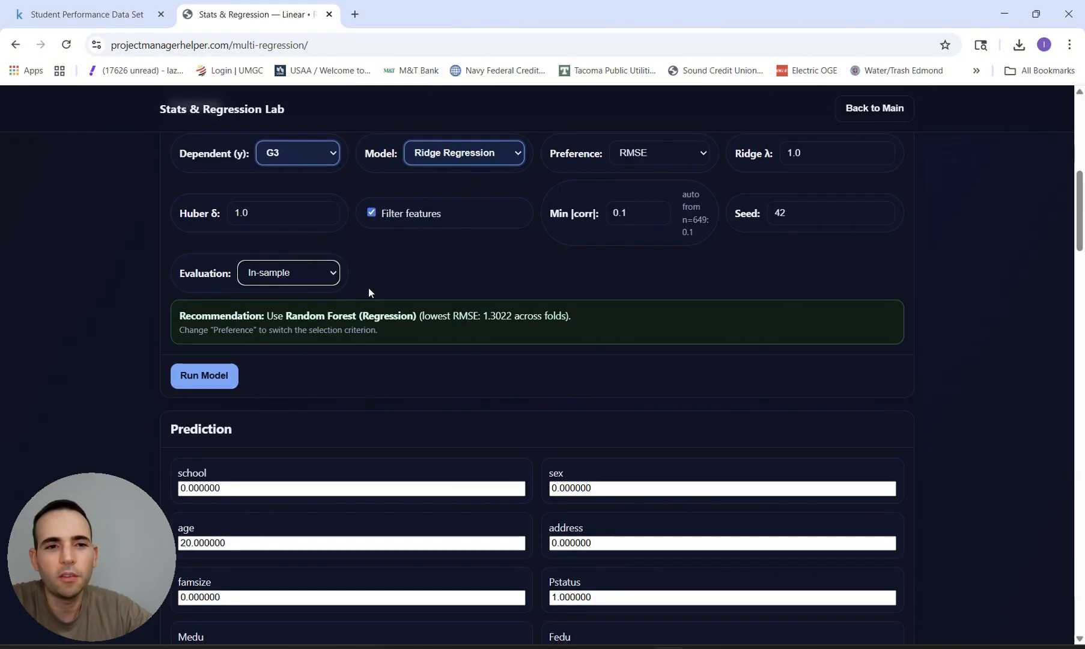
click(324, 274)
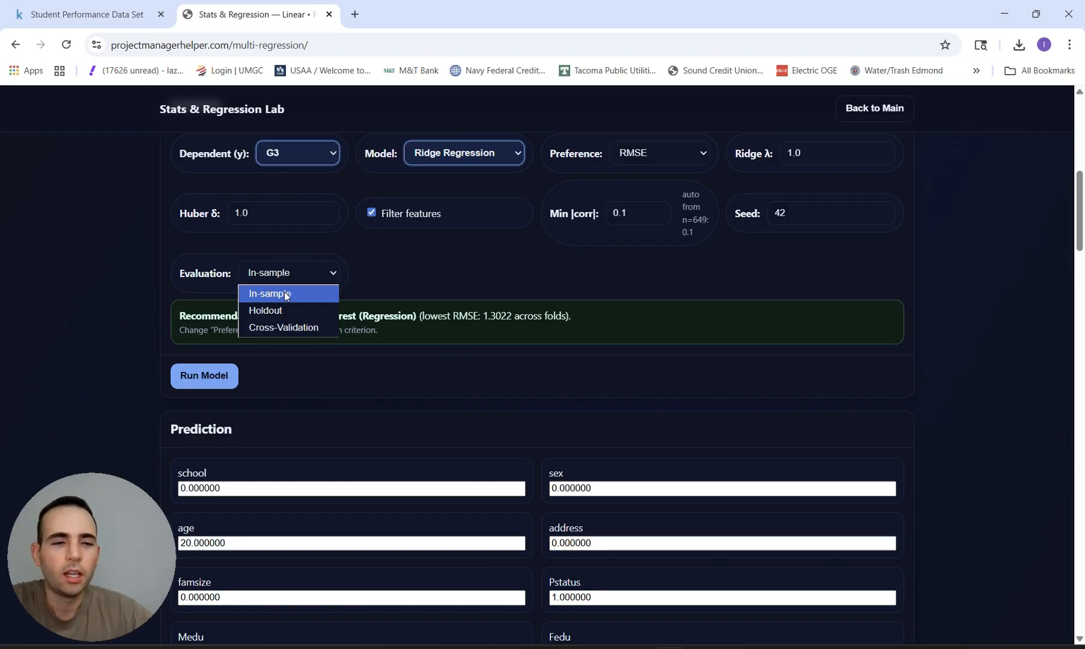
click(274, 310)
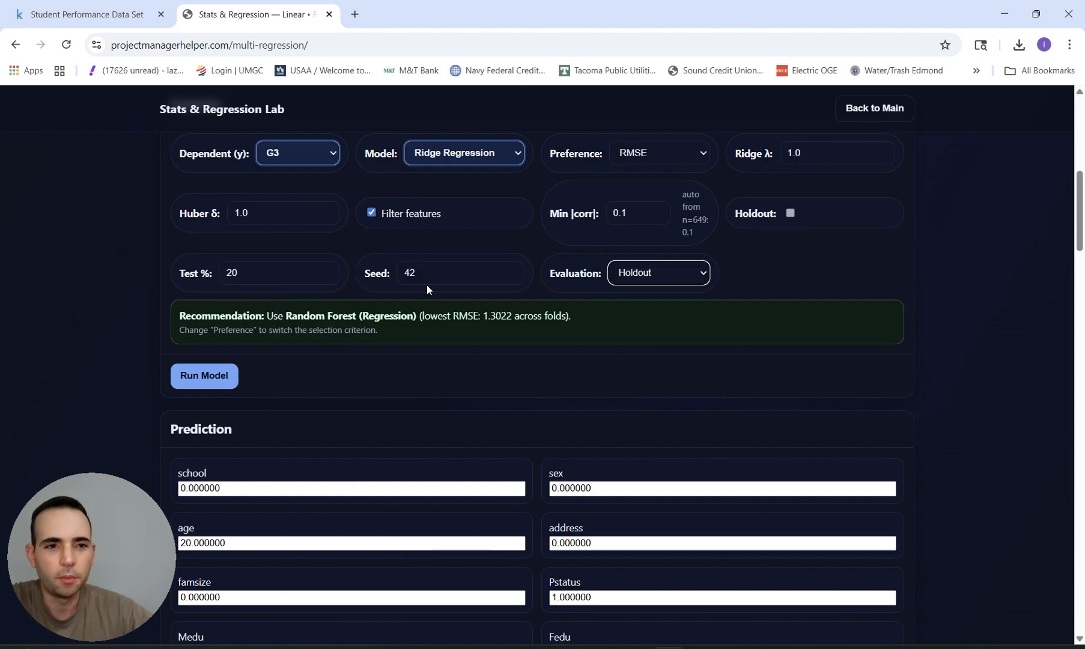
Set the holdout test share to 10% and run the Ridge Regression model.
click(248, 280)
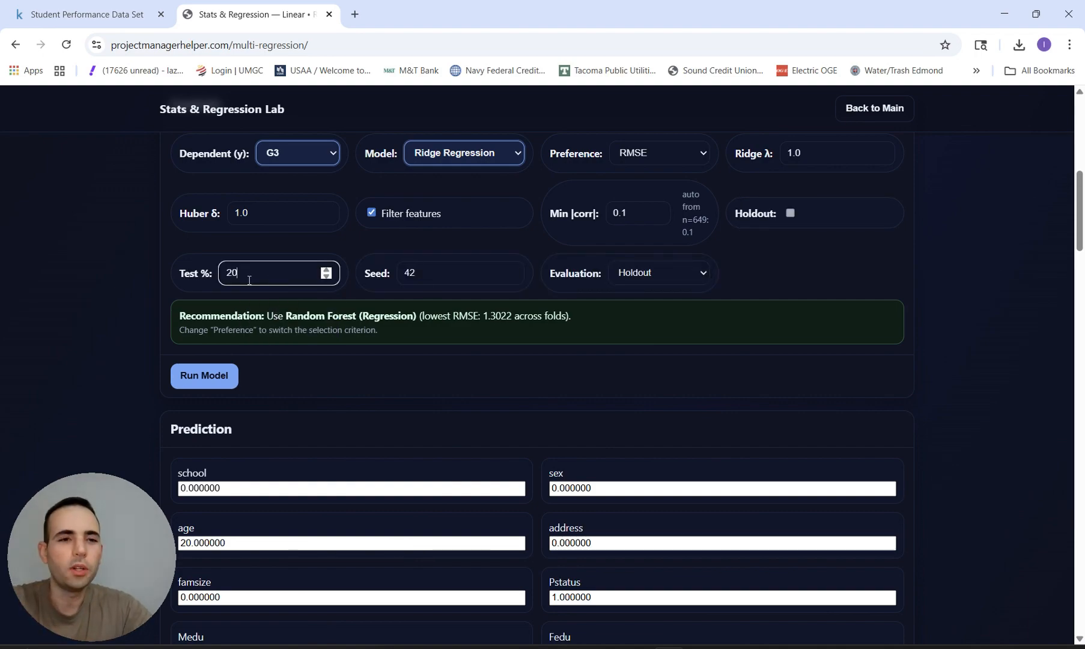
drag(249, 280, 209, 276)
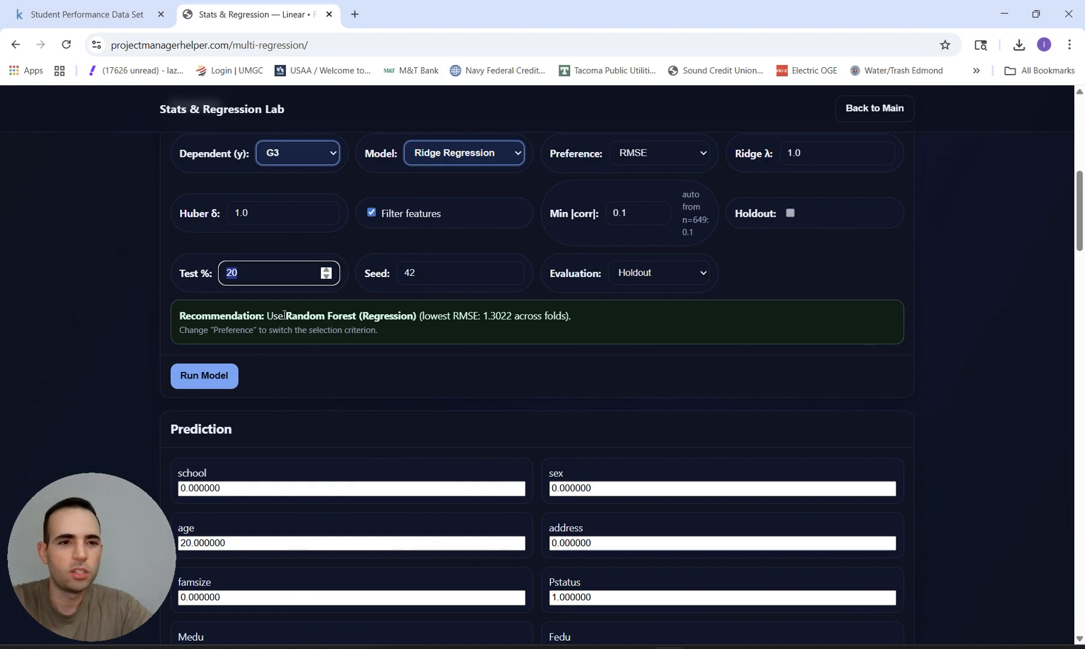
text(10)
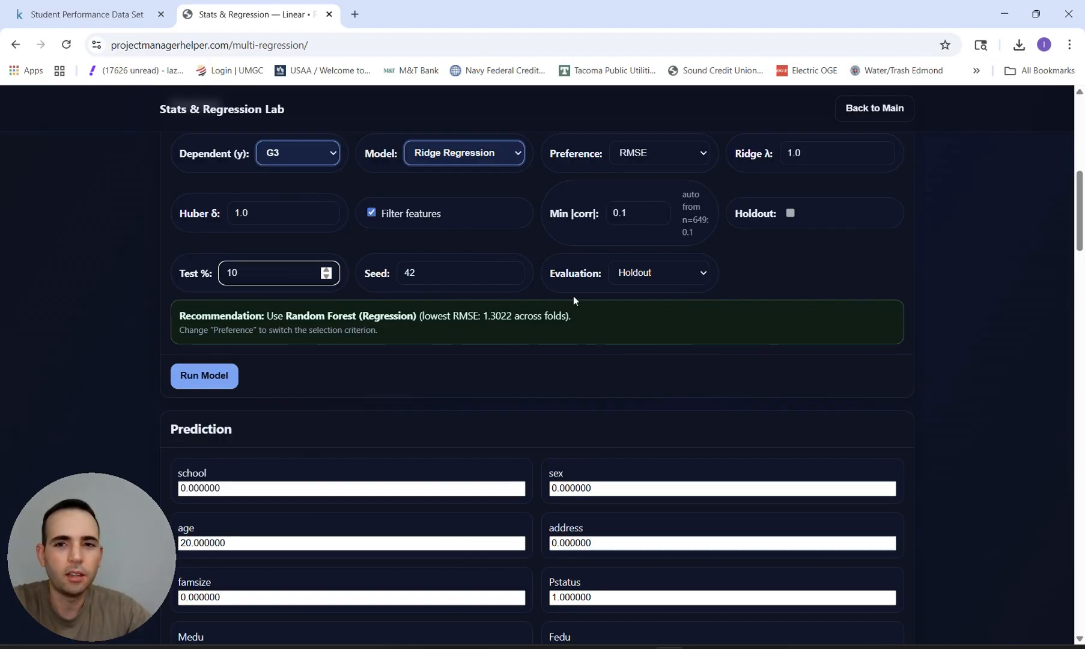
click(784, 286)
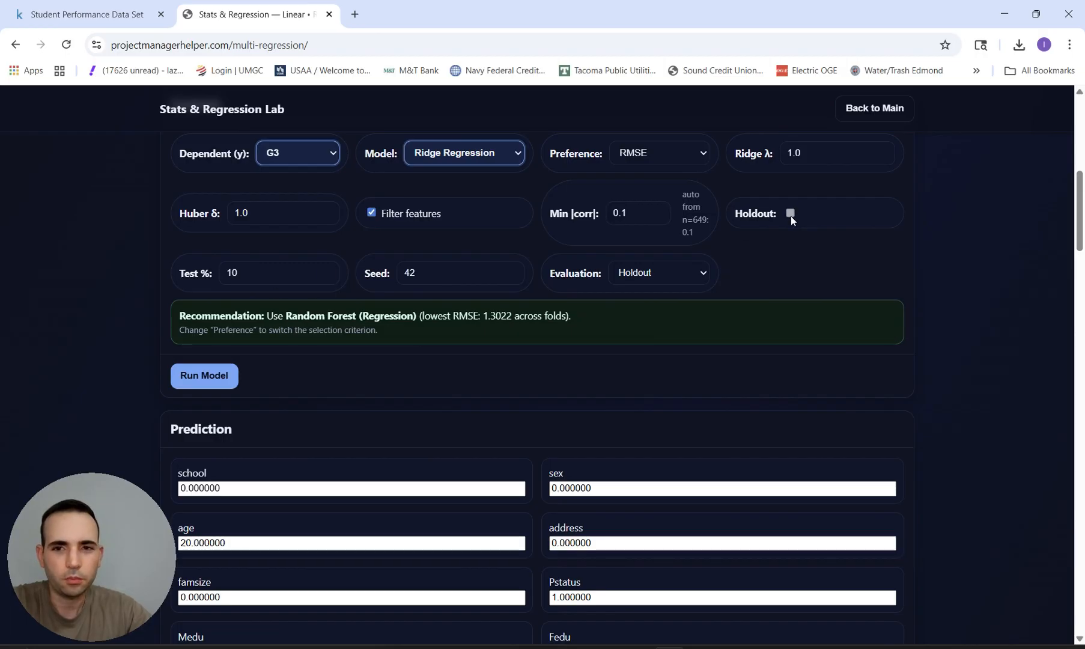
scroll(756, 255, down, 1)
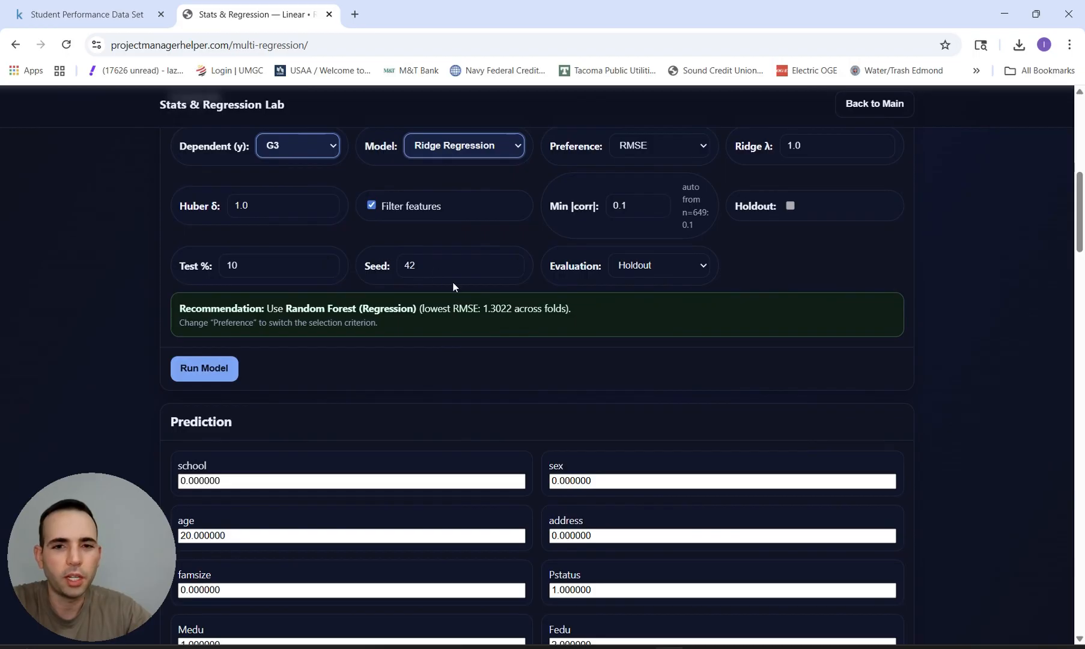
scroll(453, 282, down, 1)
scroll(348, 189, up, 1)
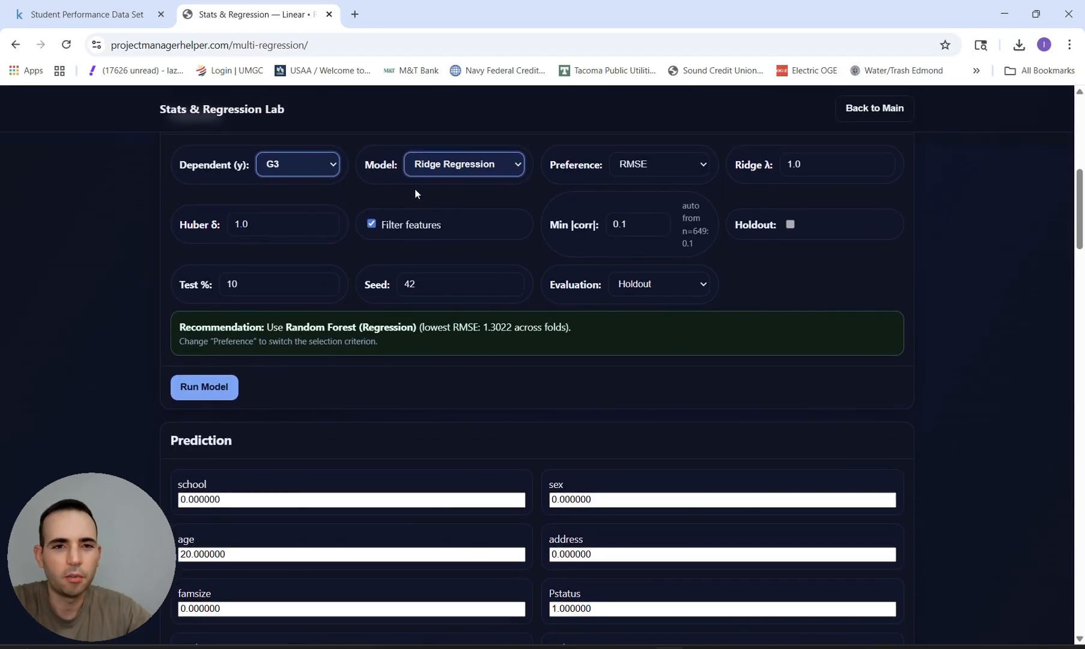
click(206, 390)
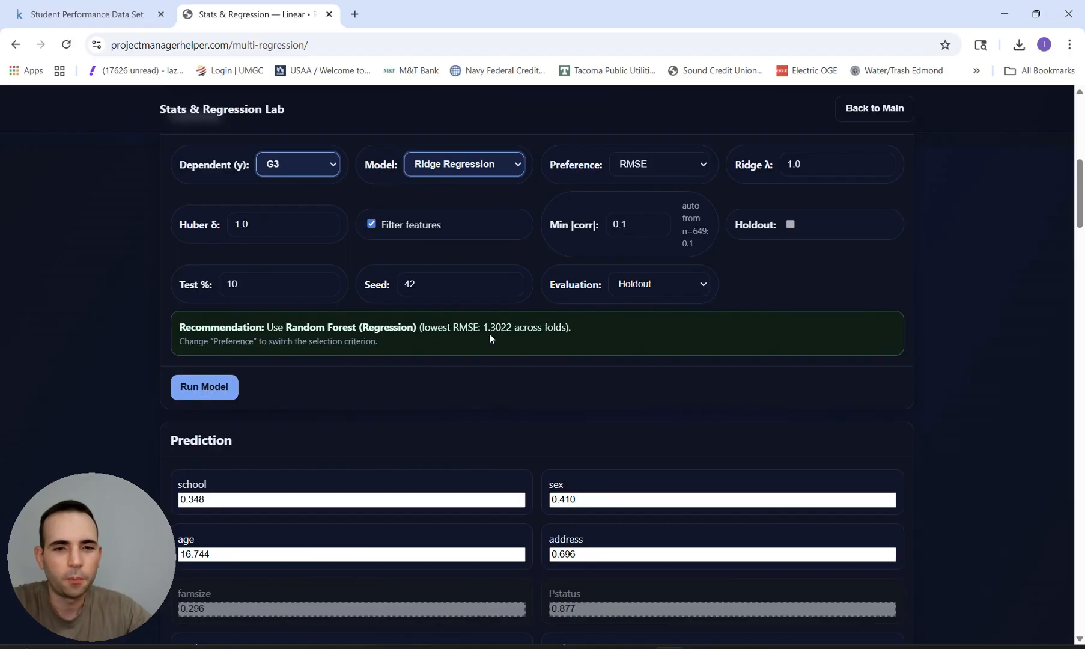
Examine which predictors the feature filter keeps active and which it disables among the prediction inputs.
scroll(469, 353, down, 10)
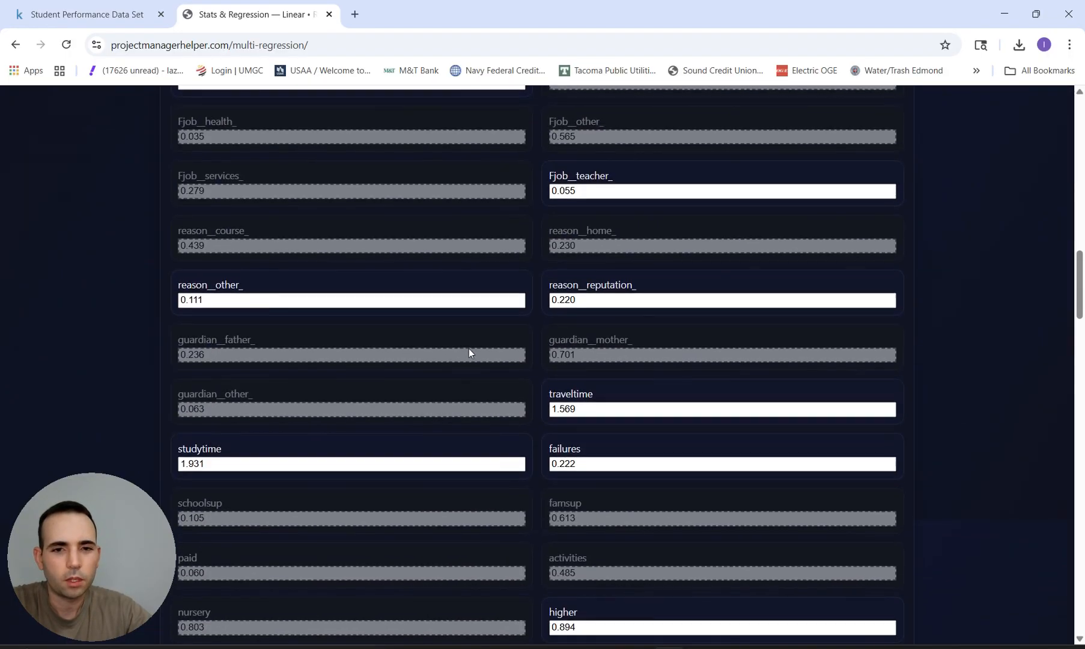
scroll(469, 353, up, 6)
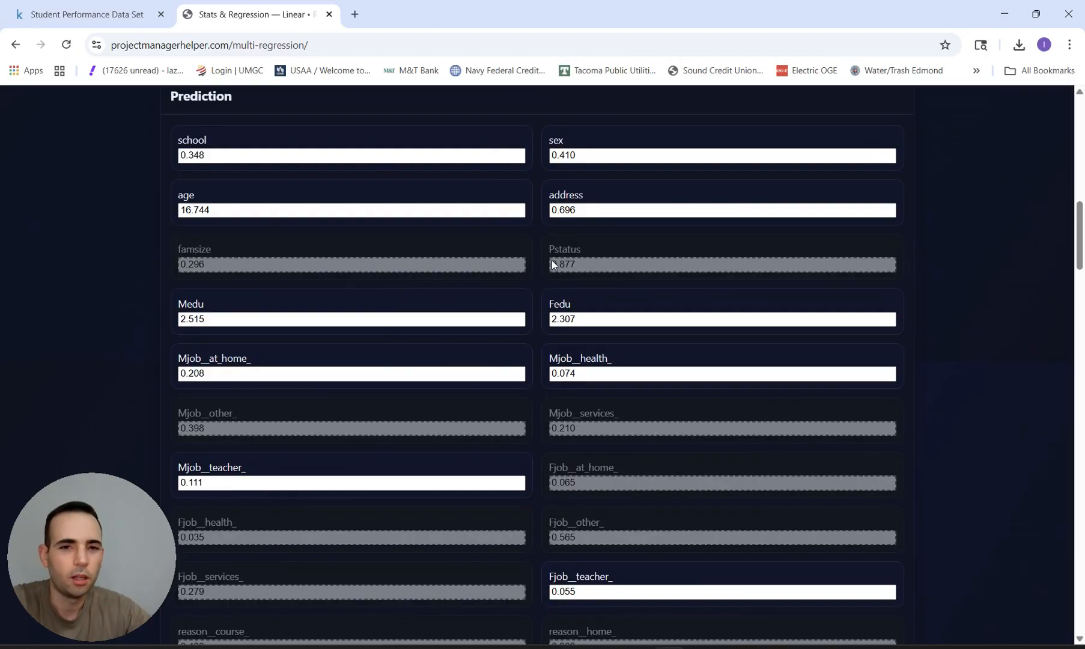
scroll(580, 395, down, 1)
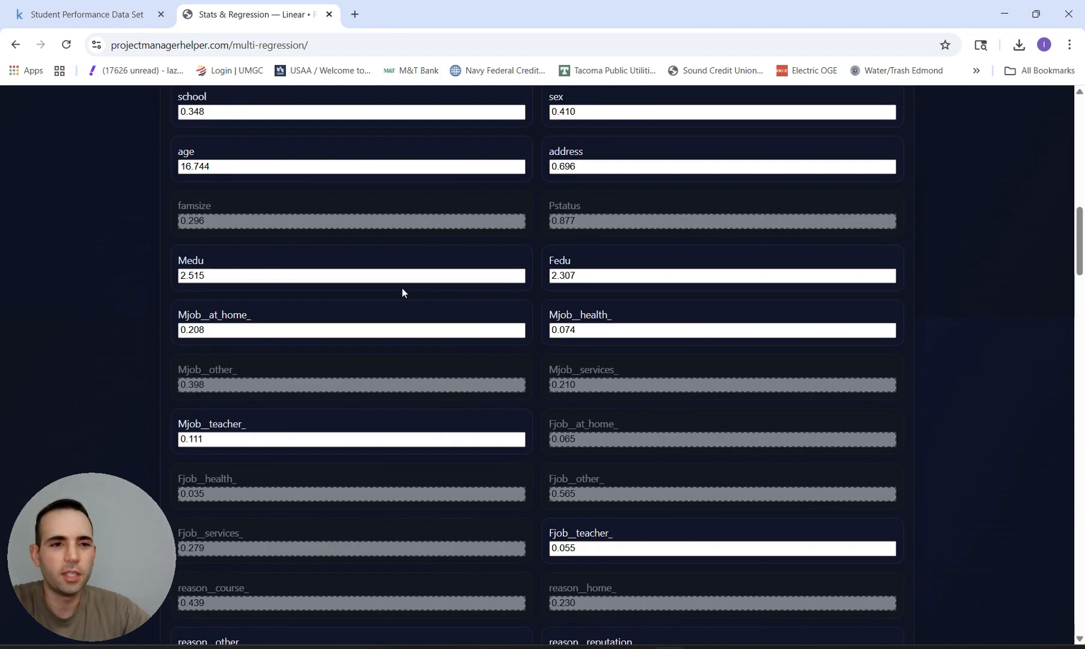
scroll(402, 268, up, 3)
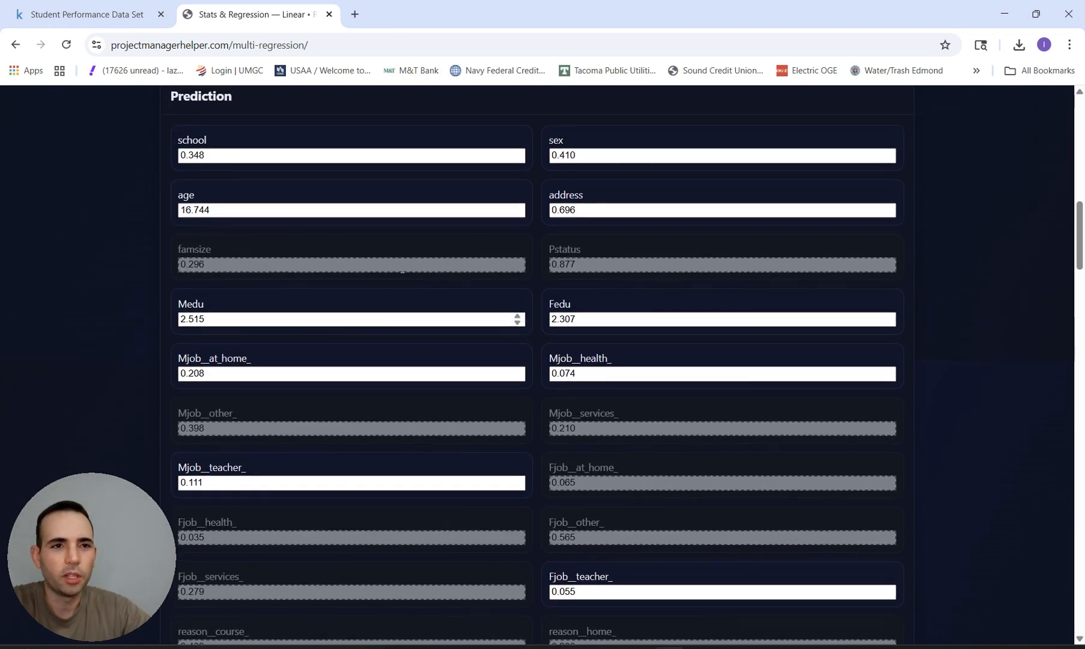
scroll(402, 267, up, 3)
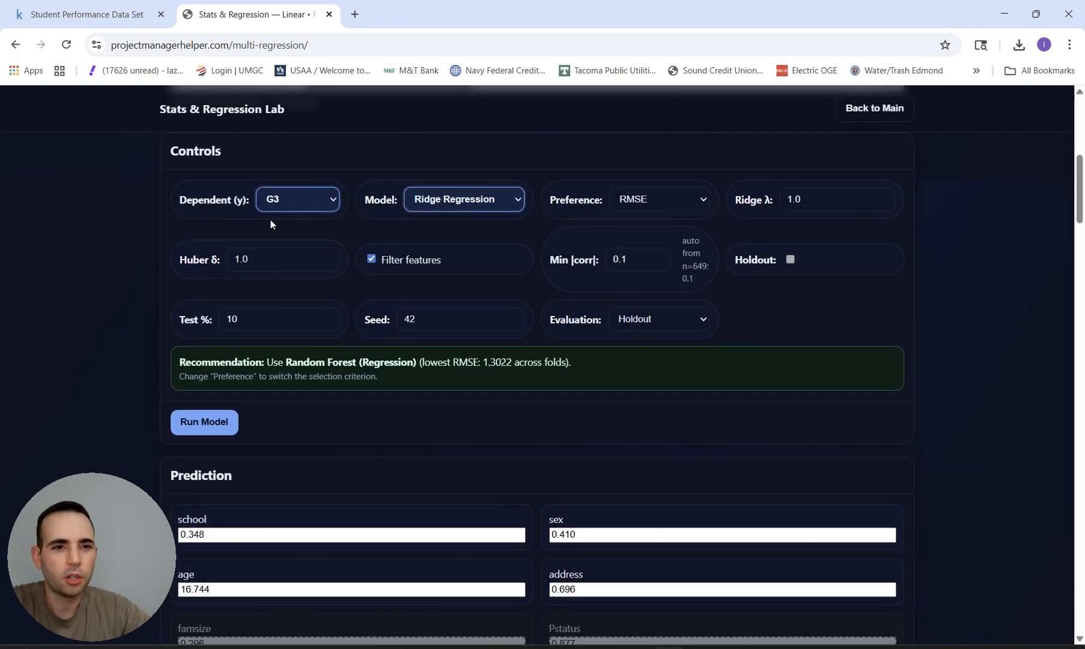
scroll(425, 429, down, 9)
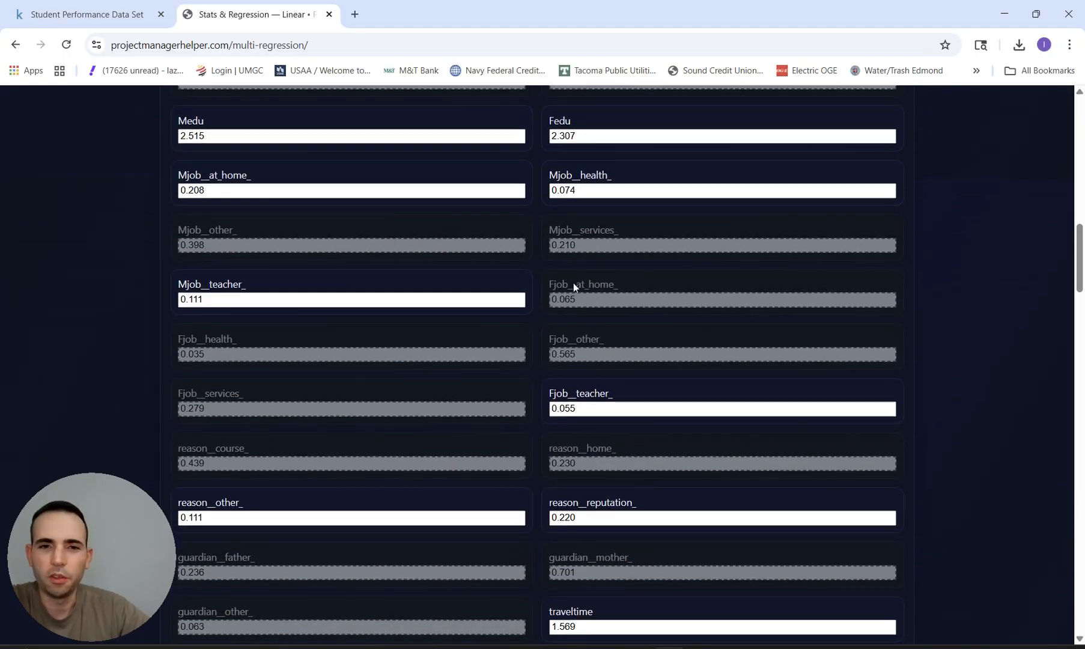
scroll(609, 328, down, 2)
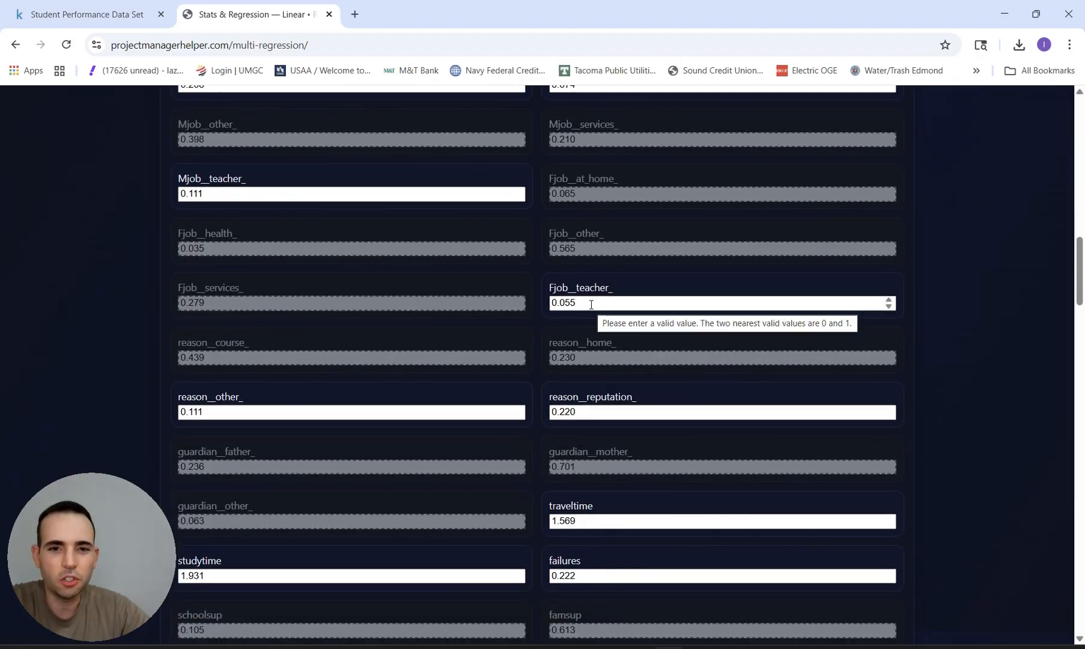
scroll(653, 230, down, 3)
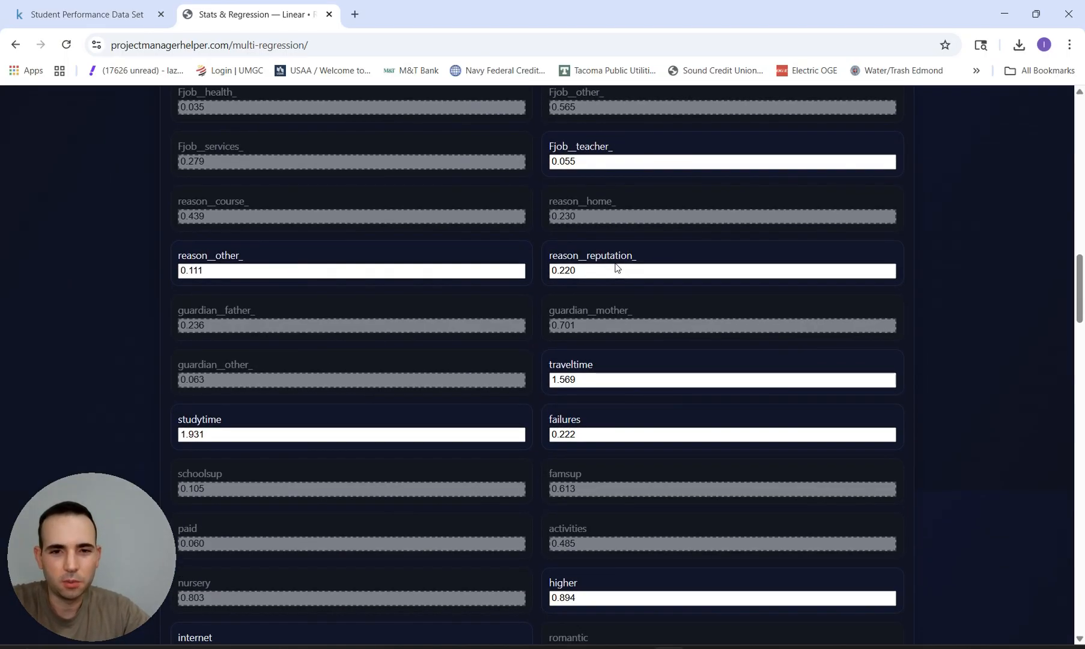
scroll(597, 351, down, 2)
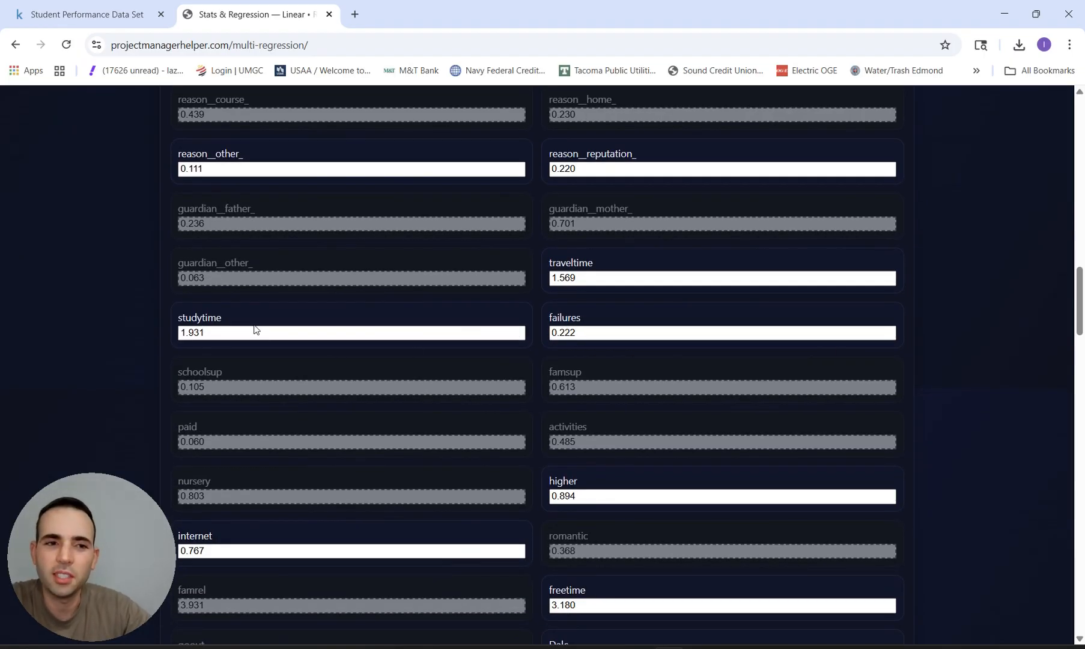
Review the remaining prediction inputs from studytime through G2 and the variable optimization section for the filtered Ridge model.
scroll(255, 329, down, 3)
scroll(257, 382, down, 1)
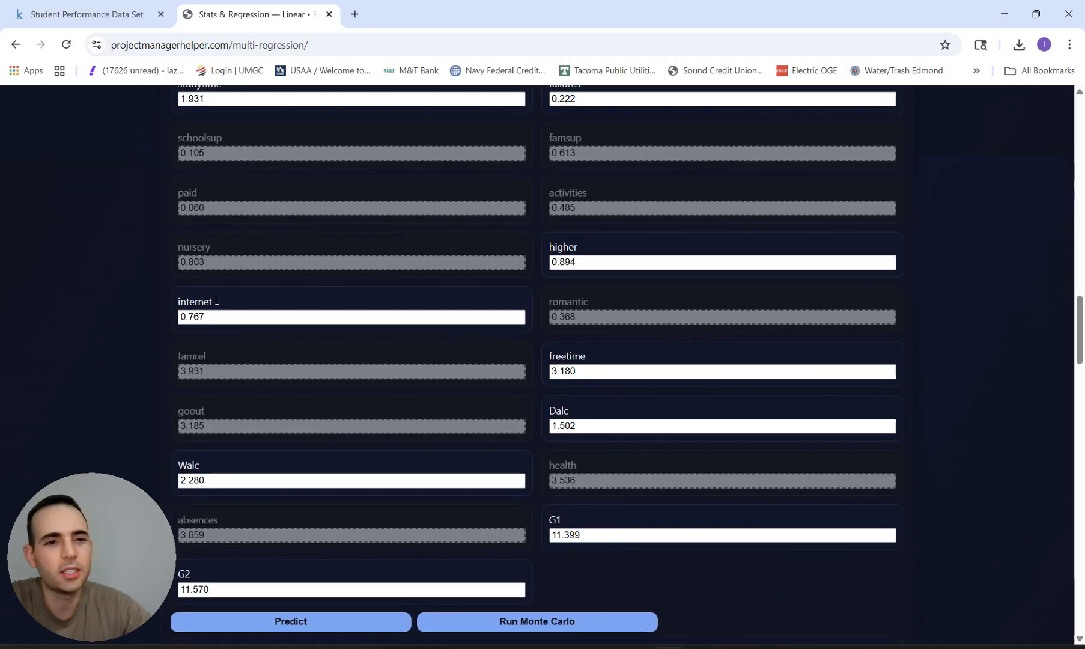
scroll(346, 355, down, 3)
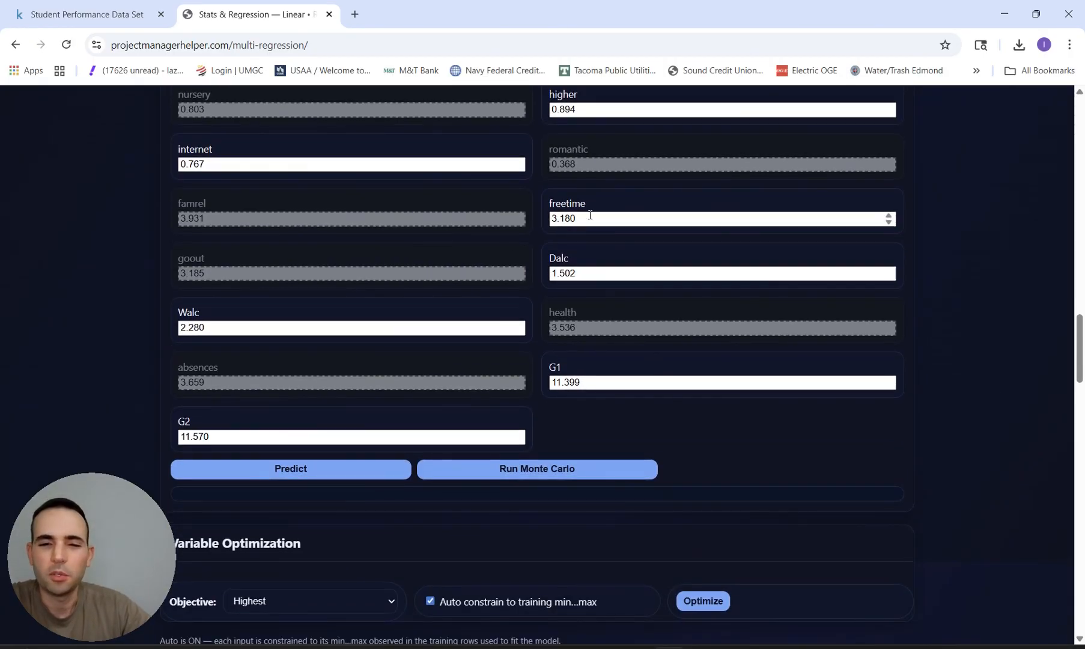
scroll(296, 353, down, 2)
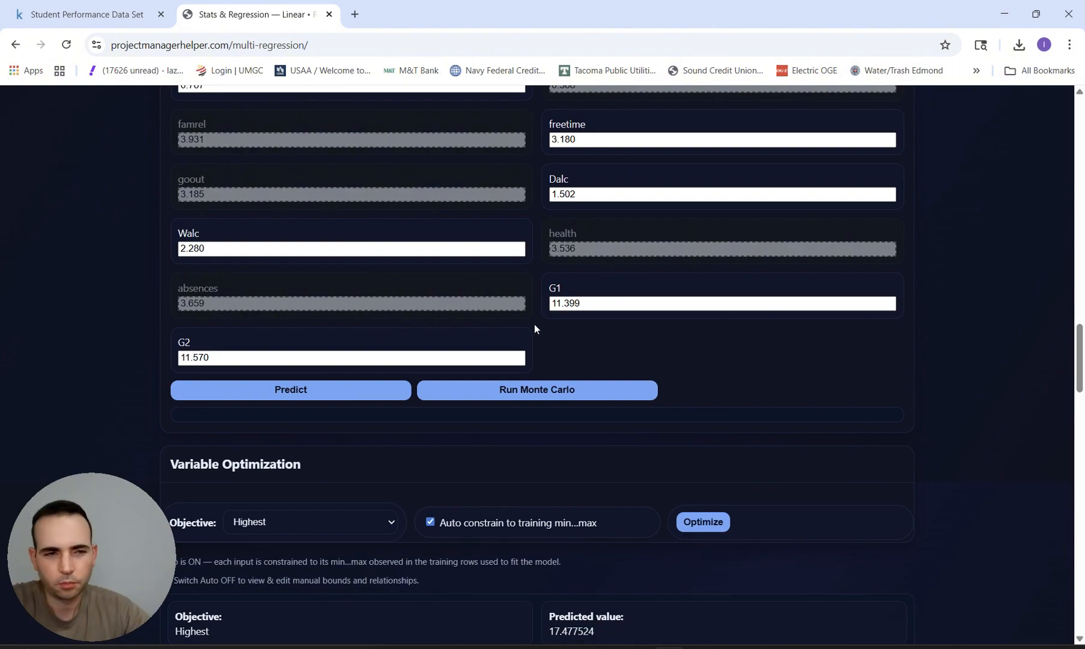
scroll(534, 325, down, 1)
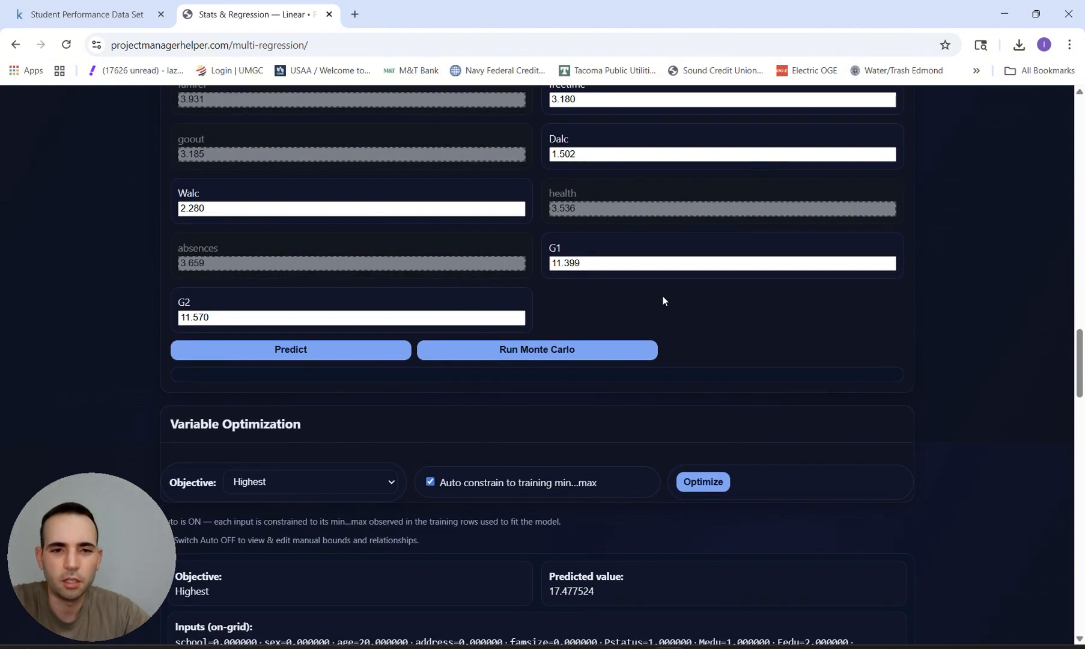
scroll(662, 300, down, 4)
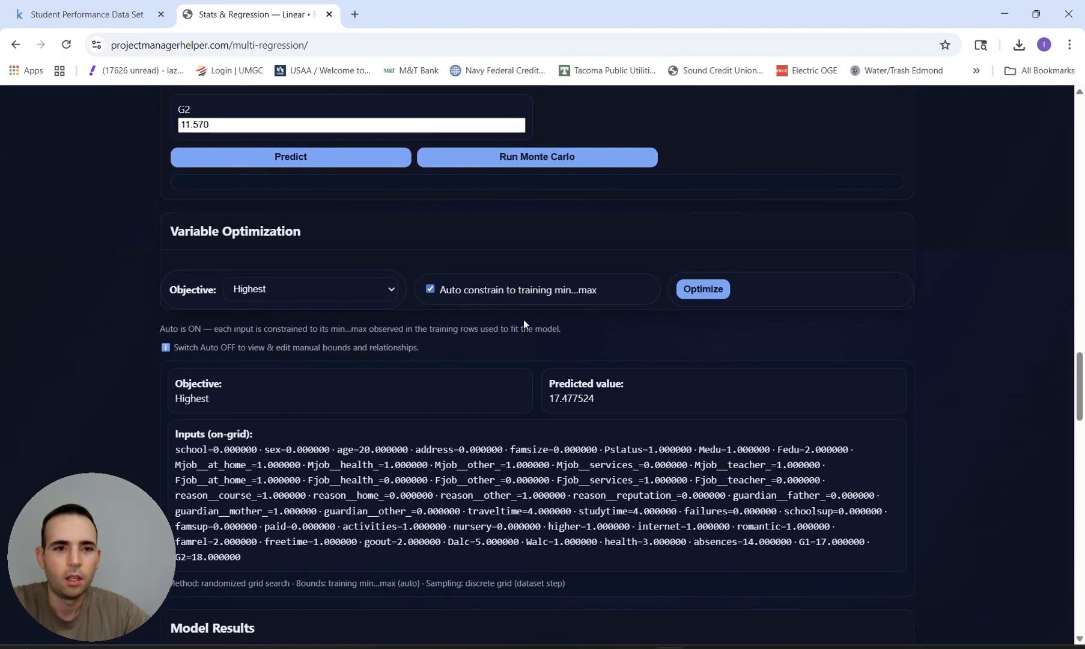
Examine the Ridge Regression coefficients, standard errors and t-statistics in the model results, focusing on the G2 coefficient.
scroll(523, 319, down, 10)
scroll(524, 320, down, 5)
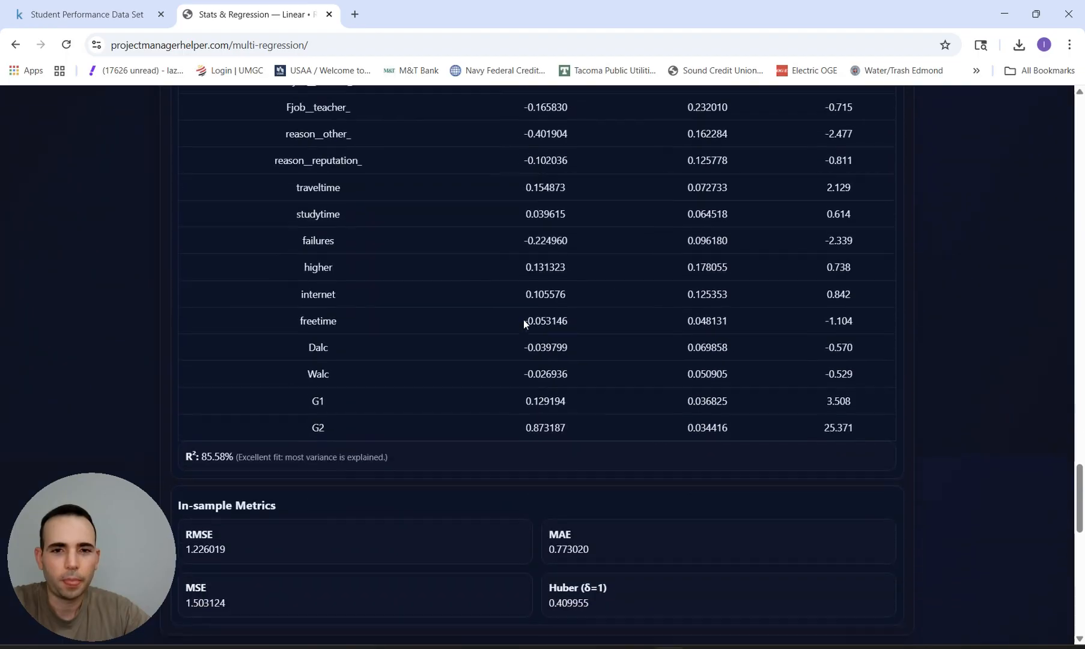
scroll(523, 319, up, 7)
scroll(523, 320, down, 2)
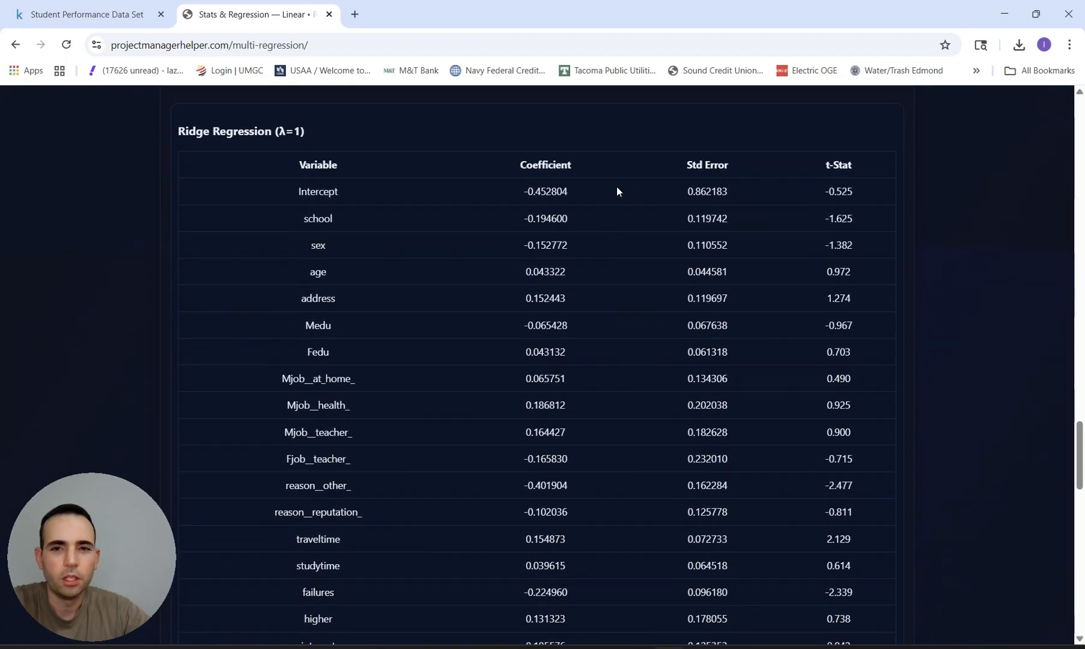
scroll(567, 264, down, 1)
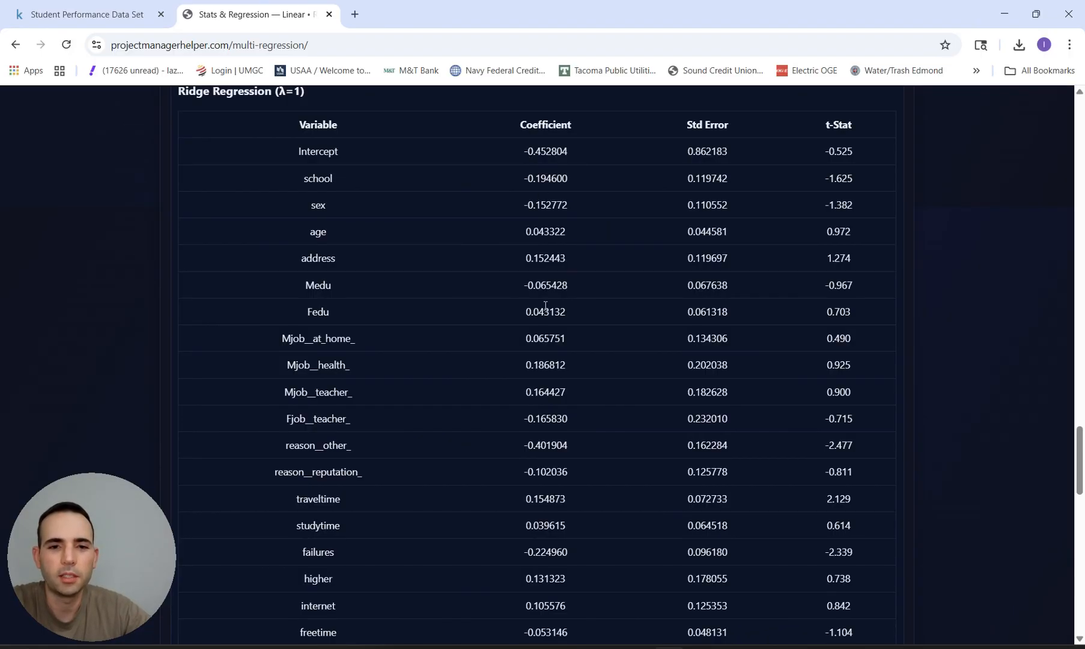
scroll(554, 415, down, 1)
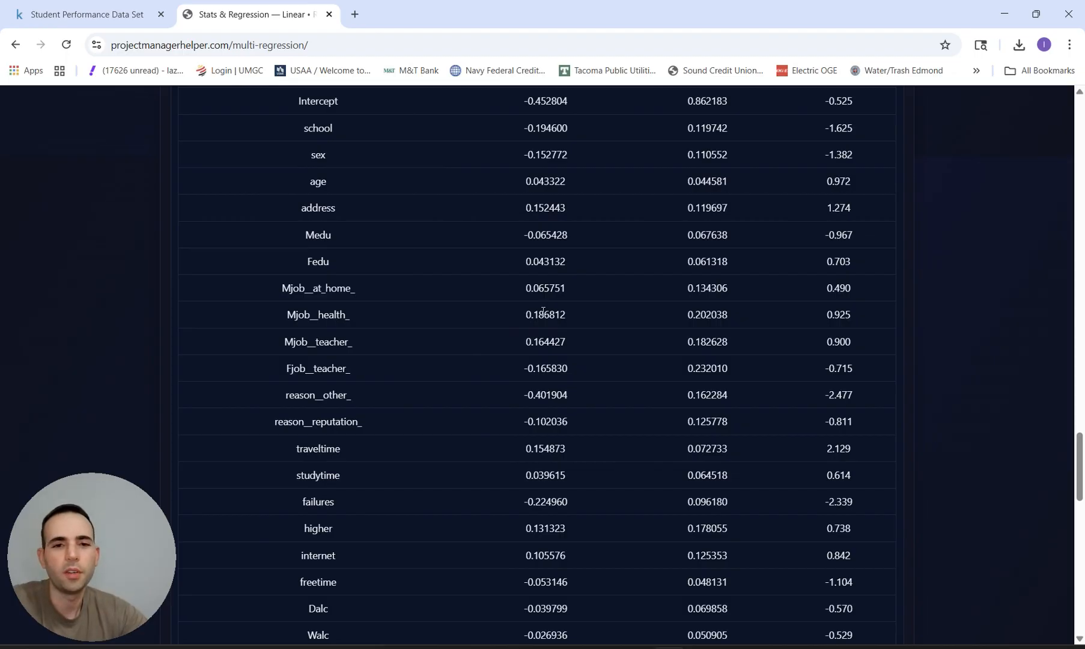
scroll(563, 314, down, 5)
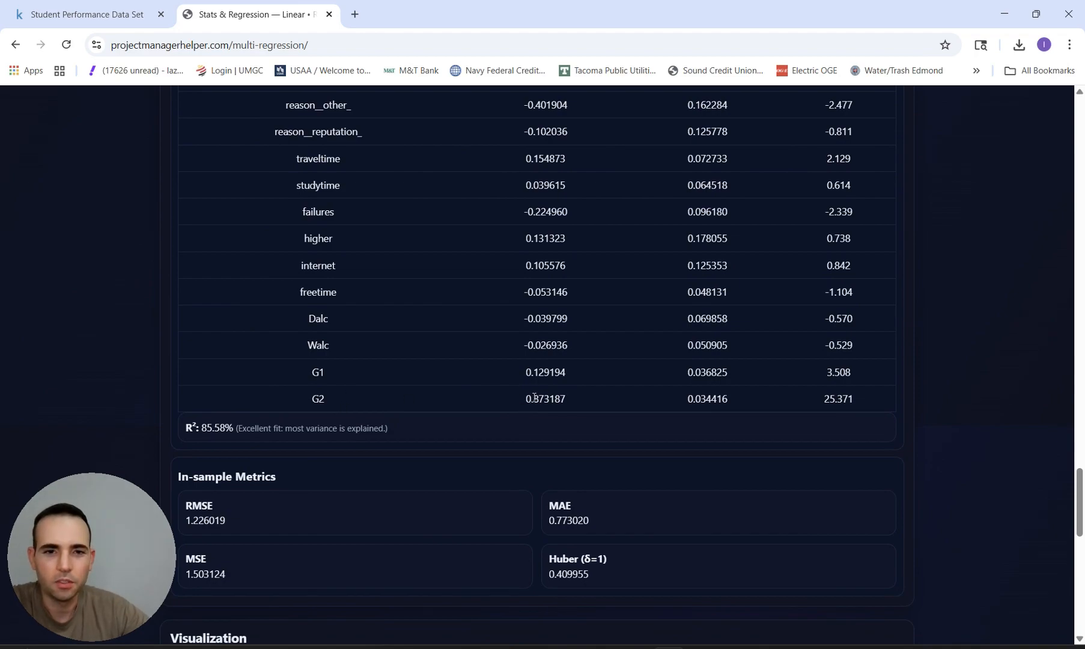
drag(567, 399, 307, 396)
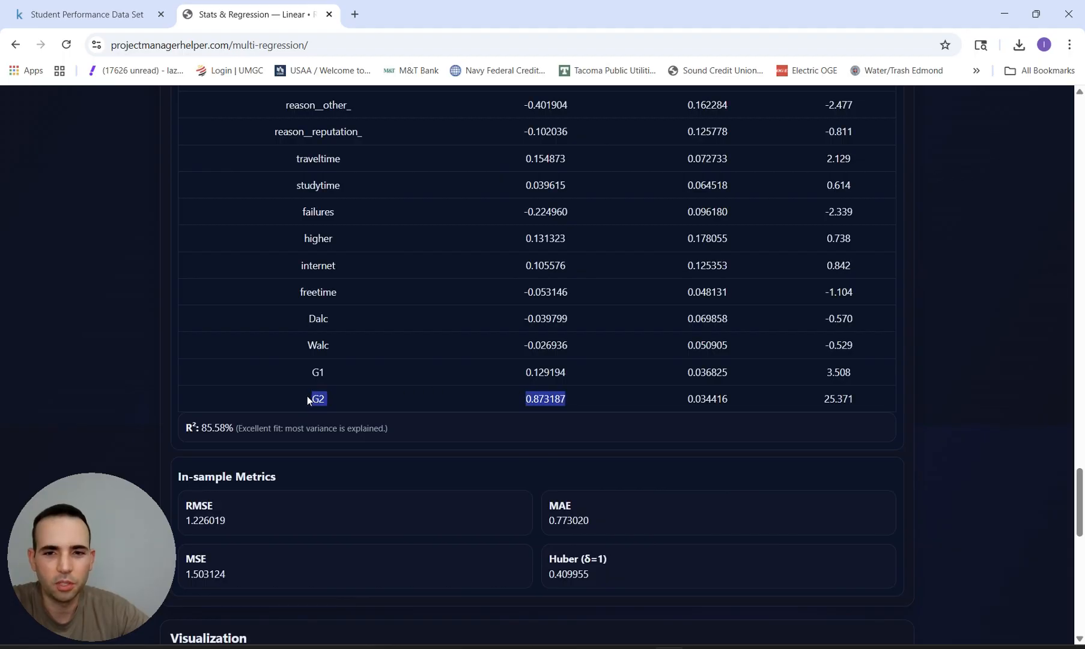
click(379, 396)
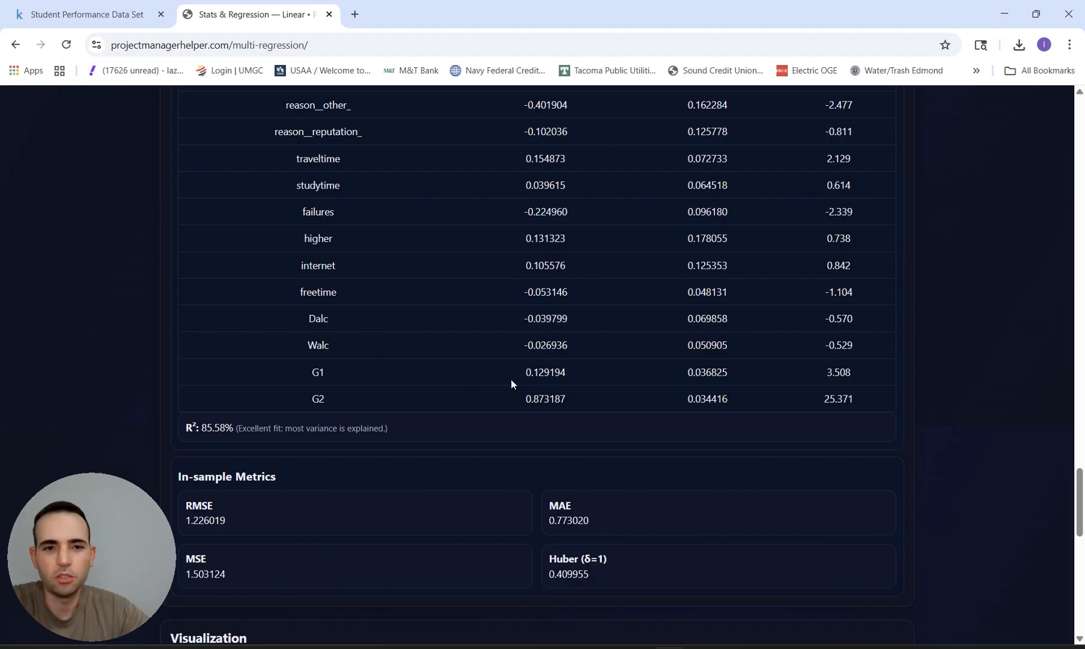
Inspect the Actual vs Predicted chart against the y=x line and compare it with the in-sample error metrics.
scroll(511, 425, down, 9)
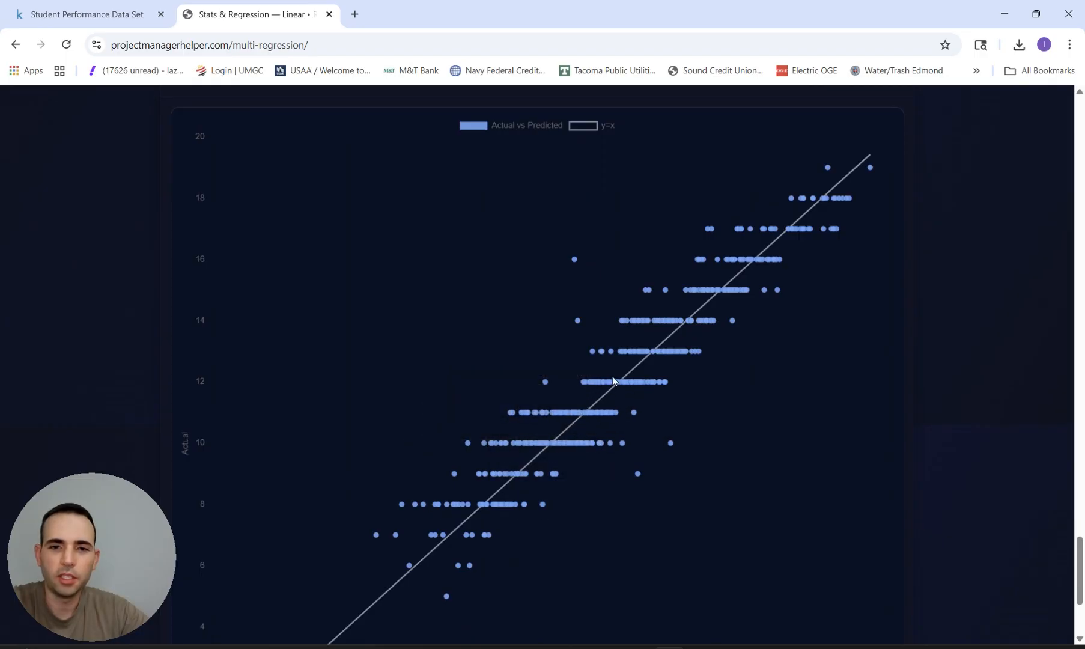
mouse_move(616, 383)
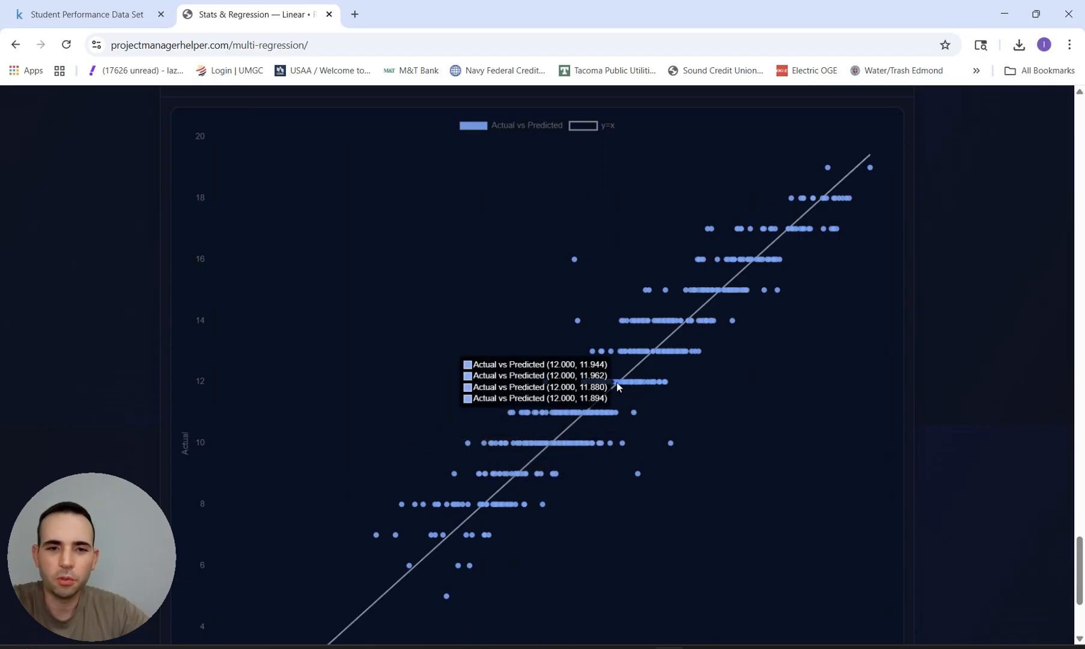
mouse_move(651, 381)
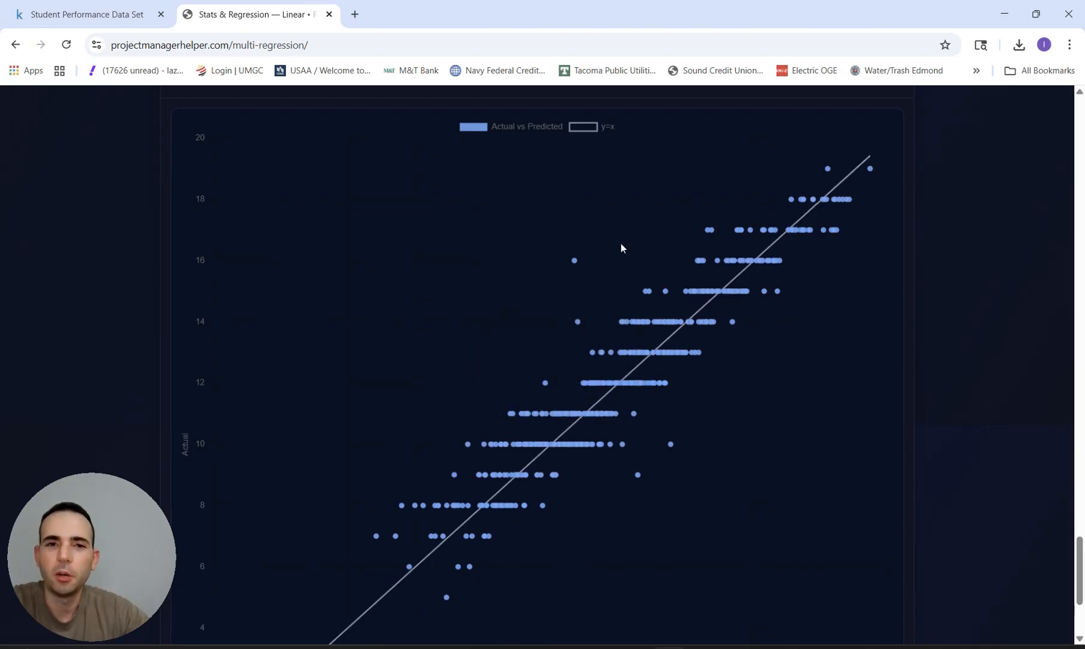
scroll(621, 245, up, 10)
scroll(620, 248, up, 10)
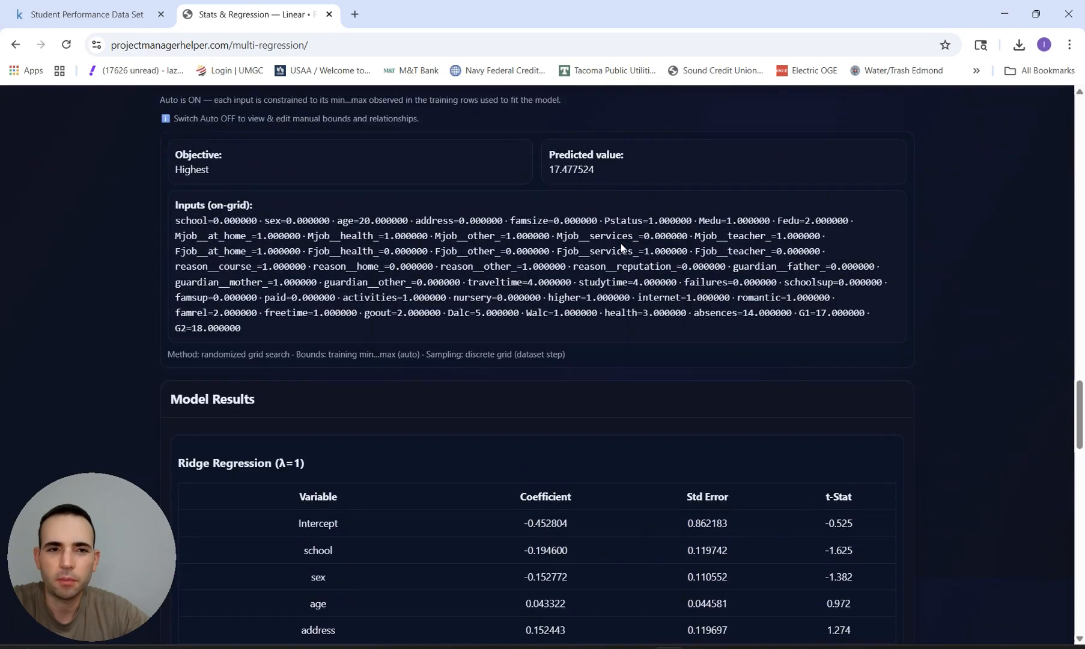
scroll(620, 247, down, 12)
scroll(620, 243, down, 15)
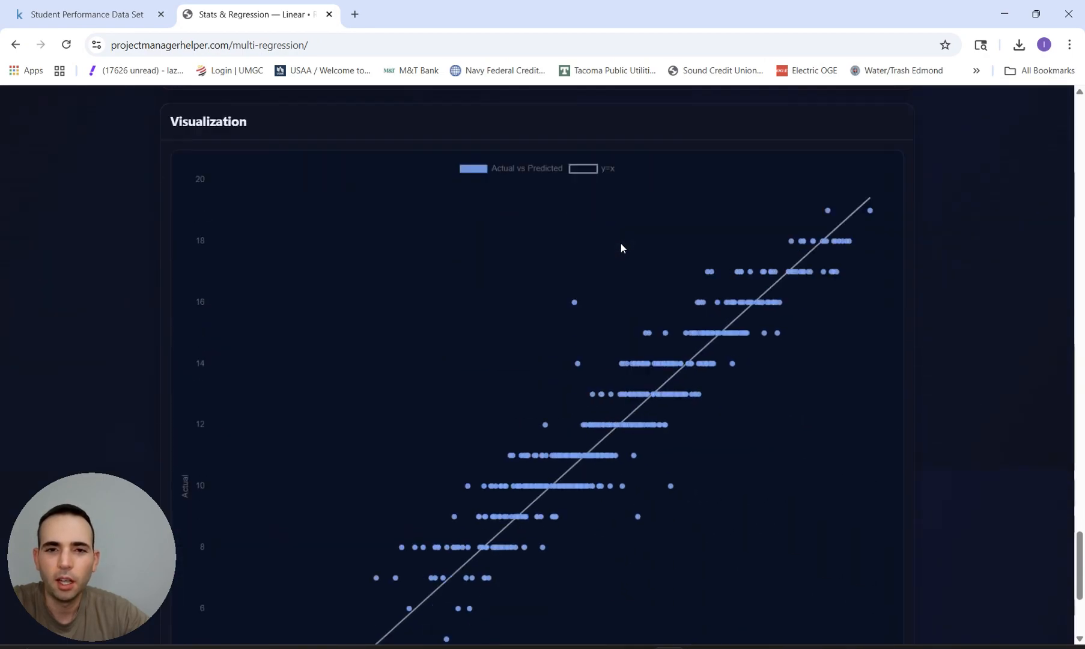
mouse_move(681, 278)
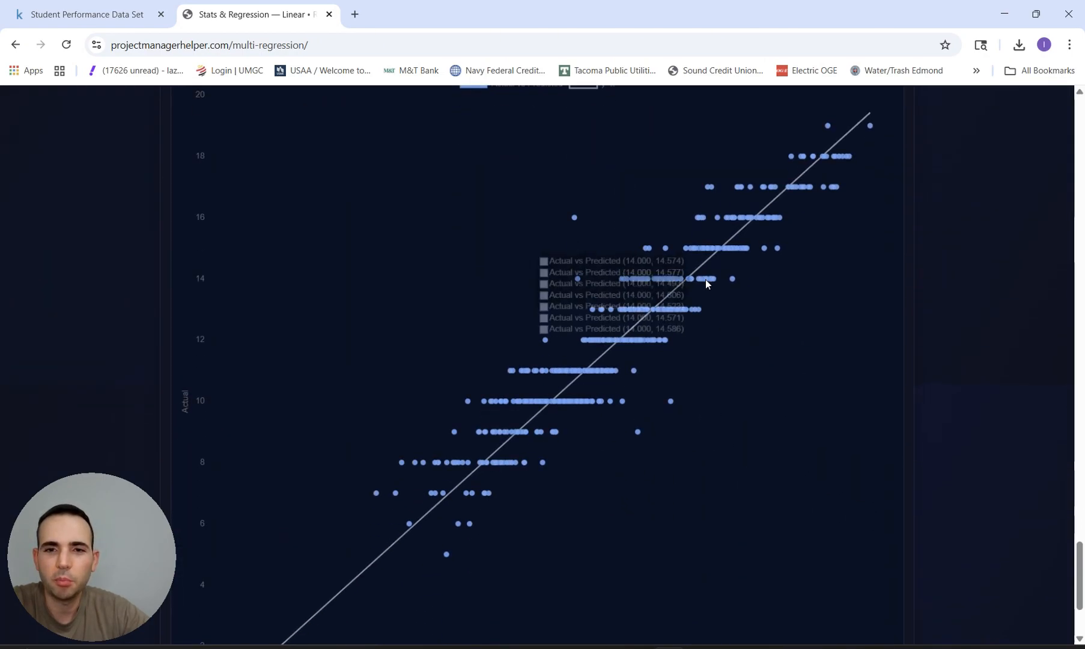
scroll(617, 252, up, 1)
scroll(617, 252, up, 4)
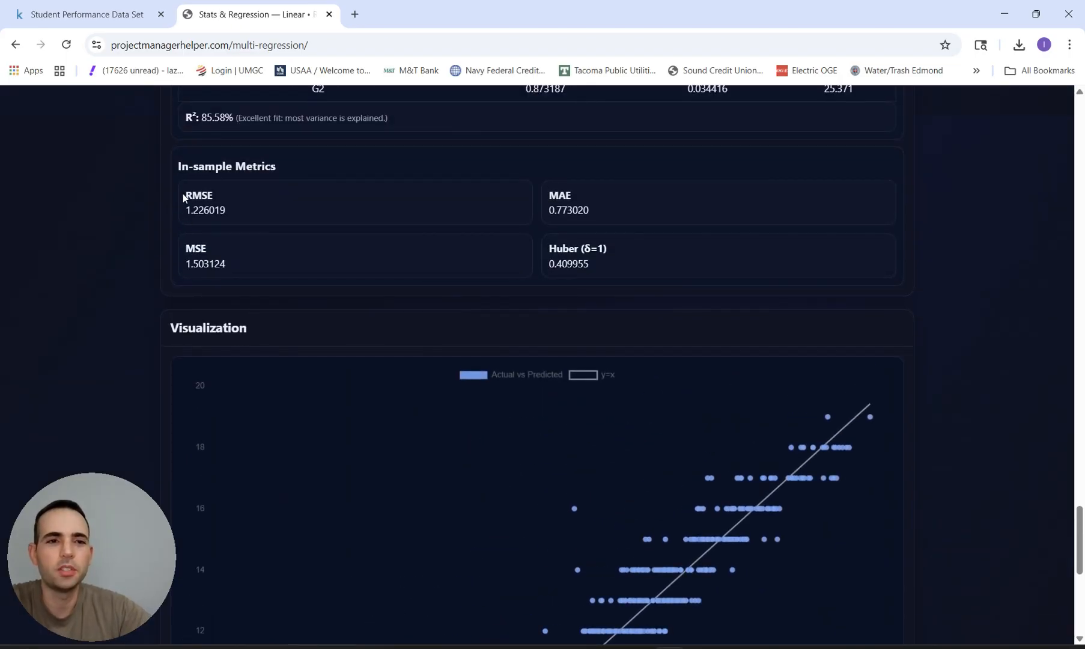
scroll(423, 265, down, 8)
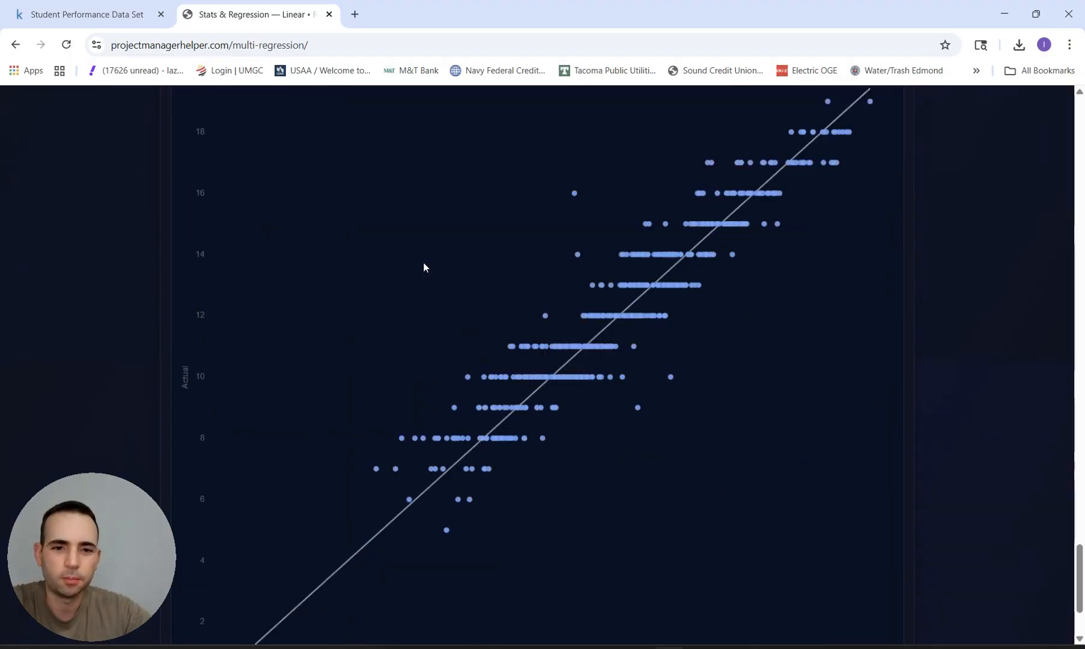
Generate the modeling report and read its preprocessing summary, holdout evaluation, Ridge coefficients, Monte Carlo expression and visualization.
click(230, 633)
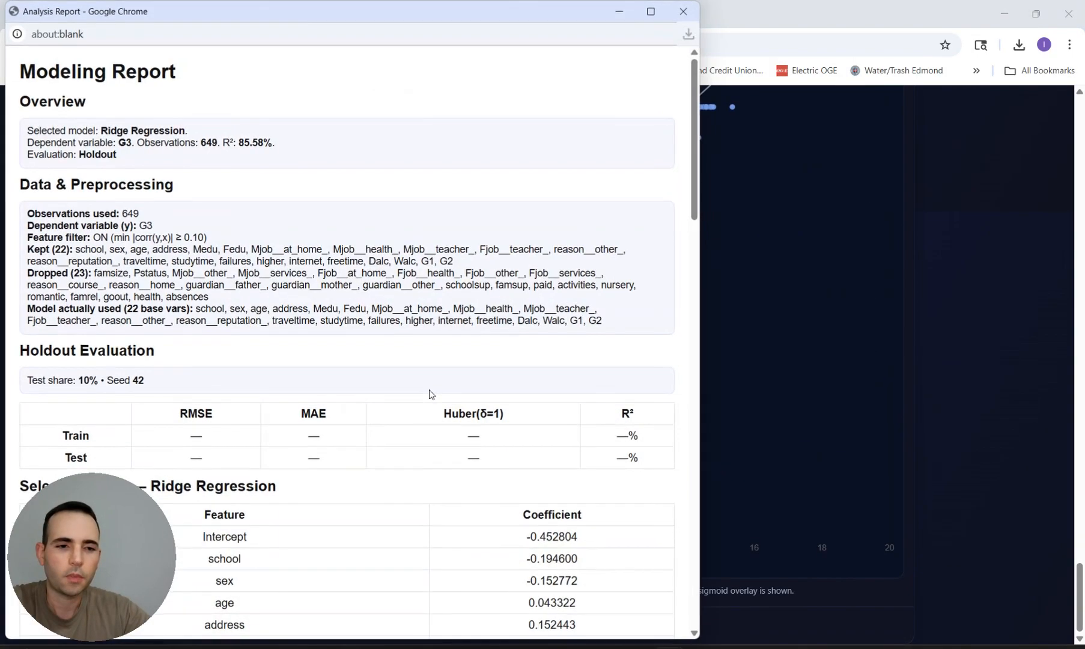
scroll(258, 245, down, 2)
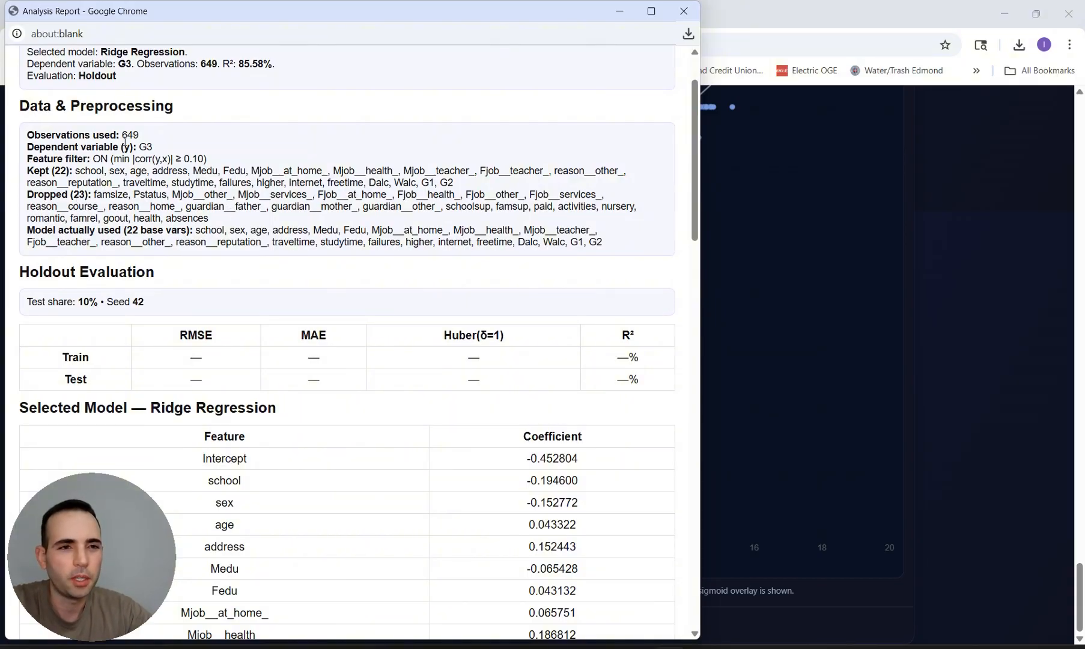
scroll(286, 248, down, 6)
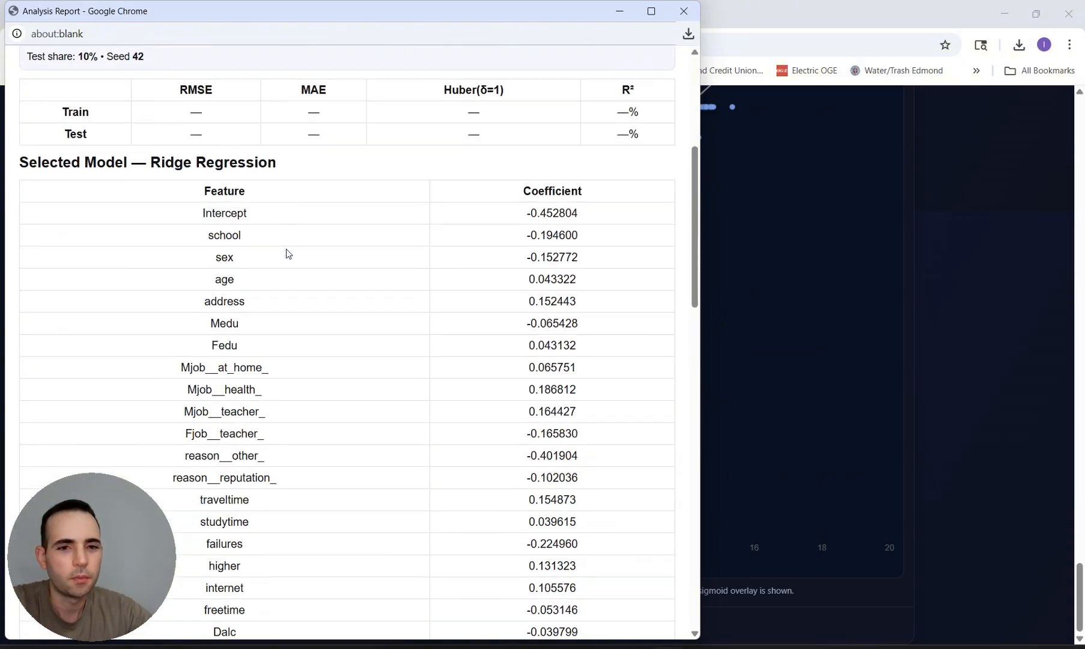
scroll(494, 155, up, 1)
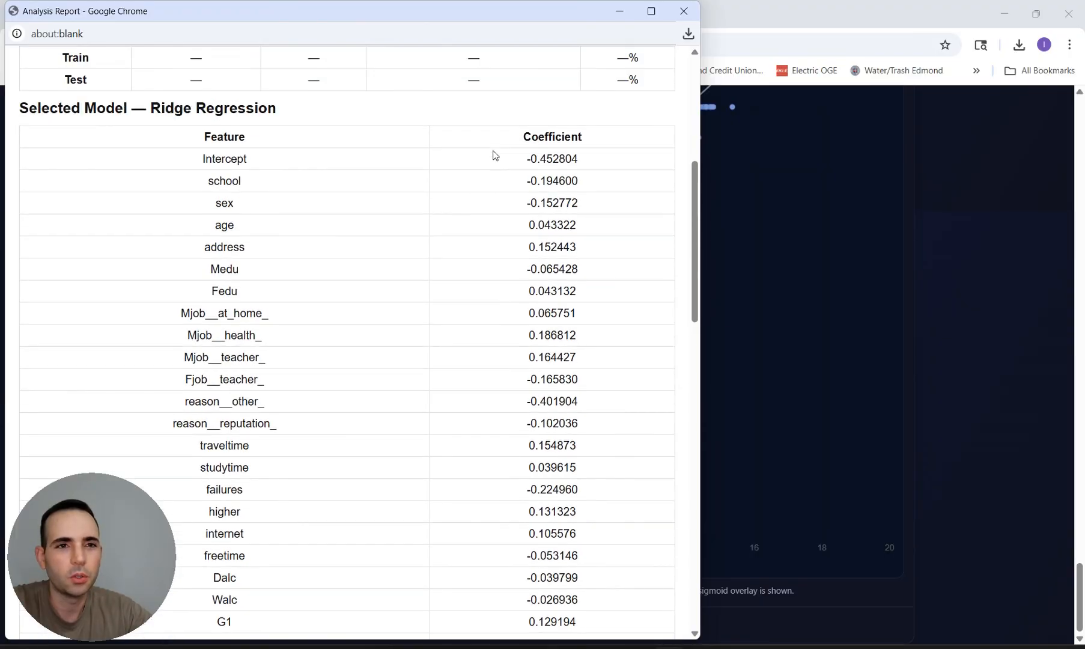
scroll(562, 218, down, 7)
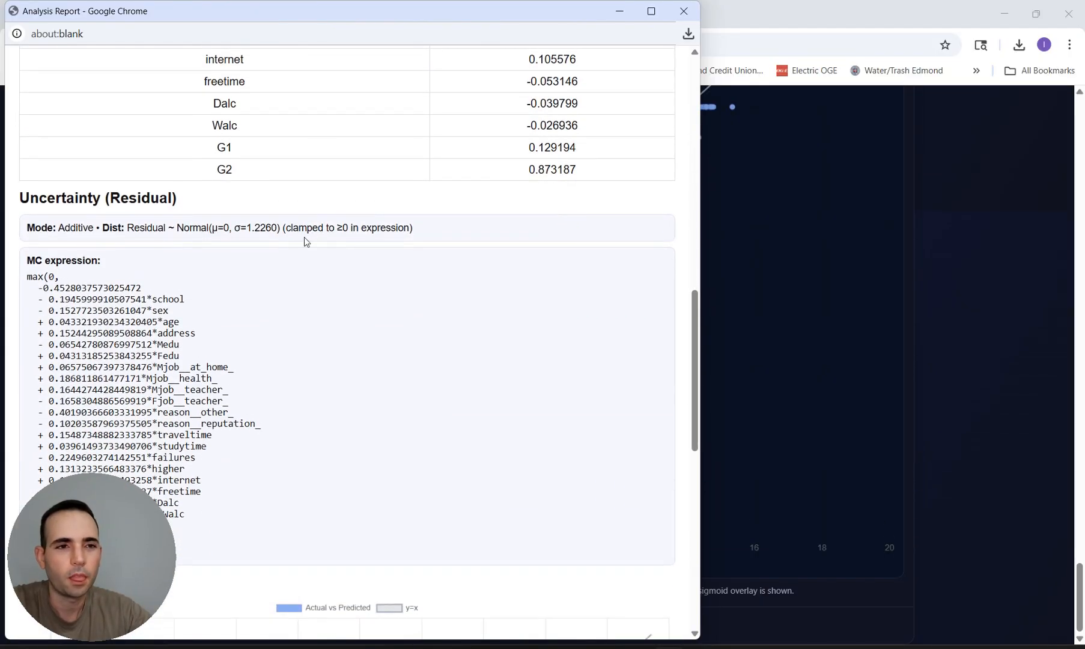
scroll(305, 237, down, 2)
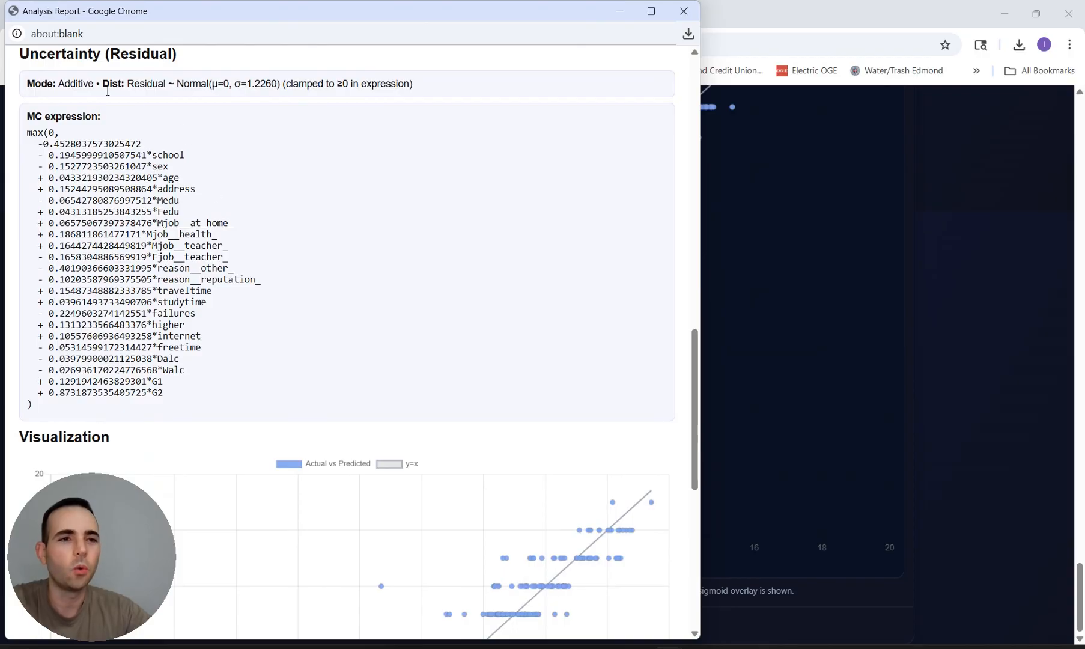
scroll(184, 278, down, 4)
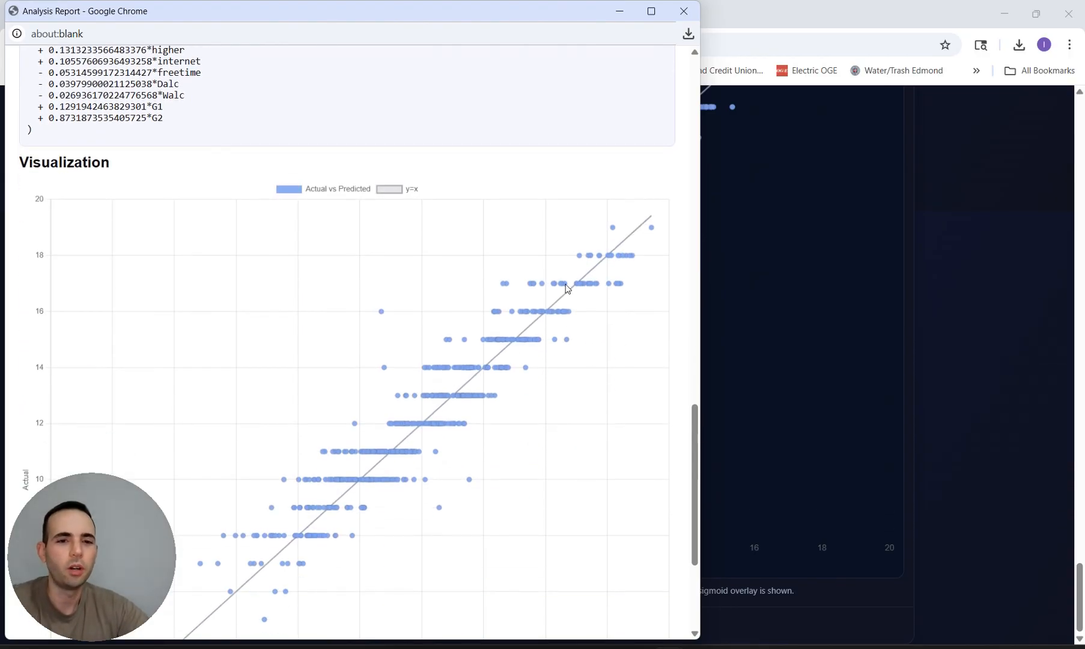
scroll(402, 266, down, 4)
scroll(402, 267, up, 8)
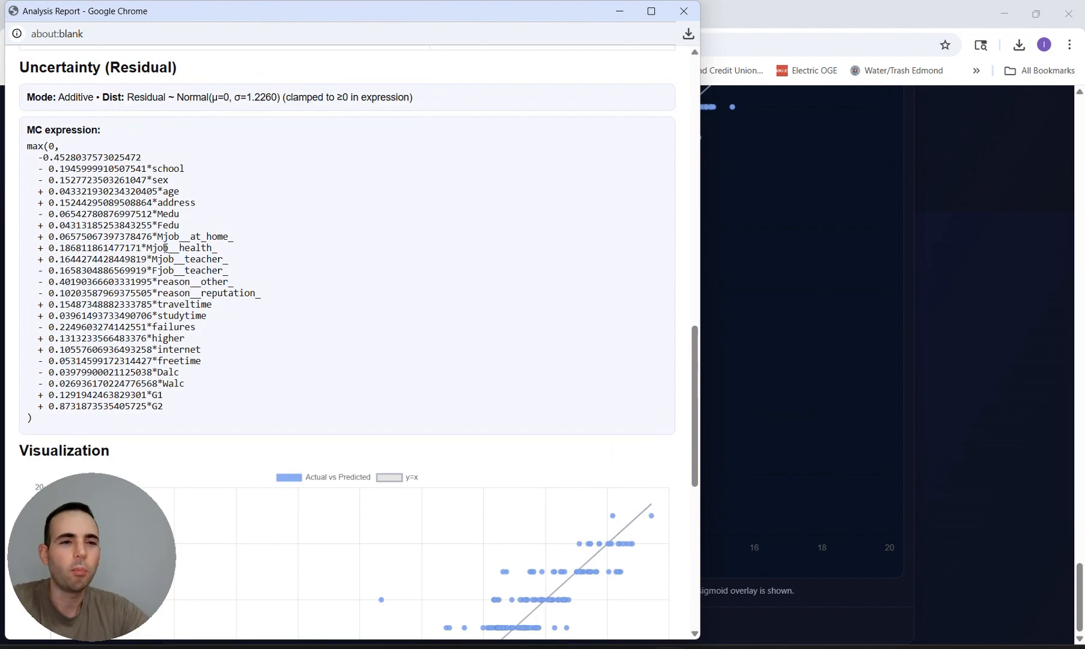
scroll(200, 286, down, 1)
scroll(200, 288, down, 7)
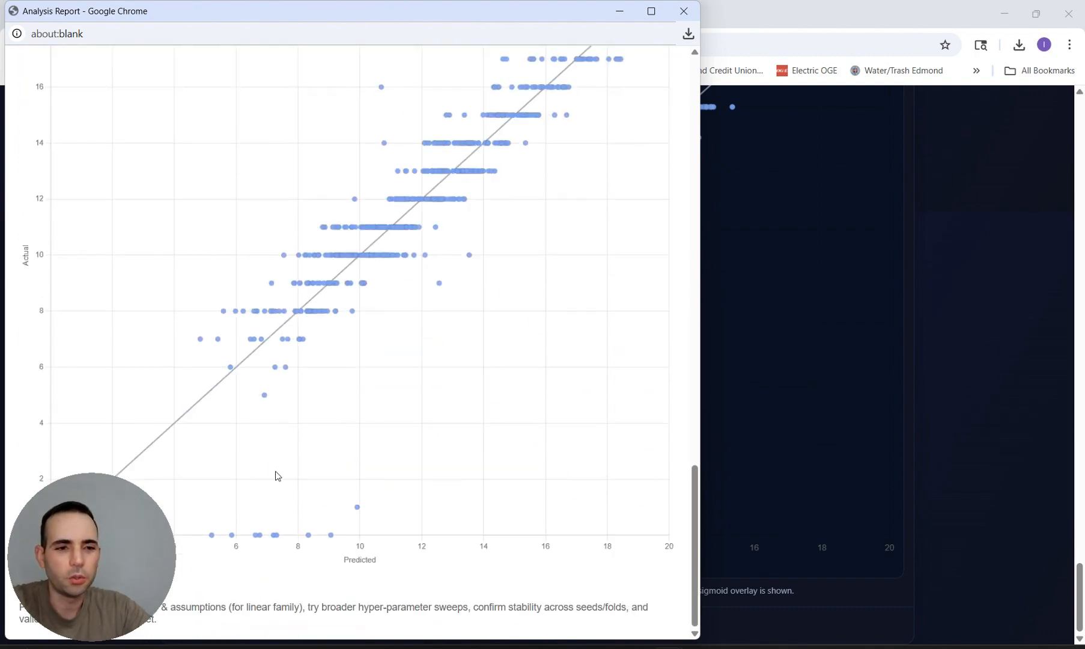
Return to the regression page, send the Ridge model to the Monte Carlo Lab, and review its custom result expression.
click(1012, 244)
scroll(1012, 244, up, 9)
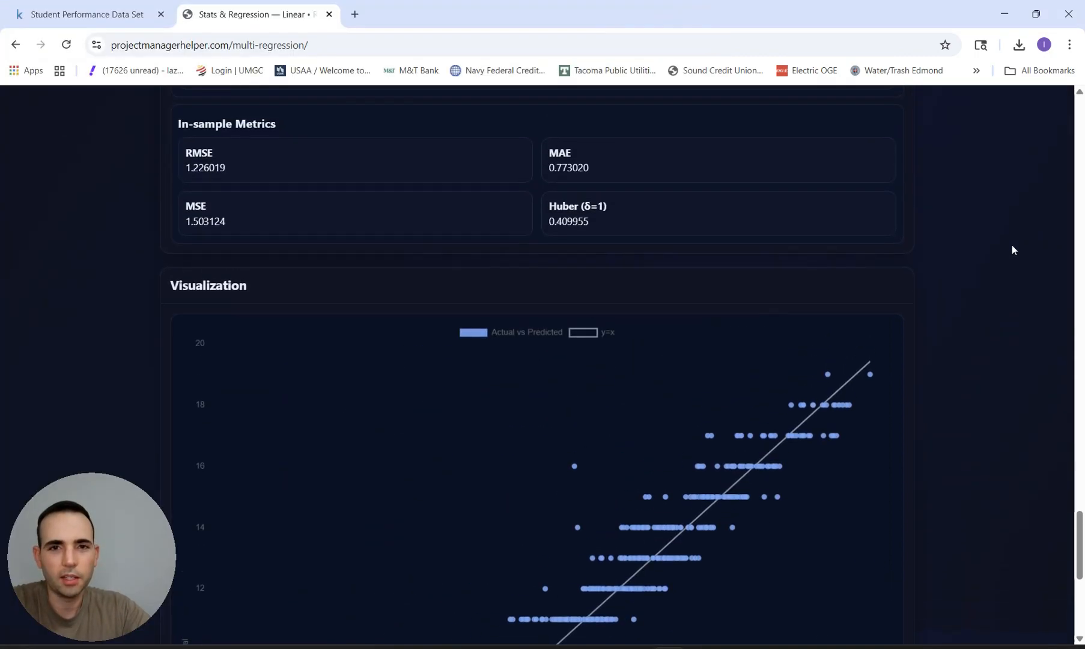
scroll(1012, 245, up, 20)
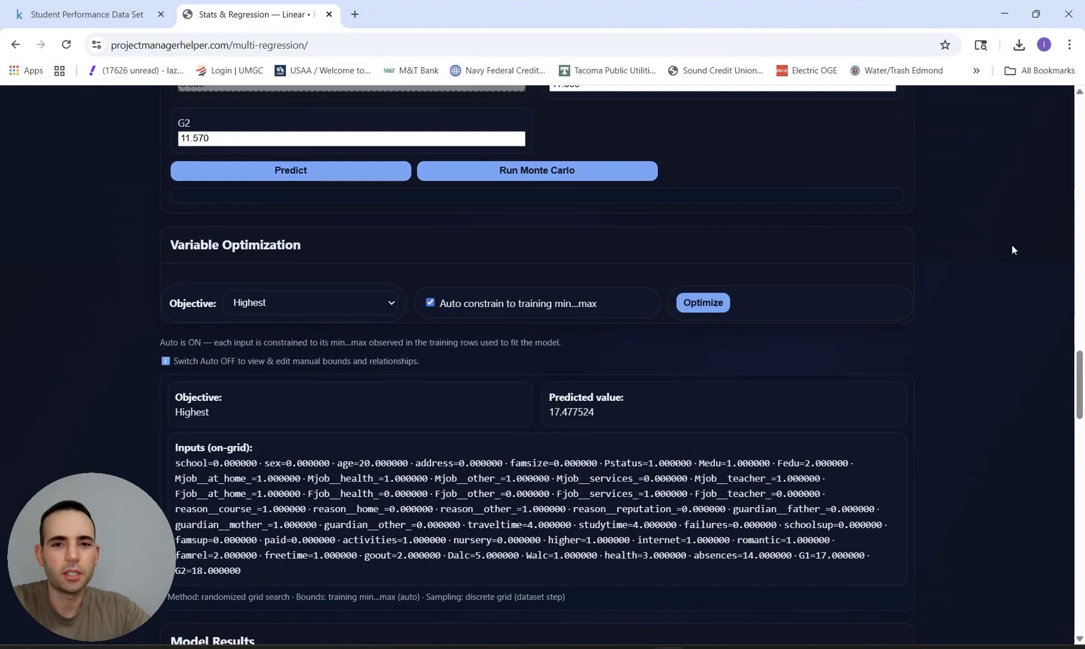
scroll(1012, 250, up, 1)
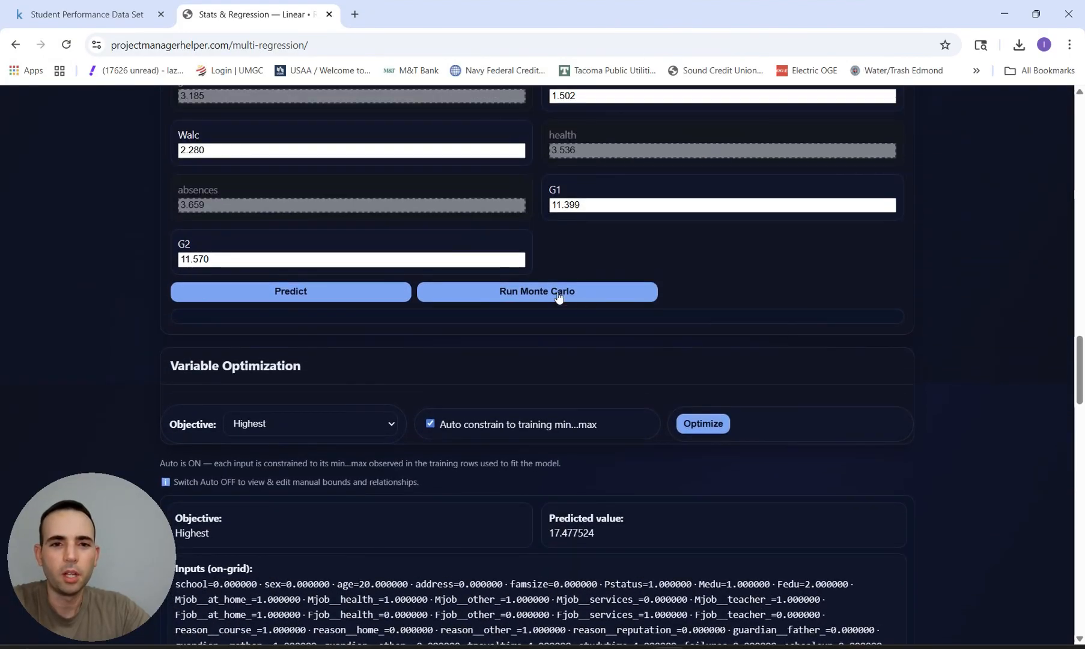
click(517, 300)
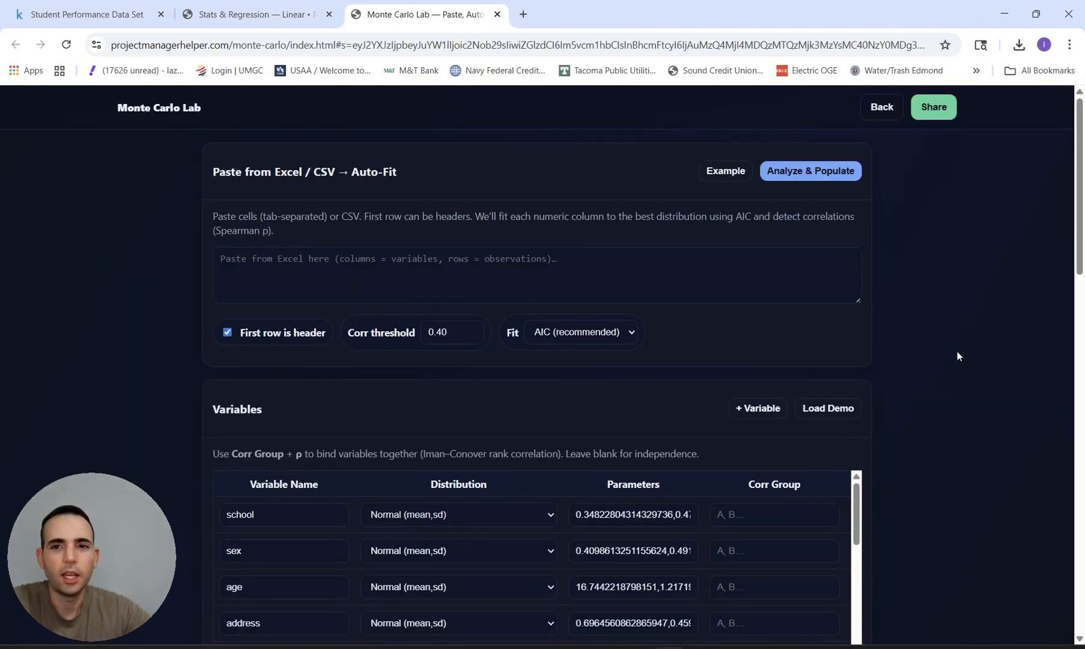
scroll(957, 356, down, 10)
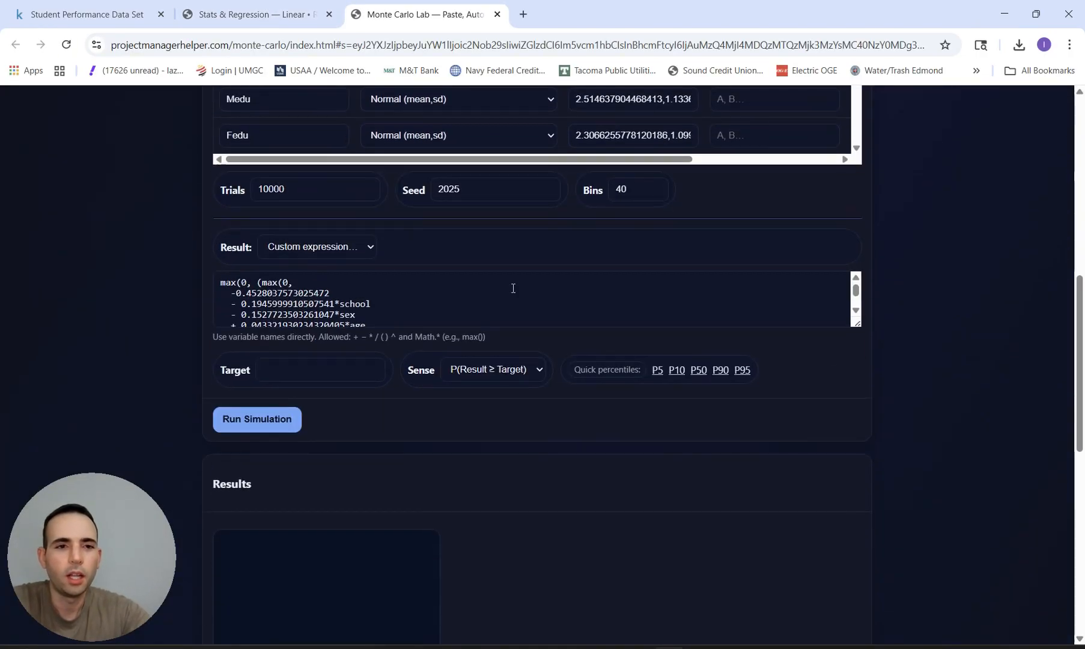
scroll(295, 308, down, 5)
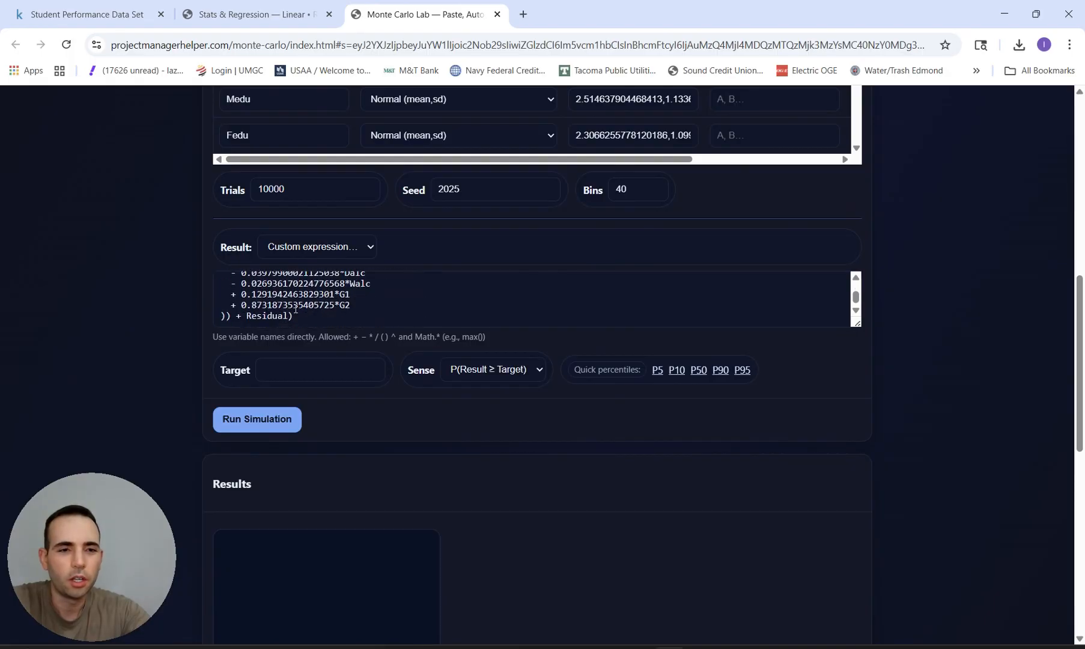
Check the result aggregation options, keep Custom expression selected, and review the terms of the regression formula.
scroll(295, 309, up, 5)
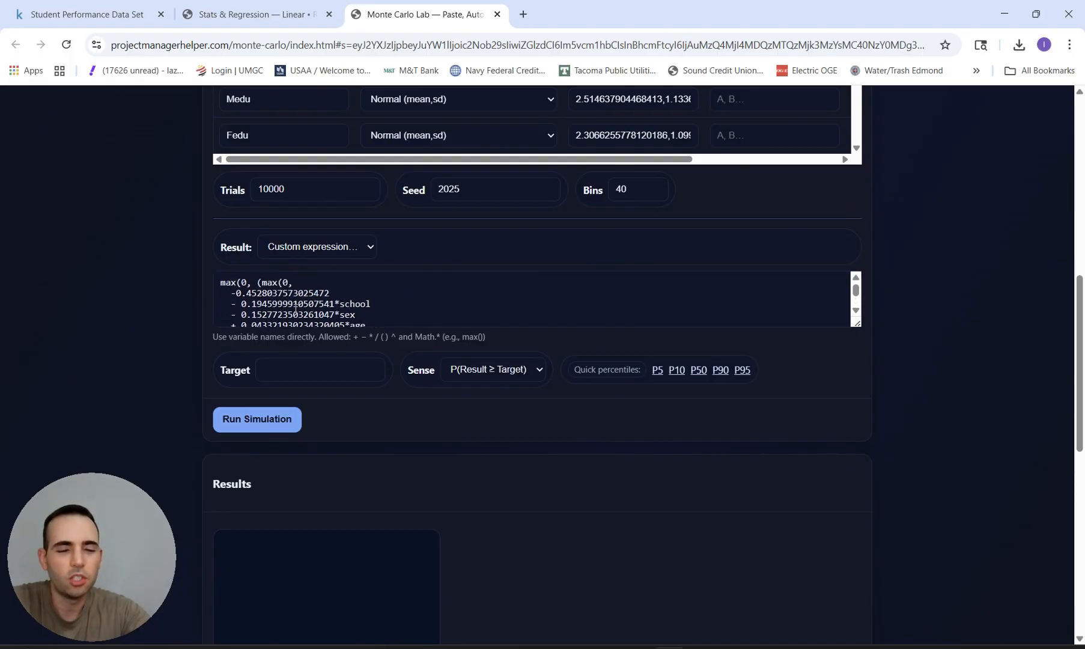
scroll(179, 325, up, 2)
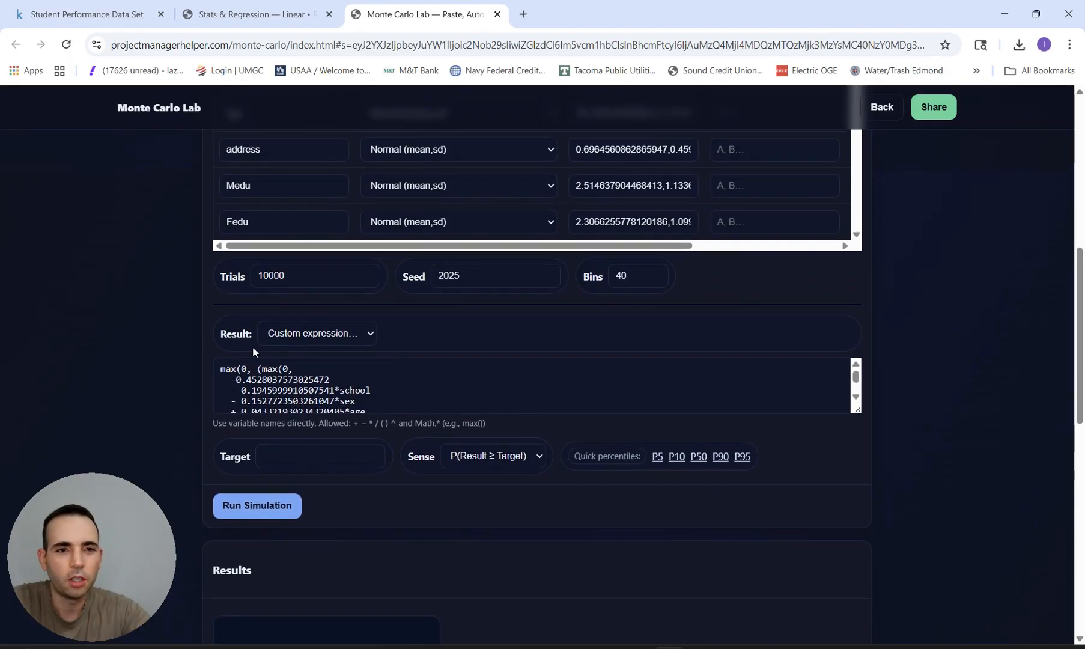
click(324, 335)
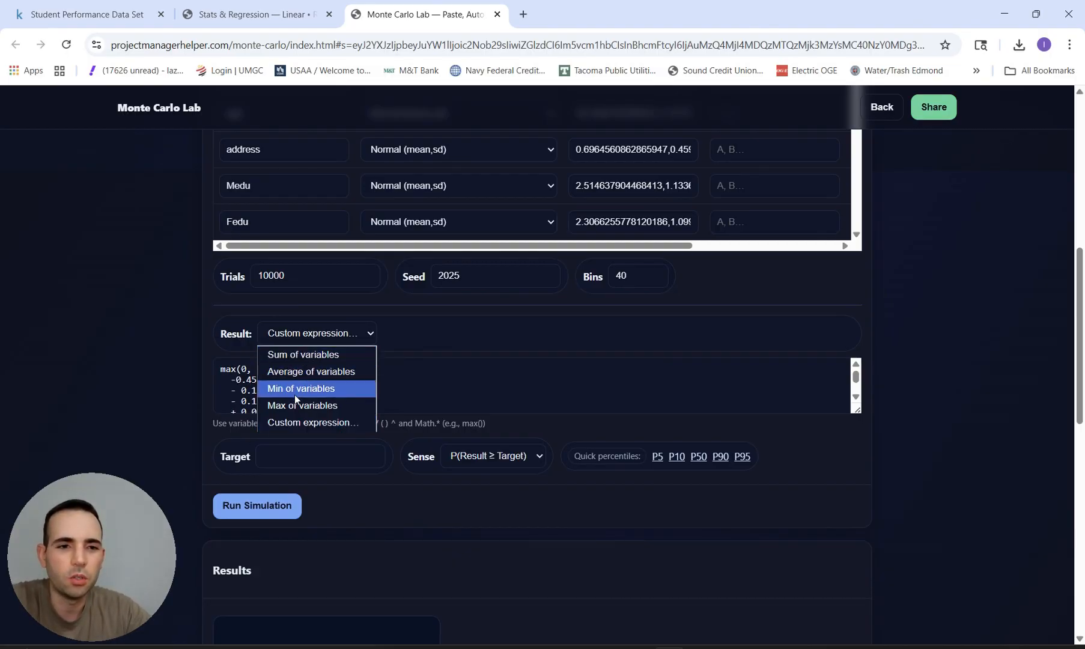
click(293, 423)
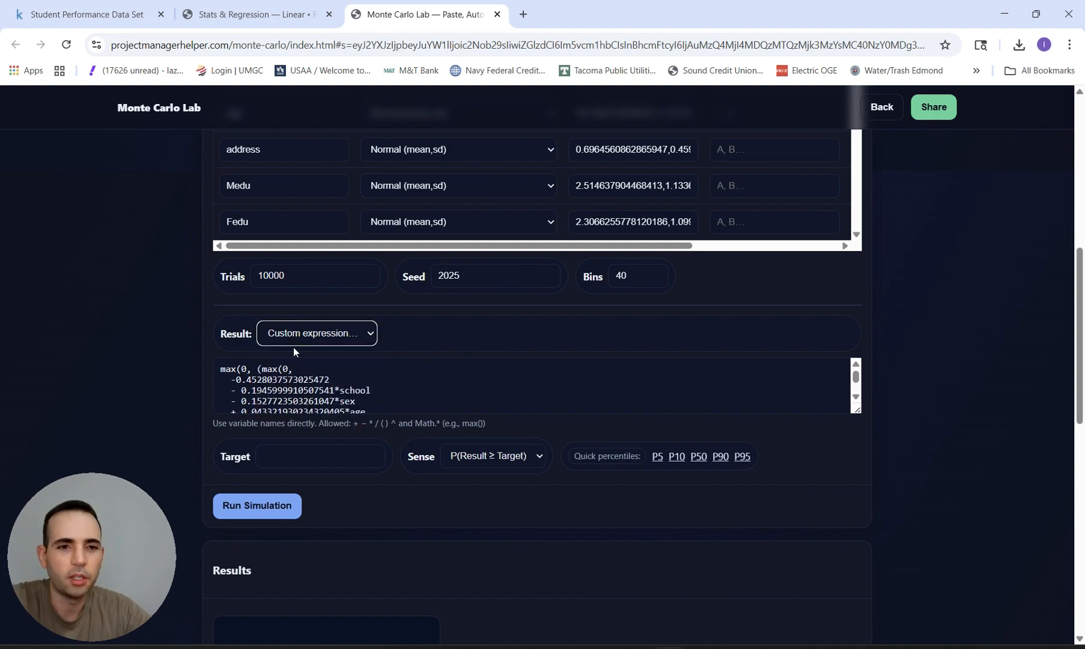
scroll(321, 405, down, 10)
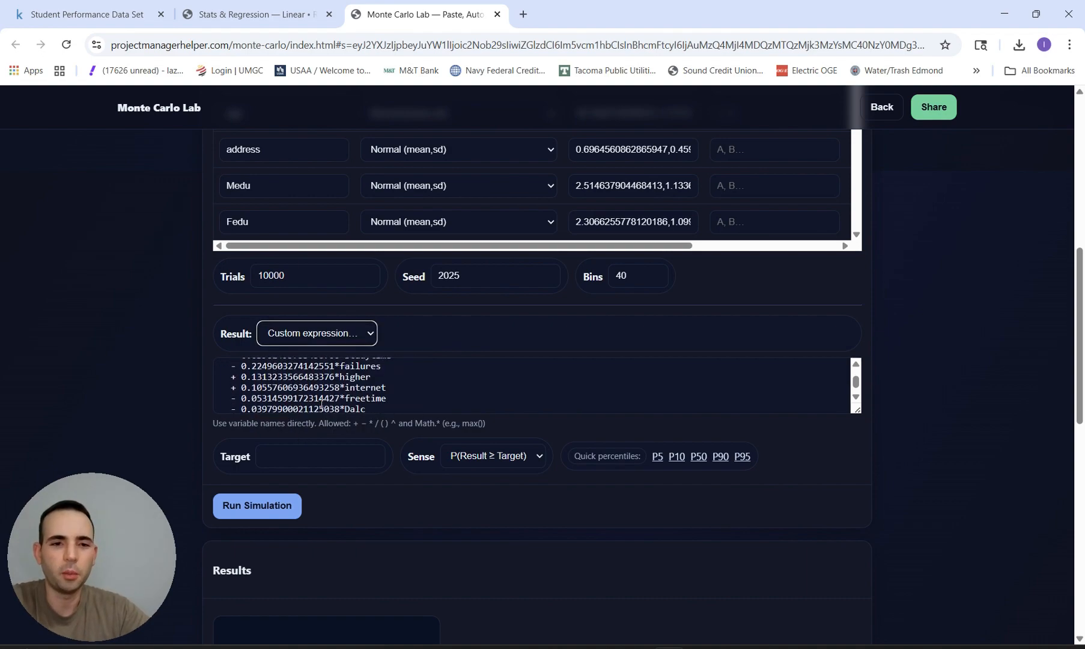
scroll(321, 403, up, 11)
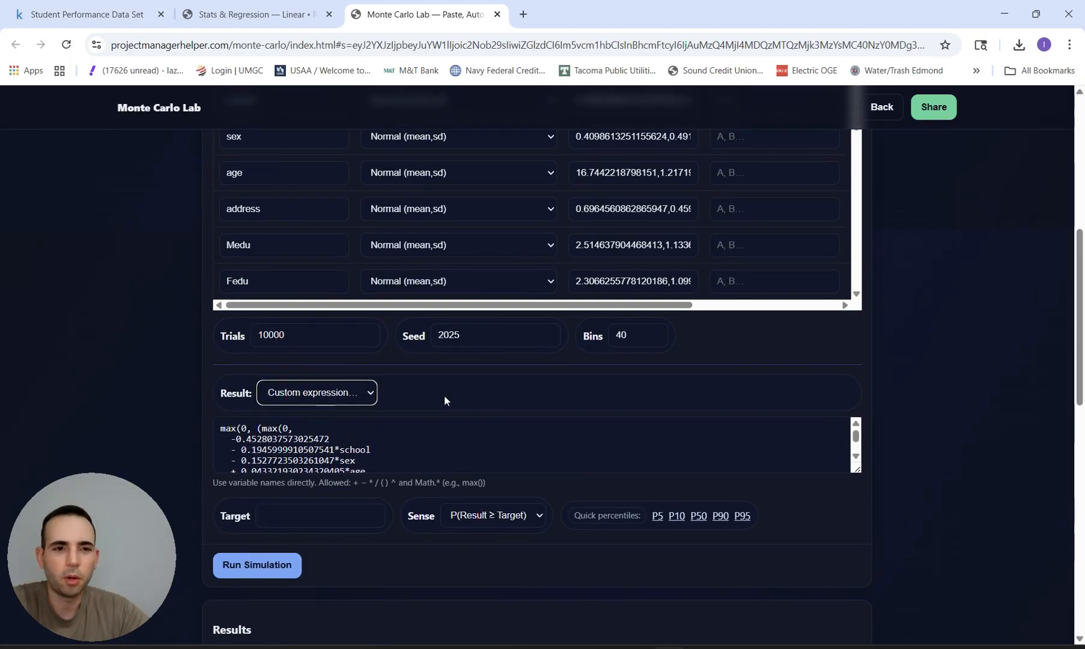
Review the distributions and parameters of all simulation variables, from school through G1, G2 and Residual.
scroll(444, 394, up, 2)
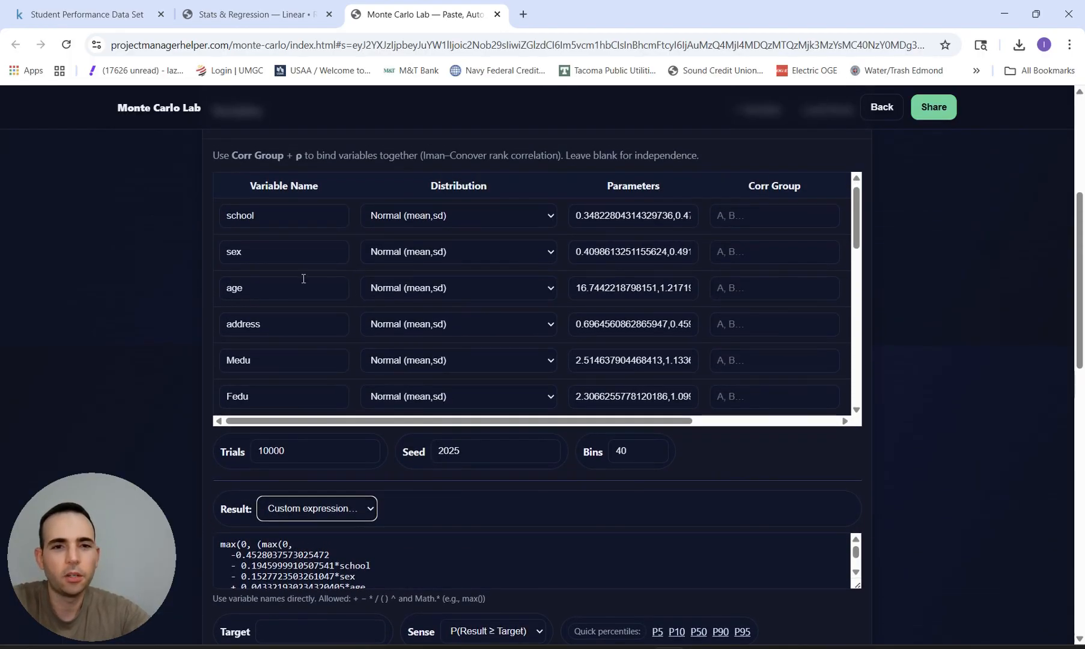
scroll(304, 278, down, 4)
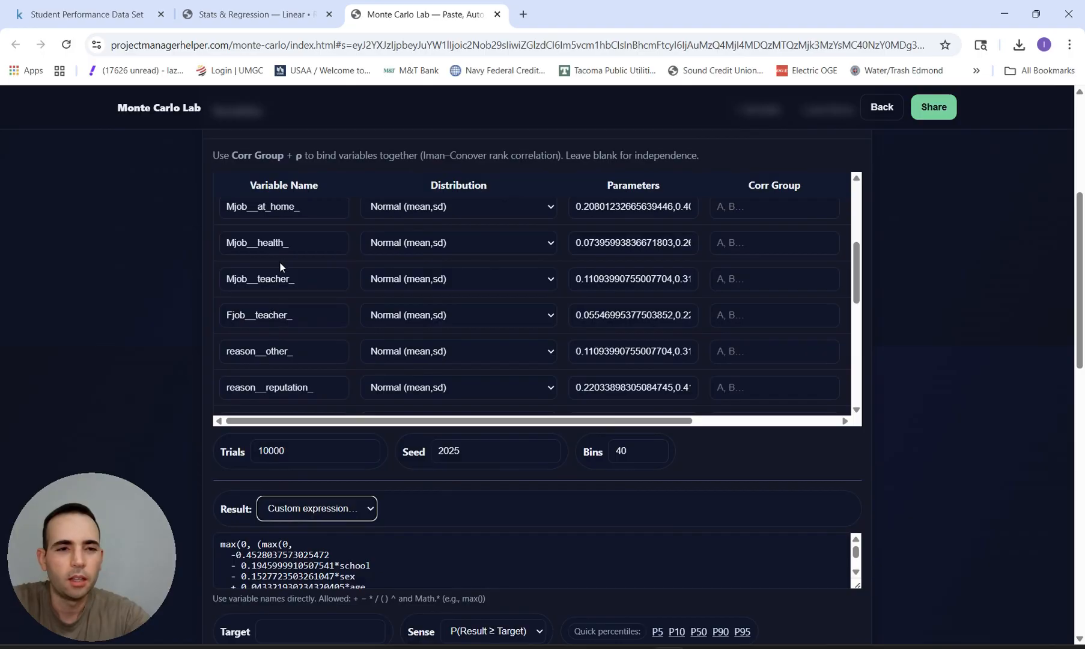
scroll(299, 342, down, 2)
scroll(464, 306, up, 2)
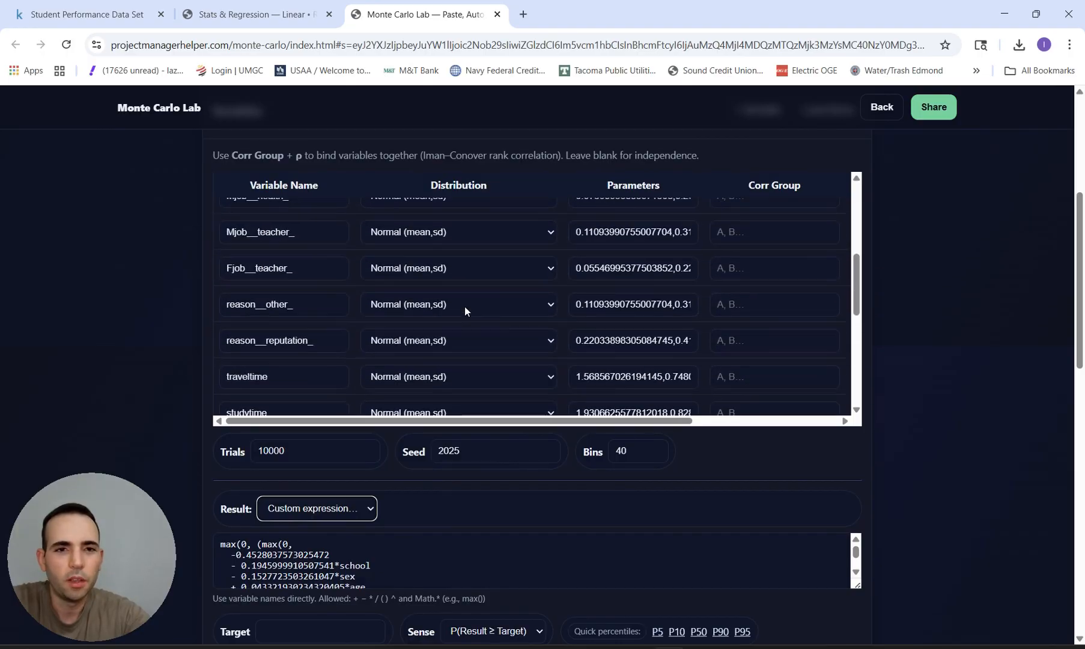
scroll(466, 283, down, 4)
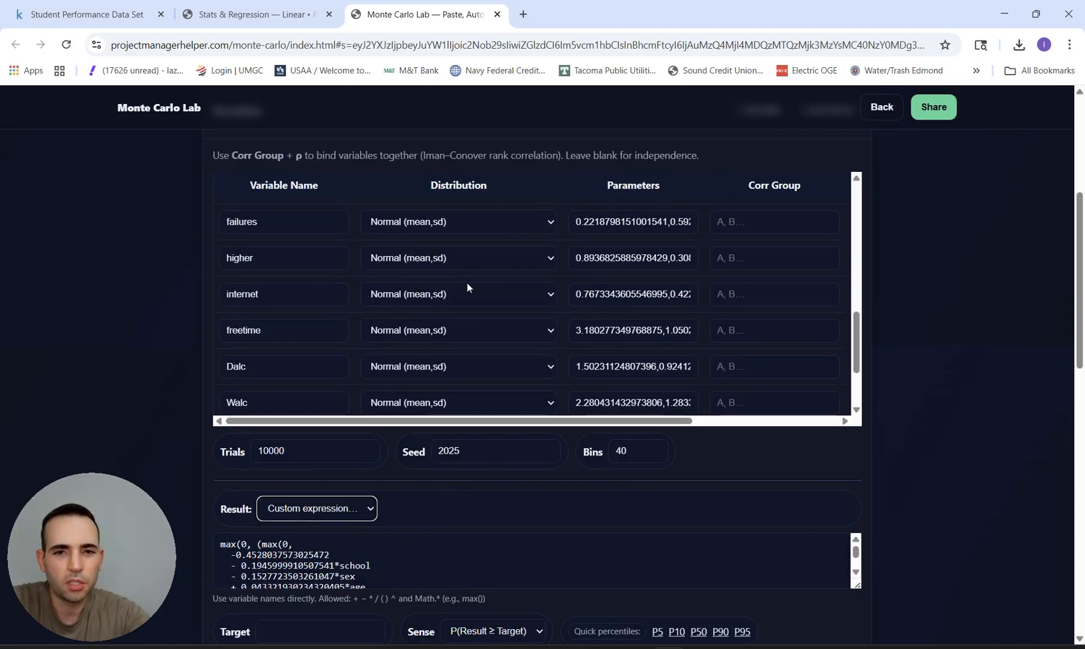
scroll(644, 291, down, 3)
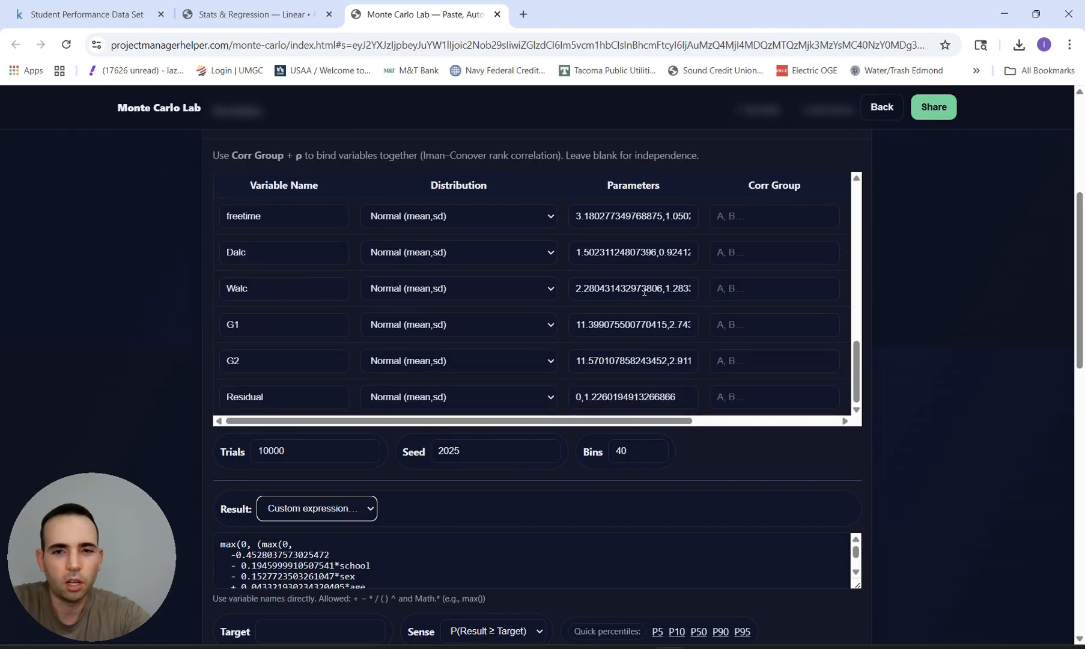
scroll(677, 306, up, 5)
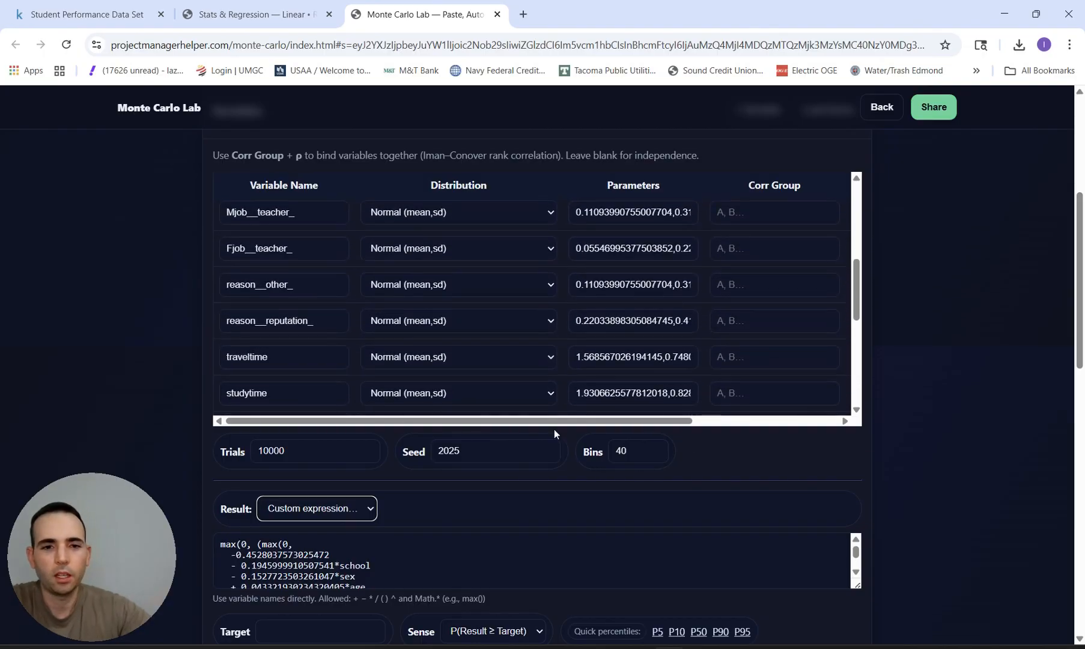
Run the Monte Carlo simulation on the Ridge model's custom expression.
scroll(550, 520, down, 1)
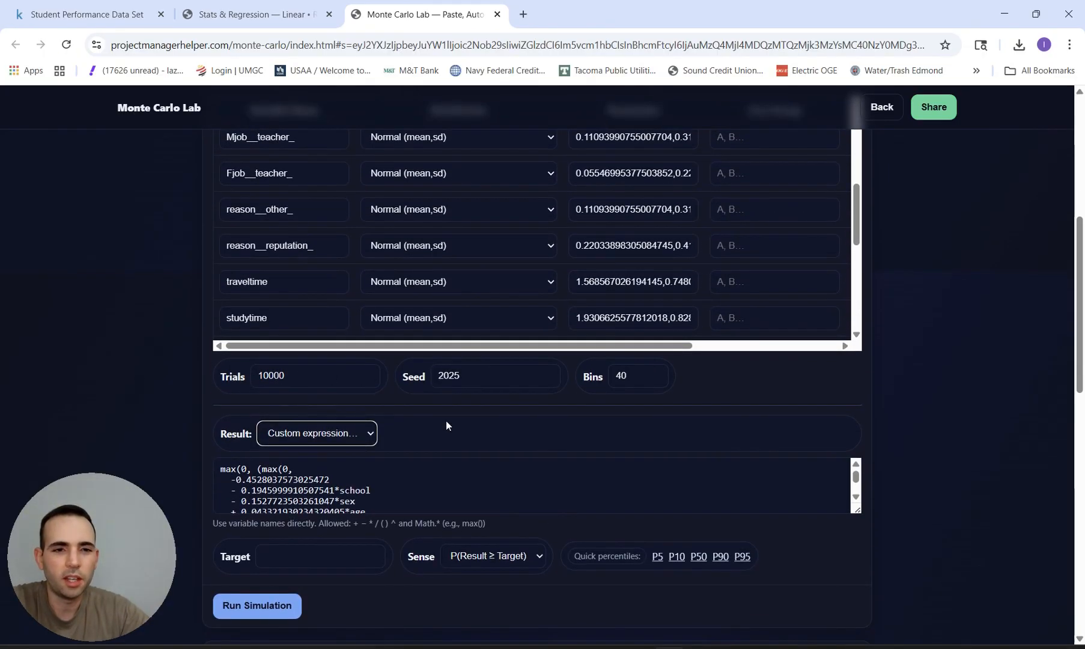
scroll(446, 420, down, 3)
click(265, 435)
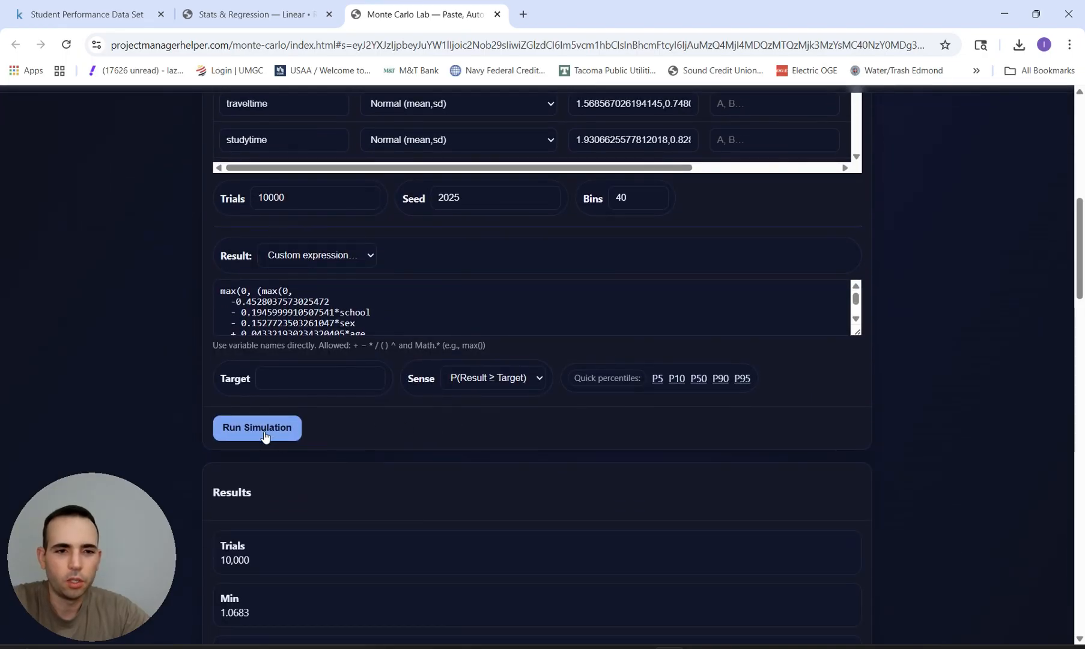
Examine the simulated result histogram and the summary statistics, including mean, standard deviation and P10/P50/P90.
scroll(405, 429, down, 10)
scroll(405, 428, down, 3)
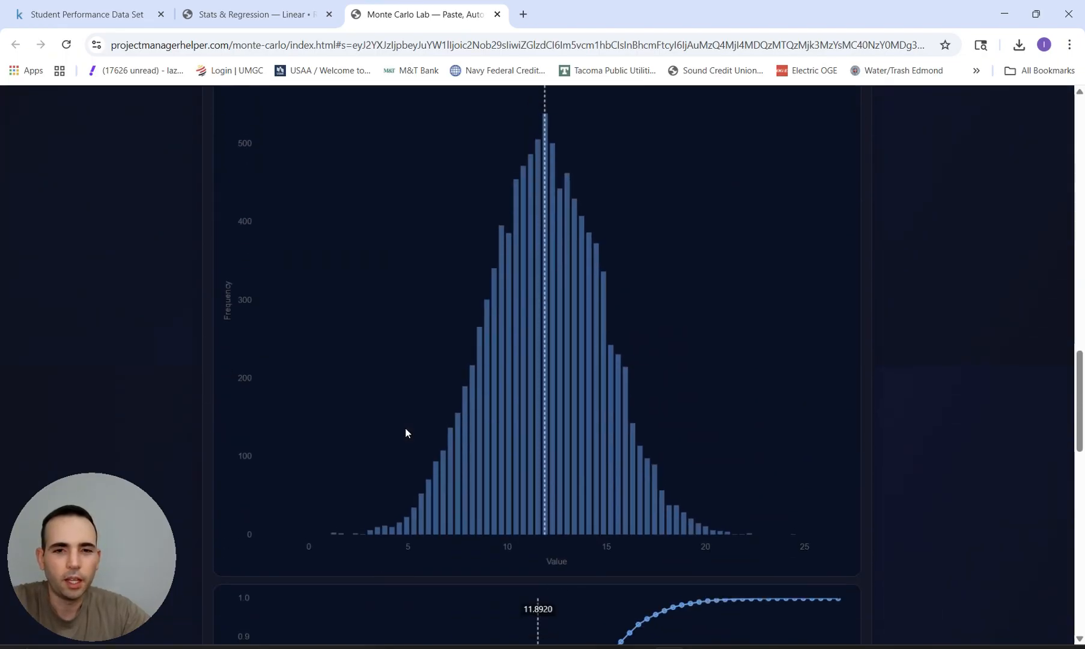
scroll(405, 429, up, 1)
scroll(405, 428, down, 1)
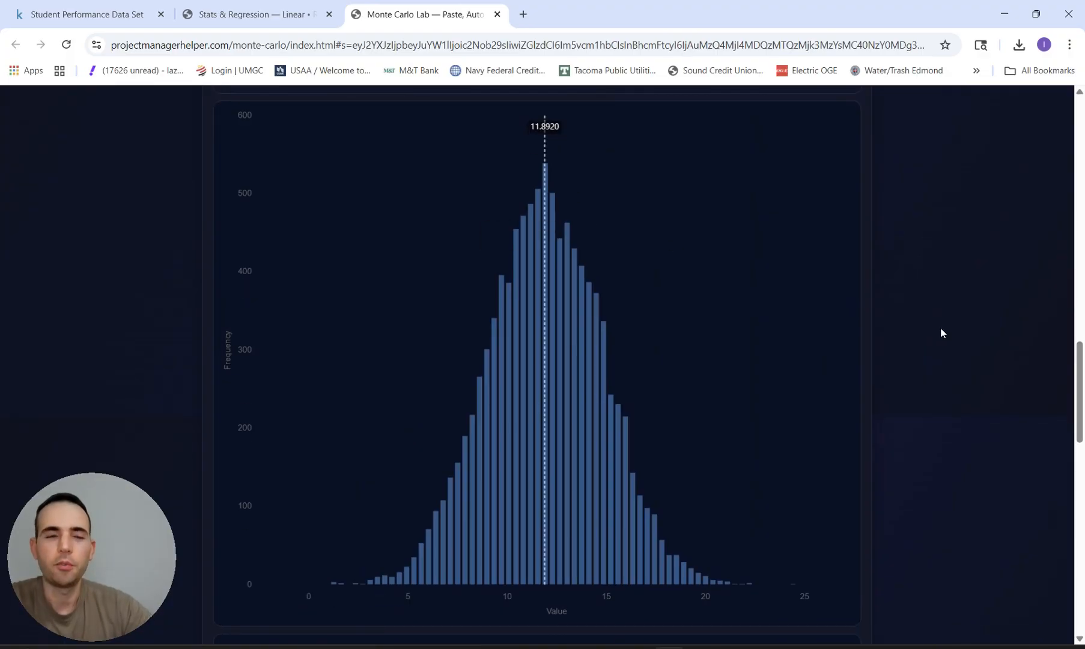
scroll(826, 284, down, 1)
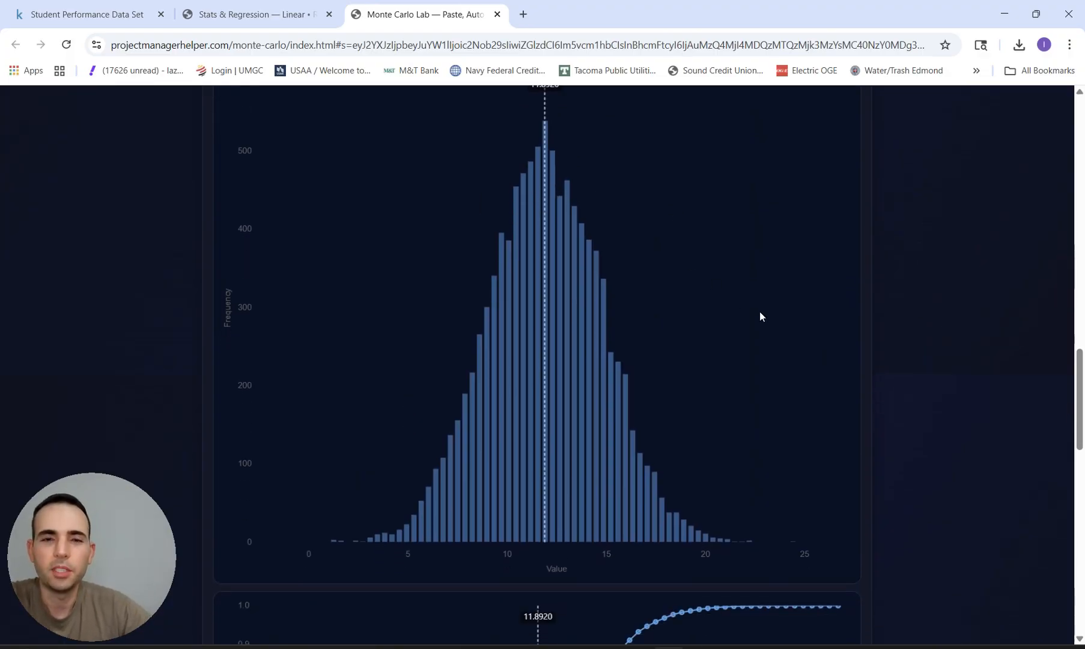
scroll(759, 311, up, 1)
scroll(741, 336, down, 5)
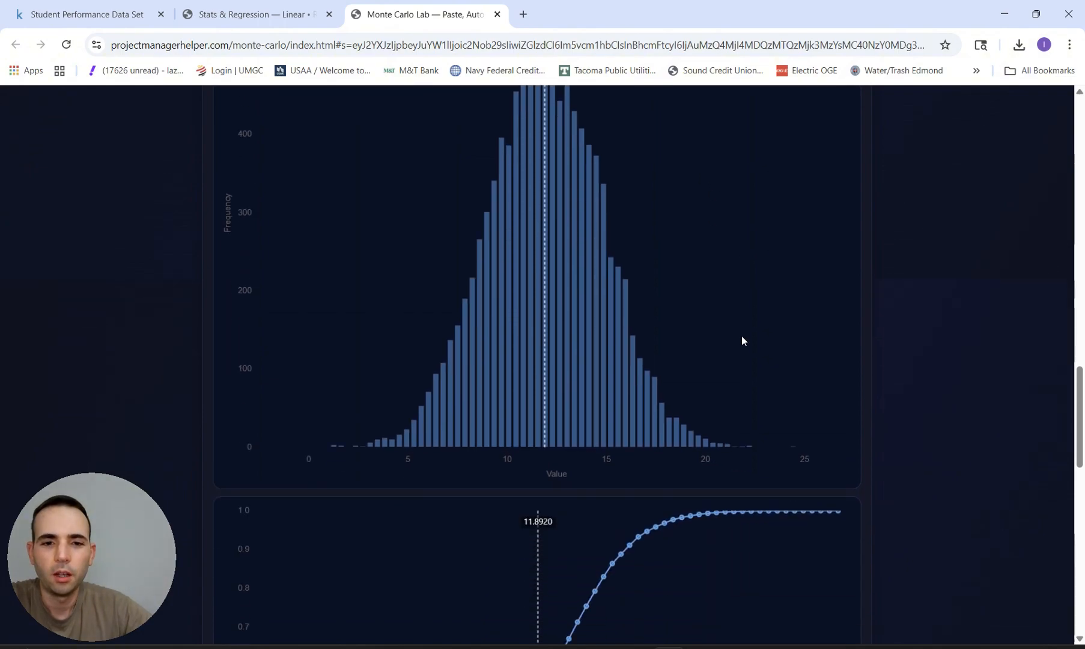
scroll(741, 337, up, 9)
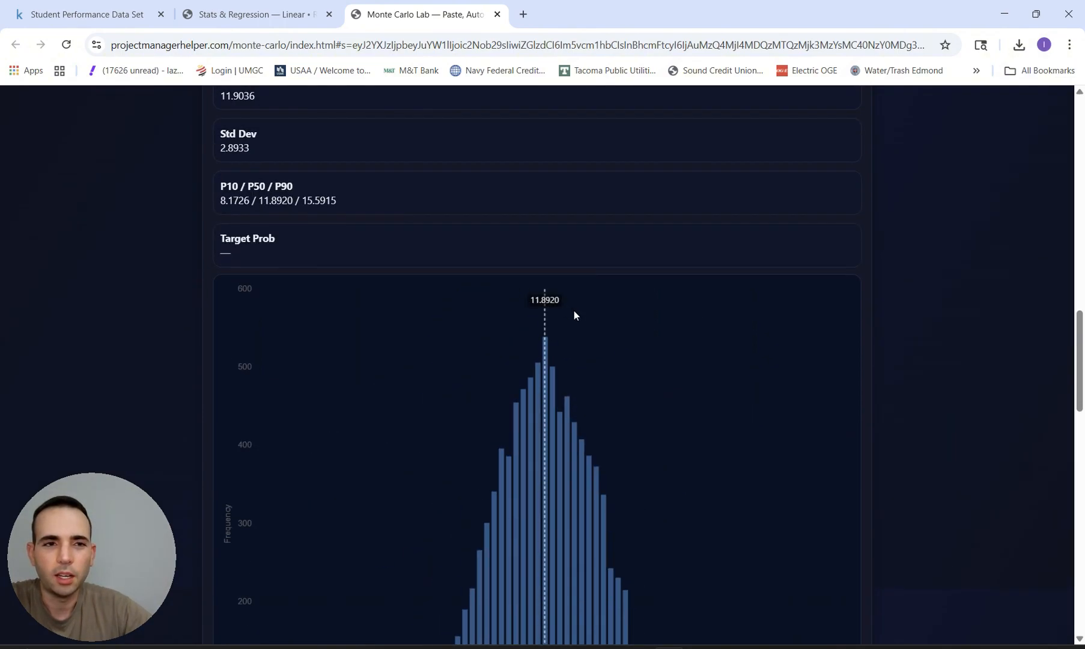
scroll(574, 310, up, 3)
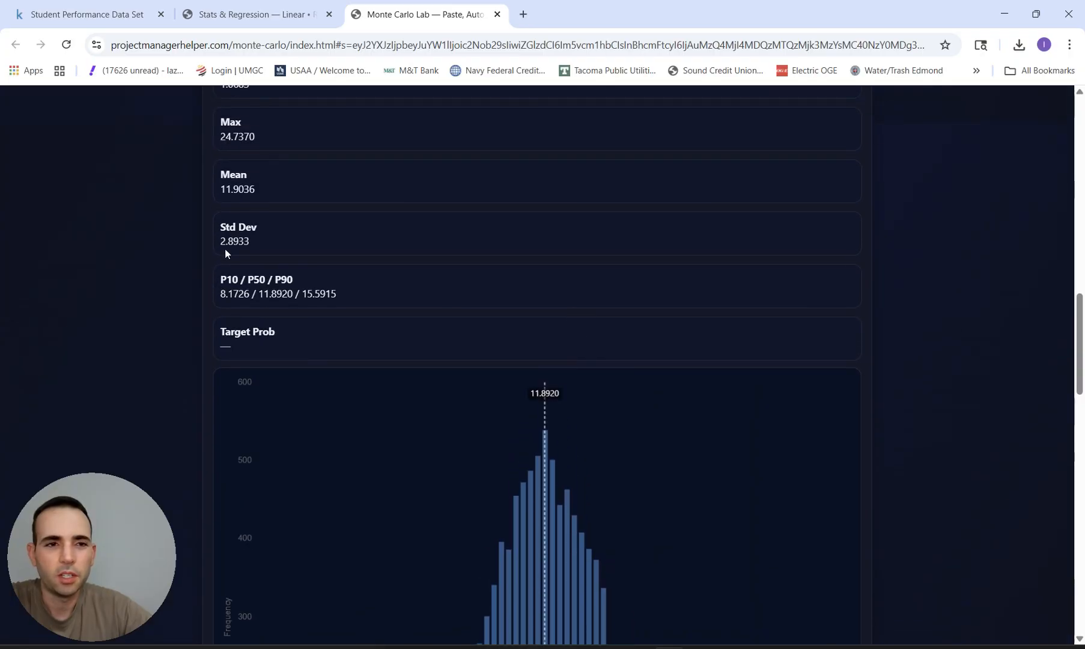
scroll(449, 270, down, 2)
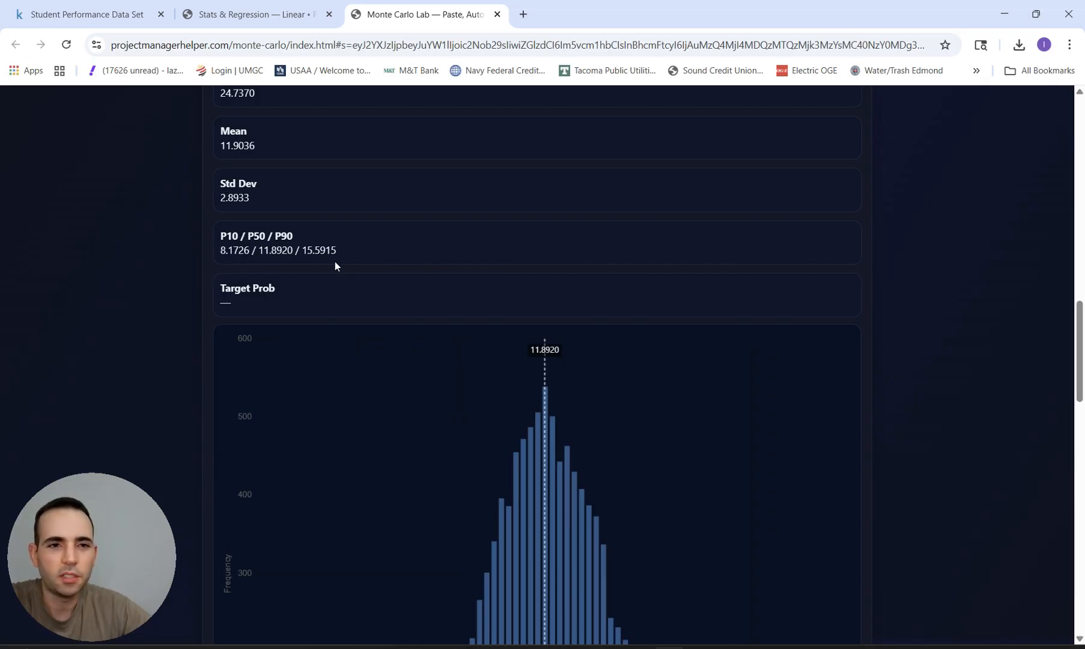
Set the result percentile to 95% and check its marker on the cumulative curve and the histogram.
scroll(472, 262, down, 8)
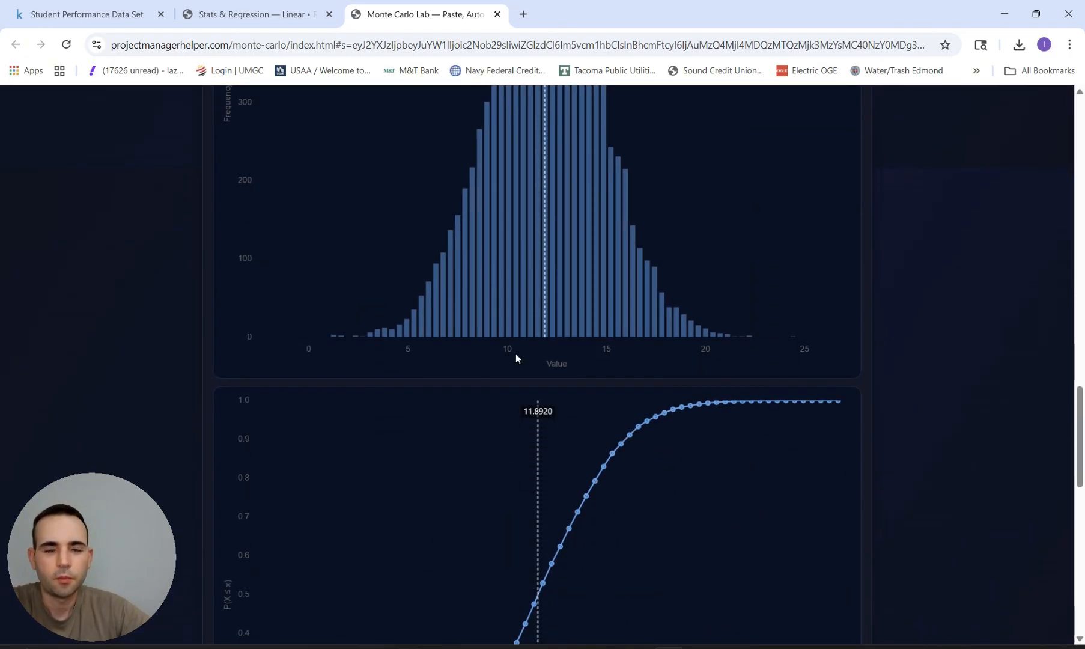
scroll(523, 385, down, 5)
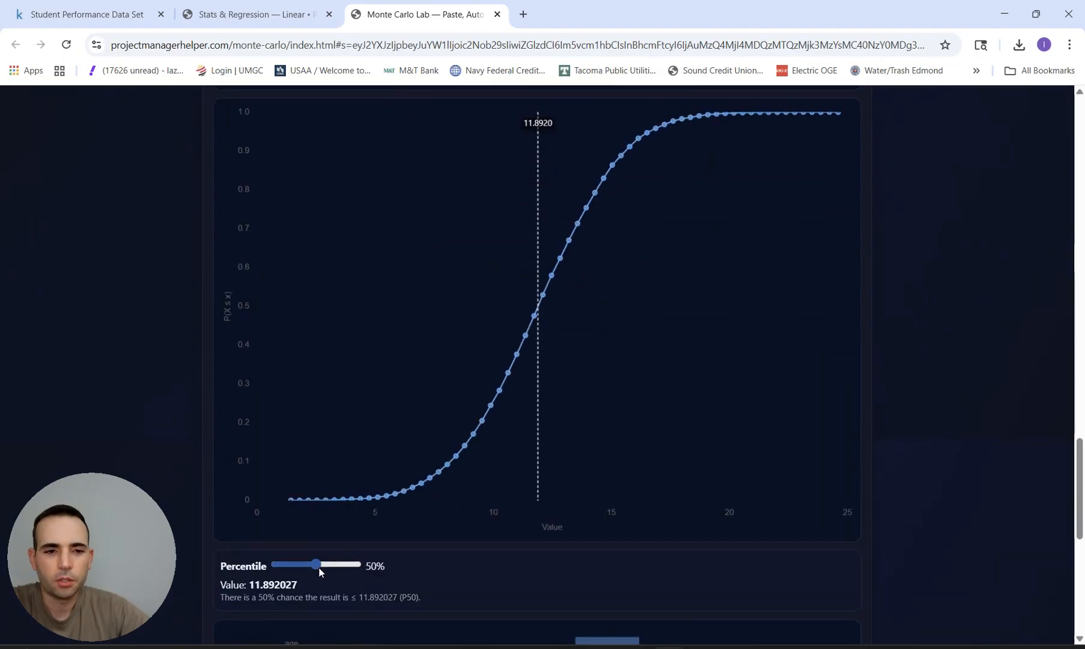
drag(318, 566, 352, 569)
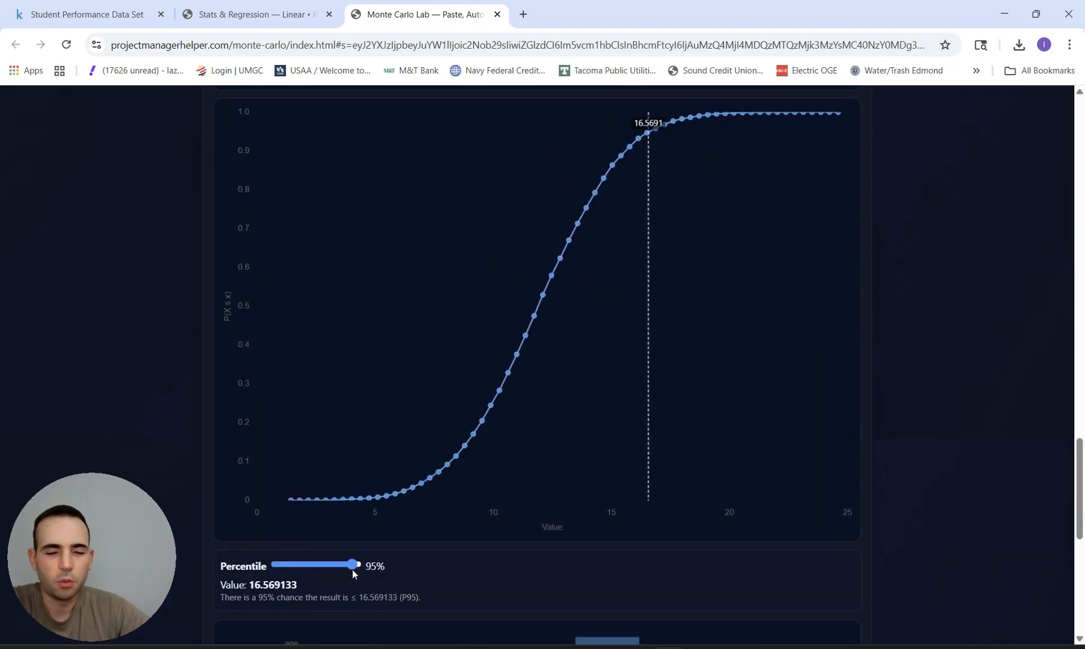
scroll(566, 320, up, 8)
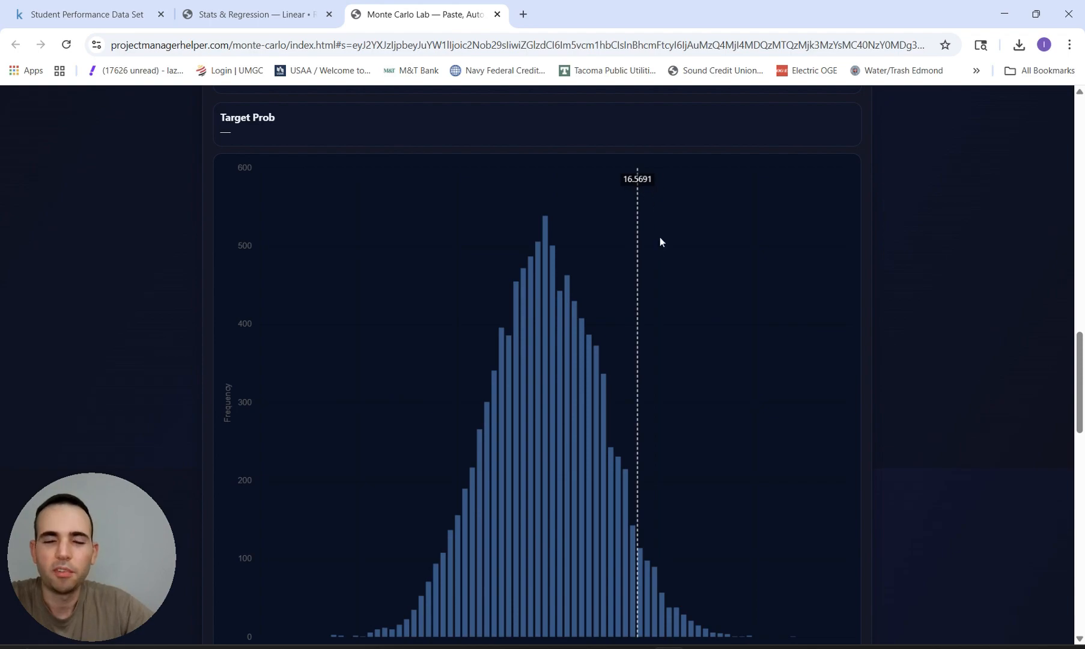
Inspect the sensitivity chart and compare the variables' Pearson correlations, including age, Mjob__at_home_ and address.
scroll(659, 238, down, 20)
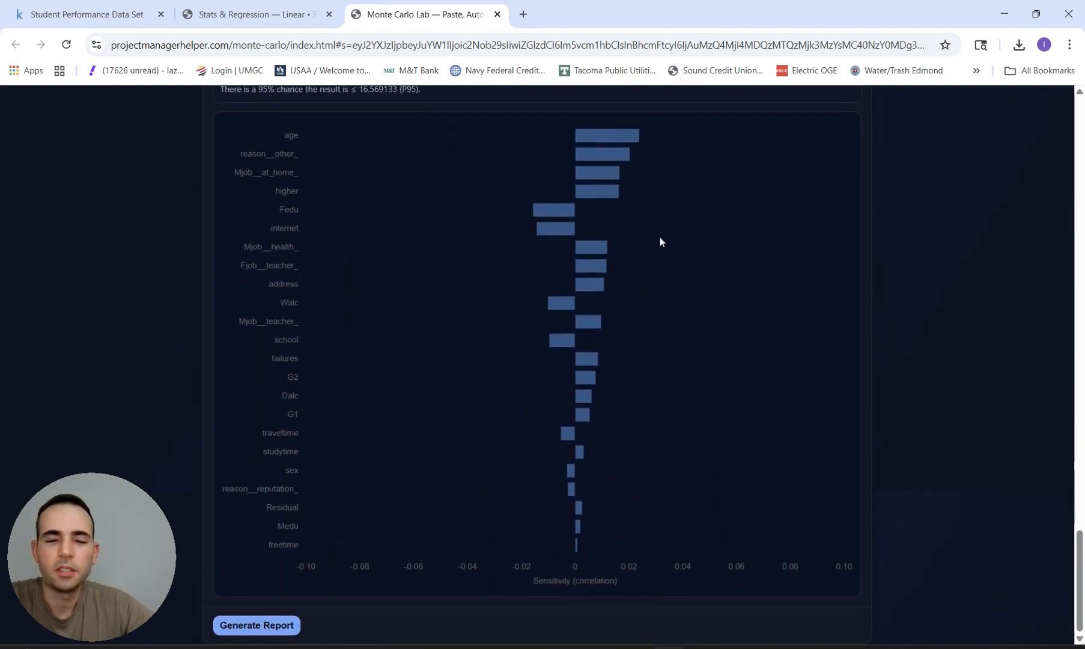
scroll(677, 337, up, 1)
scroll(567, 244, down, 1)
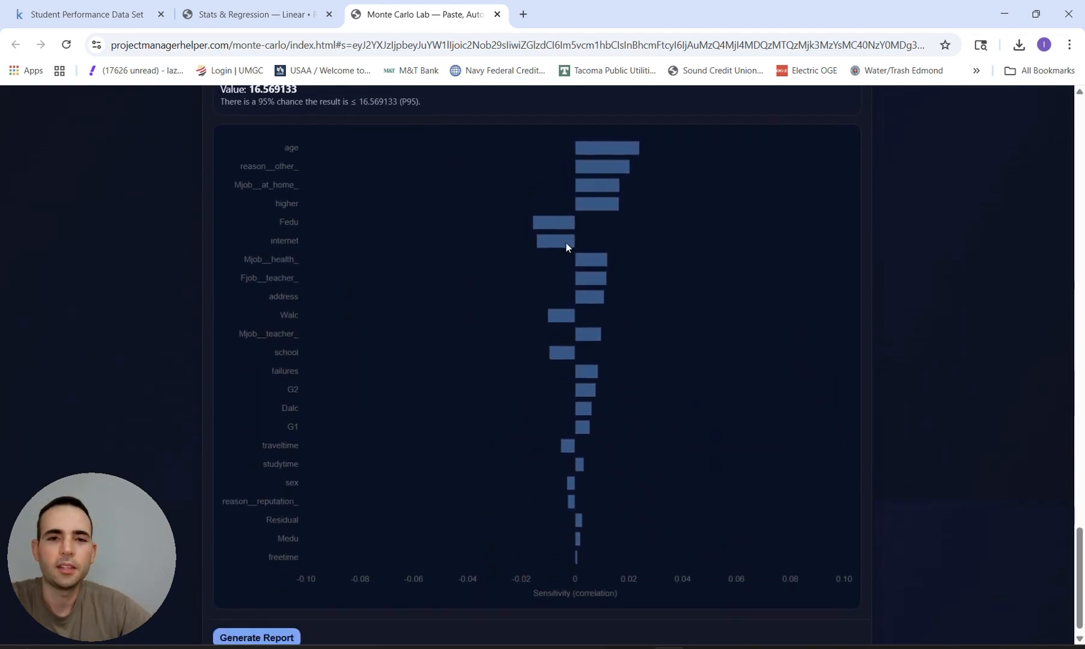
scroll(567, 245, up, 1)
scroll(321, 167, down, 1)
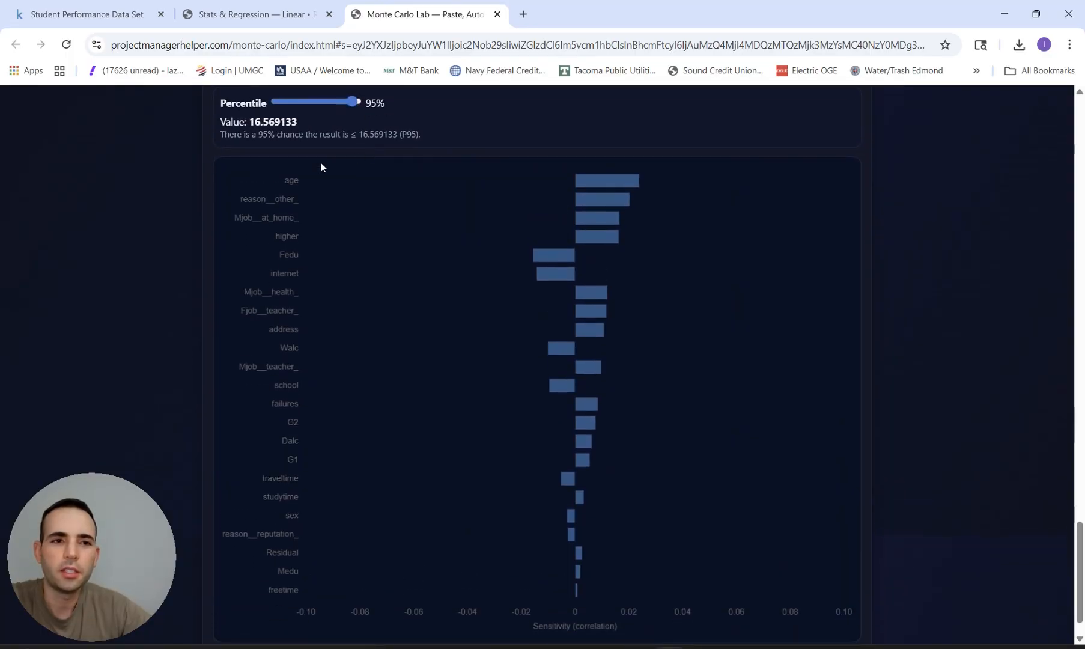
scroll(172, 222, down, 1)
scroll(139, 324, up, 3)
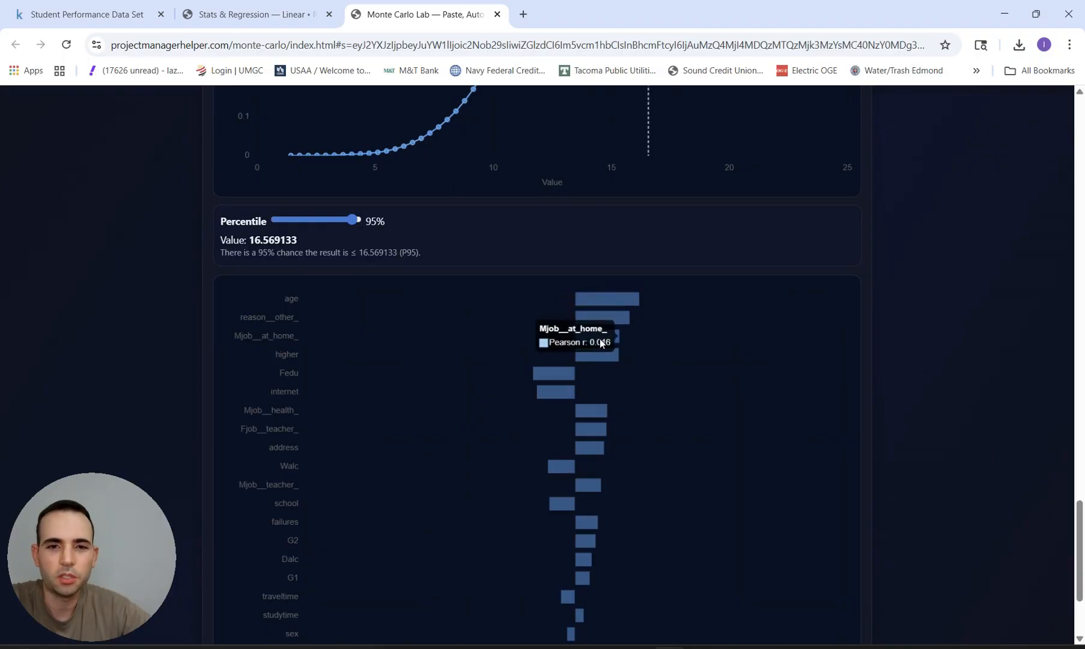
scroll(592, 444, down, 1)
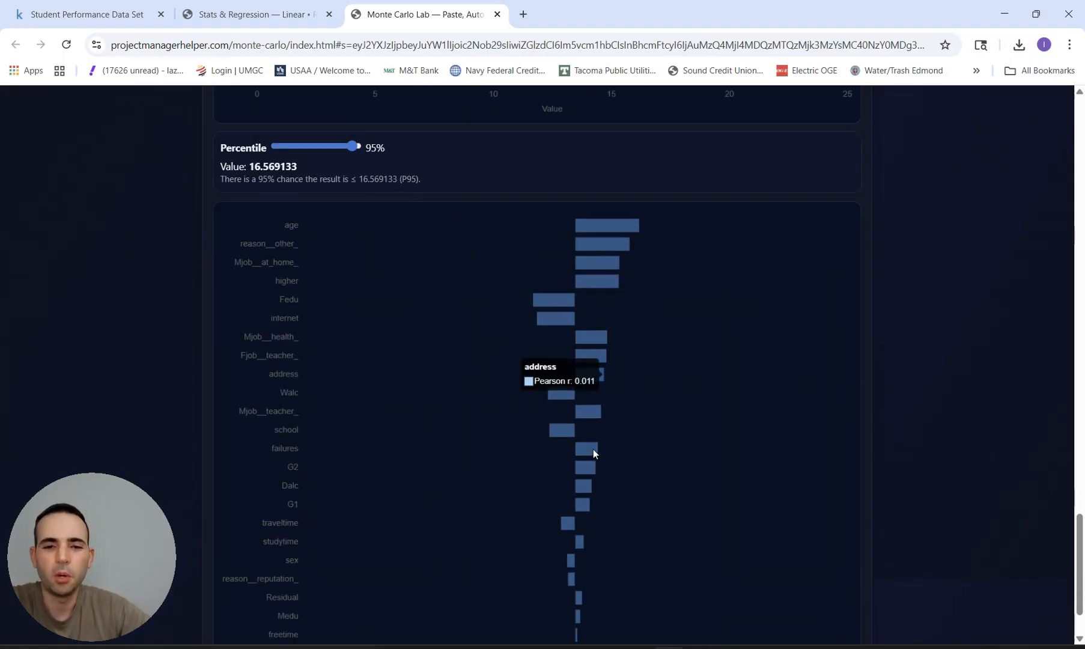
scroll(594, 448, down, 1)
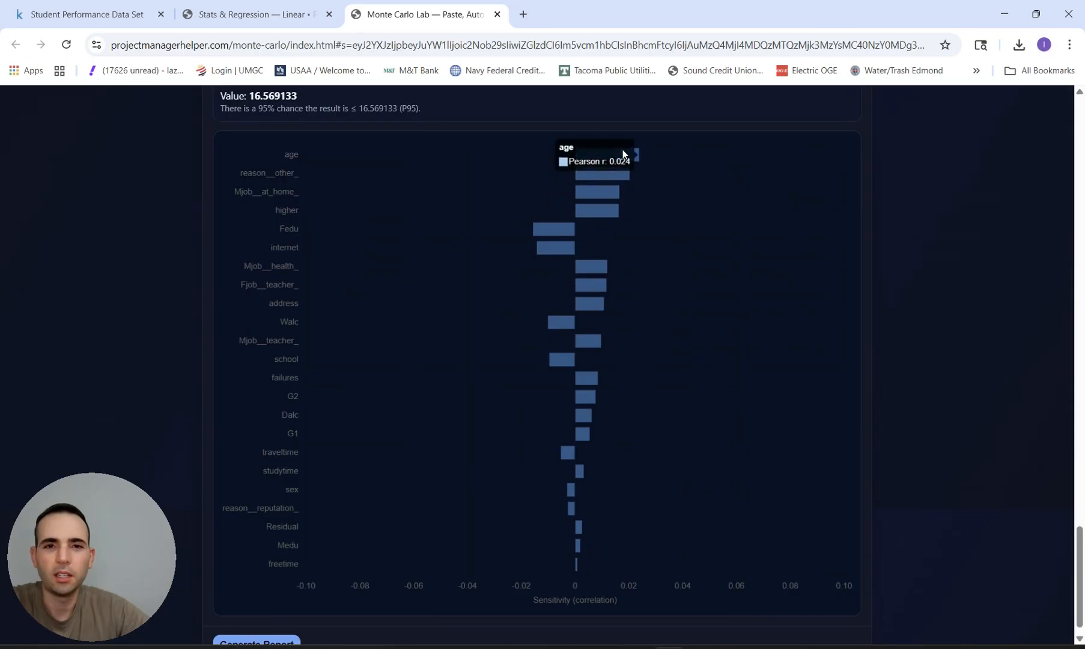
scroll(748, 257, down, 1)
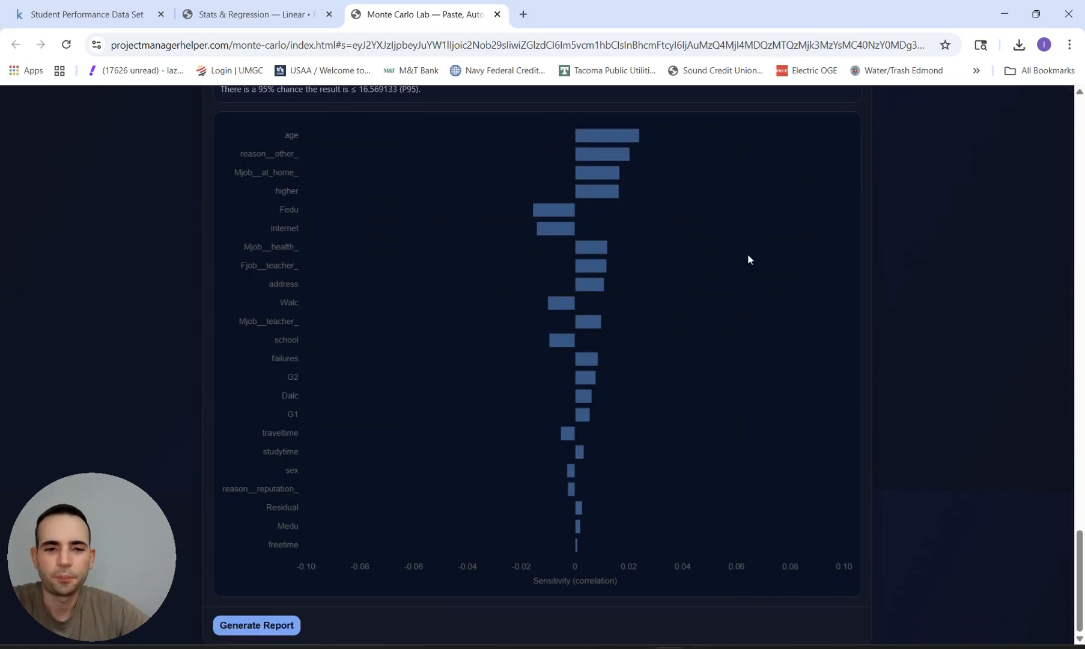
Generate the Monte Carlo report and review its overview, expression, variable distributions, summary statistics and charts.
click(240, 626)
scroll(402, 341, down, 2)
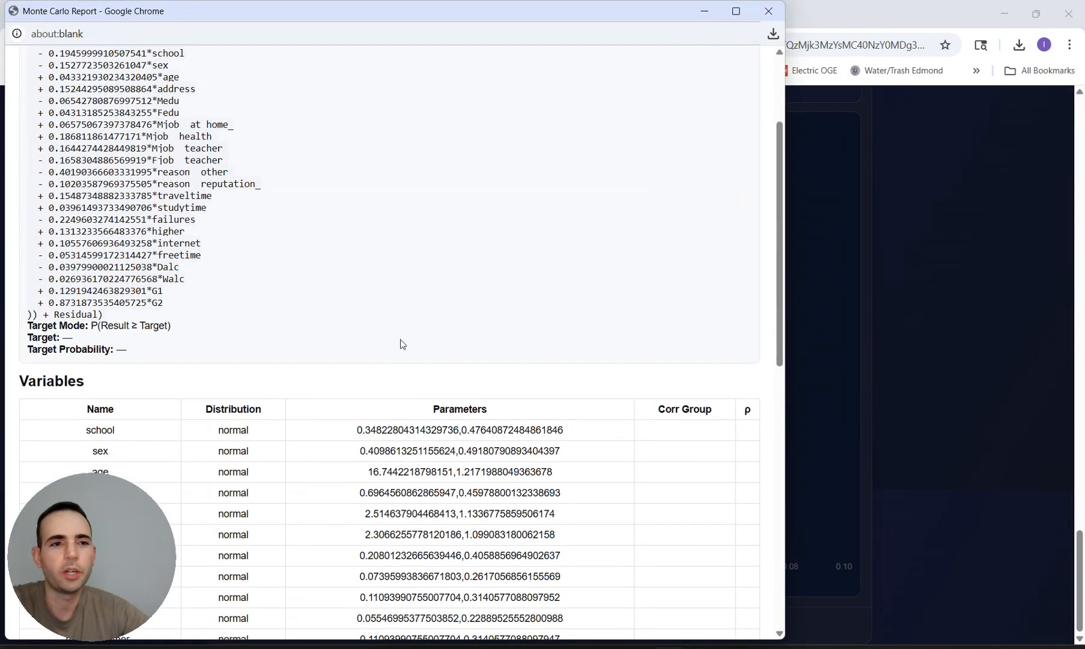
scroll(402, 344, down, 2)
scroll(244, 184, up, 3)
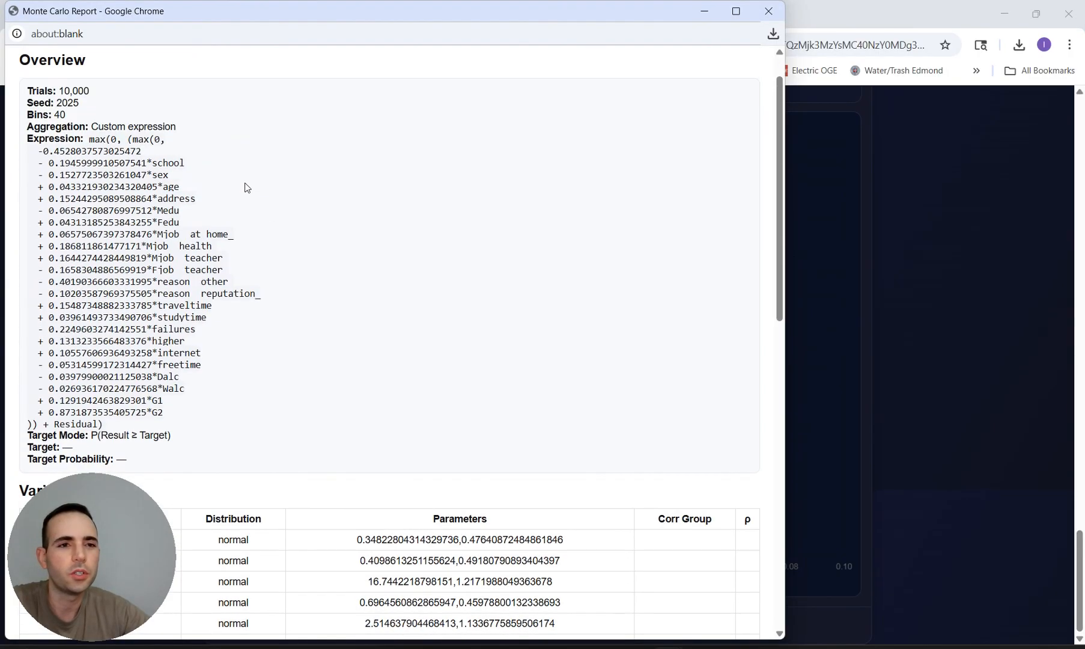
scroll(244, 185, down, 7)
scroll(245, 187, down, 1)
scroll(385, 253, up, 3)
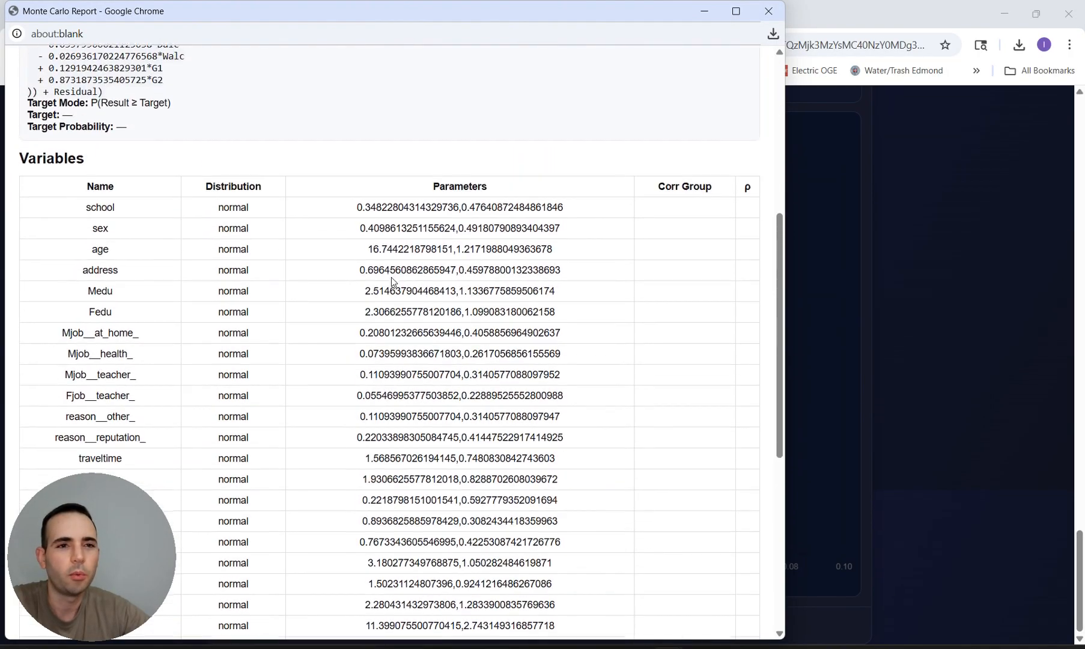
scroll(391, 280, down, 7)
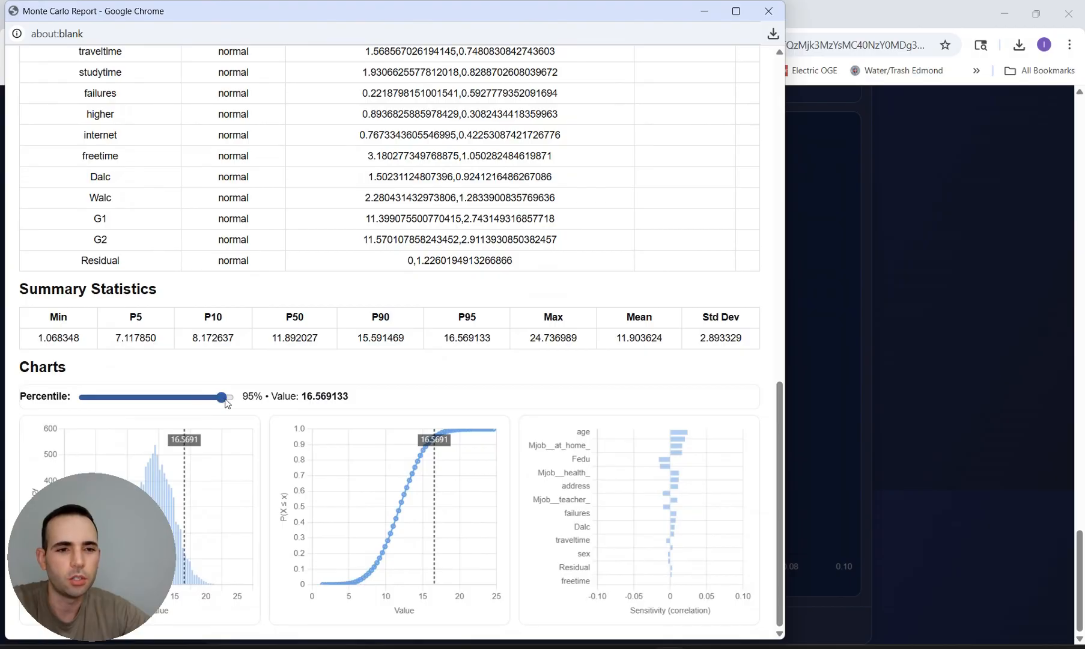
Lower the report's percentile marker from the 95% position, look over the variables table again and close the report.
mouse_move(222, 397)
mouse_down()
mouse_move(114, 406)
mouse_move(204, 406)
mouse_up()
scroll(463, 328, up, 15)
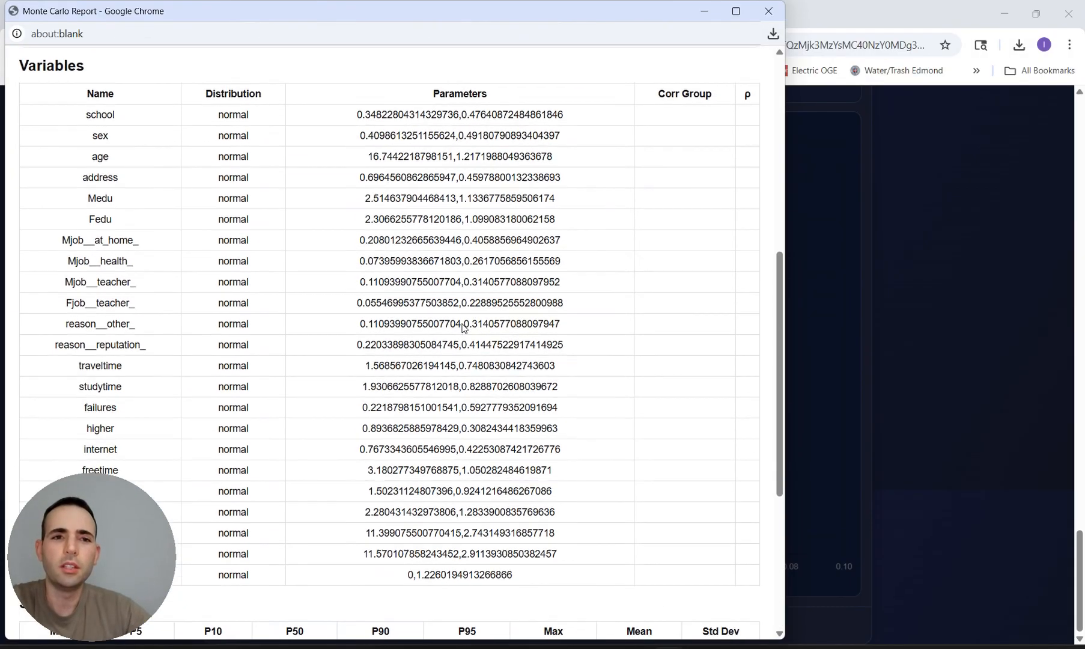
click(768, 11)
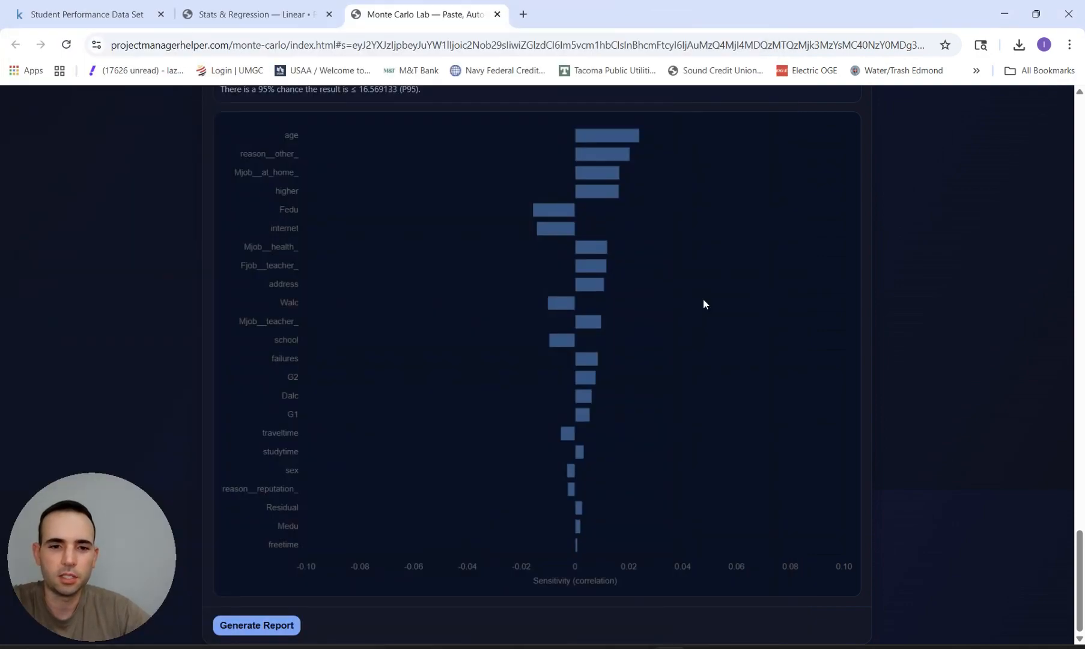
Return to the regression page, set the Variable Optimization objective to Lowest and run the optimization.
scroll(703, 304, up, 15)
scroll(703, 303, up, 3)
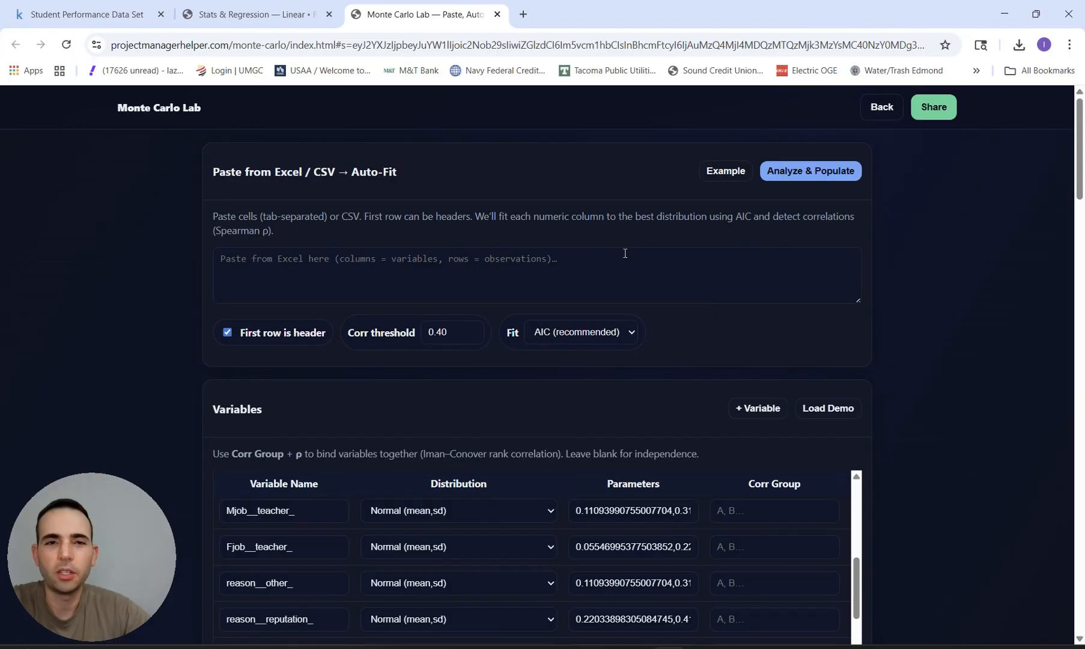
click(305, 19)
scroll(571, 346, down, 3)
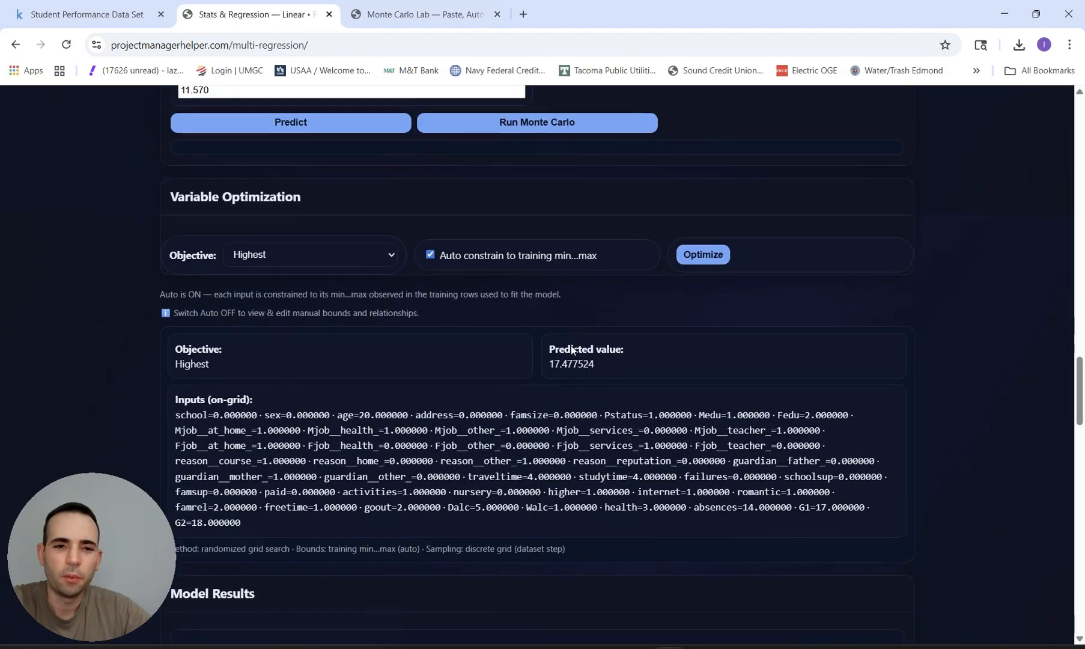
click(353, 242)
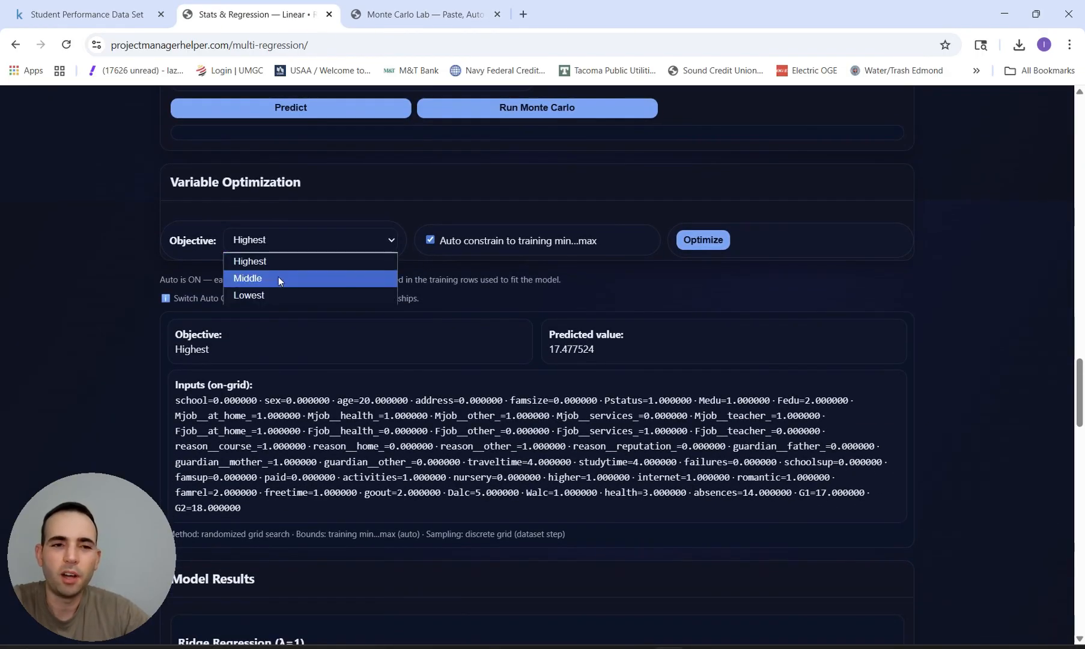
click(273, 297)
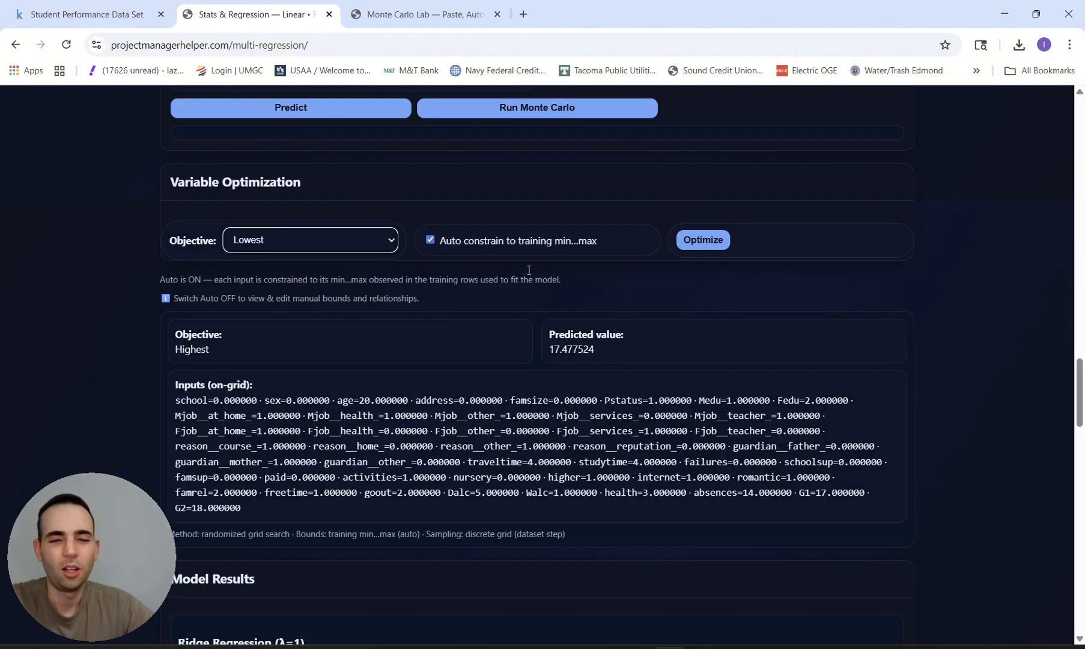
click(708, 245)
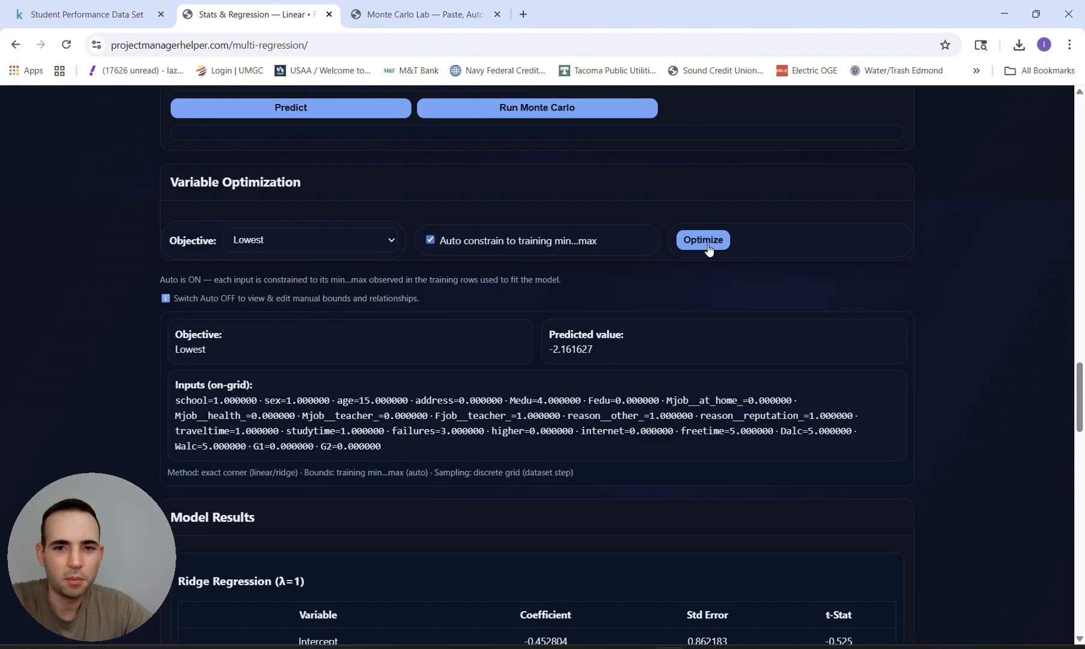
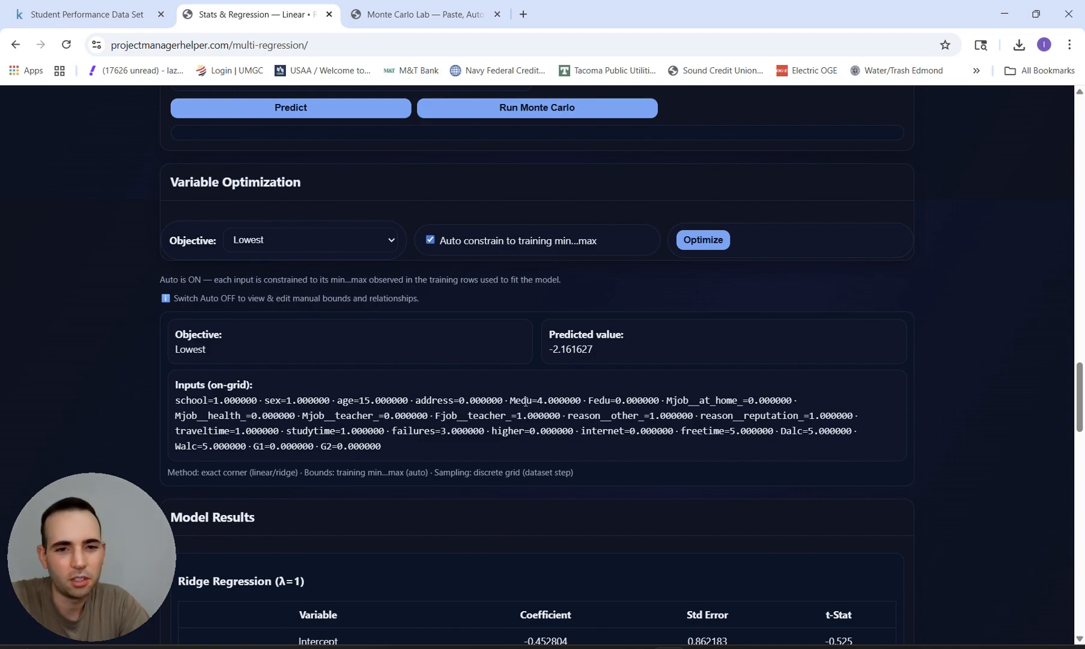
Check the category encodings on the Legends sheet of the student-por_transformed_full workbook in Excel.
mouse_move(761, 648)
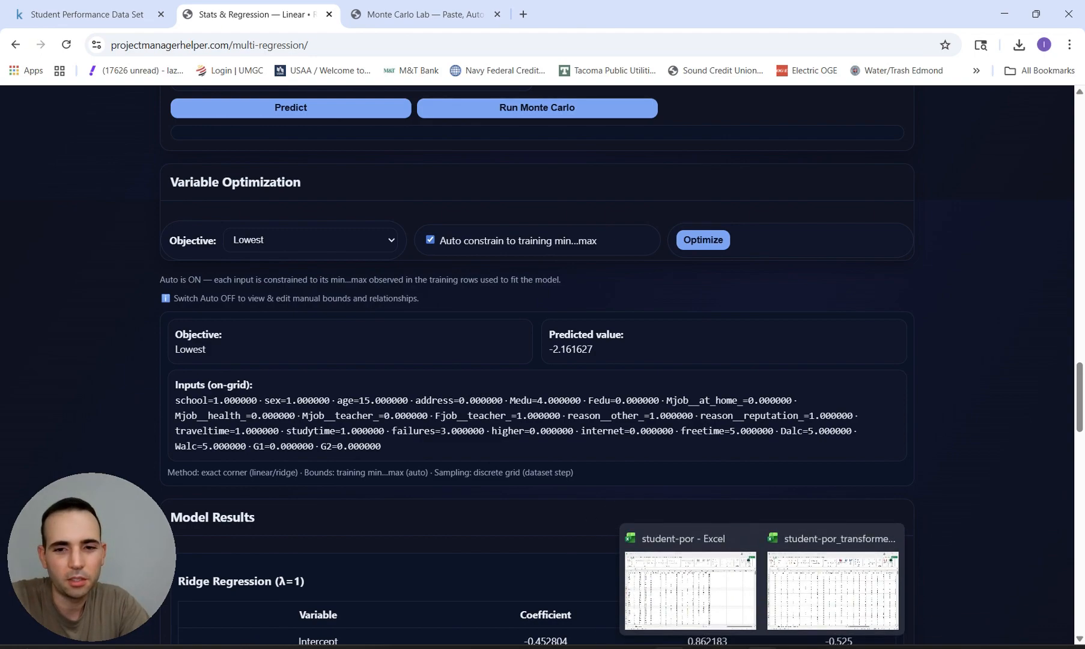
click(738, 592)
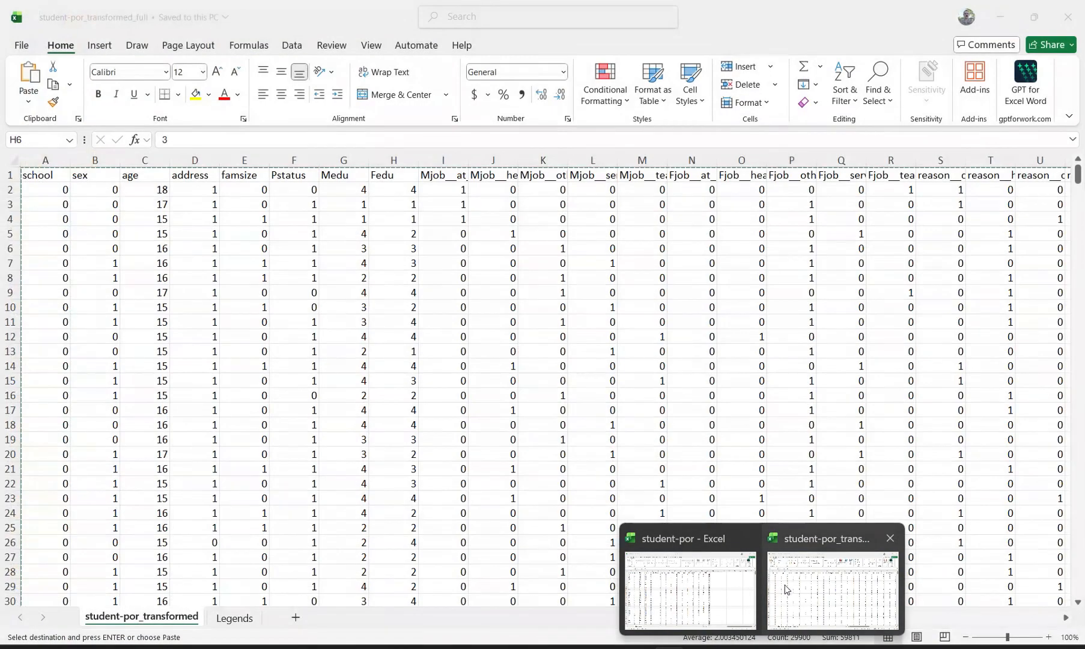
click(792, 586)
click(240, 619)
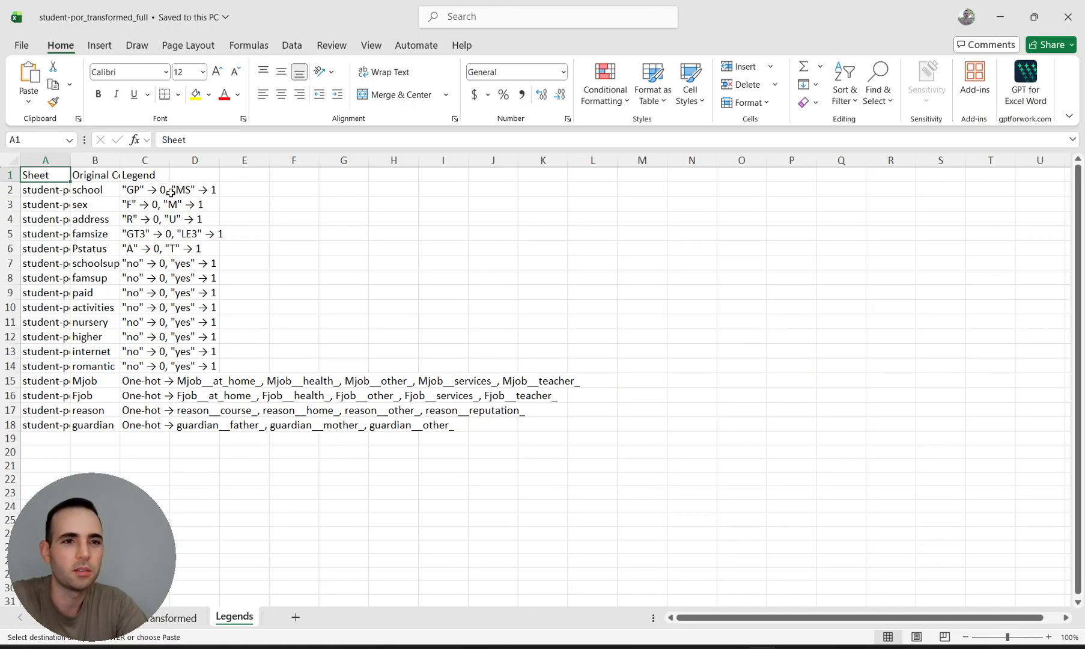
click(999, 16)
Look through the column descriptions and dataset information on the Kaggle Student Performance Data Set page.
click(108, 14)
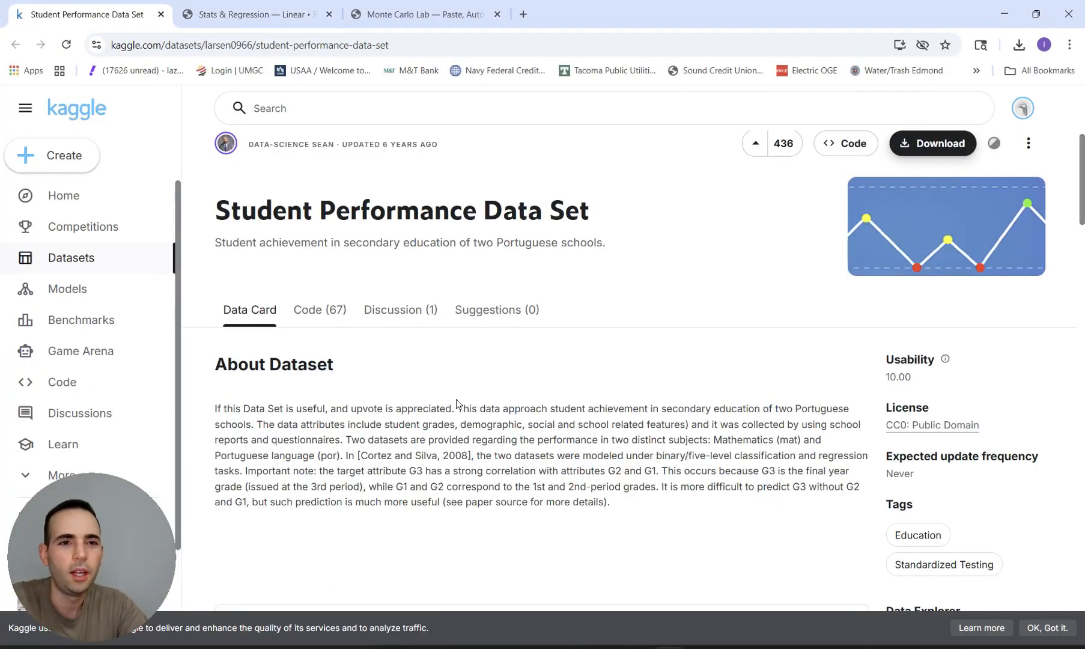
scroll(604, 371, down, 10)
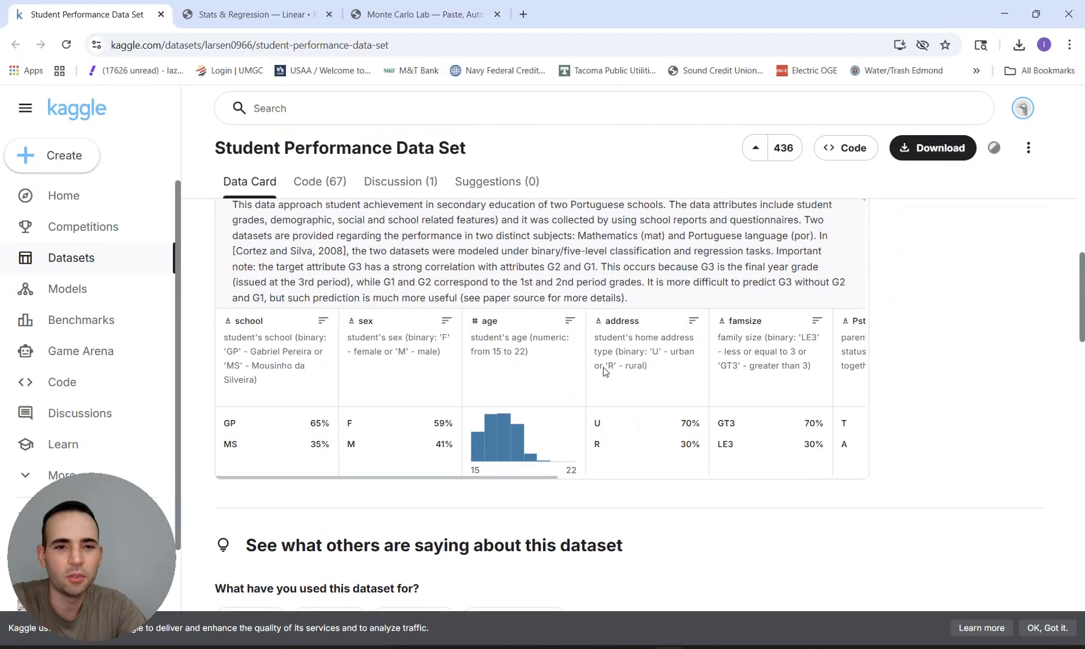
scroll(639, 435, down, 3)
scroll(575, 237, up, 3)
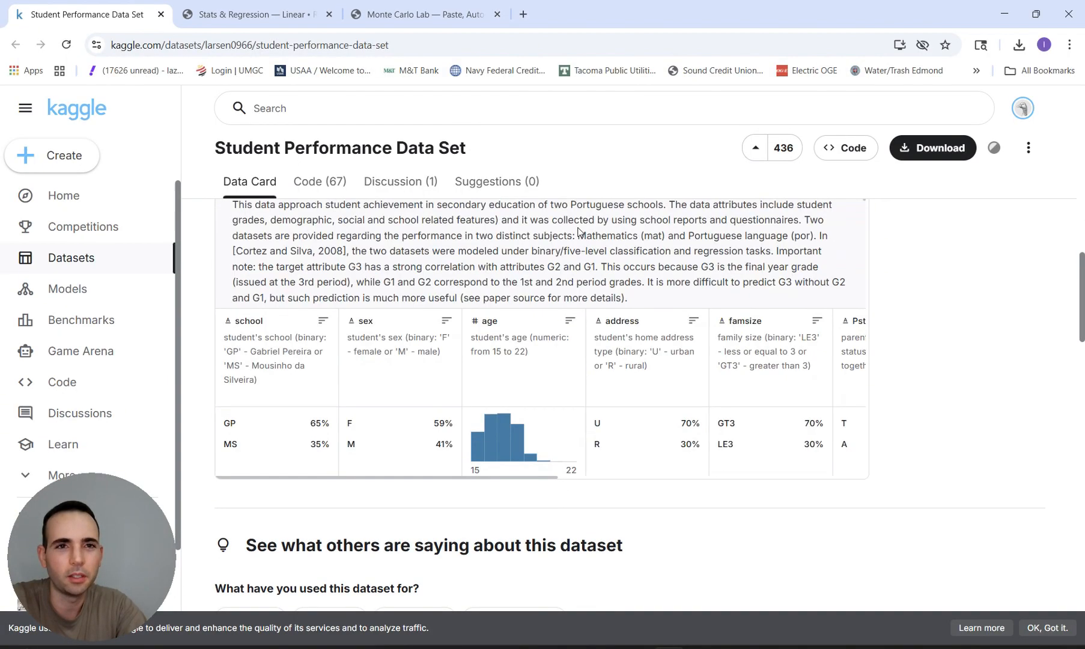
scroll(578, 231, up, 3)
click(423, 14)
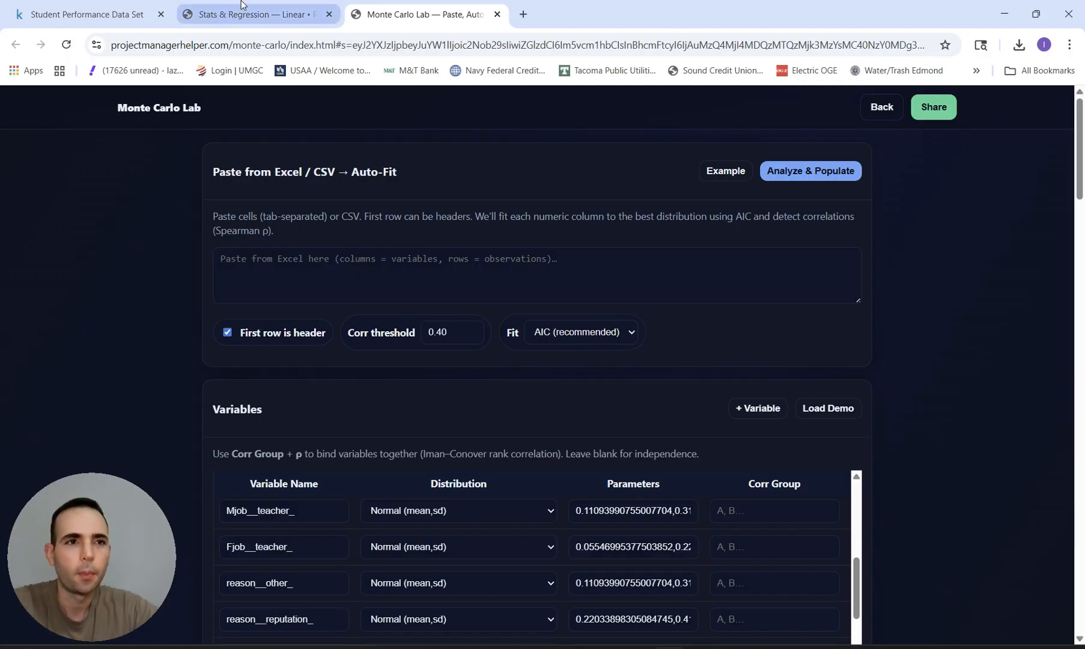
click(123, 15)
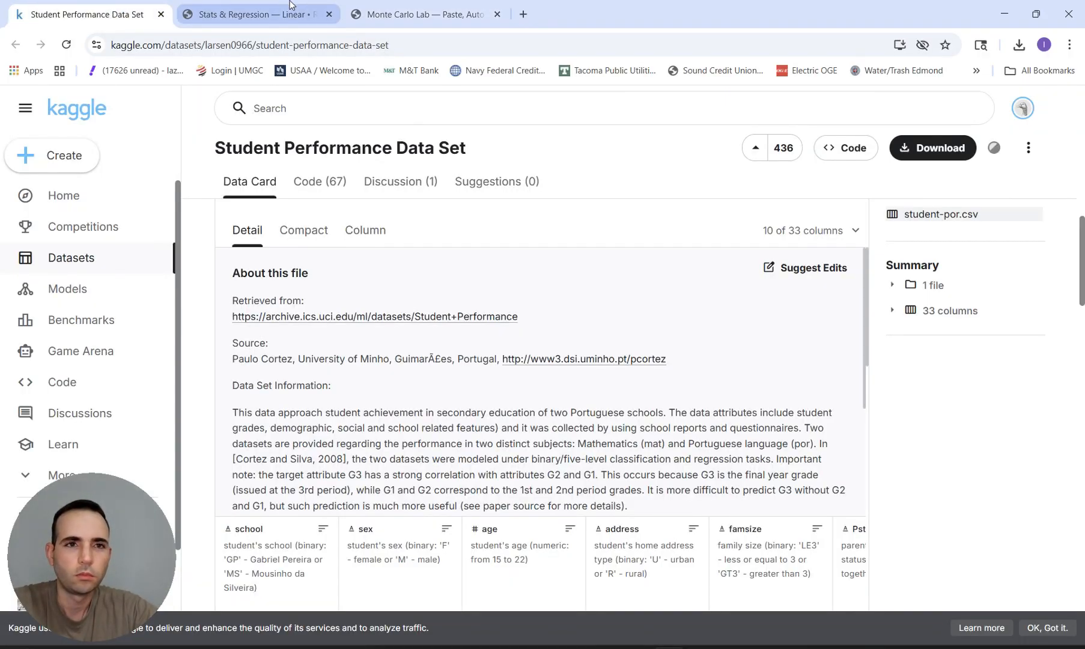
Predict the outcome on the regression page from the Lowest-objective inputs, and compare the prediction with the feature values and optimization result.
click(258, 14)
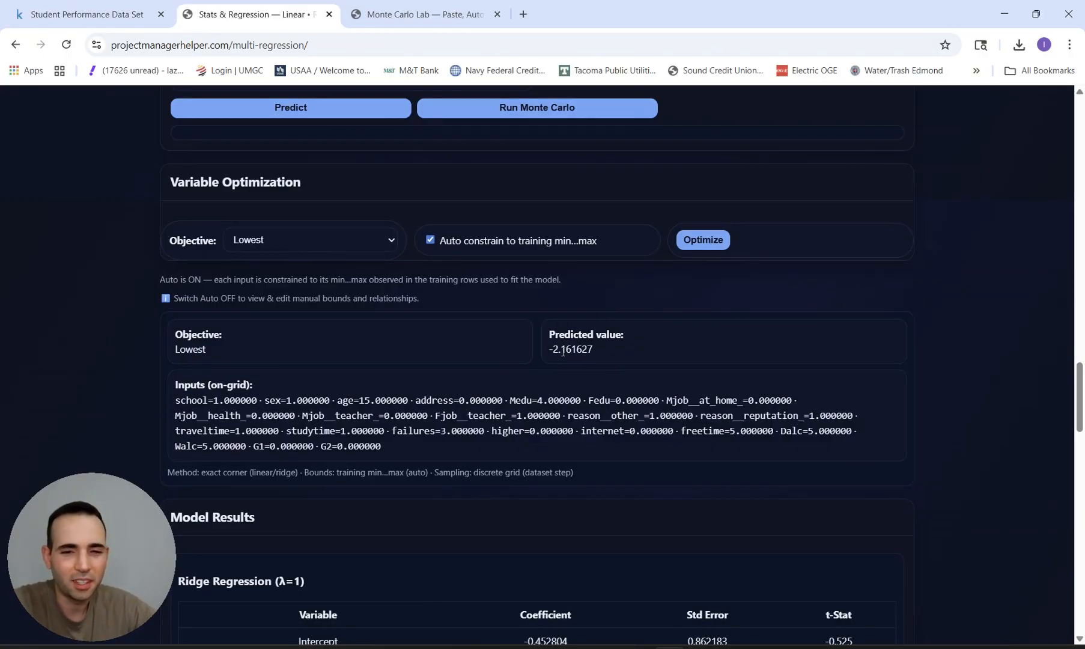
scroll(579, 349, up, 2)
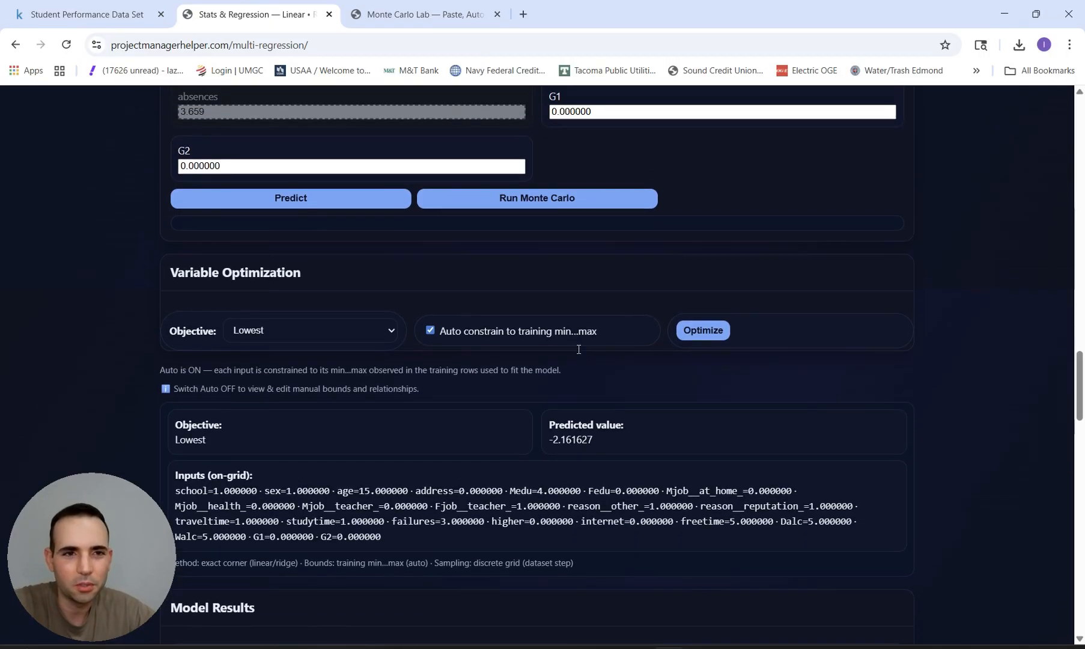
click(312, 204)
scroll(397, 288, up, 1)
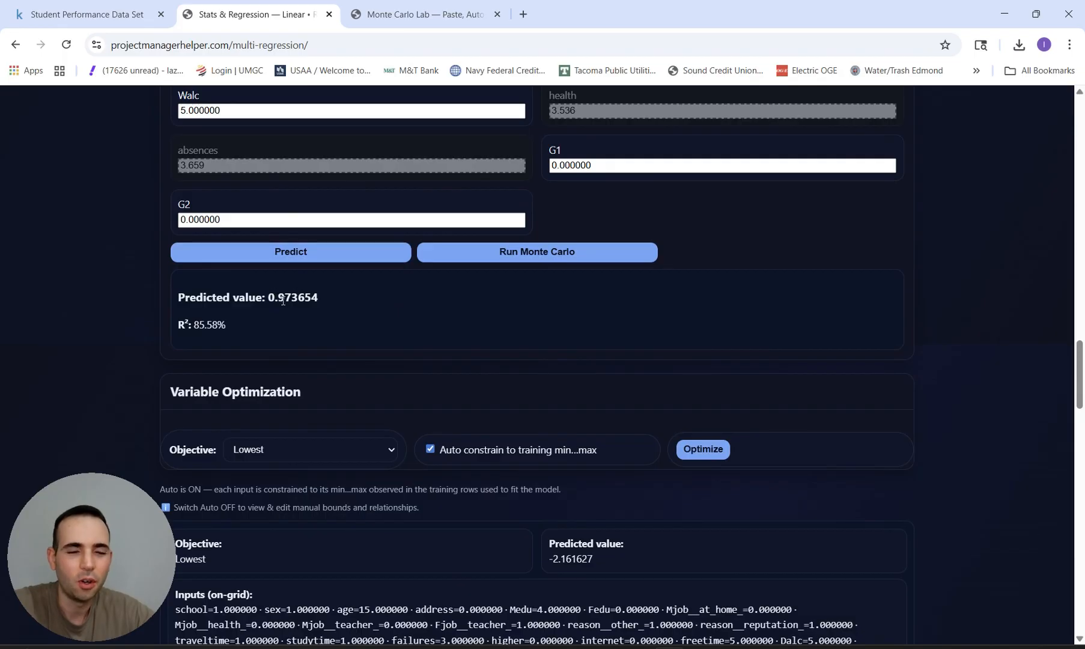
scroll(304, 302, up, 2)
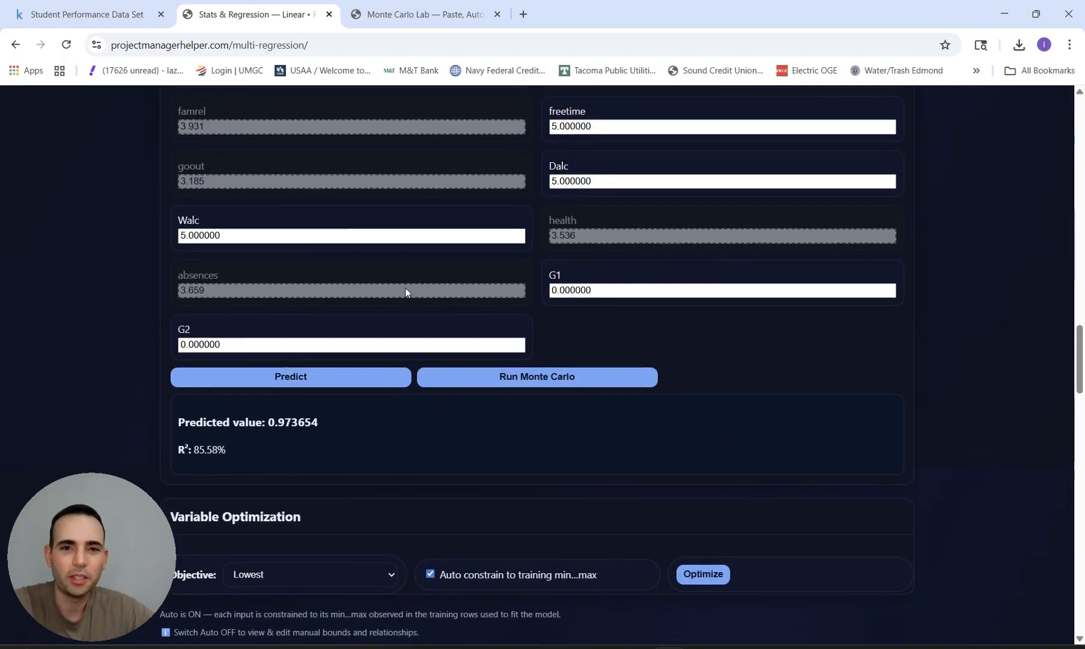
scroll(461, 293, up, 1)
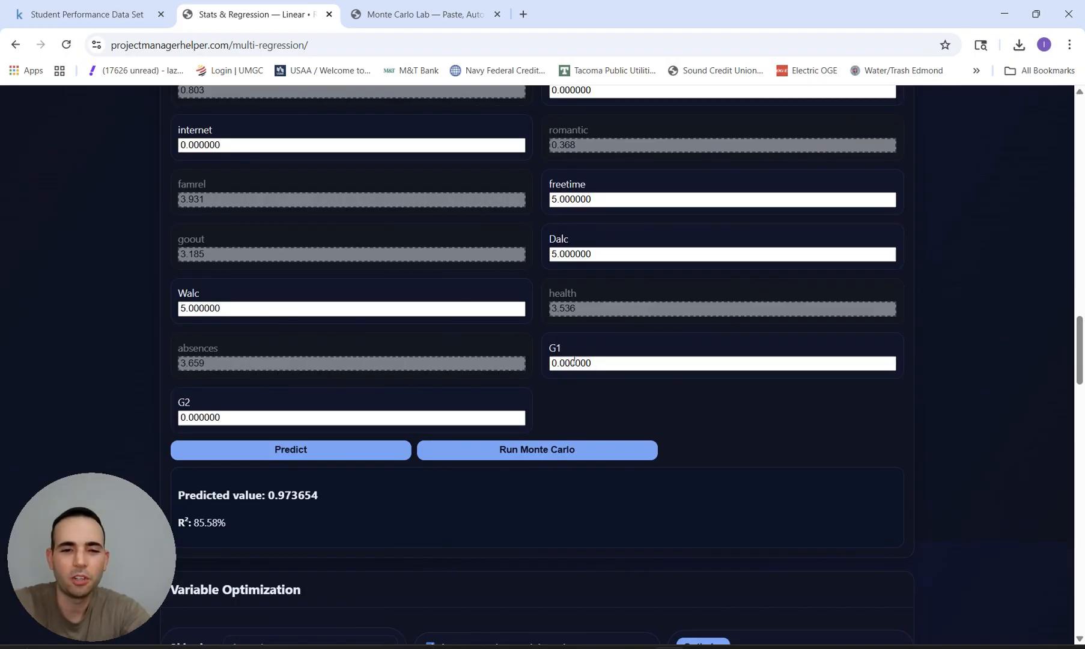
scroll(343, 332, up, 1)
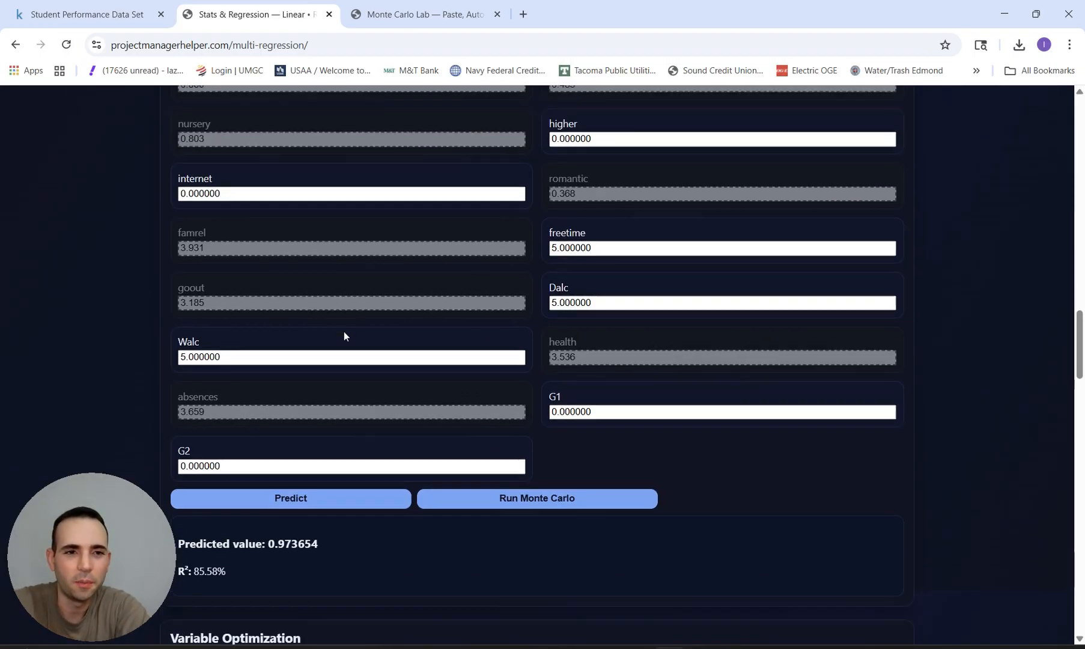
scroll(343, 332, down, 3)
scroll(505, 346, up, 2)
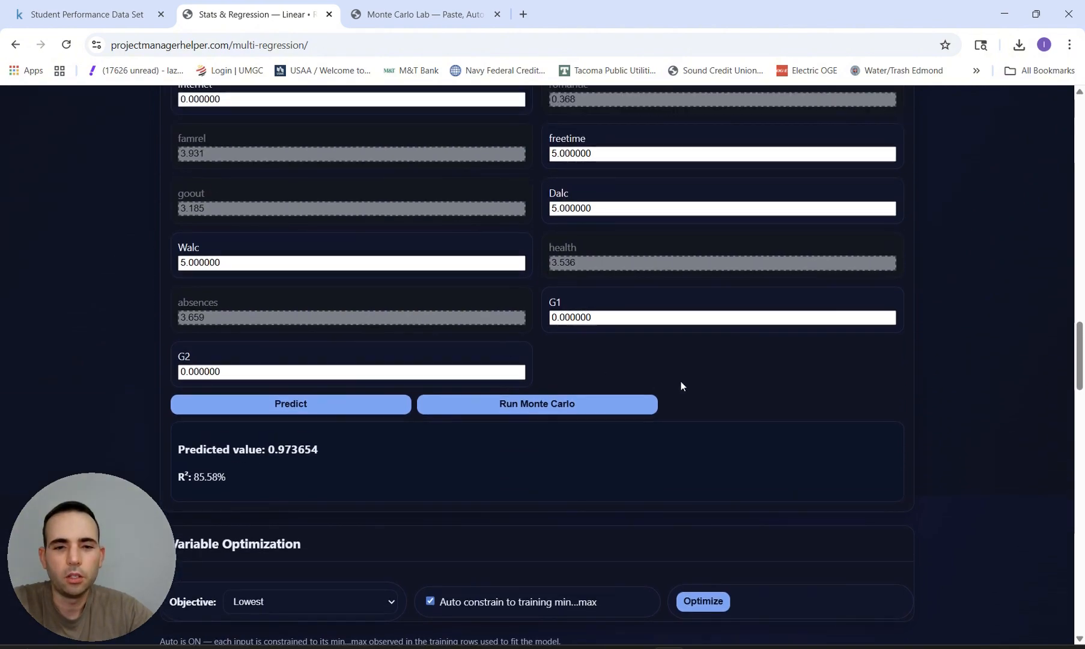
scroll(738, 415, down, 3)
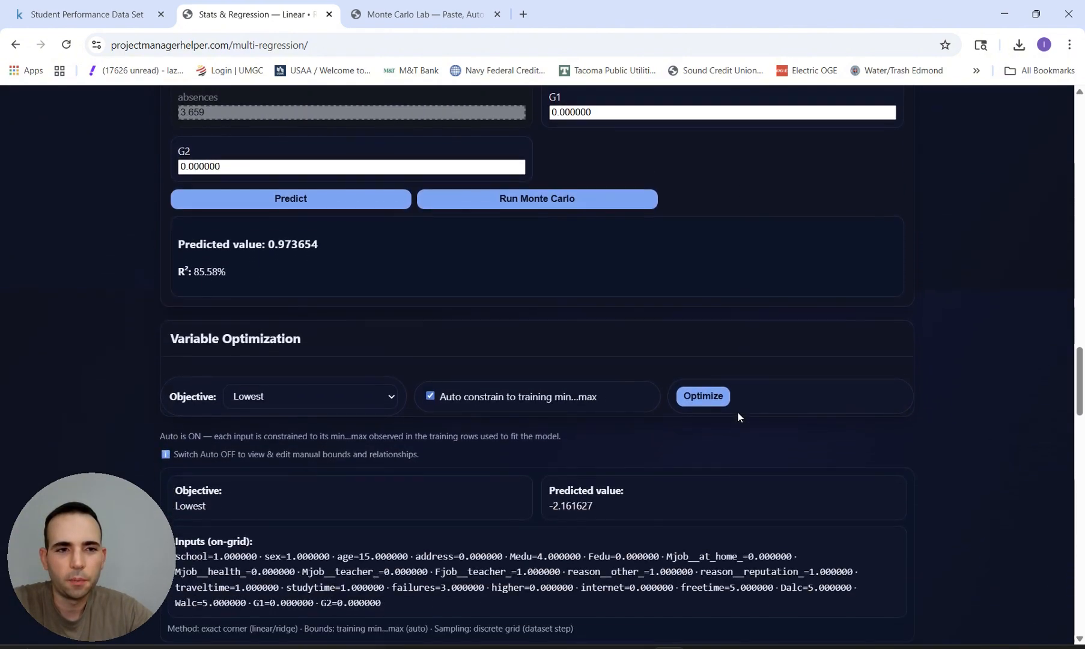
Turn off automatic constraint to the training range and set Medu's manual bounds to lower 1 and upper 2.
click(431, 391)
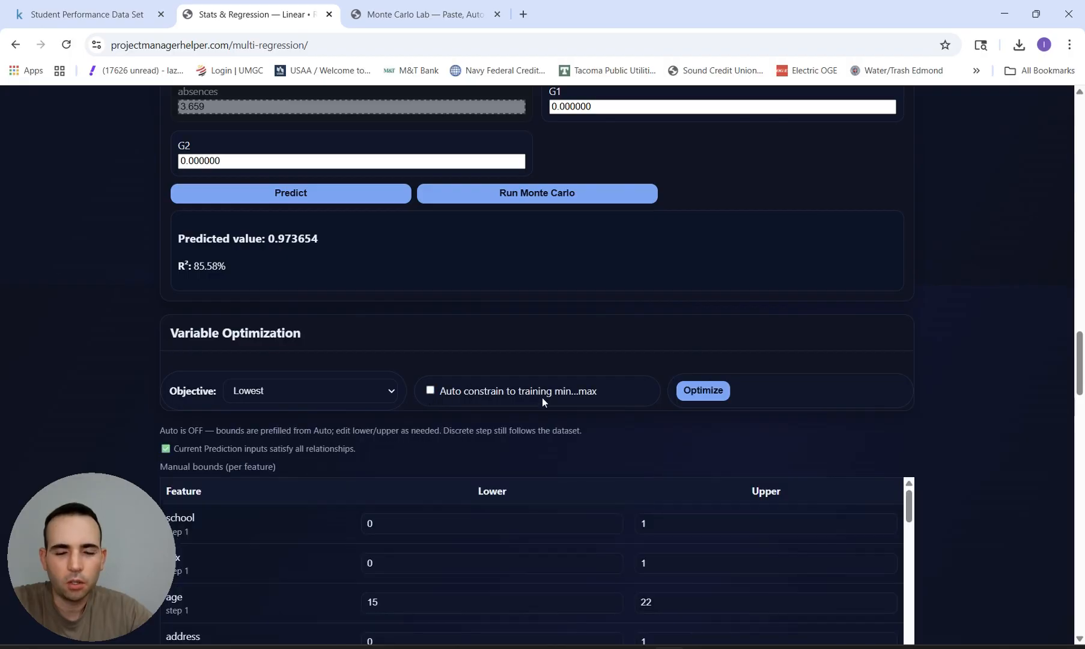
scroll(544, 398, down, 3)
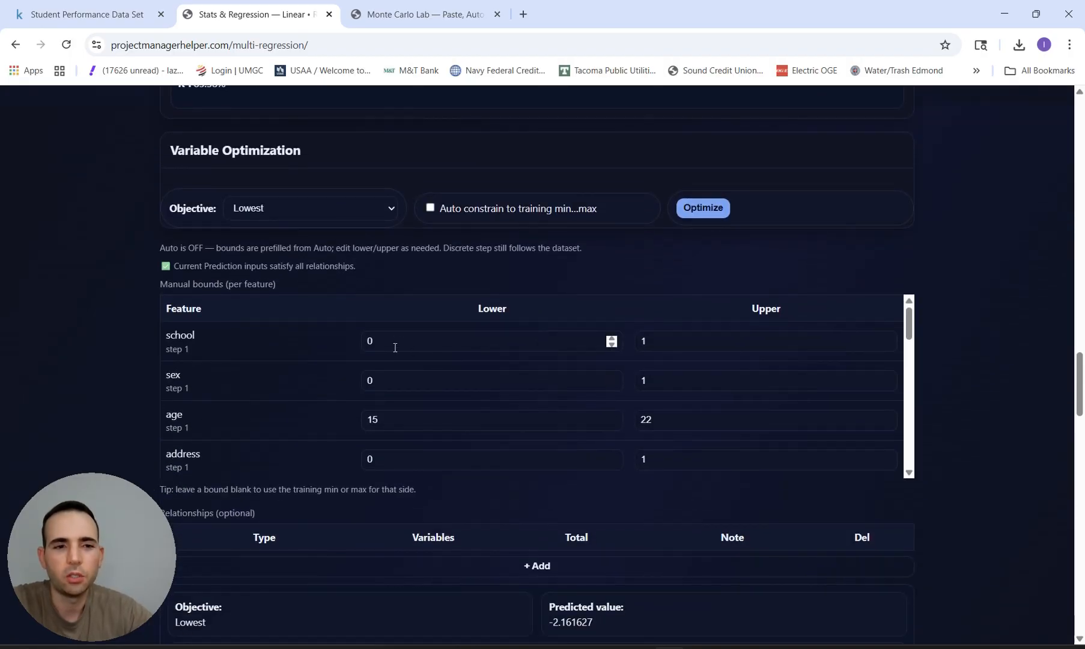
scroll(424, 401, down, 3)
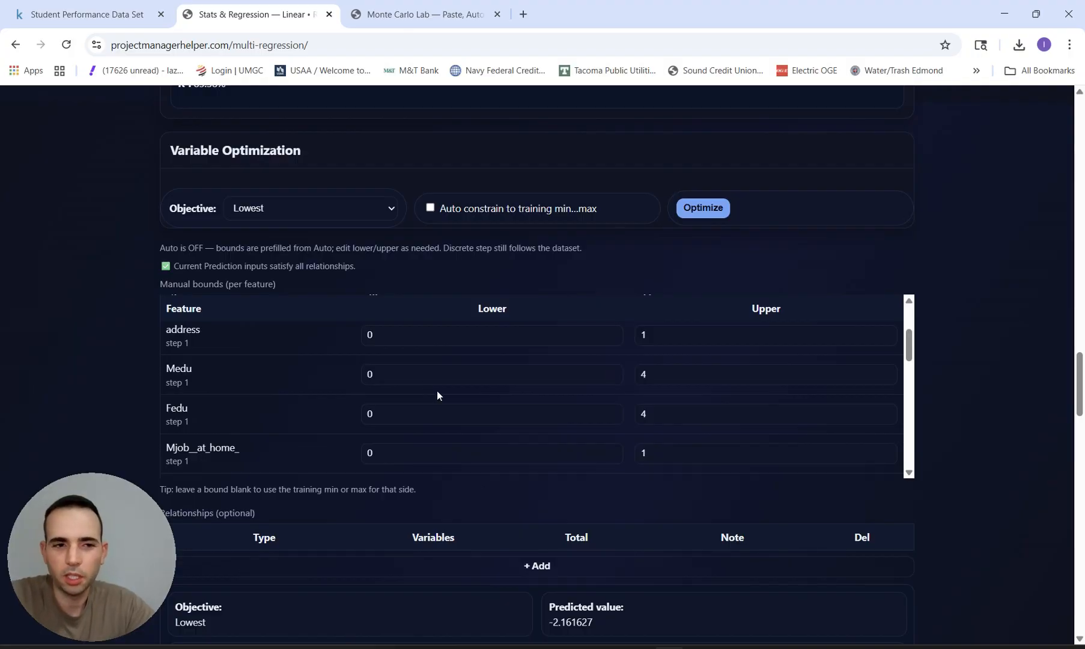
double_click(364, 370)
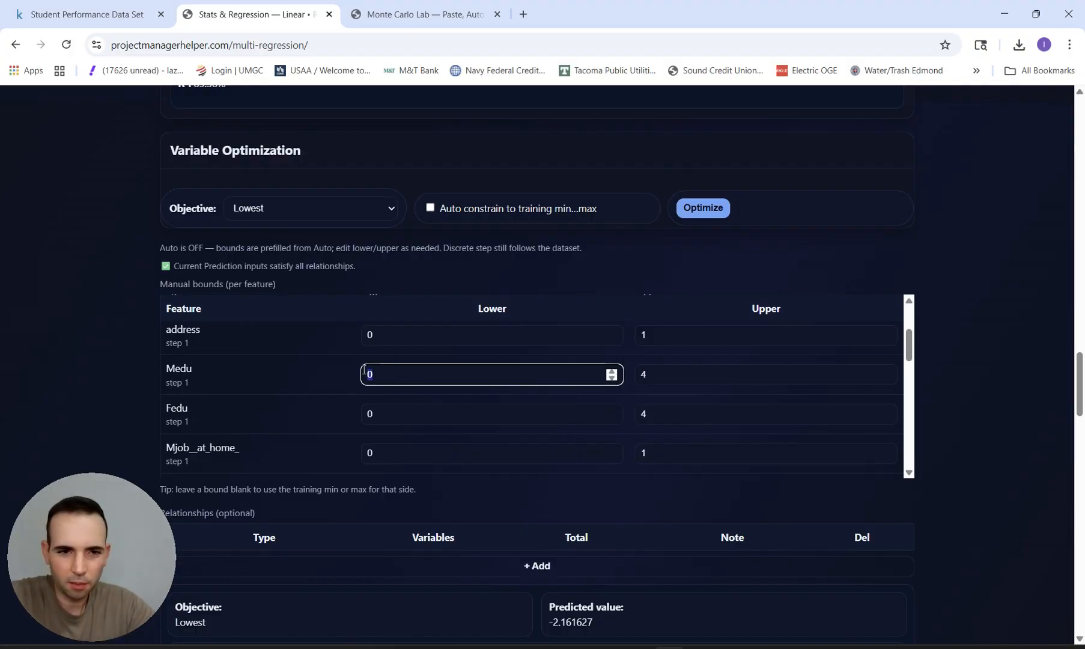
text(1)
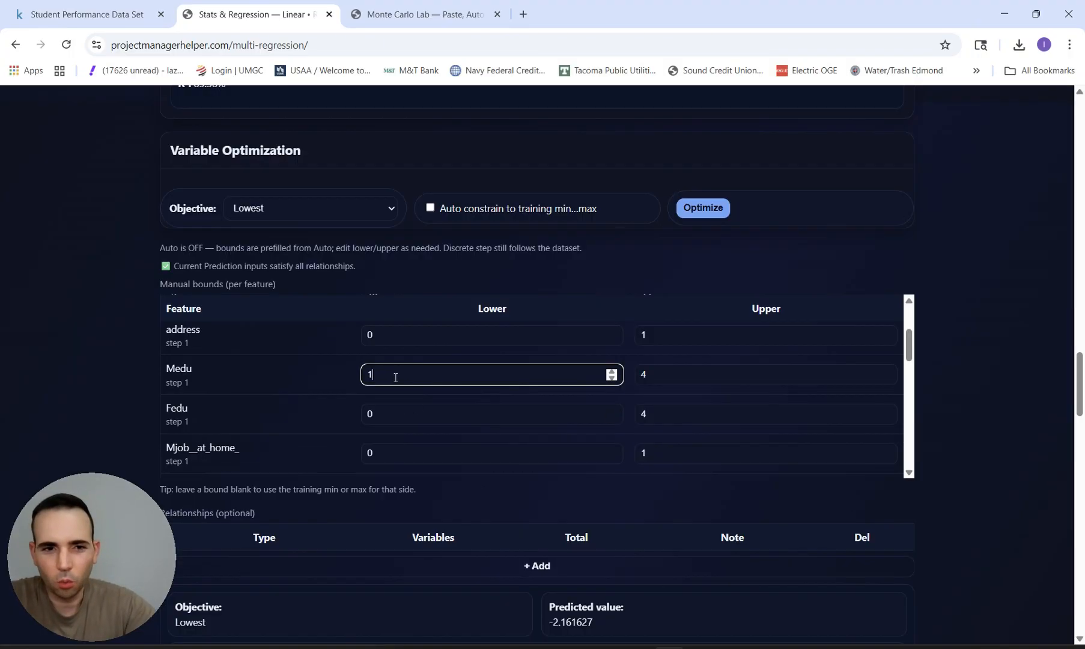
double_click(668, 375)
text(2)
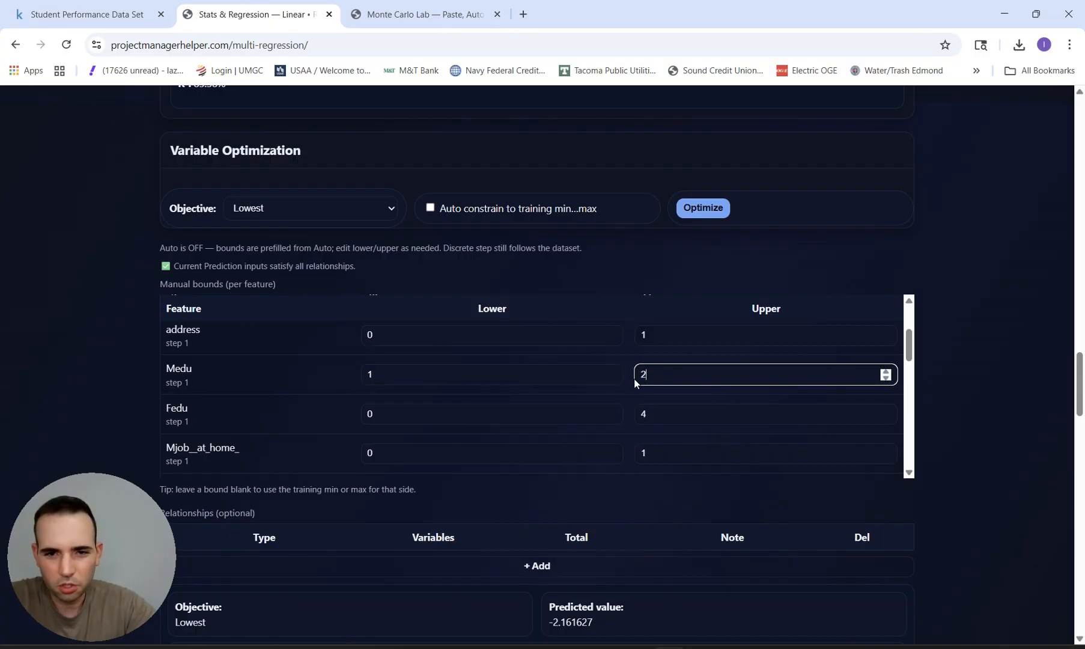
Set Fedu's manual bounds to lower 5 and upper 5.
click(404, 416)
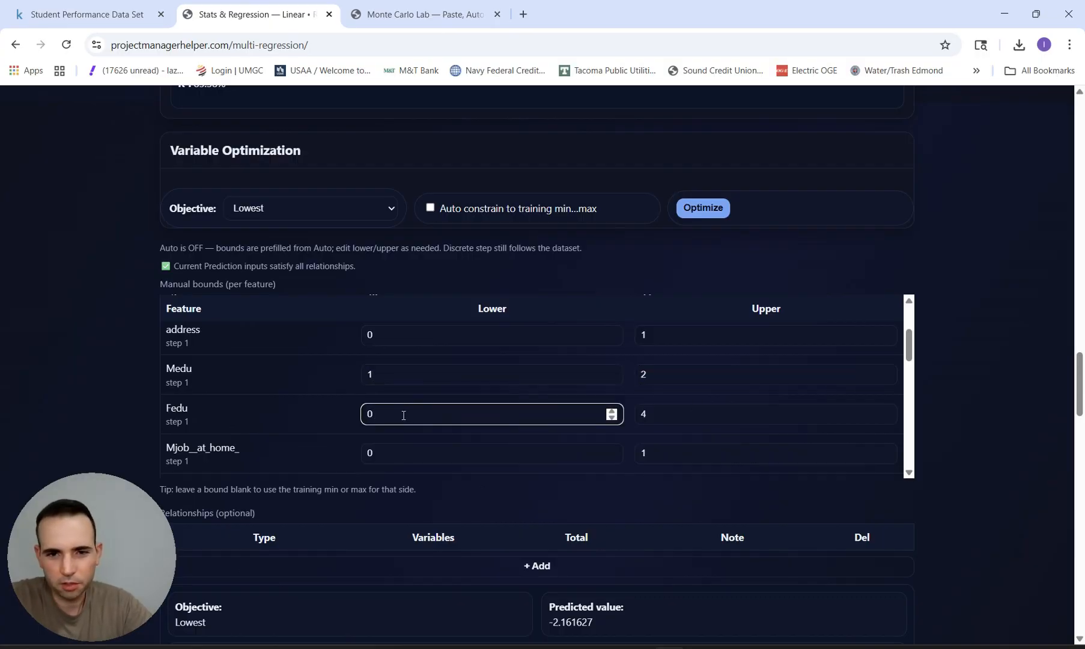
text(5)
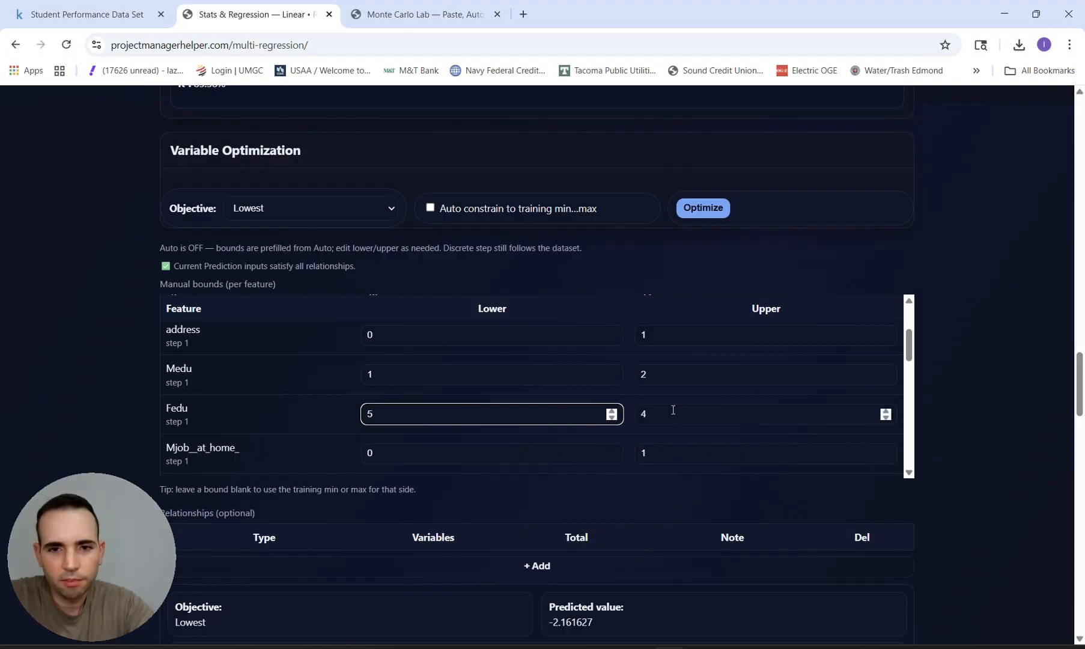
double_click(640, 415)
text(5)
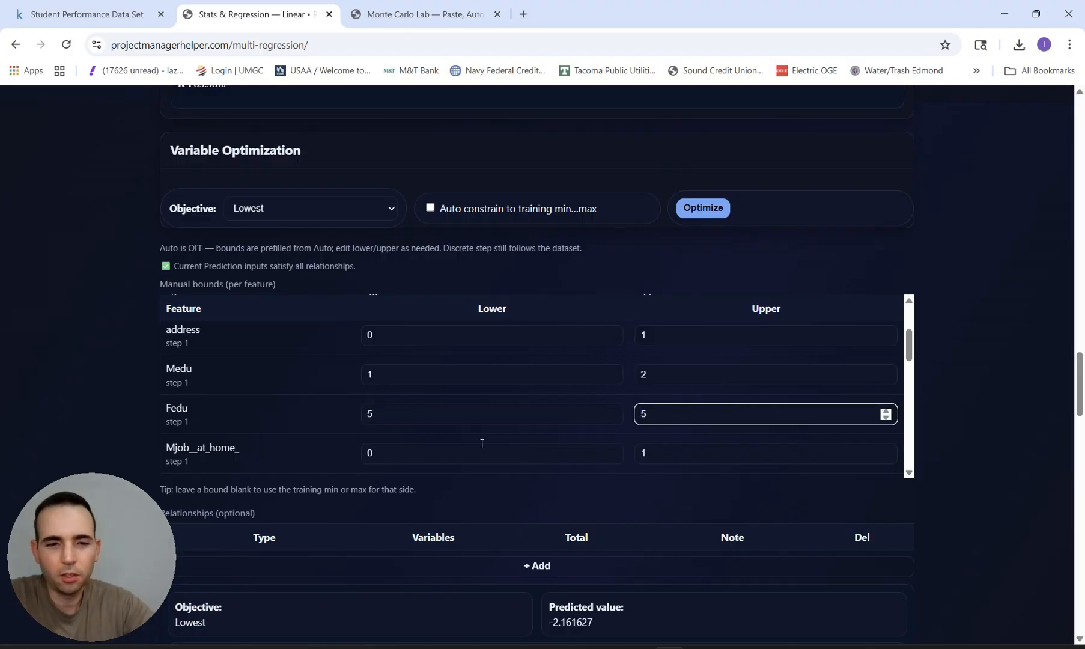
Add an optional relationship below the manual bounds and set its type to one_hot.
scroll(475, 443, down, 1)
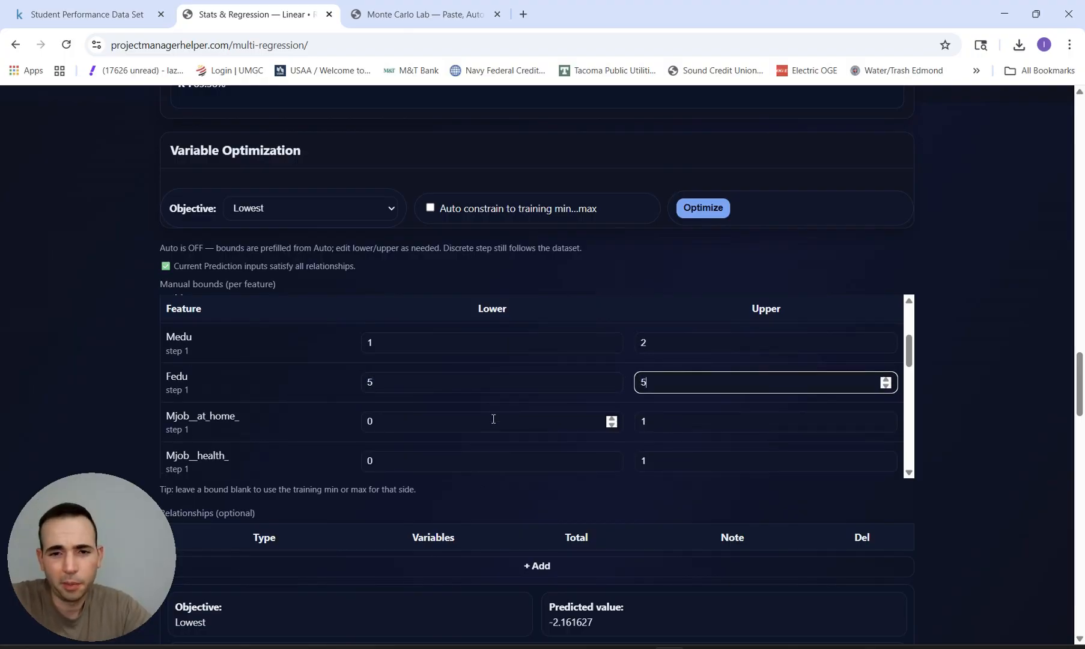
scroll(493, 418, down, 1)
click(439, 393)
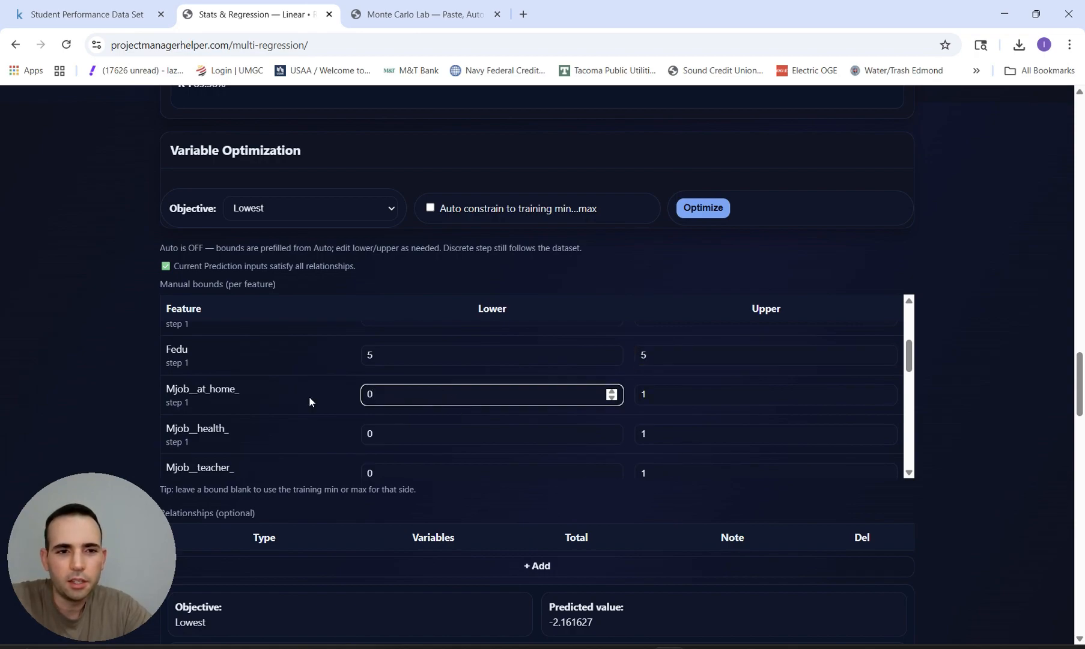
scroll(309, 402, down, 1)
scroll(310, 401, down, 1)
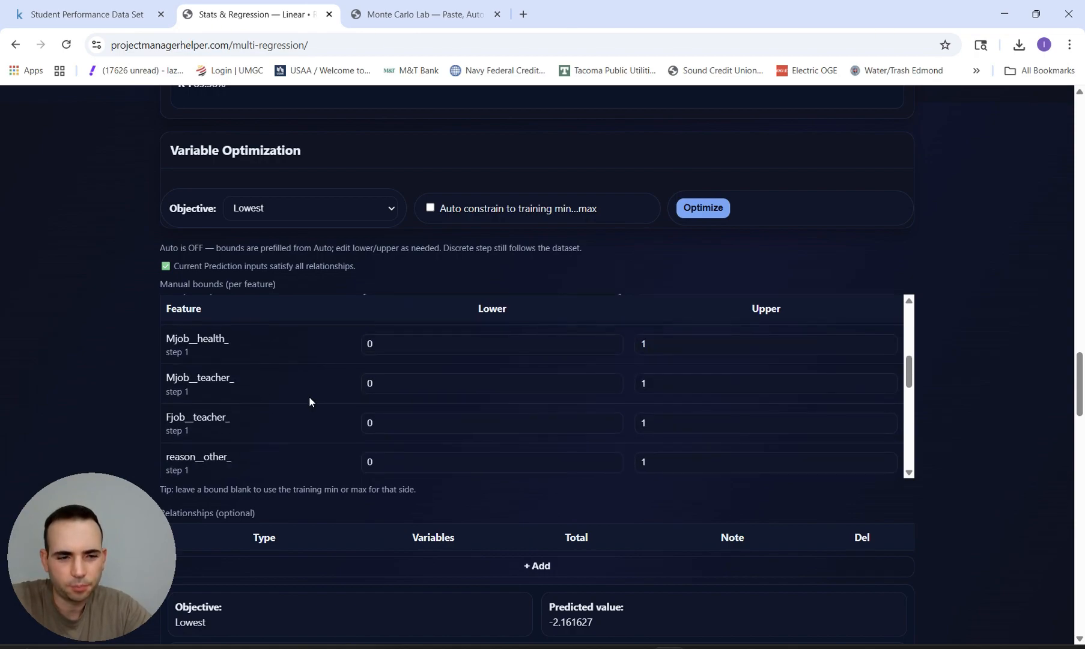
scroll(410, 417, down, 4)
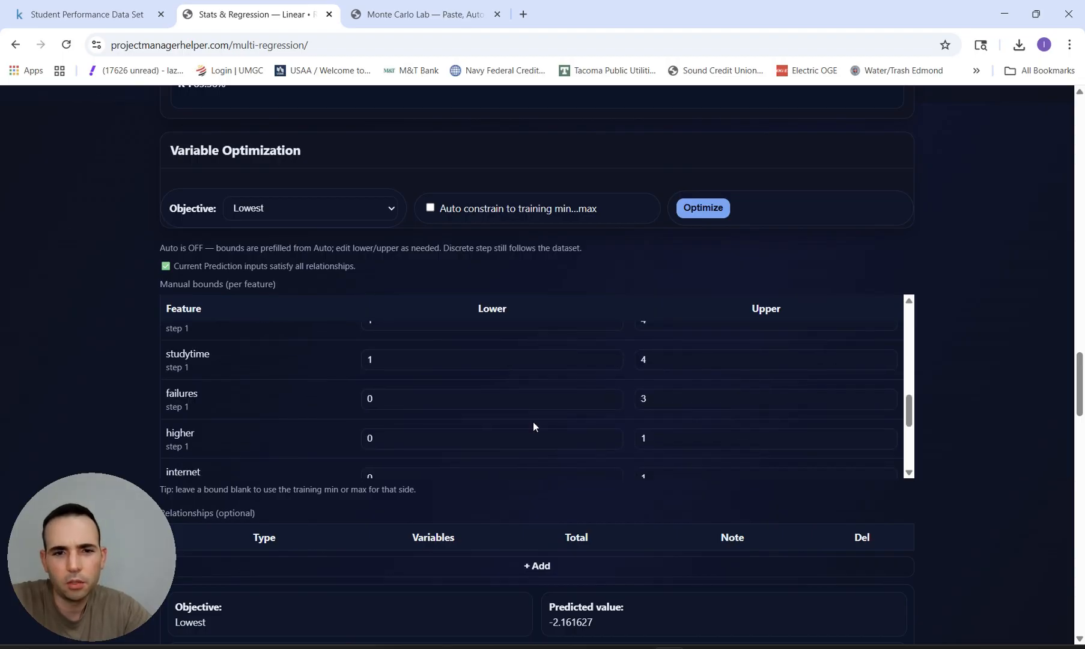
scroll(533, 421, down, 5)
scroll(416, 456, down, 1)
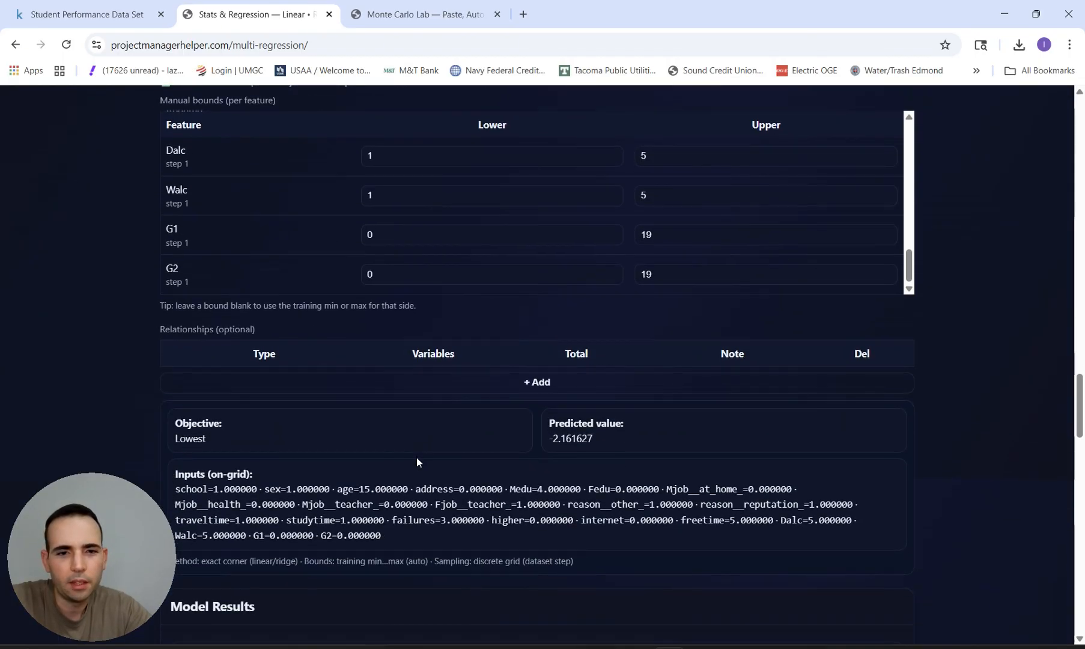
click(547, 383)
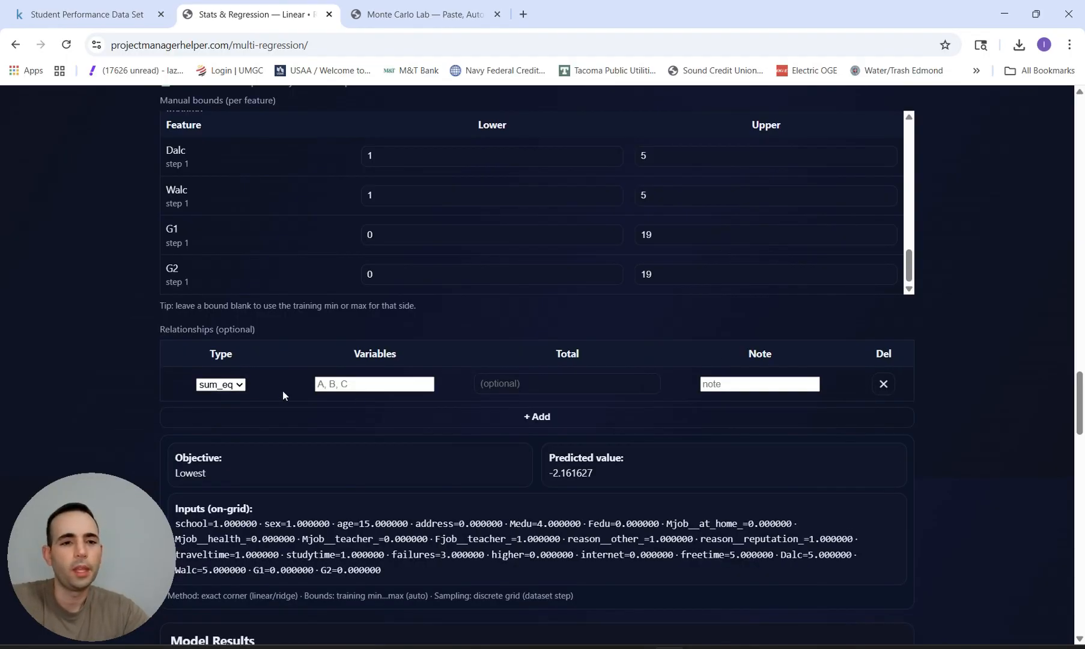
click(228, 385)
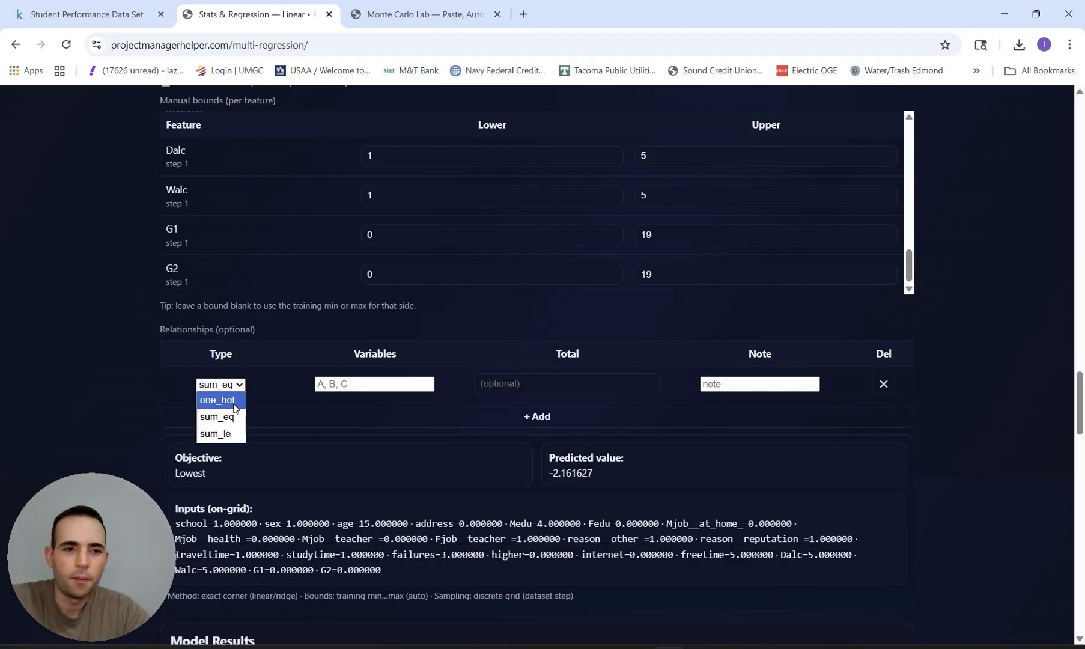
click(230, 400)
Enter Mjob__teacher_ as the first variable of the one_hot relationship, spelled as in the manual bounds list.
click(346, 380)
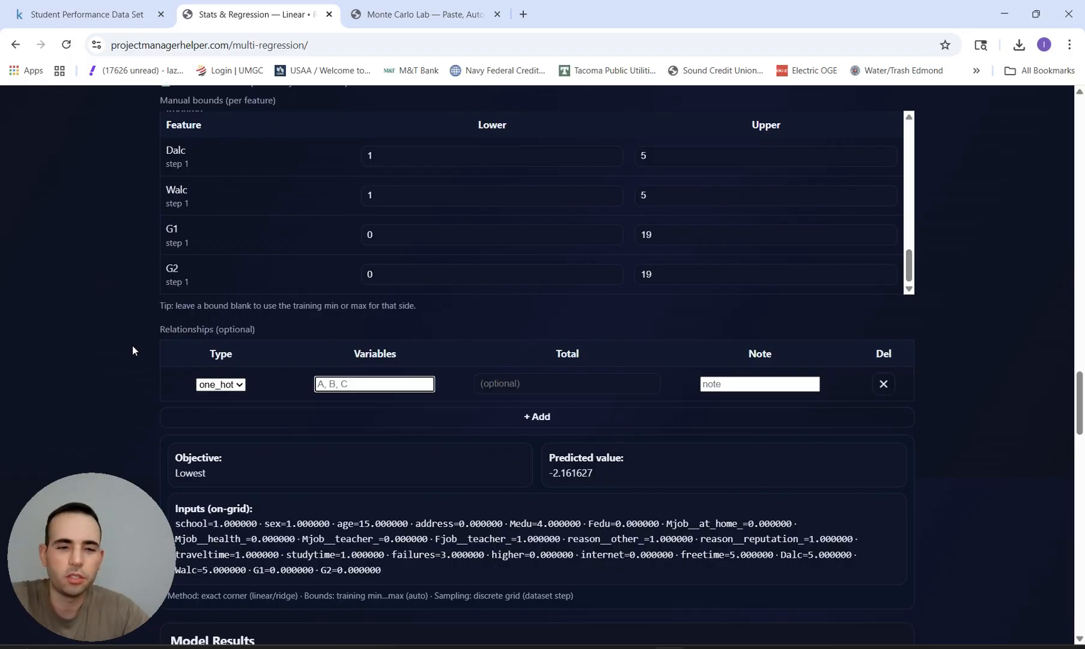
scroll(127, 308, up, 2)
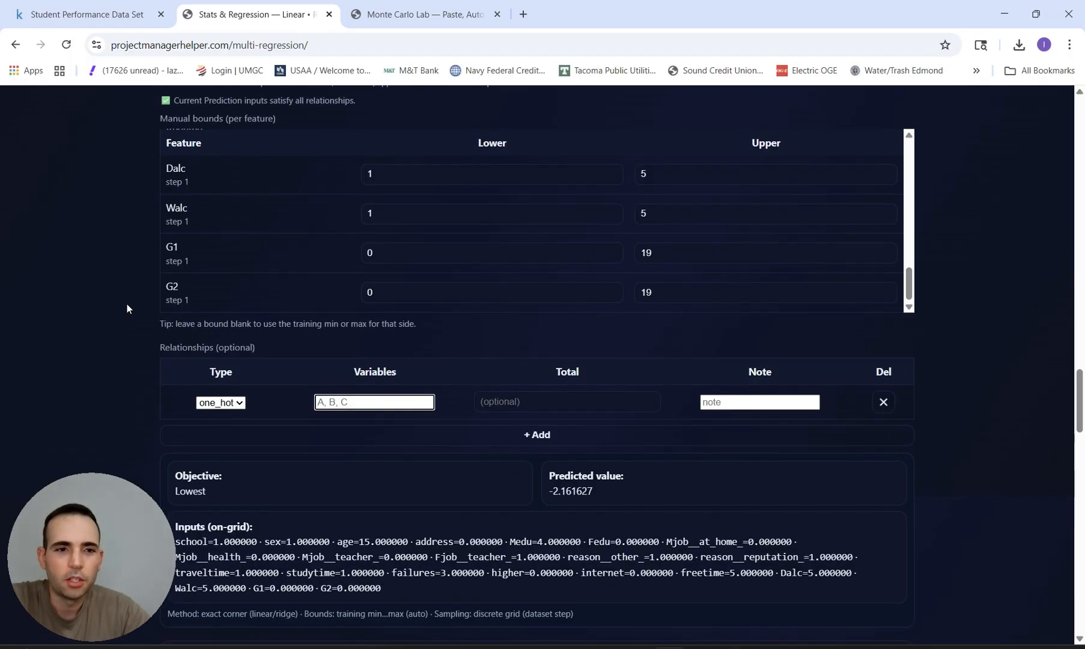
scroll(330, 219, up, 2)
scroll(330, 219, down, 3)
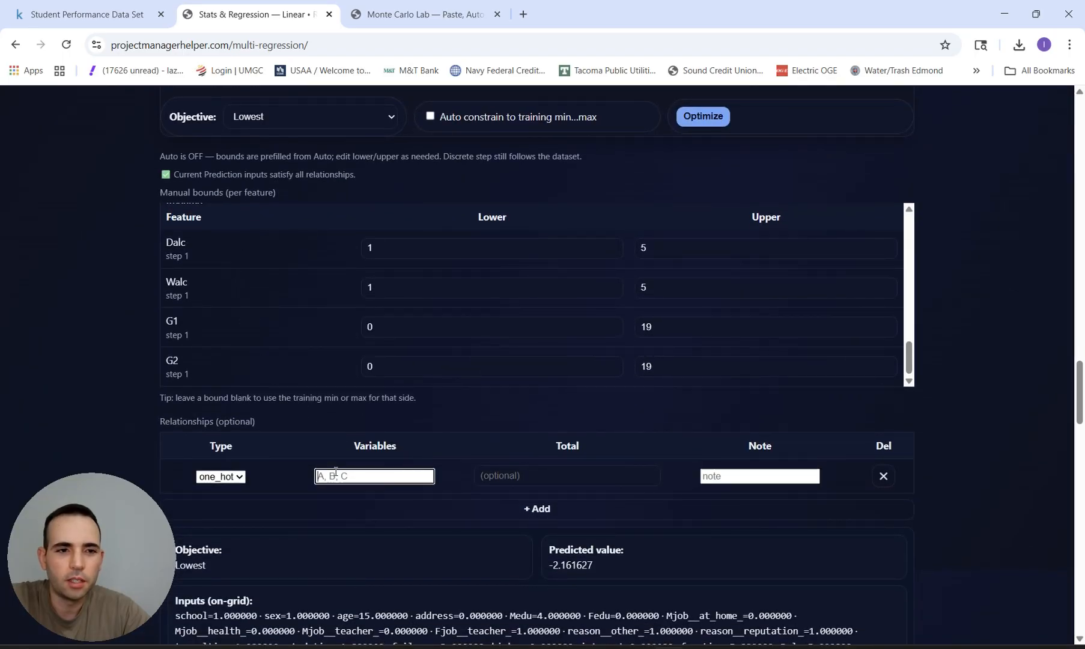
scroll(286, 349, down, 2)
scroll(286, 348, up, 1)
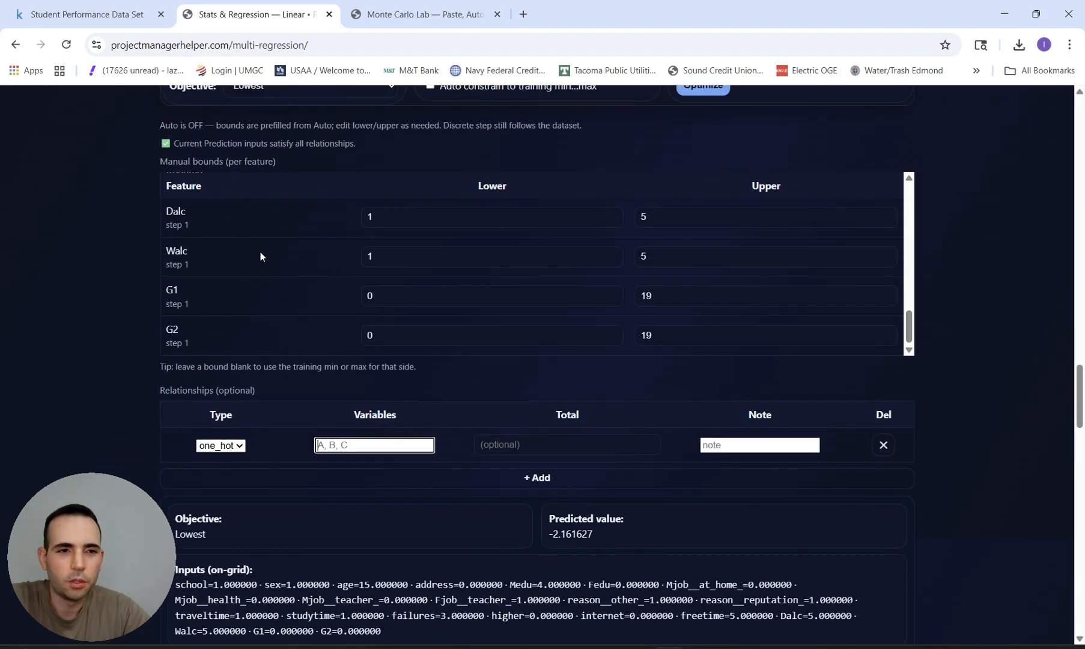
scroll(260, 252, up, 3)
scroll(260, 256, up, 2)
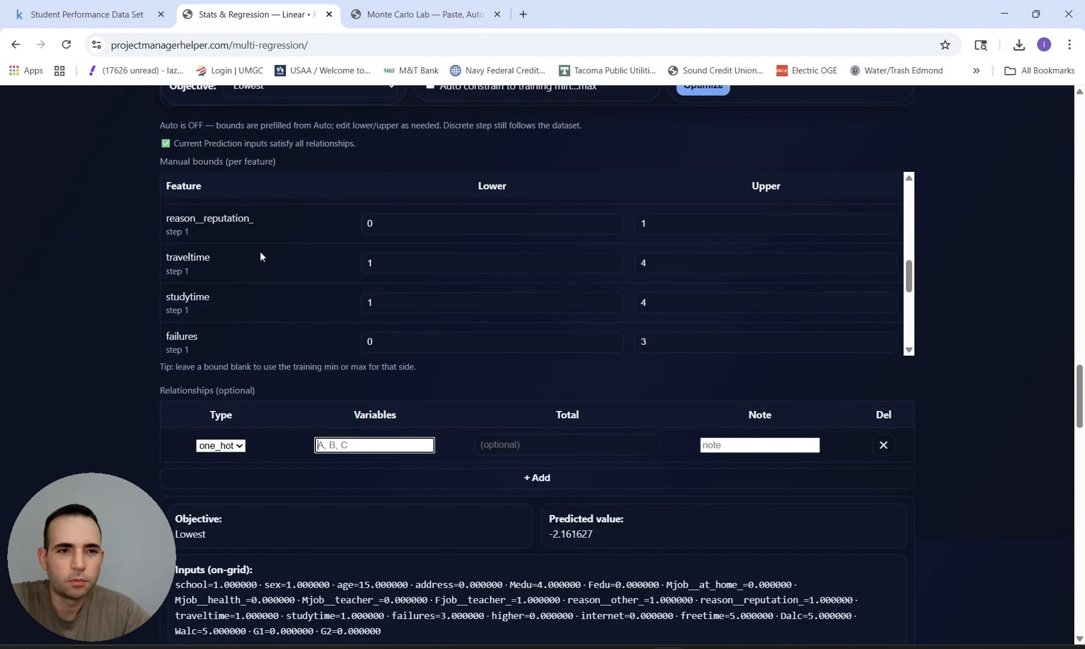
scroll(260, 254, up, 2)
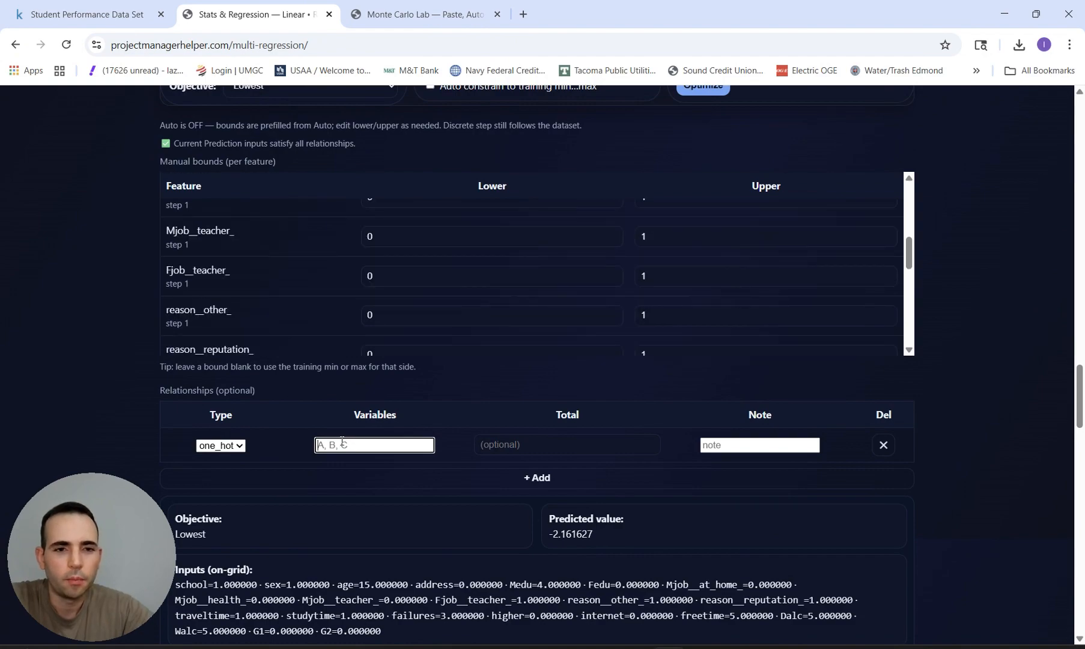
text(M)
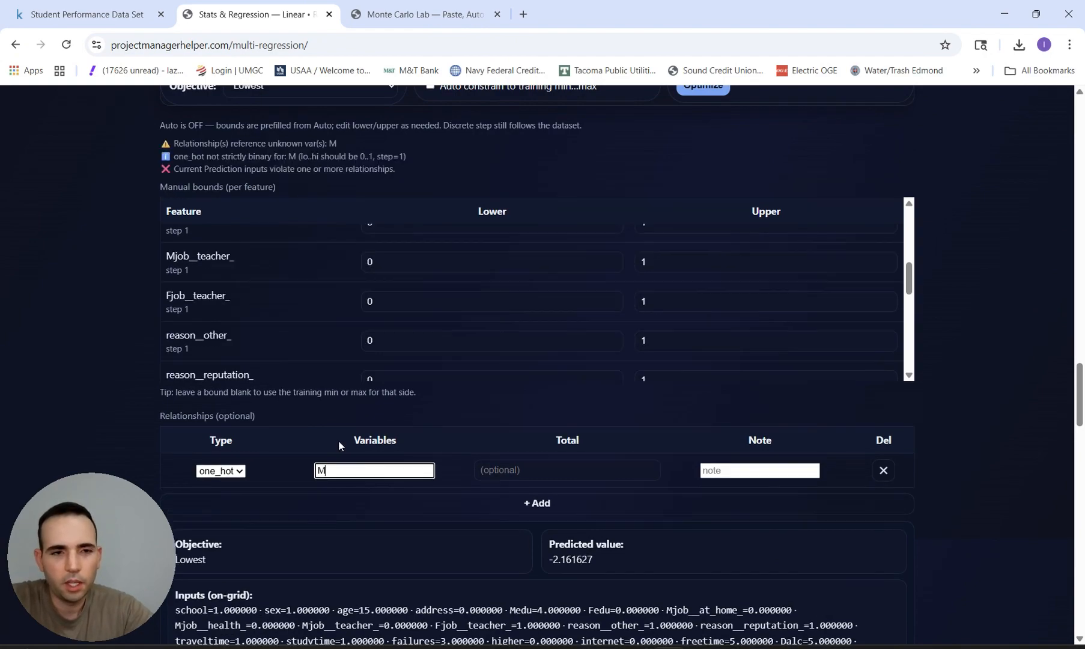
text(job_)
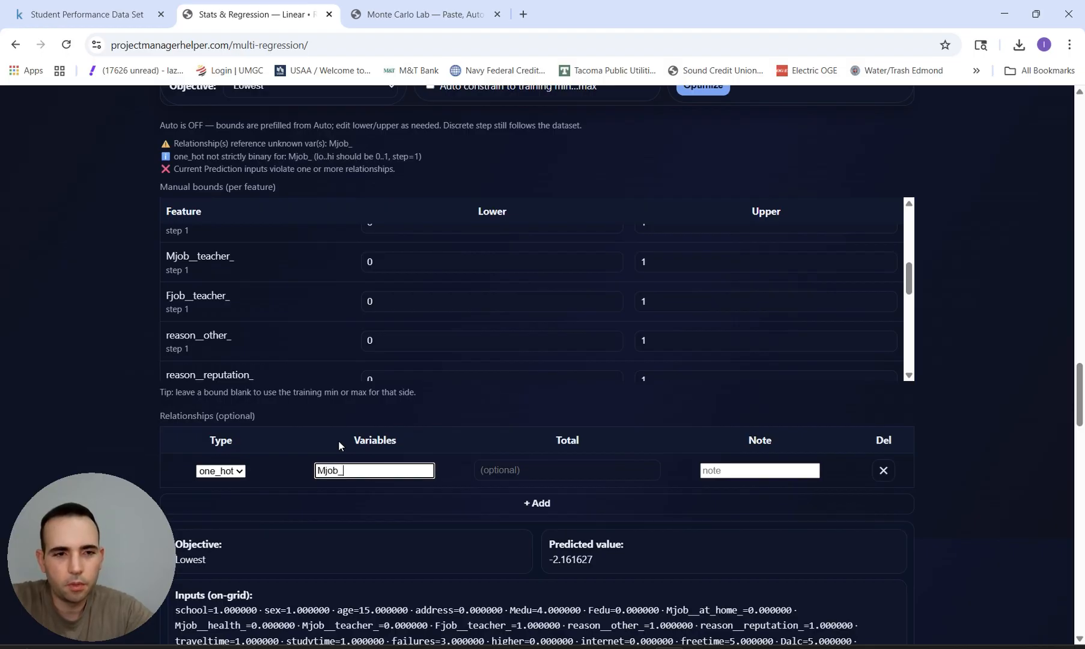
text(teacher_)
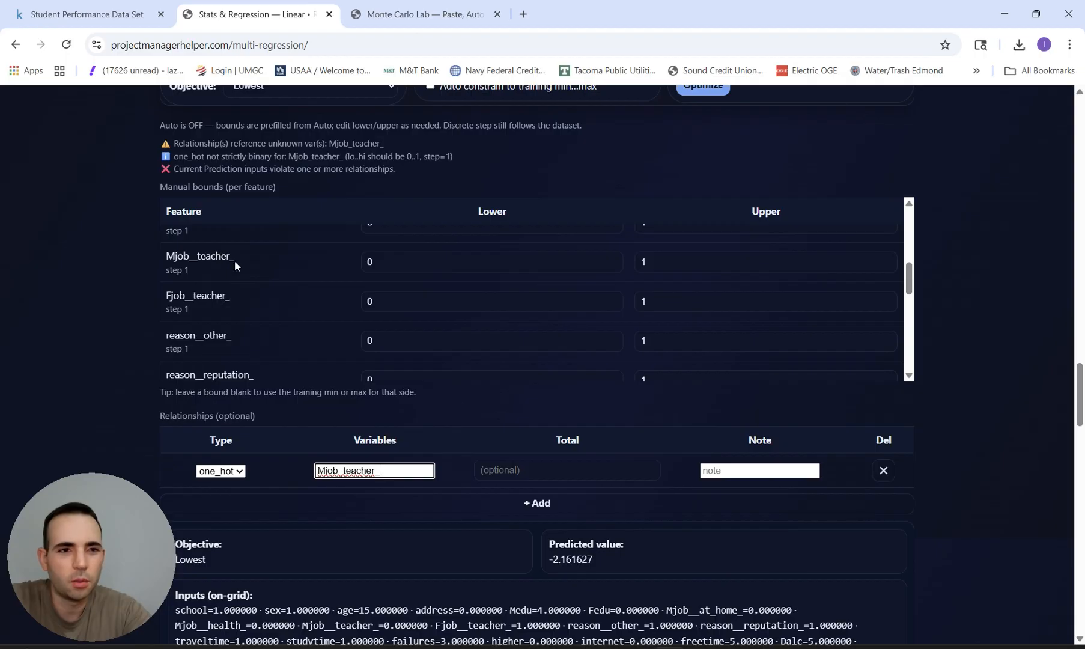
click(338, 471)
text(_)
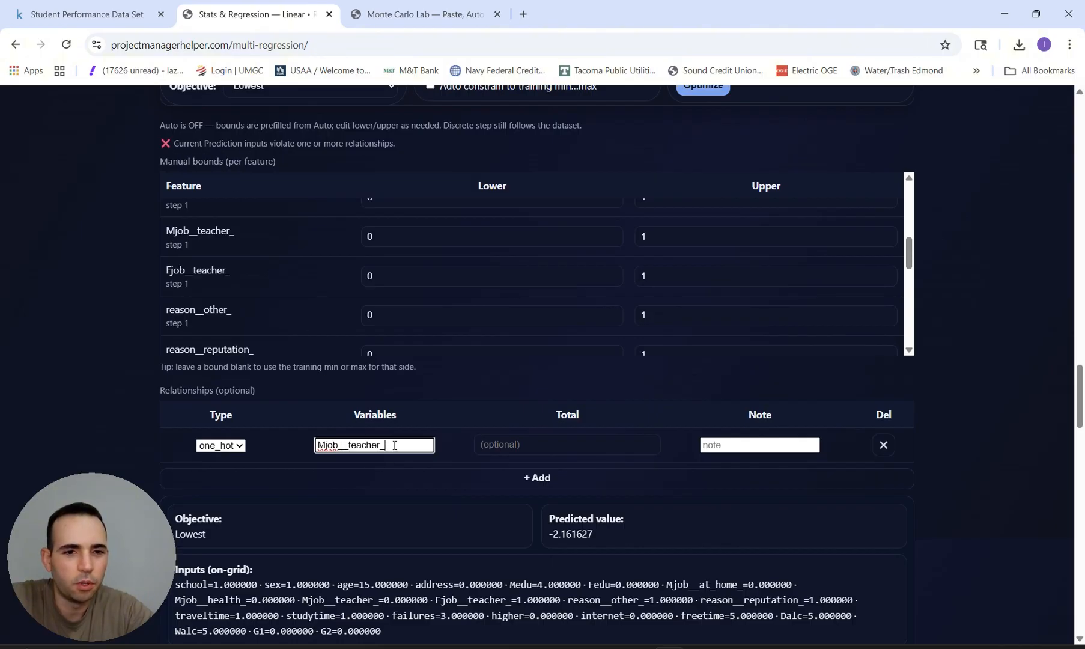
Copy the feature name Mjob__health_ from the manual bounds list and append it to the relationship's variables after a comma.
click(236, 271)
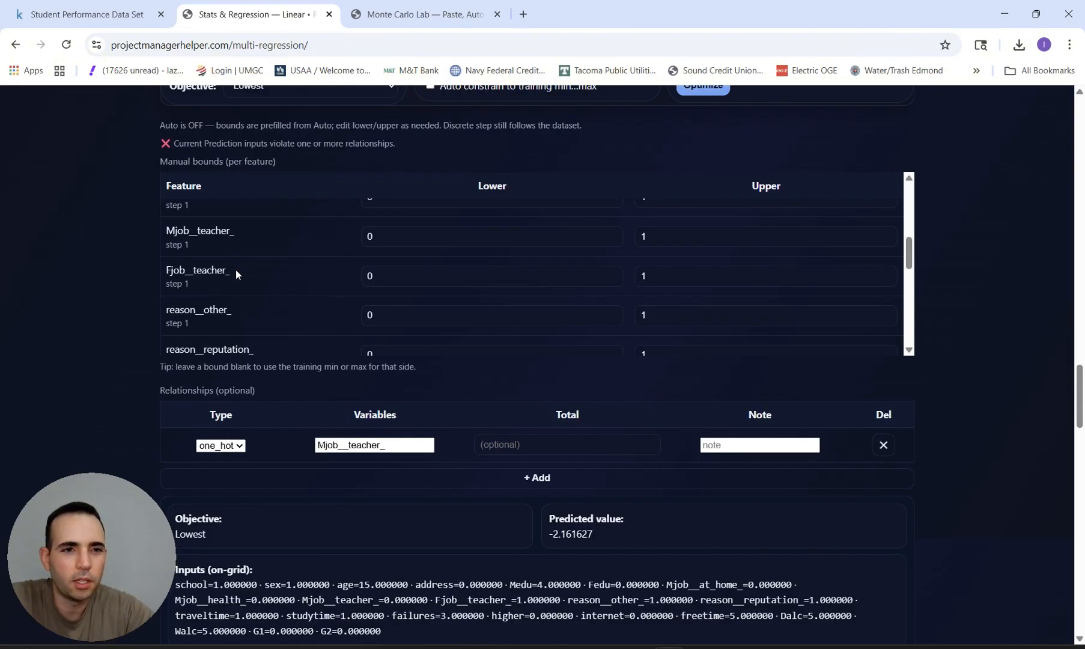
scroll(238, 275, up, 1)
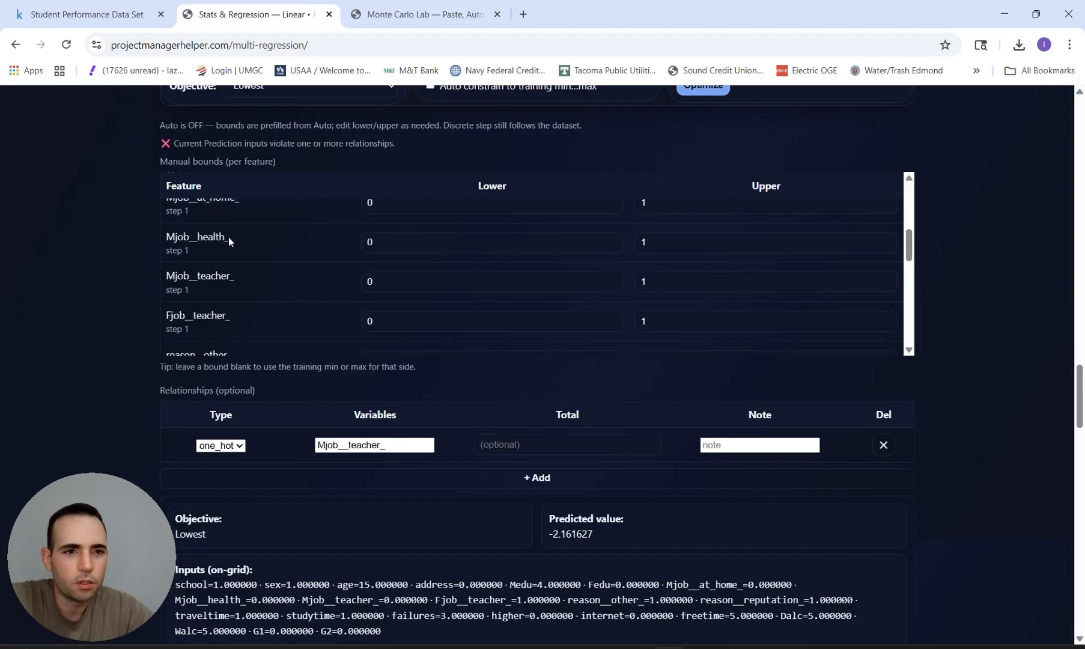
drag(232, 239, 175, 246)
key(ctrl+c)
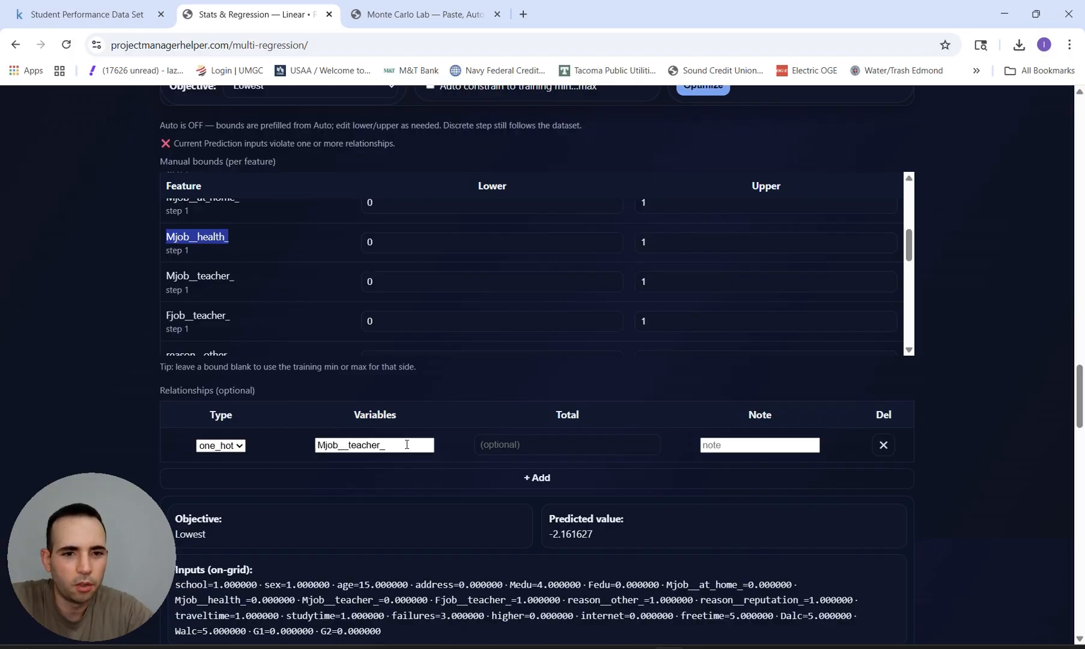
click(406, 444)
text(,)
key(ctrl+v)
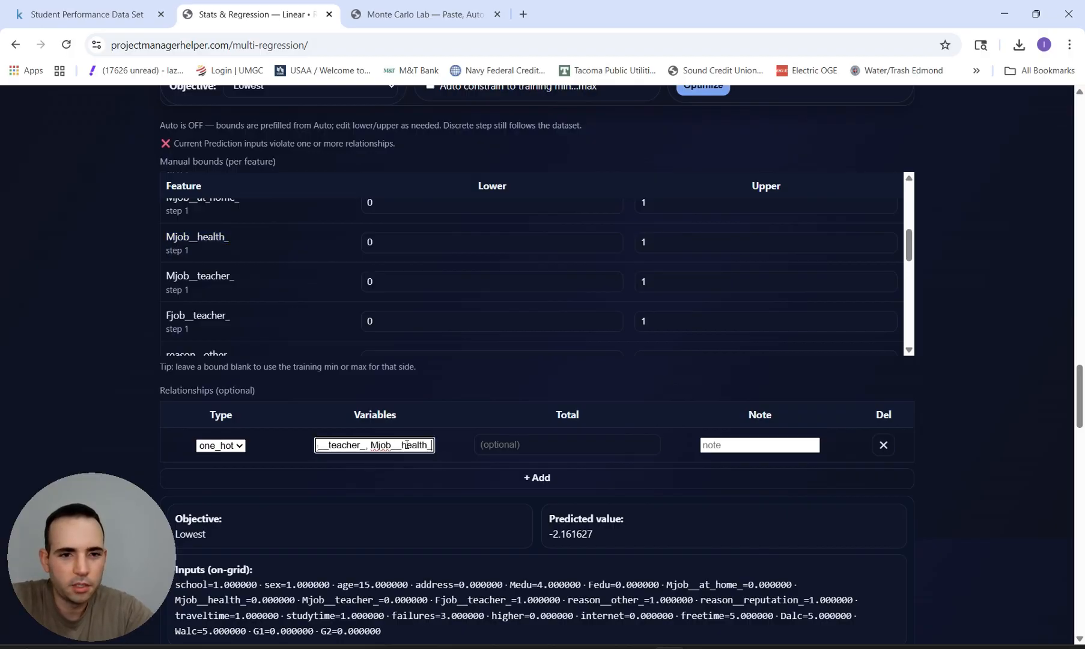
Copy the feature name Mjob__teacher_ from the manual bounds list and append it after Mjob__health_ in the relationship's variables.
text(,)
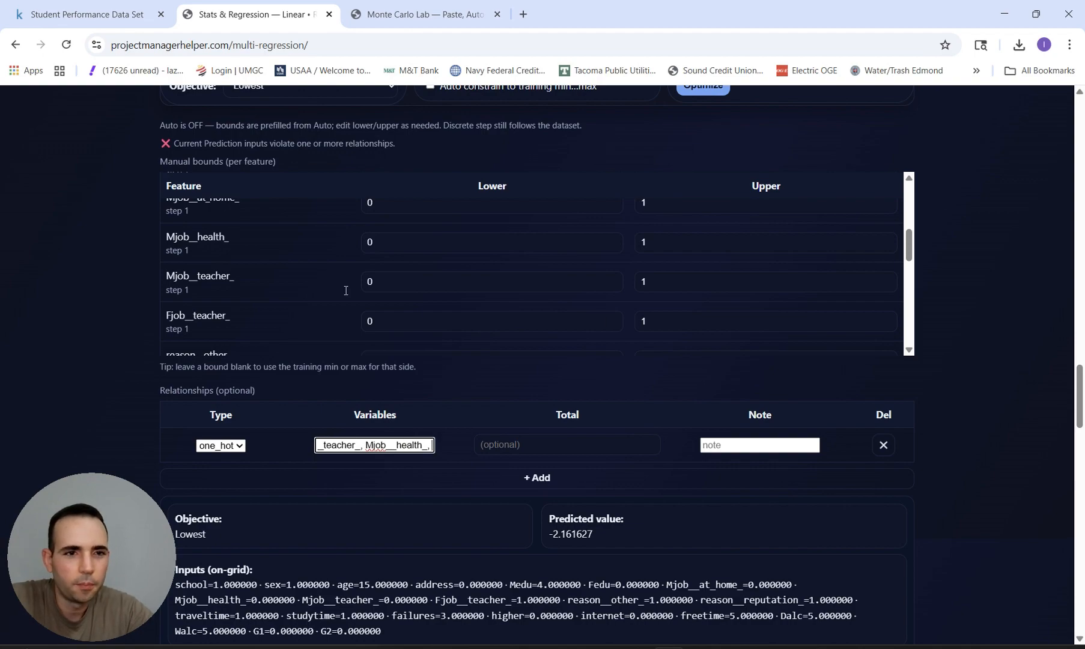
drag(232, 279, 167, 281)
key(ctrl+c)
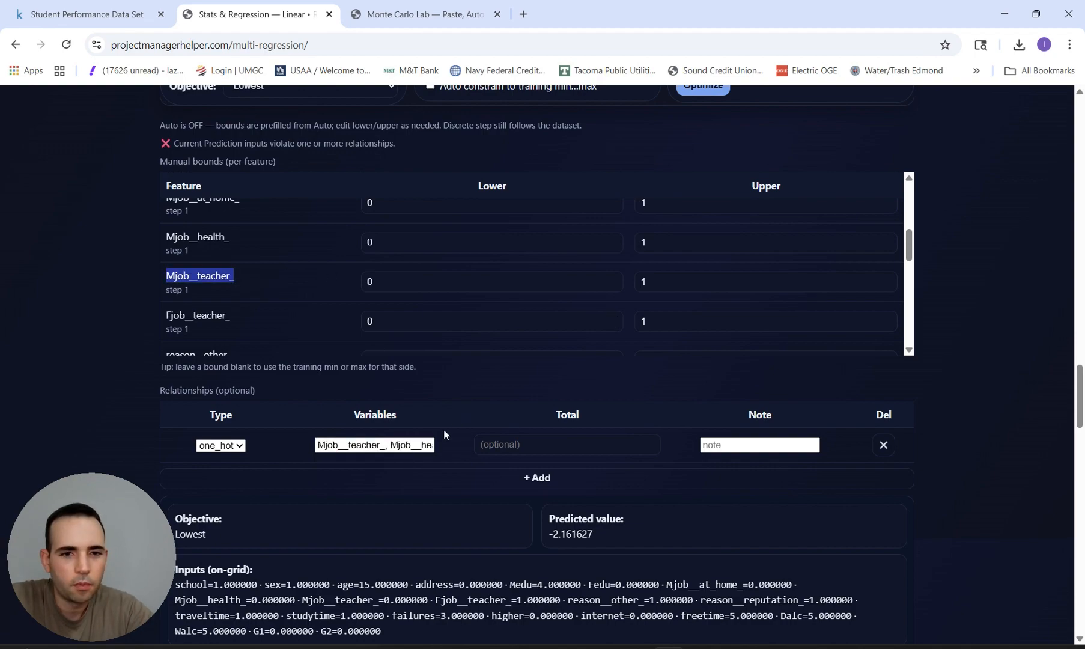
click(428, 445)
text(lth)
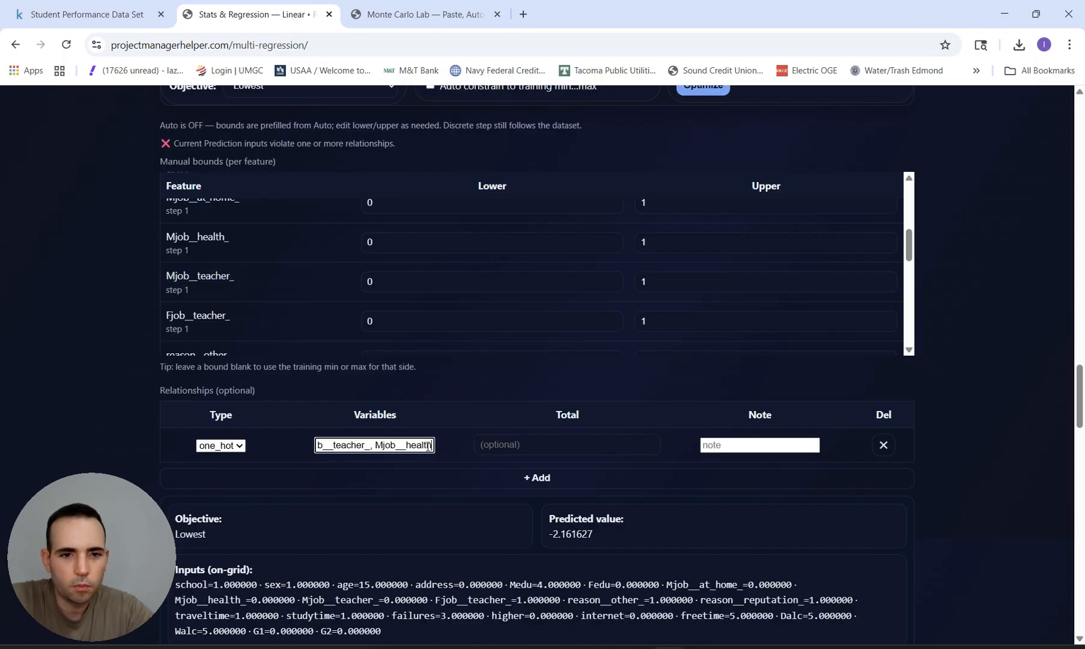
text(_,)
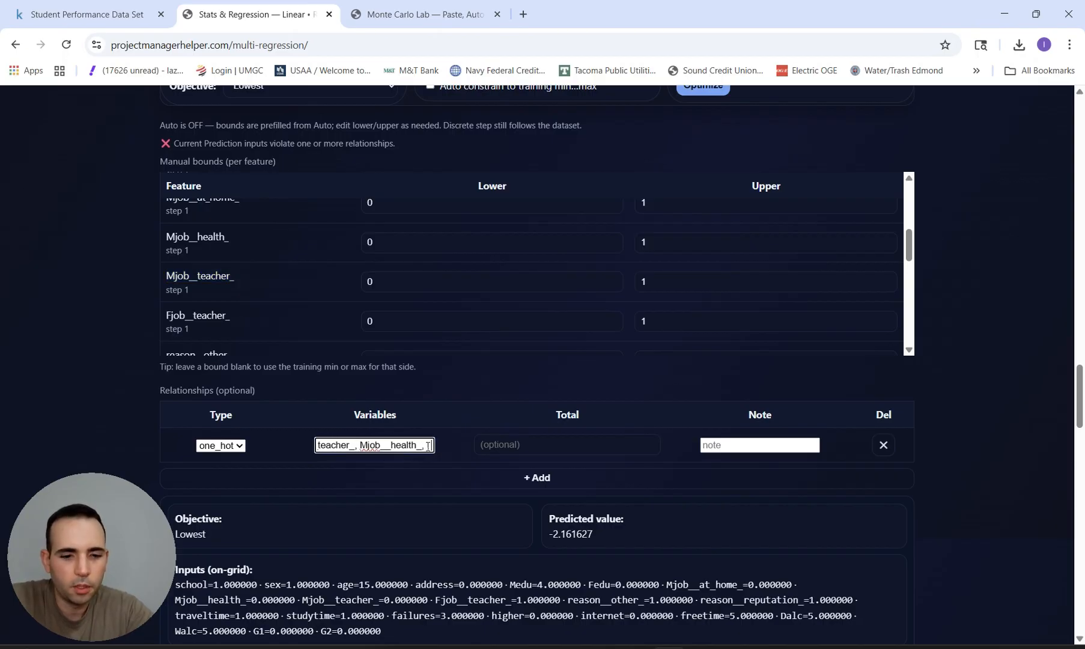
key(ctrl+v)
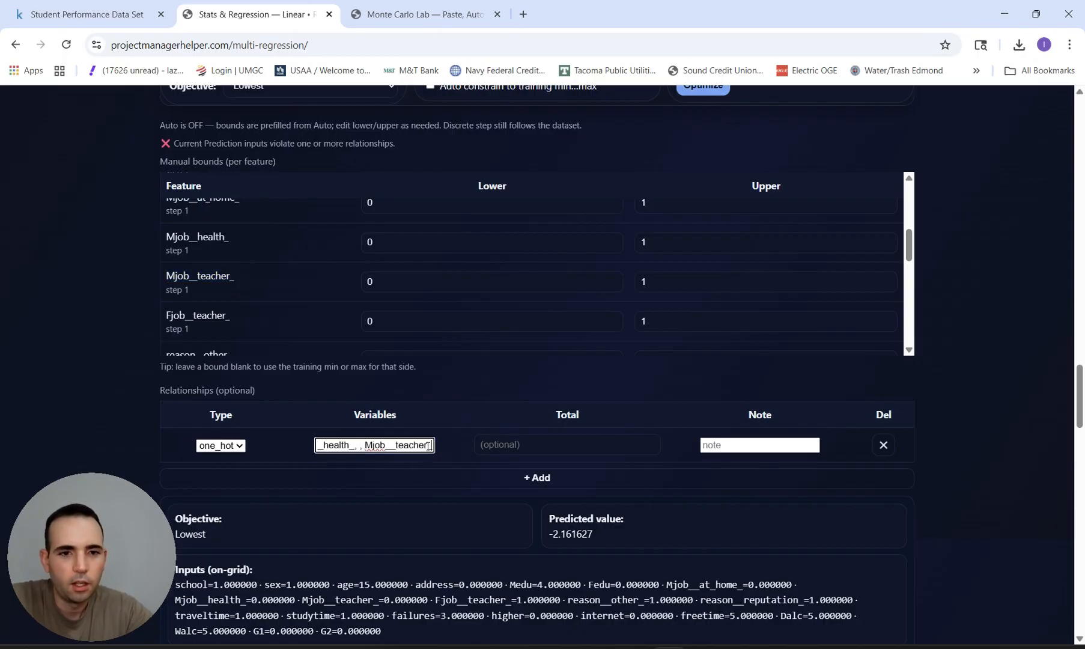
click(519, 447)
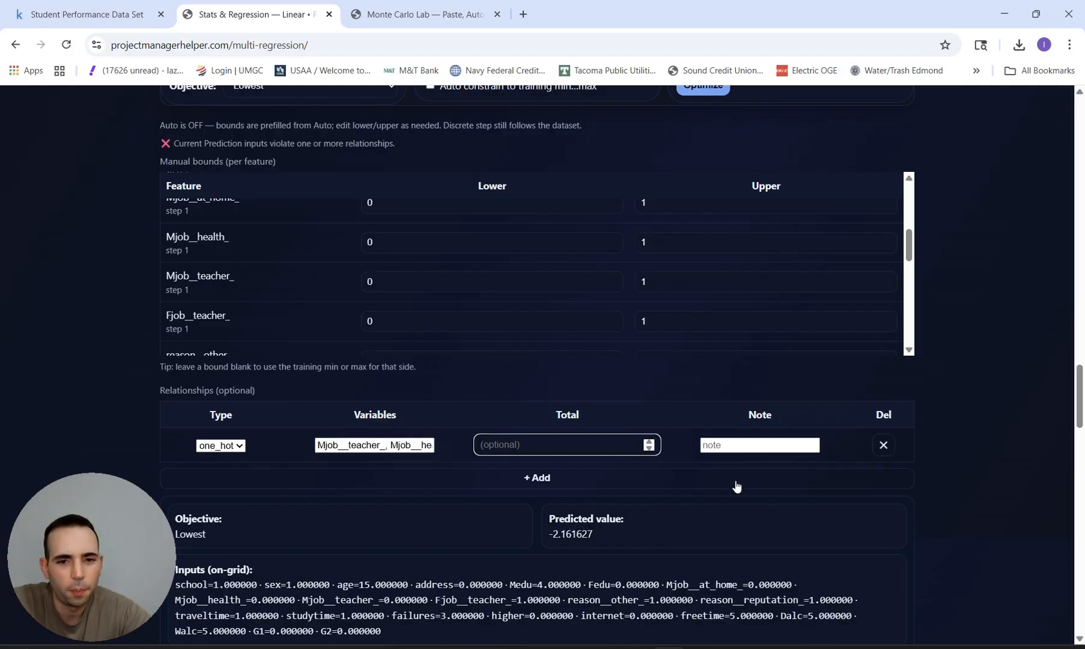
Run the optimization for the Lowest objective with the manual bounds and one_hot relationship, and review the updated prediction inputs.
scroll(736, 486, up, 1)
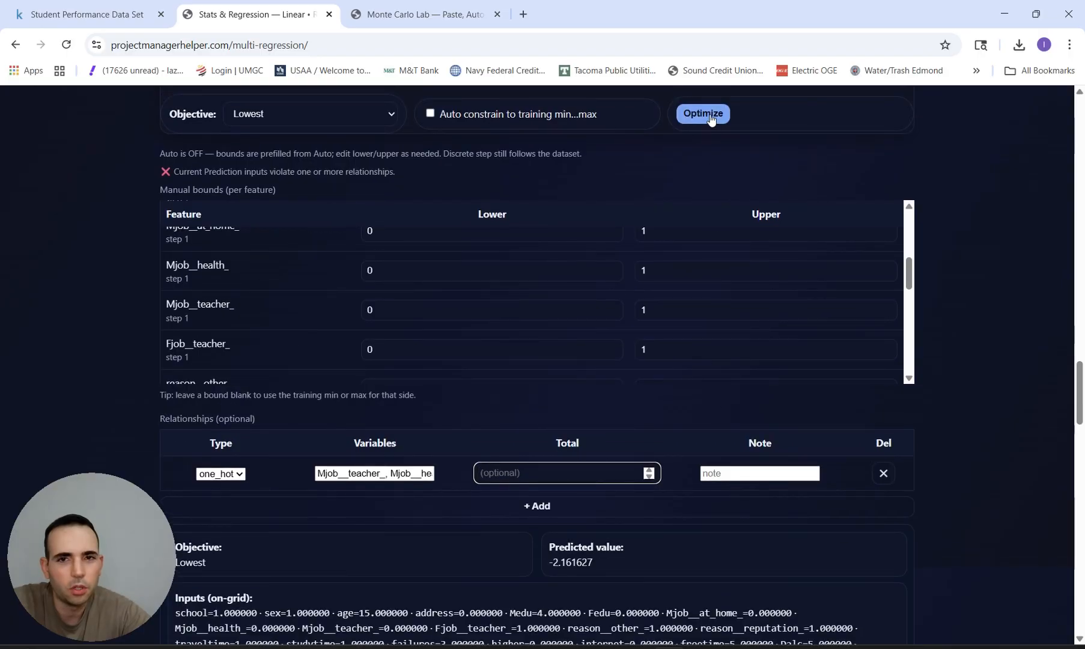
click(710, 115)
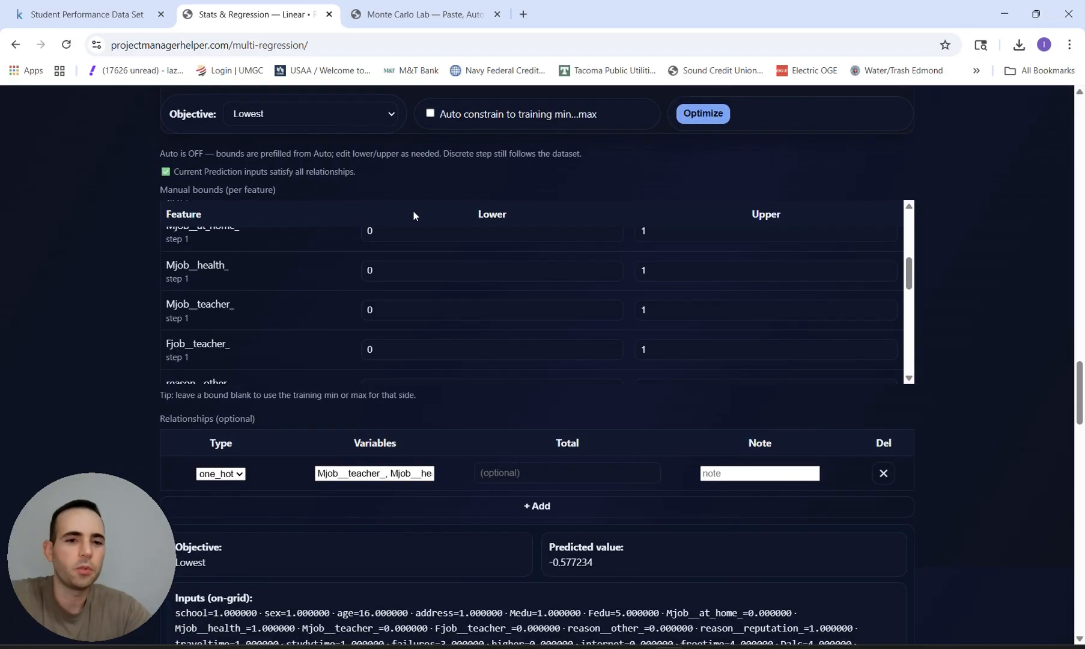
scroll(503, 188, up, 12)
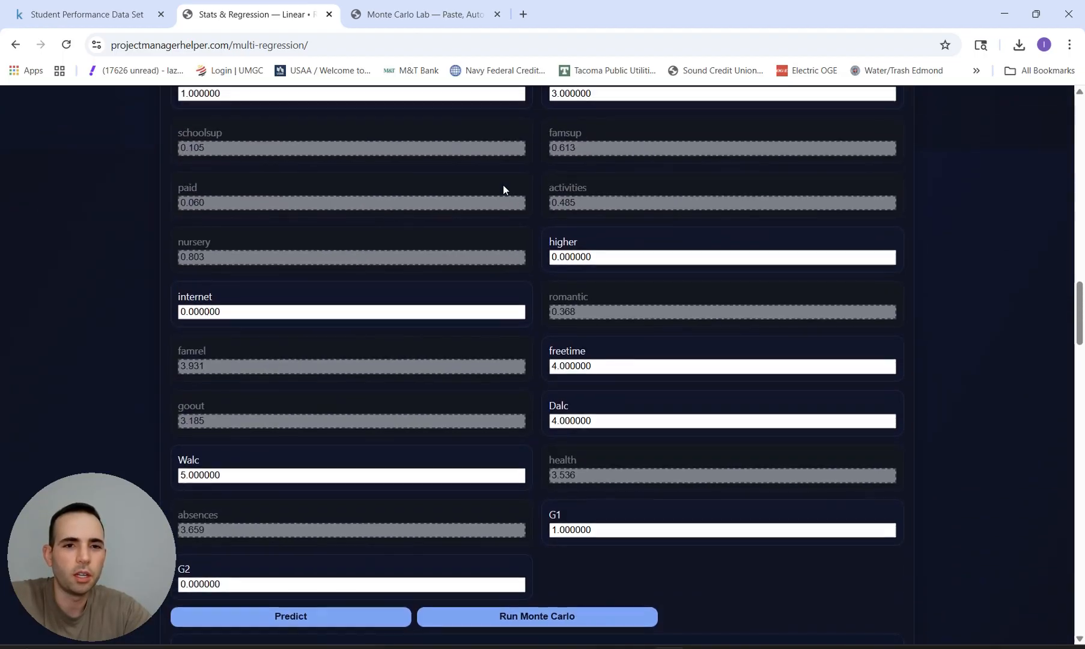
scroll(503, 188, up, 3)
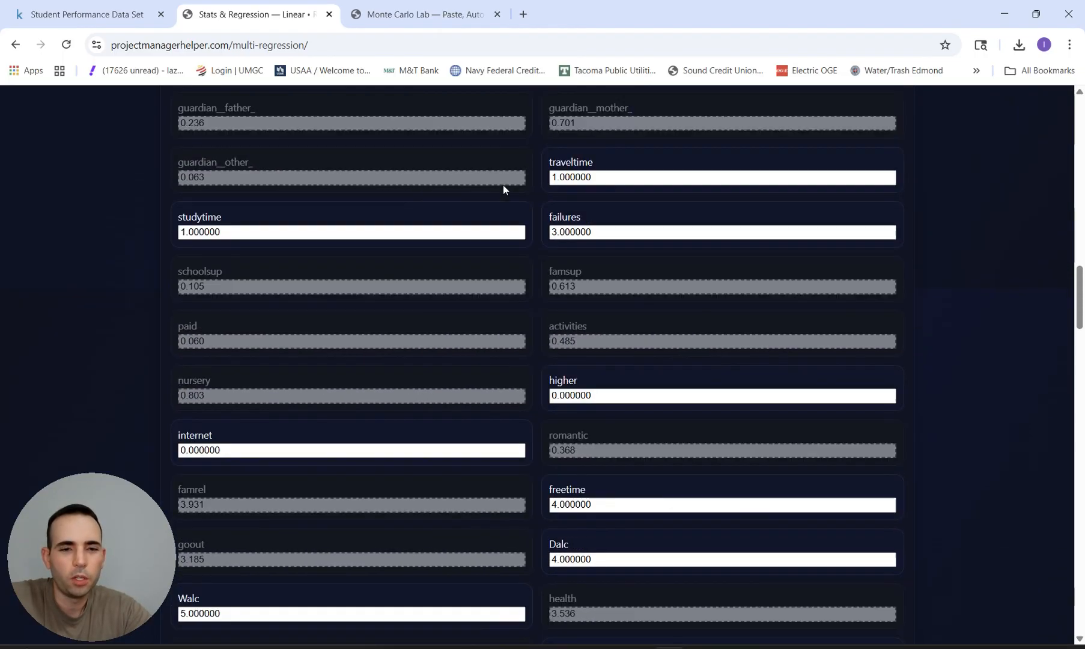
scroll(503, 187, down, 11)
scroll(343, 393, down, 1)
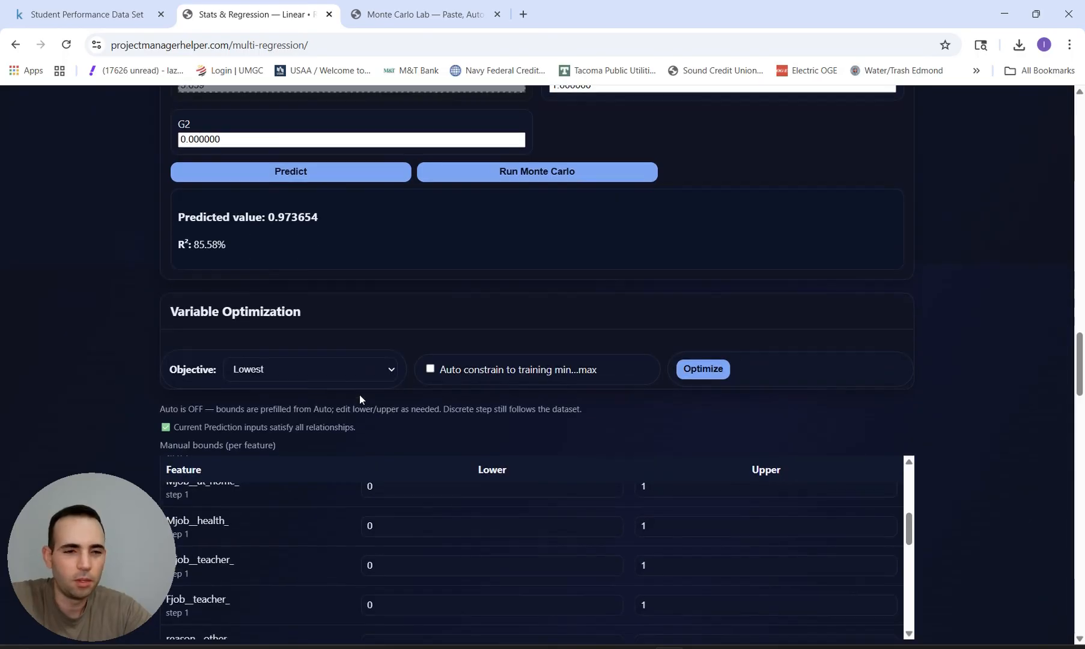
Run the variable optimization for the Highest objective with the manual bounds and the one_hot relationship.
click(291, 368)
click(272, 388)
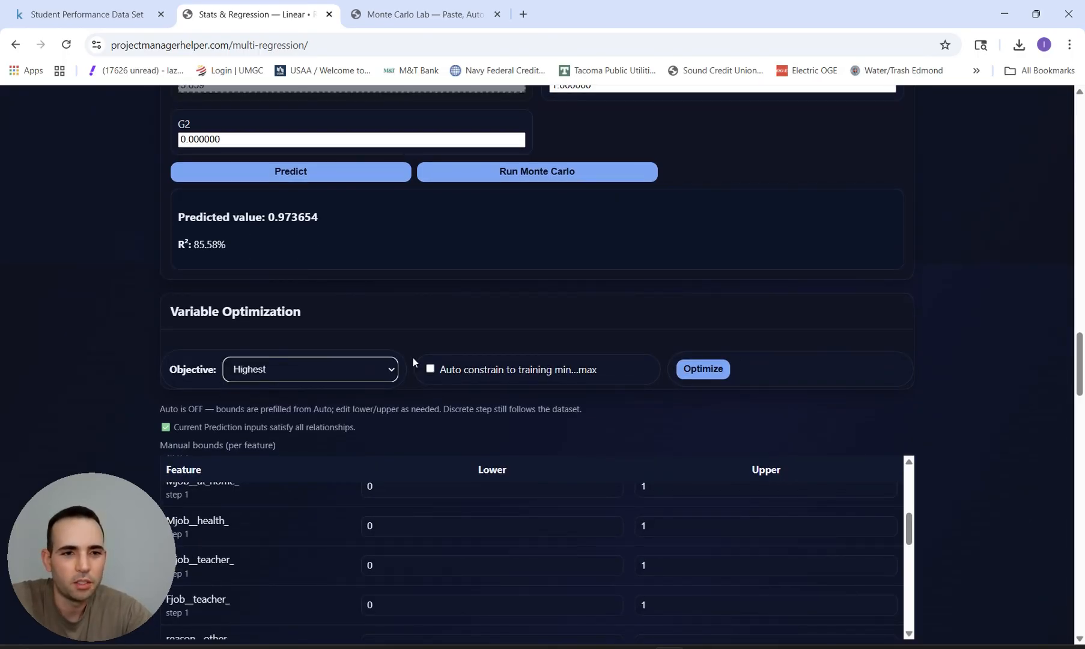
click(698, 369)
Examine the optimized prediction inputs, comparing Mjob__at_home_, Mjob__health_ and Mjob__teacher_ against the one_hot relationship.
scroll(720, 276, up, 5)
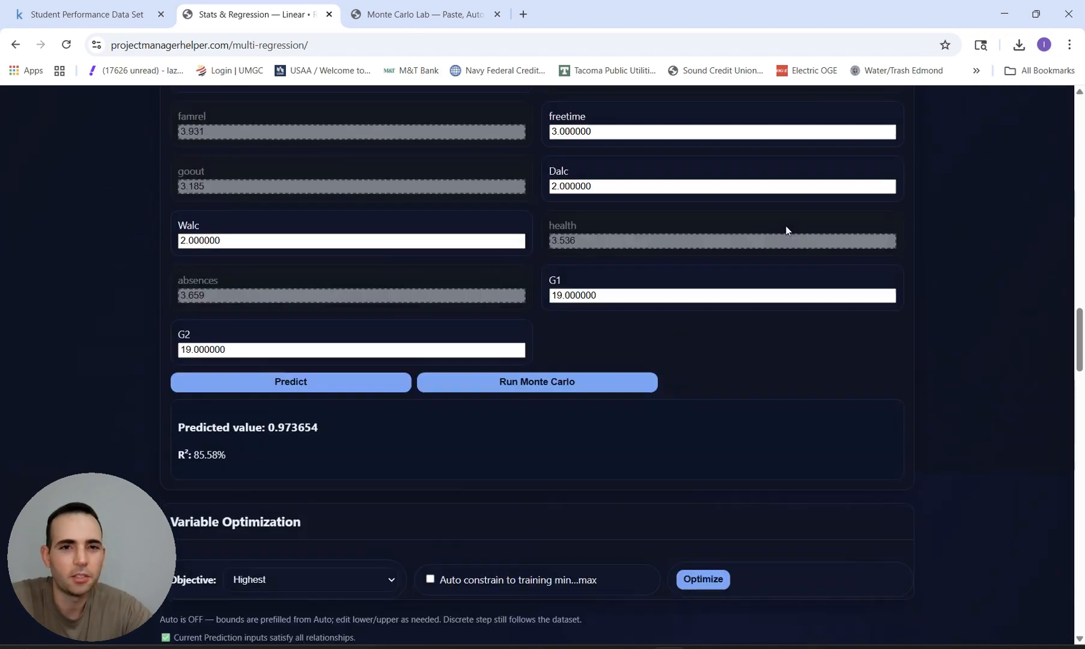
scroll(786, 225, up, 3)
scroll(785, 227, up, 4)
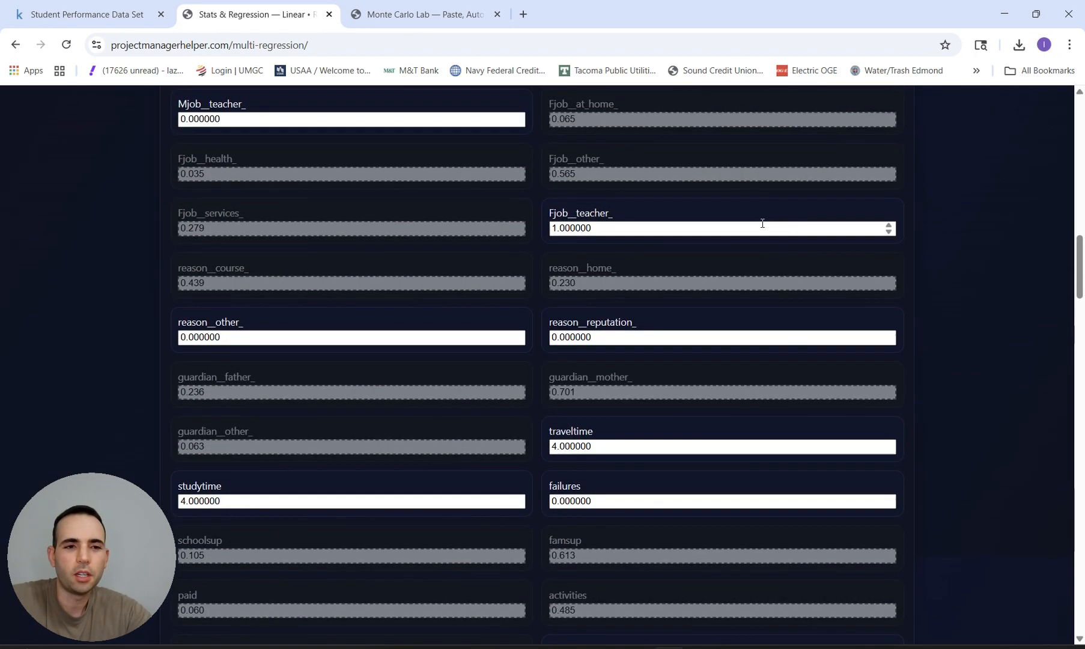
scroll(509, 315, up, 3)
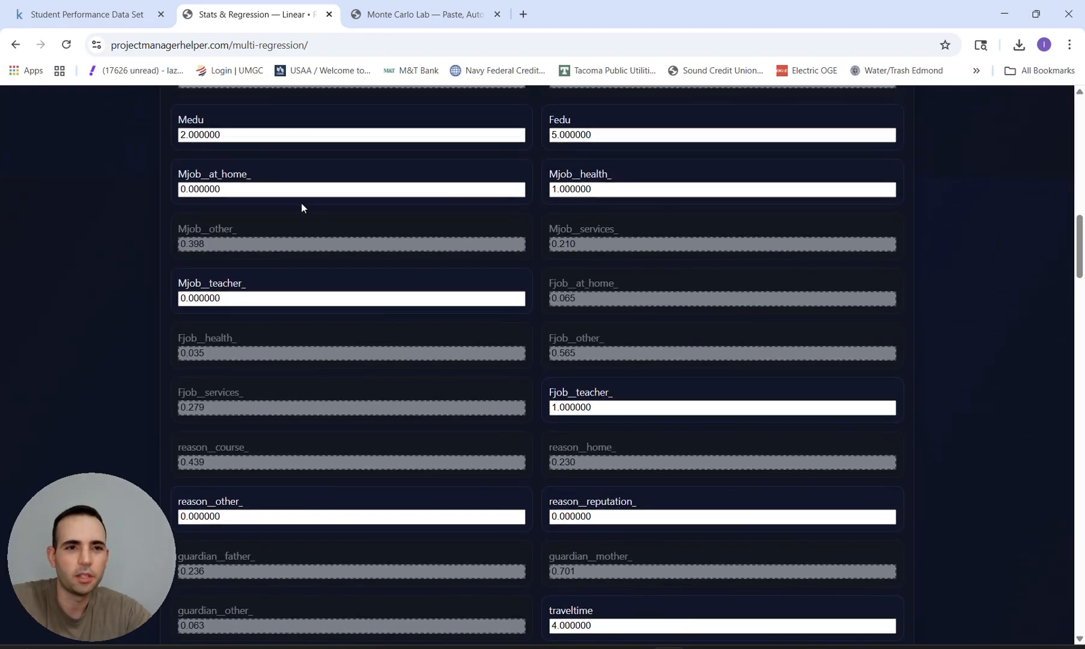
scroll(285, 233, up, 1)
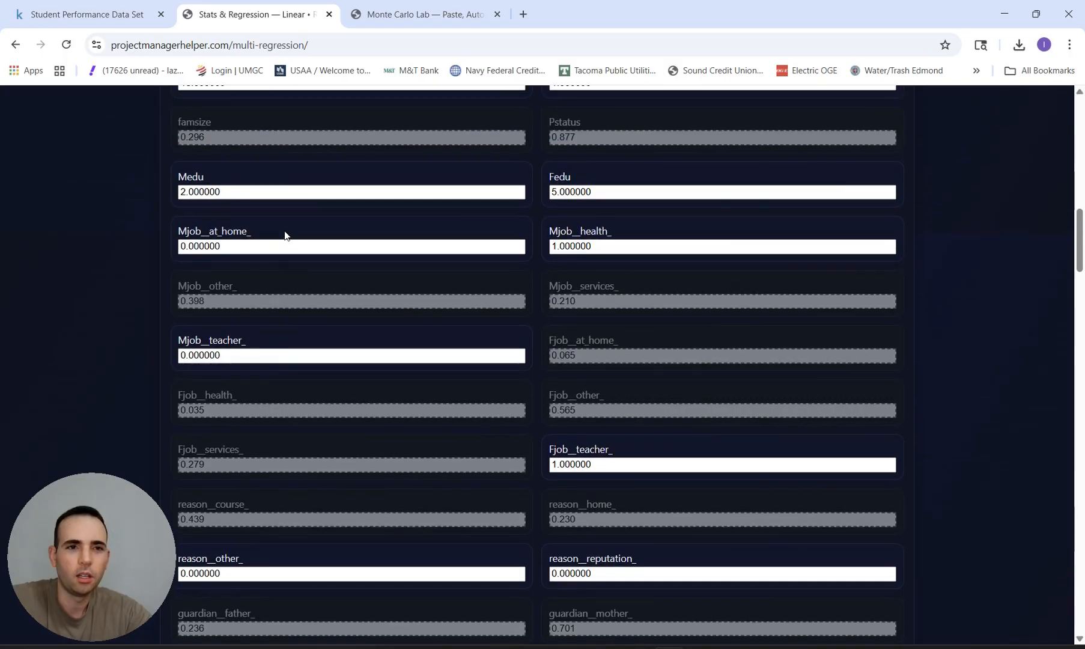
scroll(435, 199, up, 1)
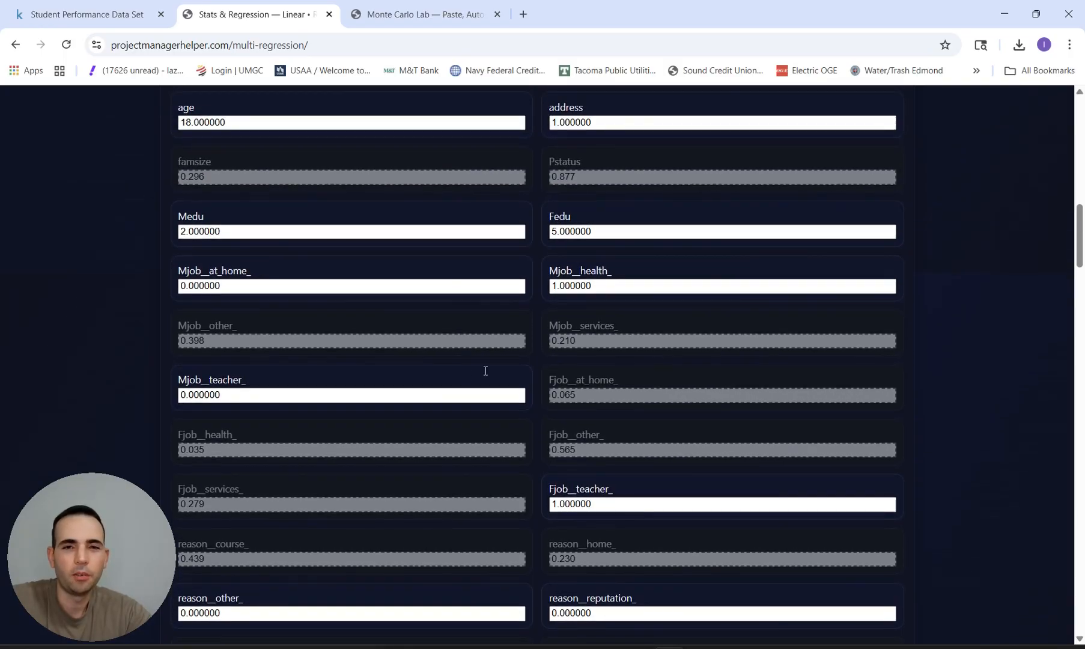
scroll(484, 371, up, 1)
scroll(484, 371, down, 3)
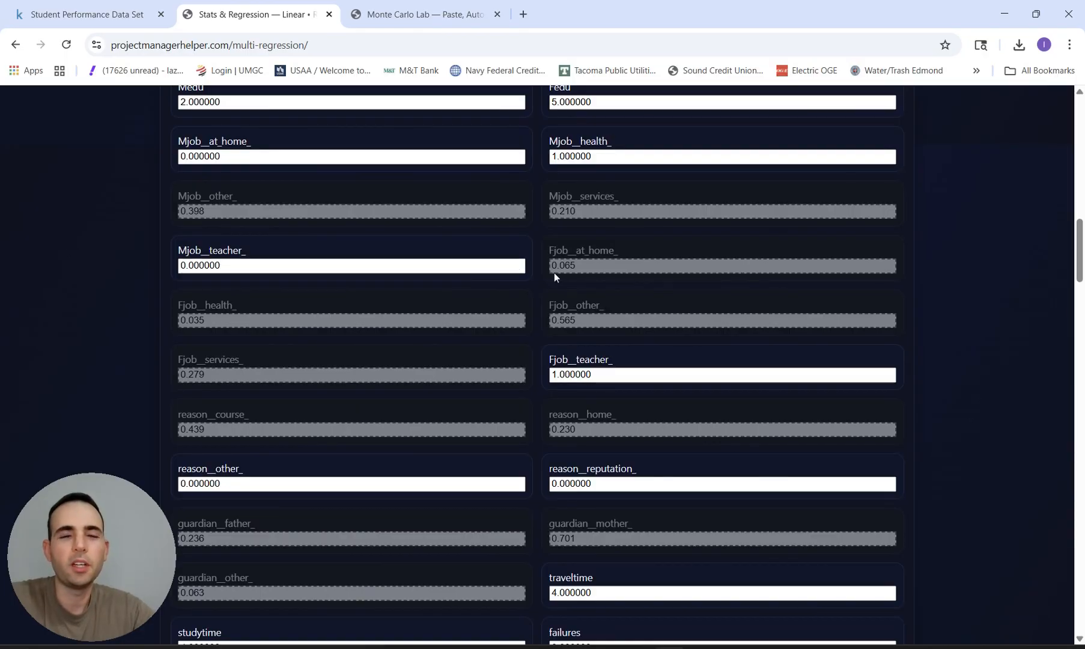
scroll(476, 290, up, 2)
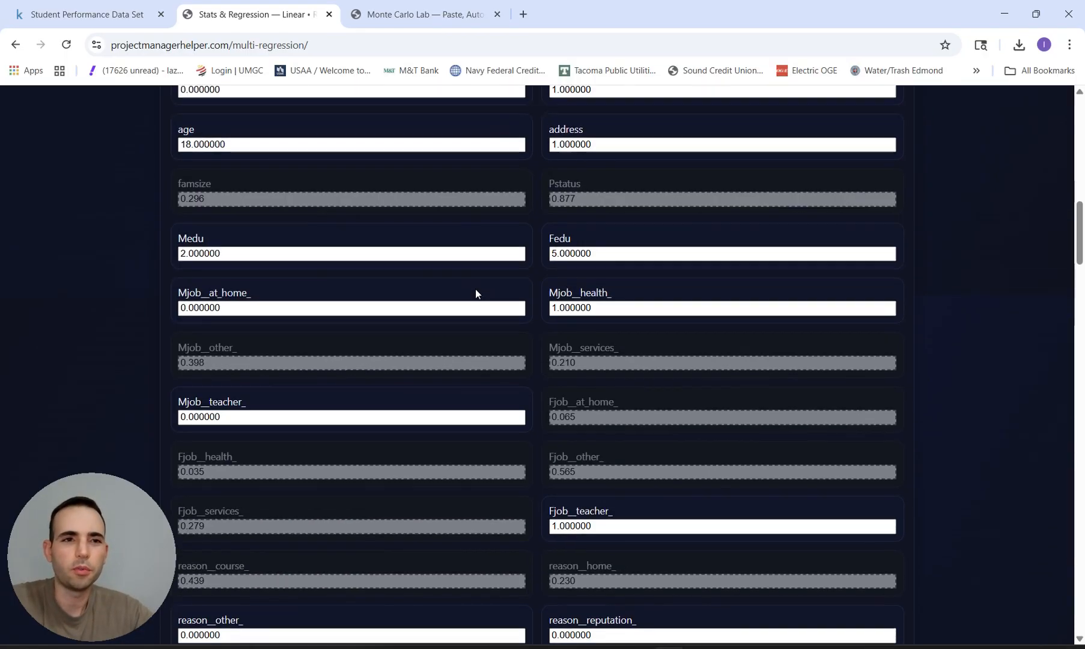
Change the relationship's type to sum_eq and clear its list of variables.
scroll(476, 290, down, 20)
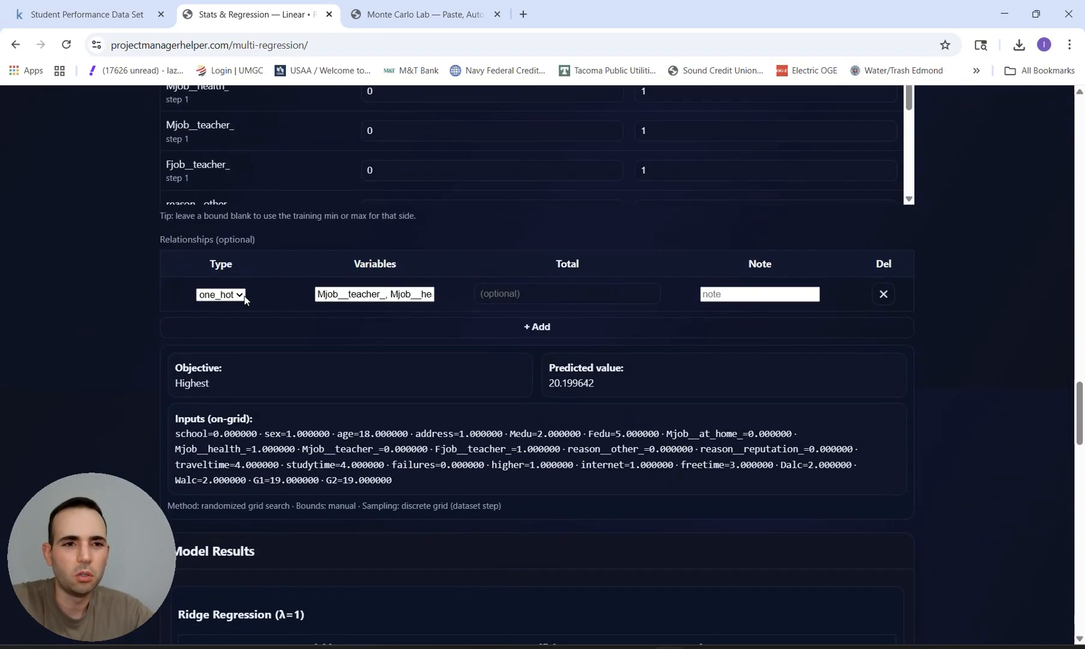
click(228, 294)
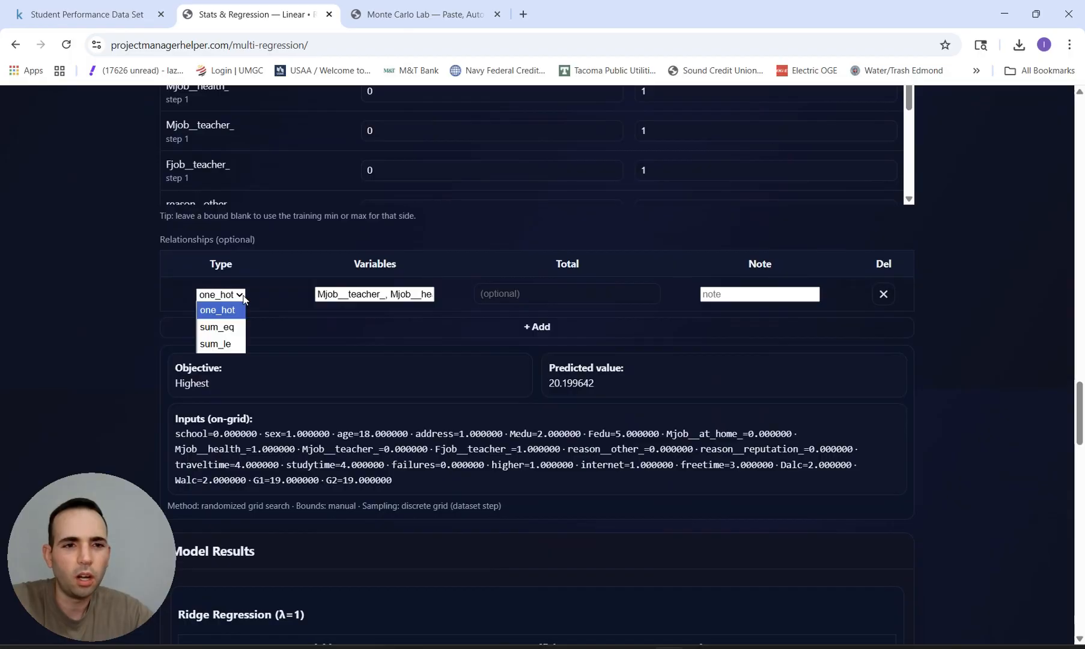
click(234, 328)
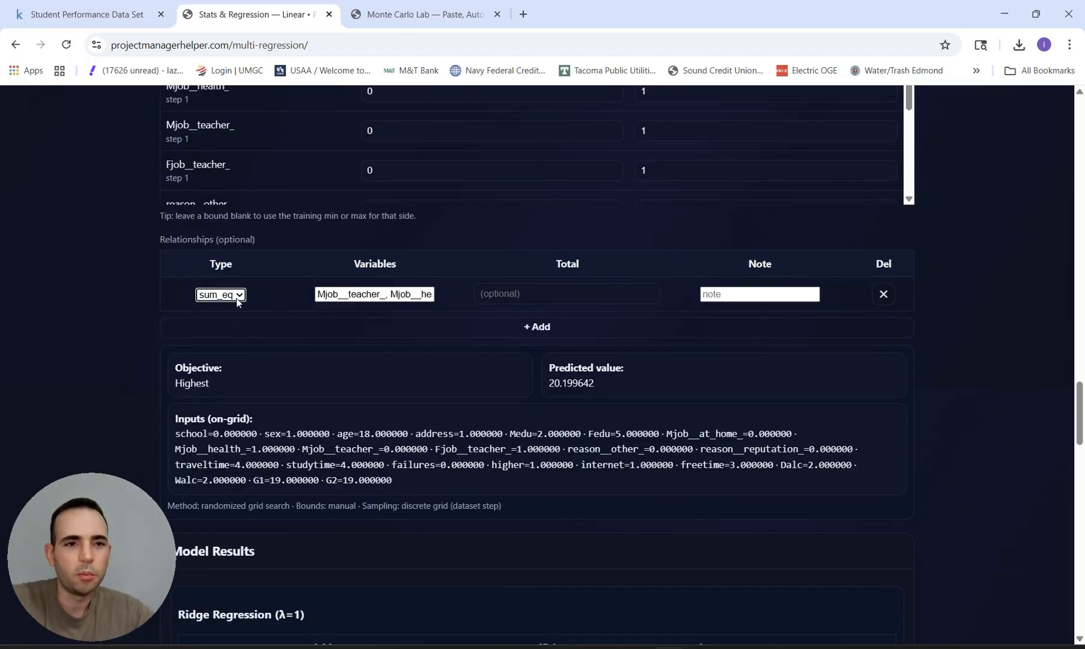
click(409, 295)
key(ctrl+a)
text(\)
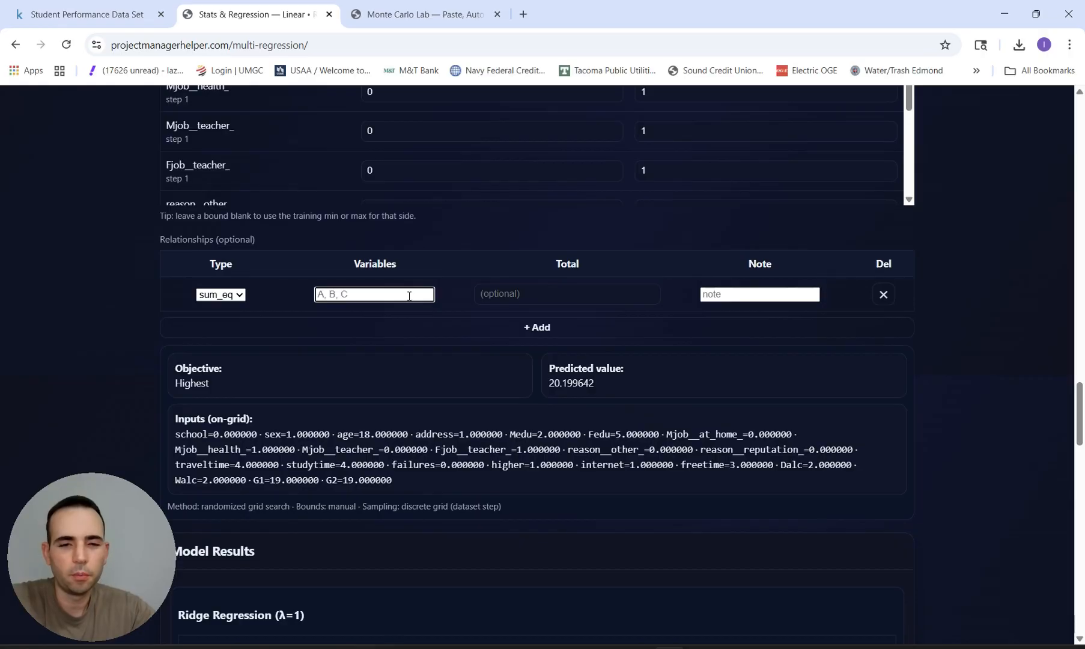
click(520, 292)
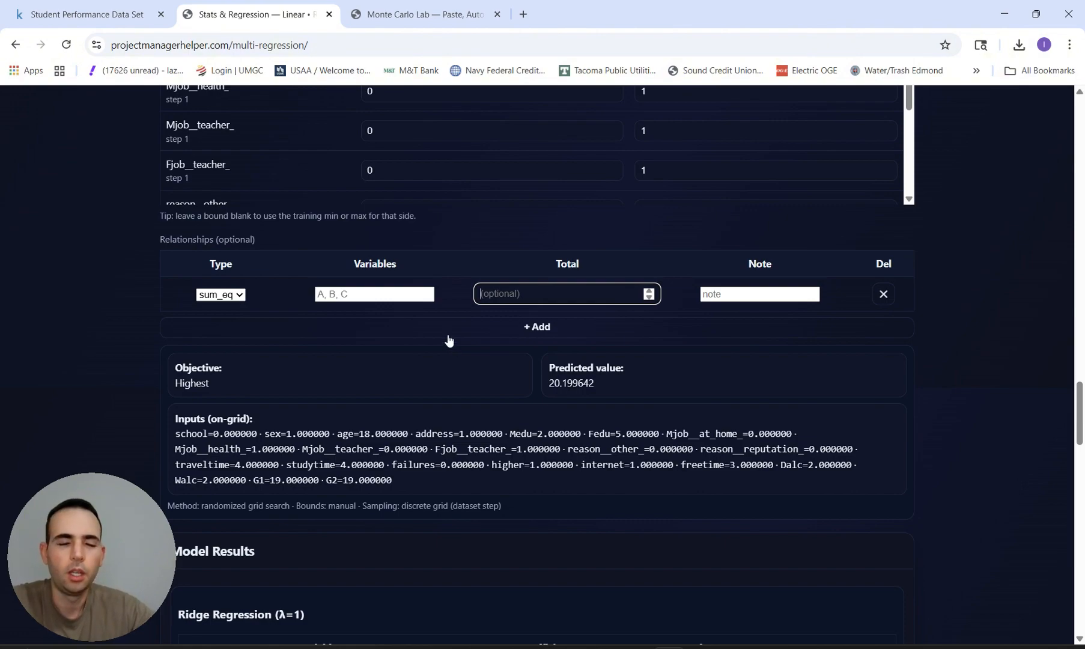
scroll(449, 341, up, 2)
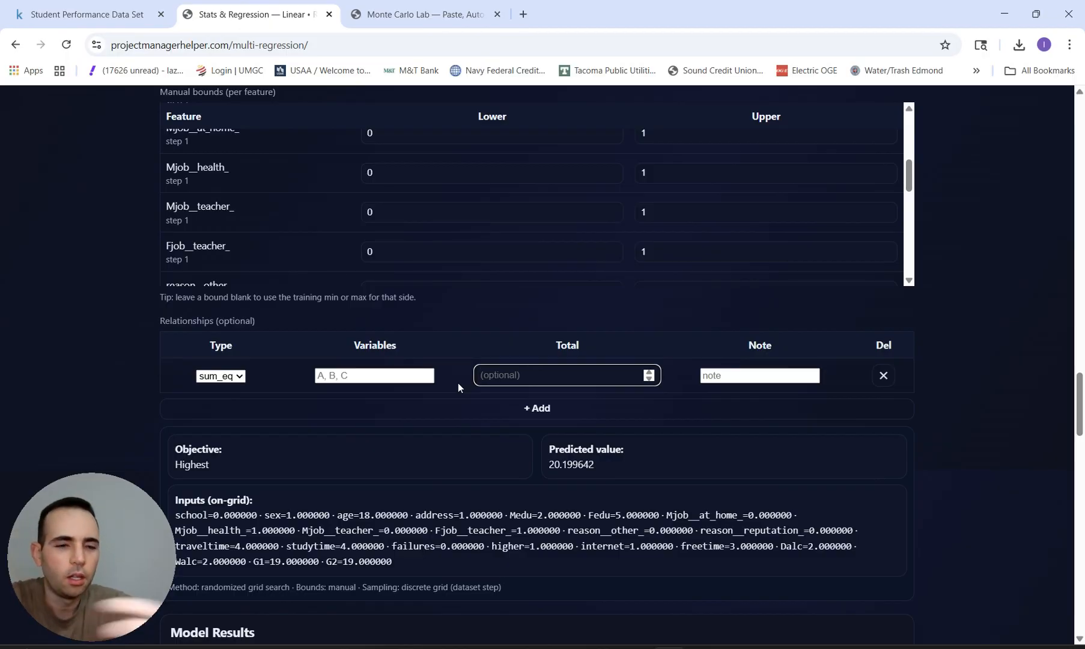
scroll(777, 421, down, 1)
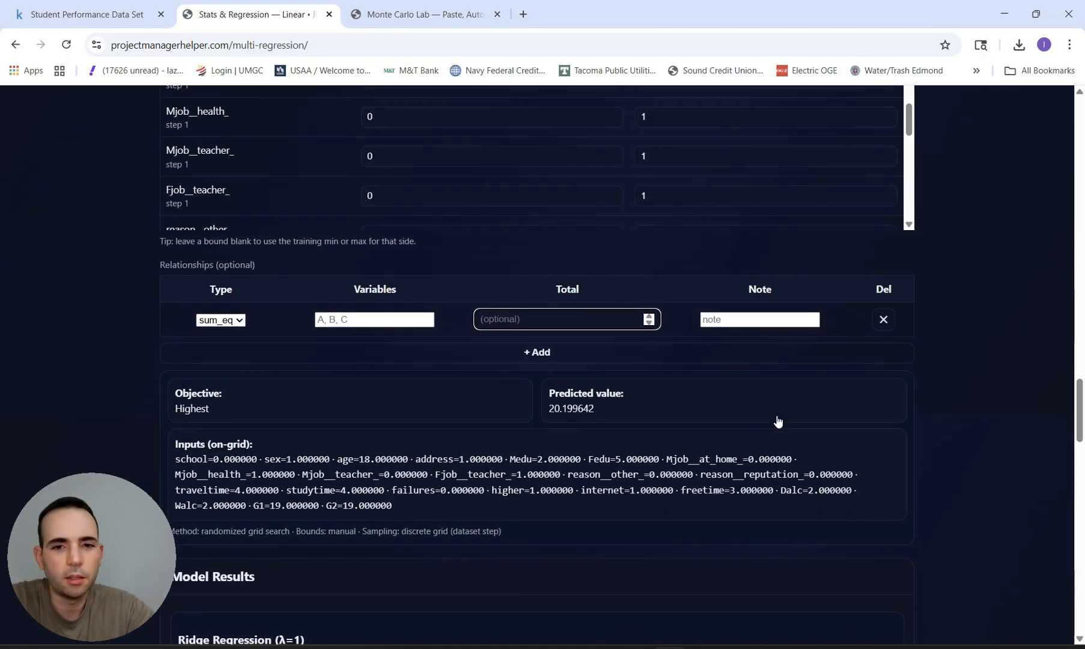
Delete the relationship, rerun the optimization for the Highest objective, and review the updated prediction inputs.
click(883, 320)
scroll(698, 362, up, 6)
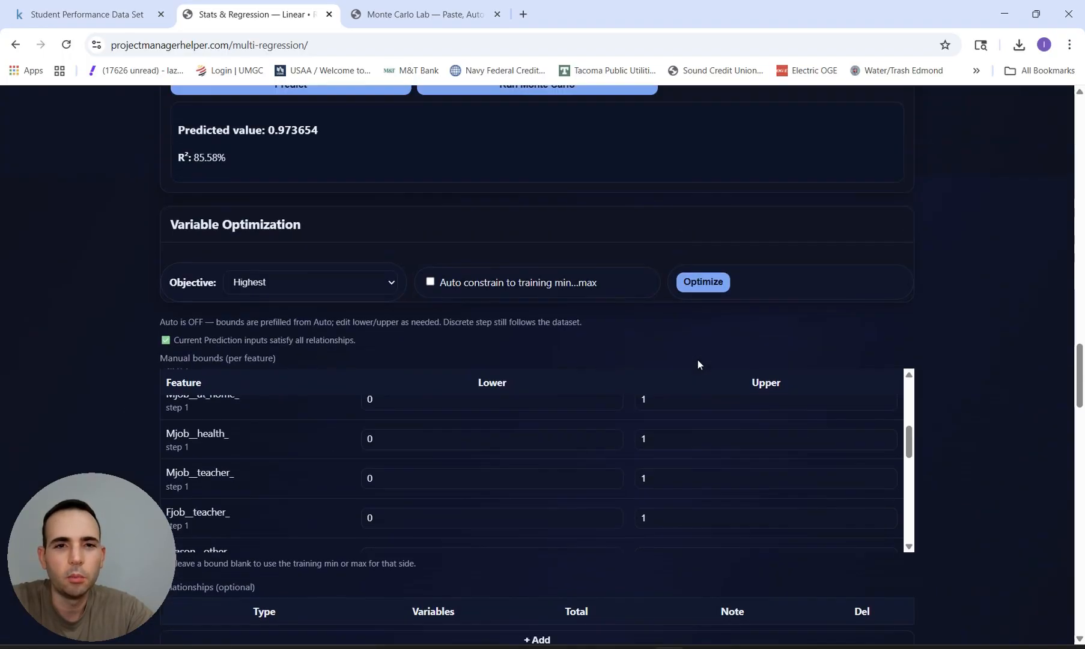
scroll(623, 175, up, 4)
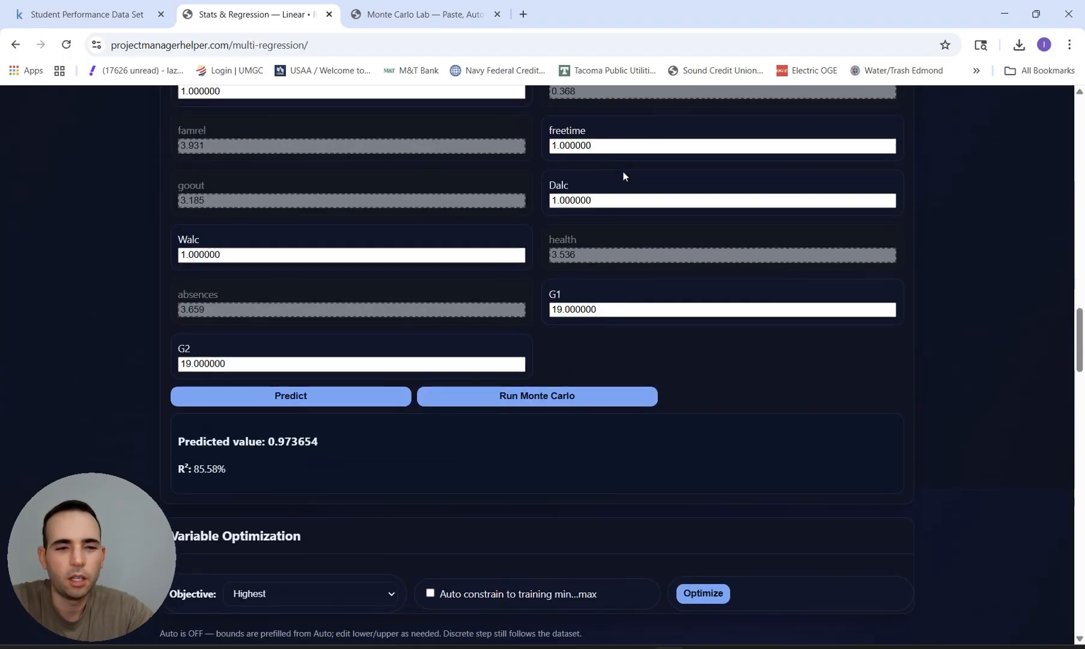
scroll(832, 420, up, 4)
scroll(831, 419, up, 8)
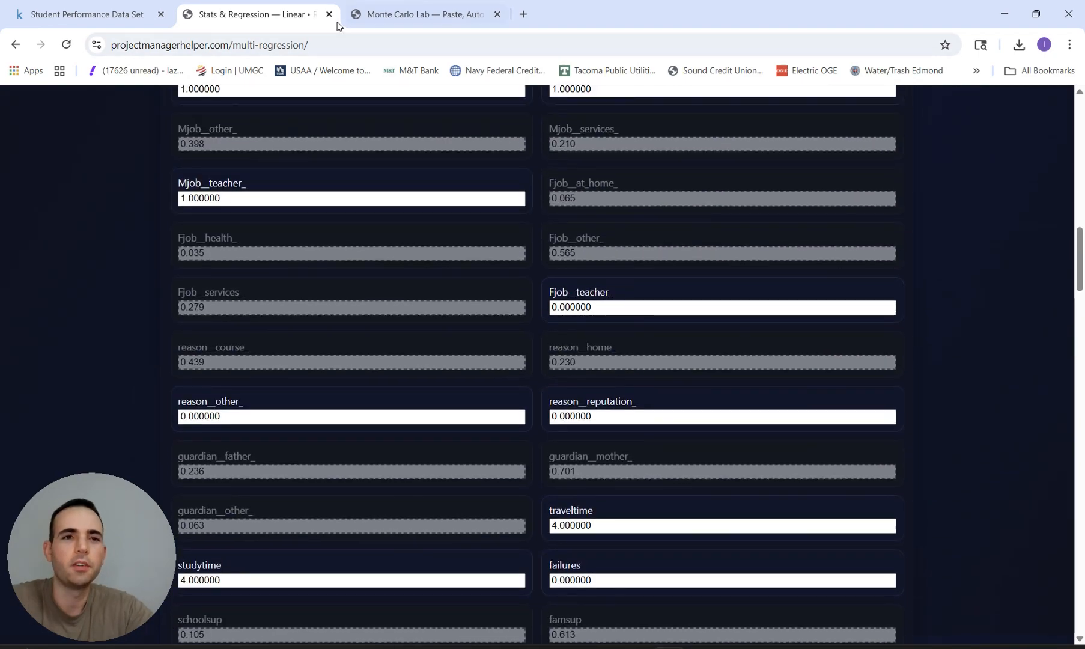
Close the Stats & Regression page and load projectmanagerhelper.com in place of the Monte Carlo Lab.
key(ctrl+Tab)
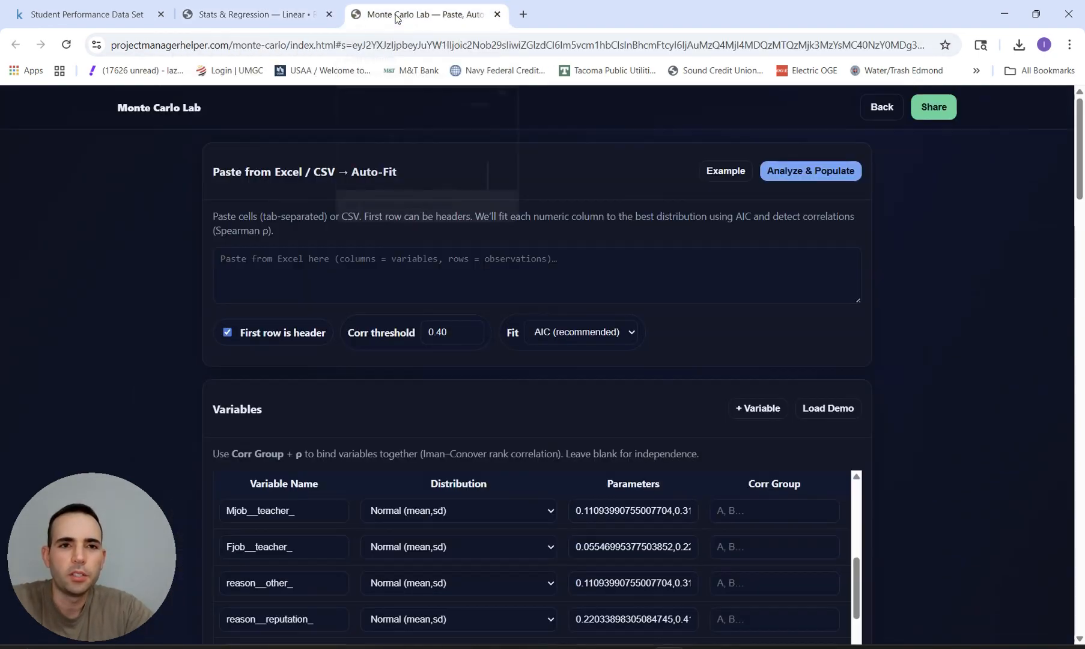
click(329, 14)
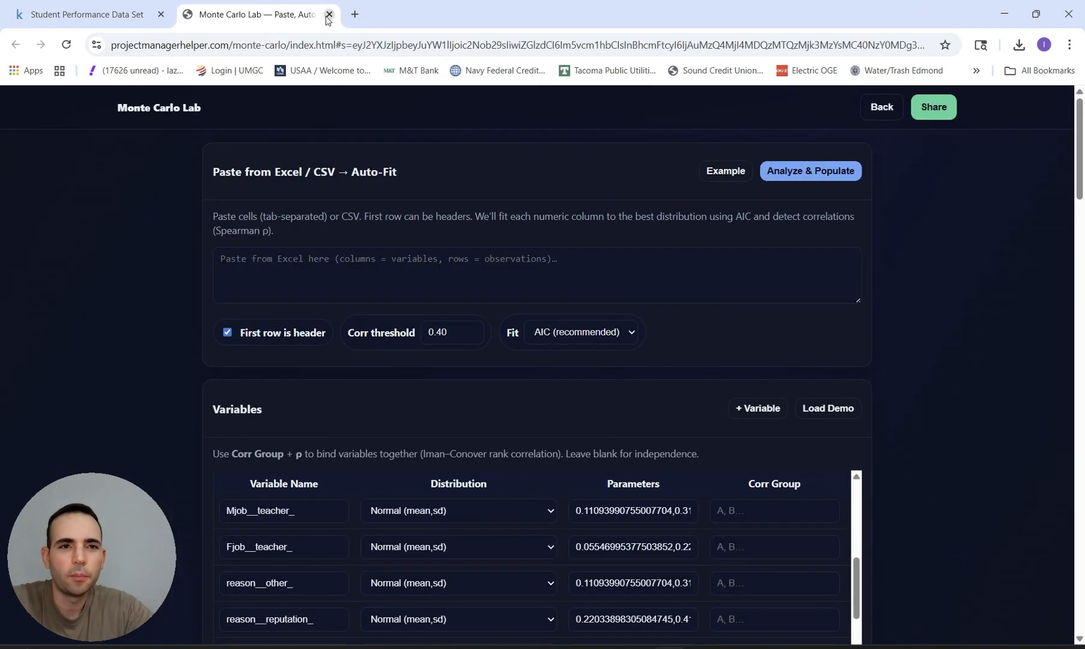
click(298, 46)
text(projectmanagerhelper.com)
key(Return)
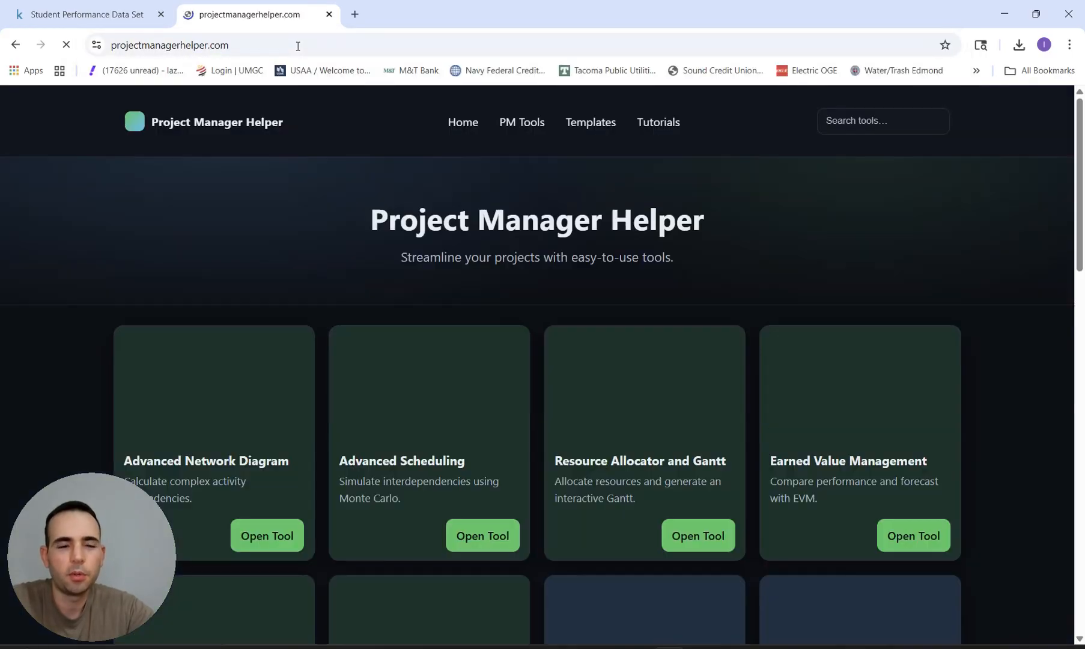
Look through the home page's analysis tools, including Excel Transformer, Distribution & Correlation, Multivariable Regression, Monte Carlo Simulation, Forecasting Lab and Hypothesis Testing.
scroll(511, 154, down, 5)
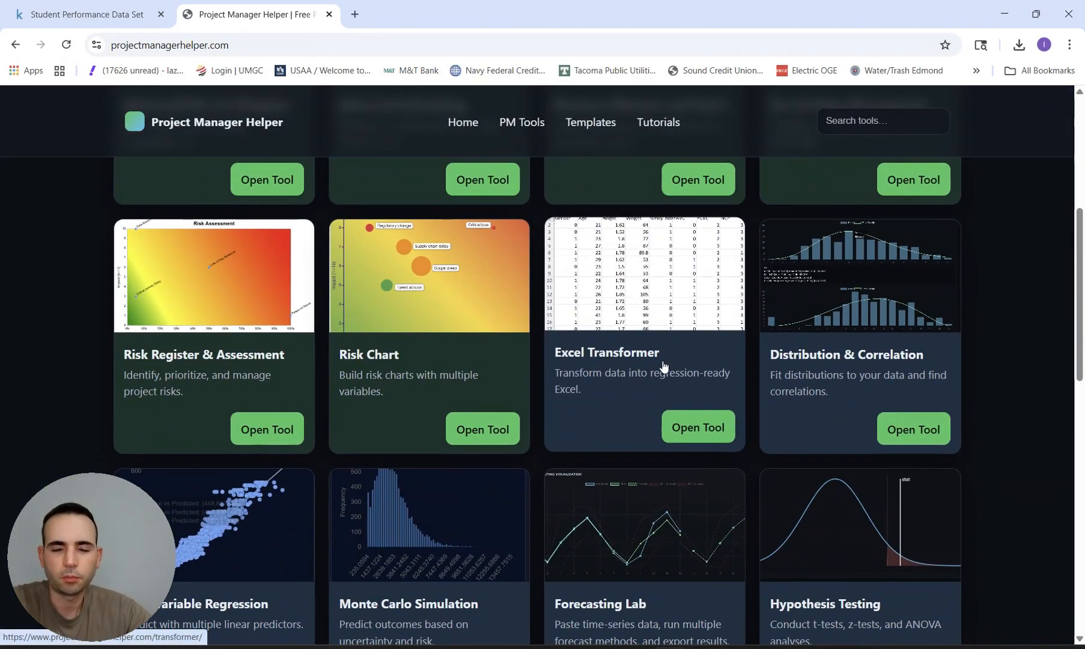
scroll(690, 355, down, 1)
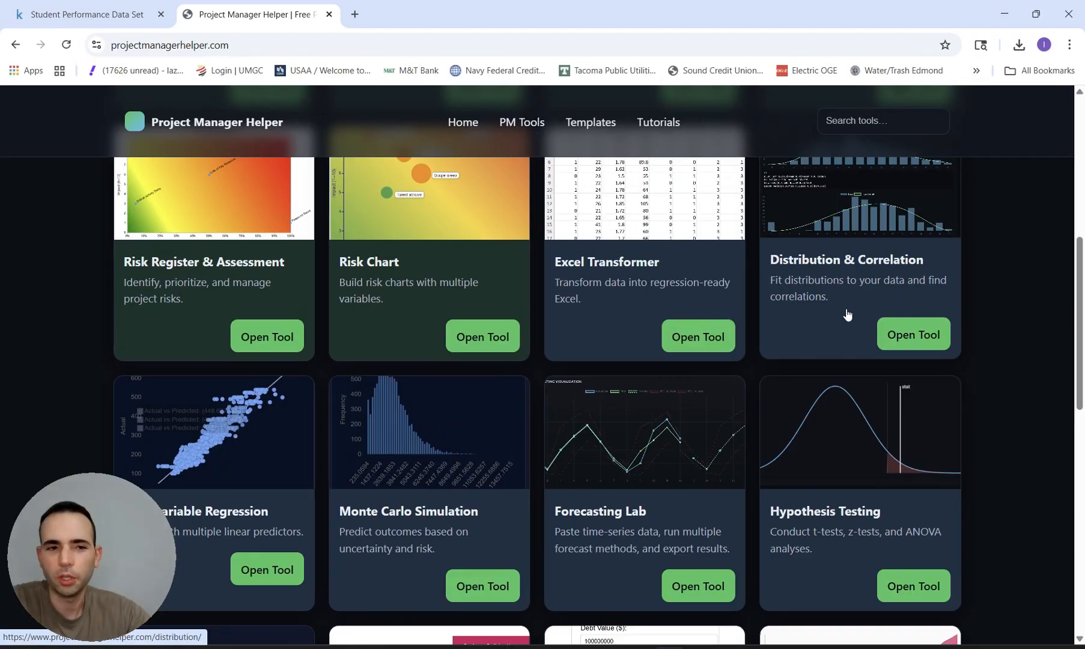
scroll(845, 312, down, 1)
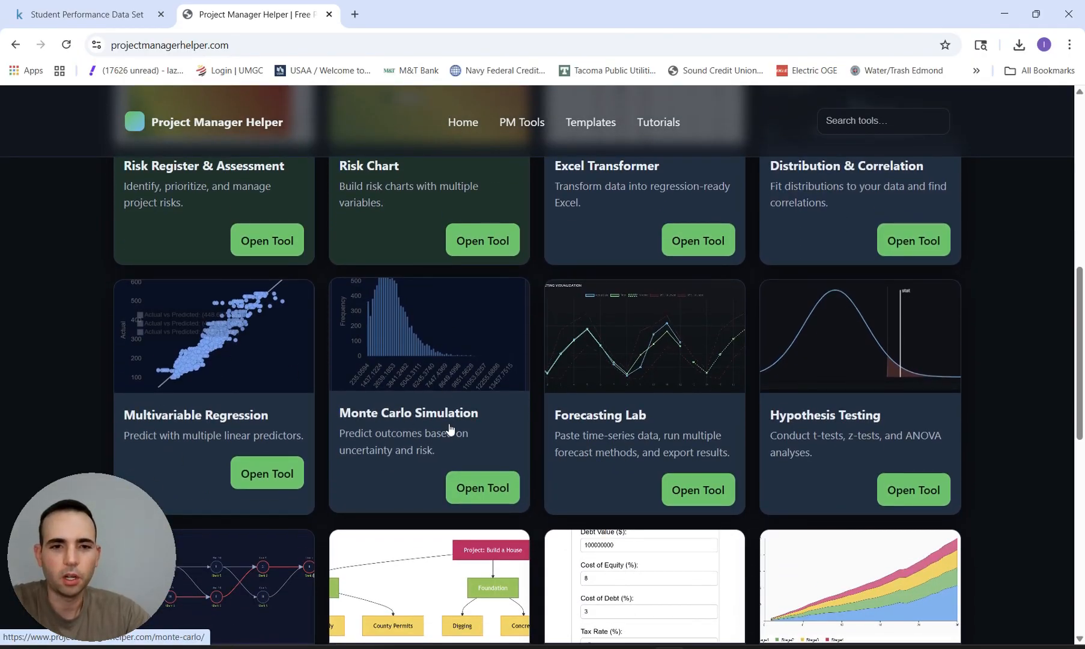
scroll(435, 373, down, 1)
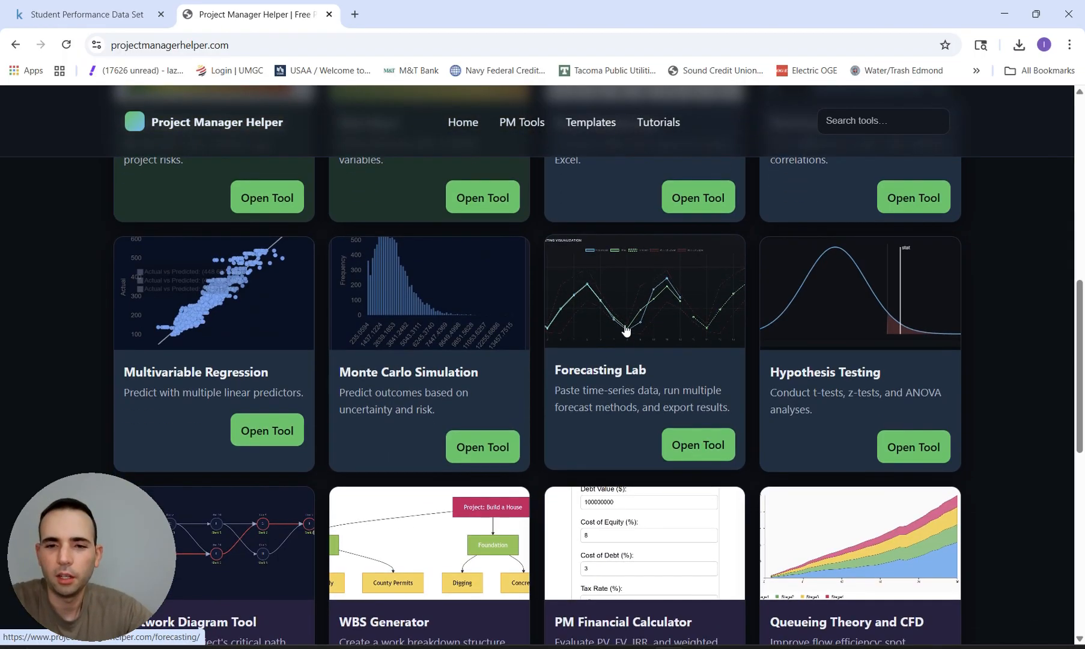
scroll(662, 342, down, 1)
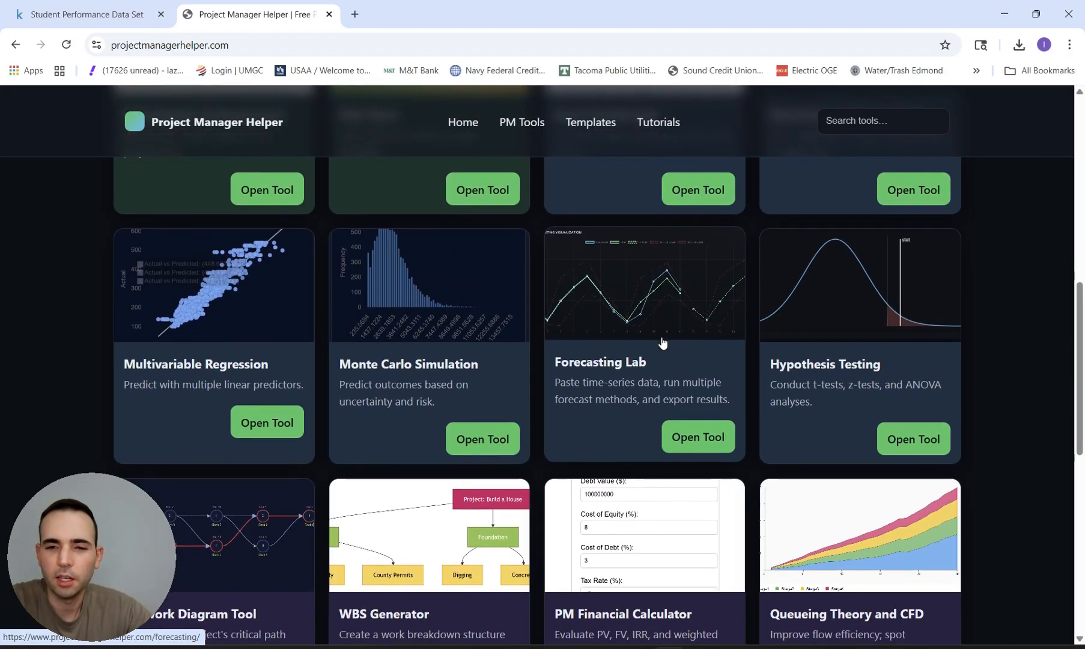
scroll(822, 369, up, 1)
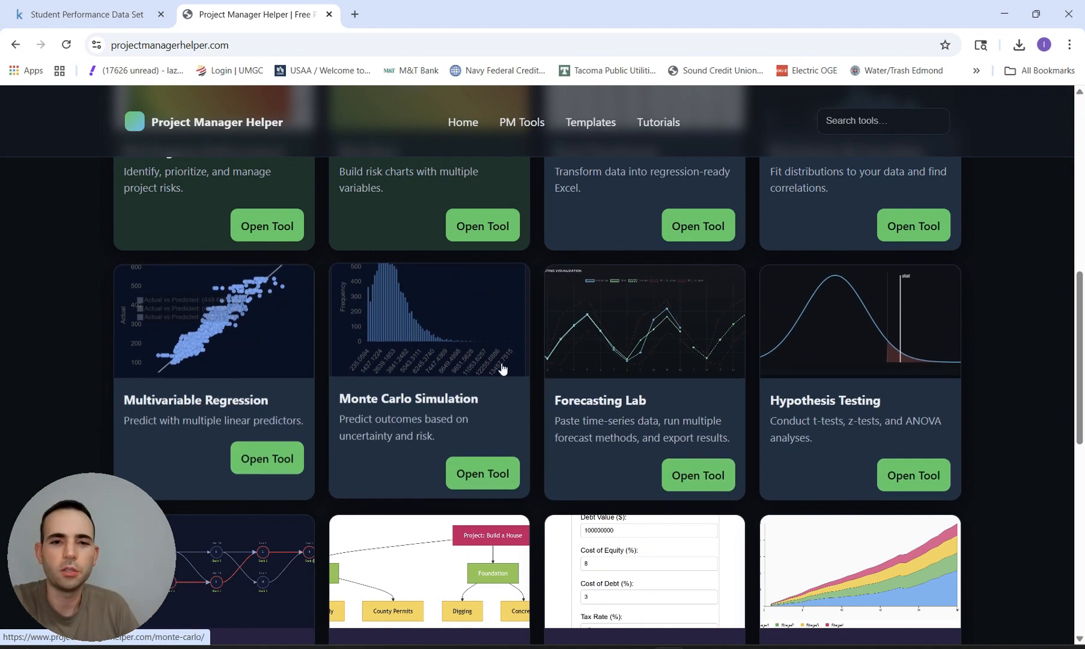
scroll(502, 368, up, 1)
scroll(815, 416, down, 2)
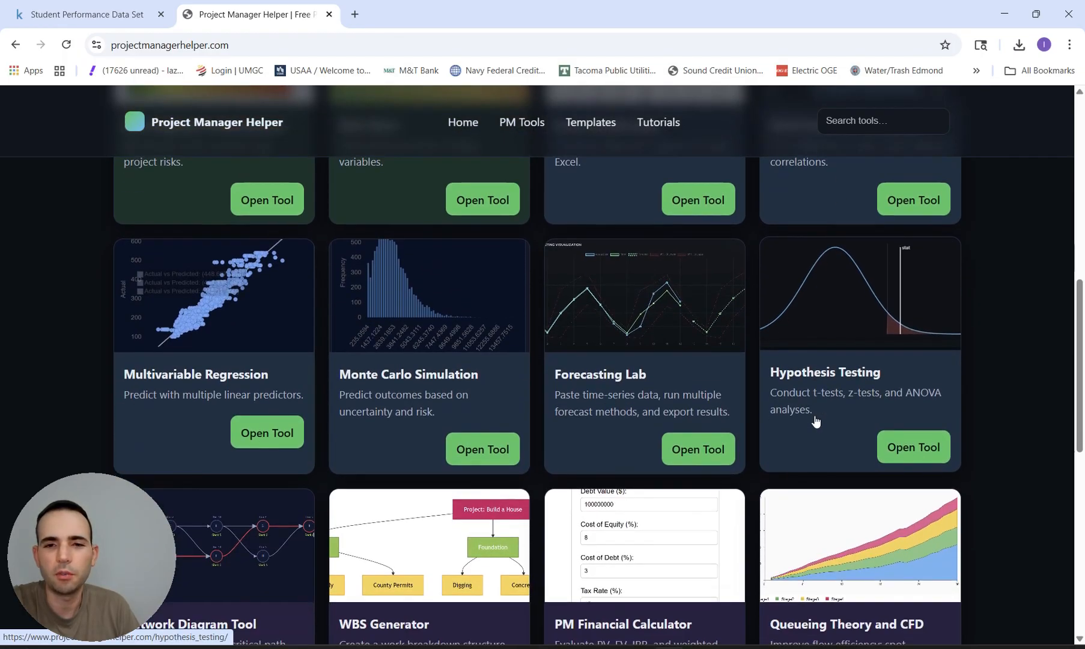
scroll(799, 287, up, 2)
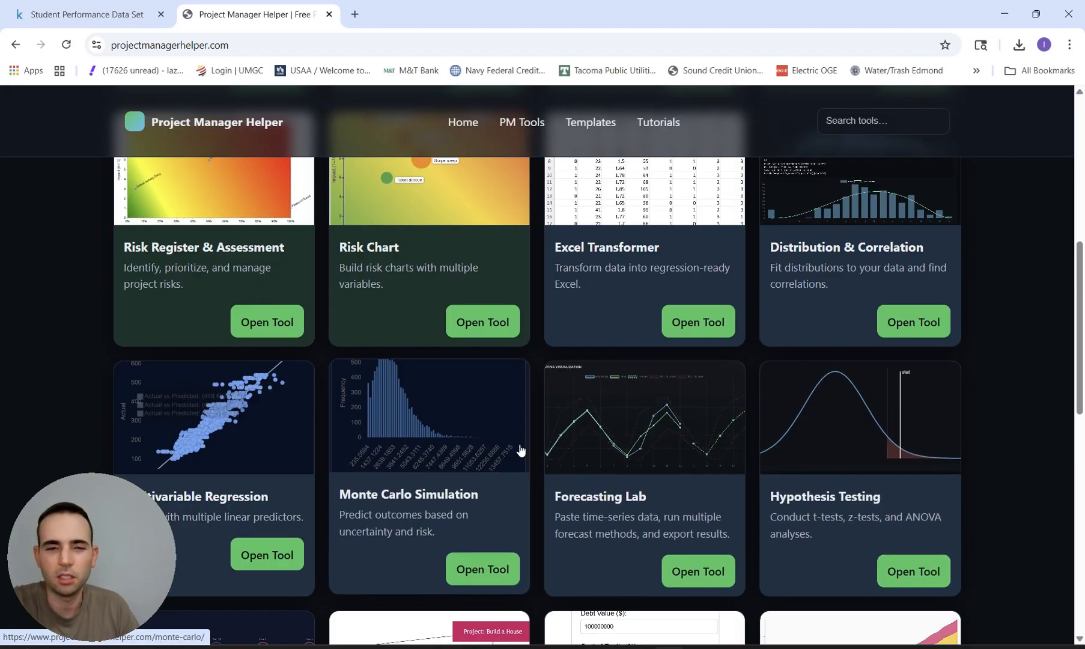
scroll(520, 448, up, 1)
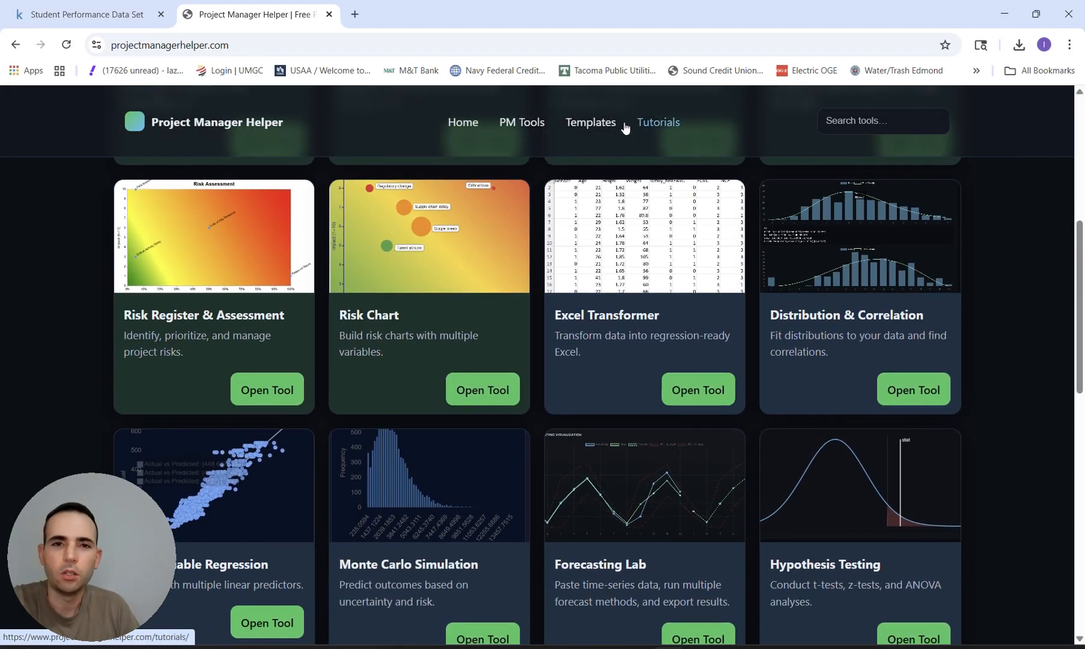
Open the site's Templates page and look through the downloadable Excel templates.
click(592, 122)
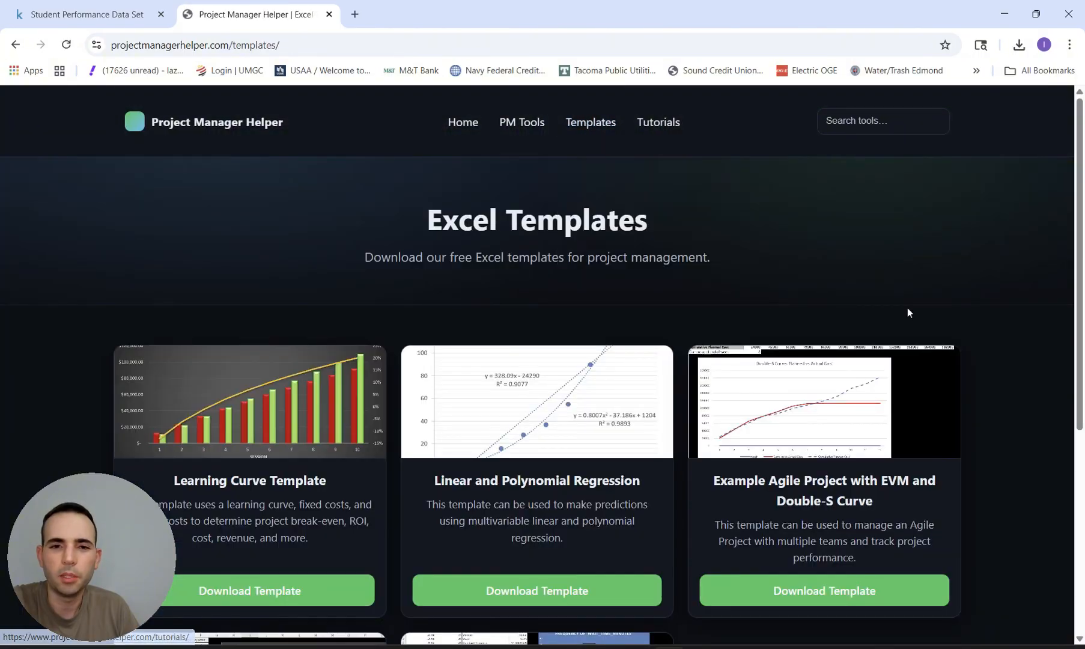
scroll(907, 309, down, 5)
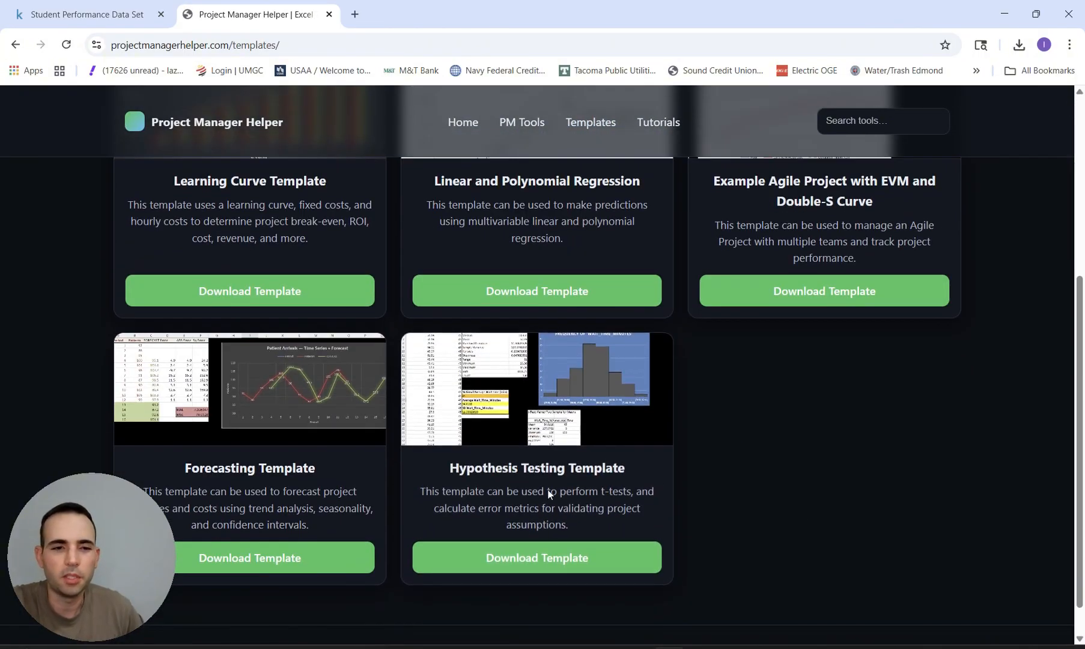
scroll(420, 391, up, 2)
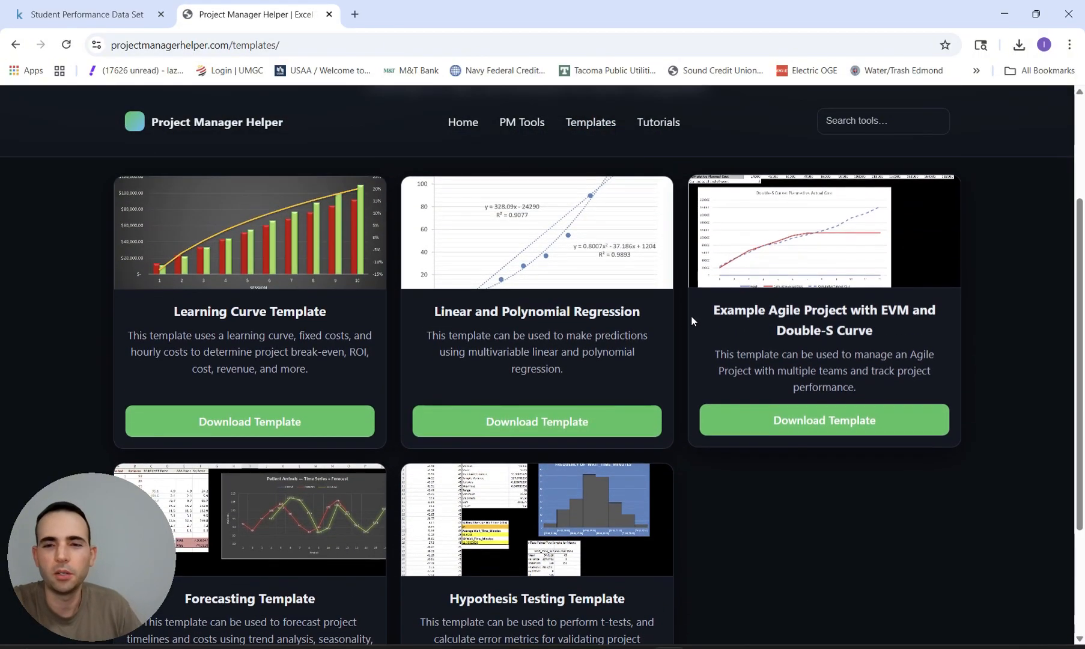
Open the site's Tutorials page, look through the video guides, and return to the home page's tool list.
click(660, 122)
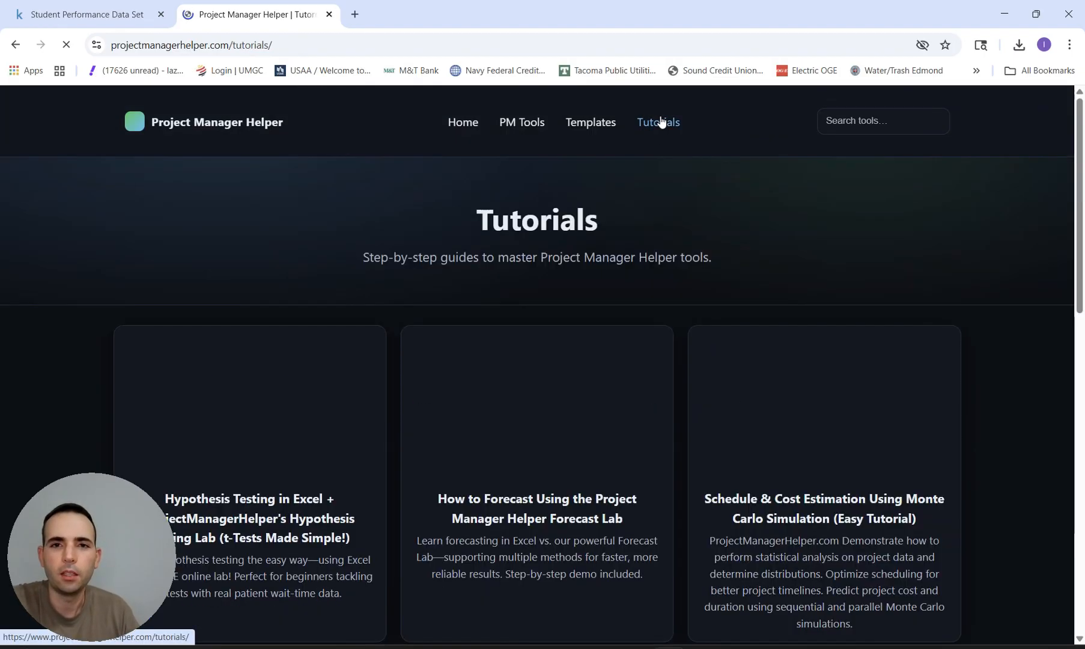
scroll(620, 278, down, 8)
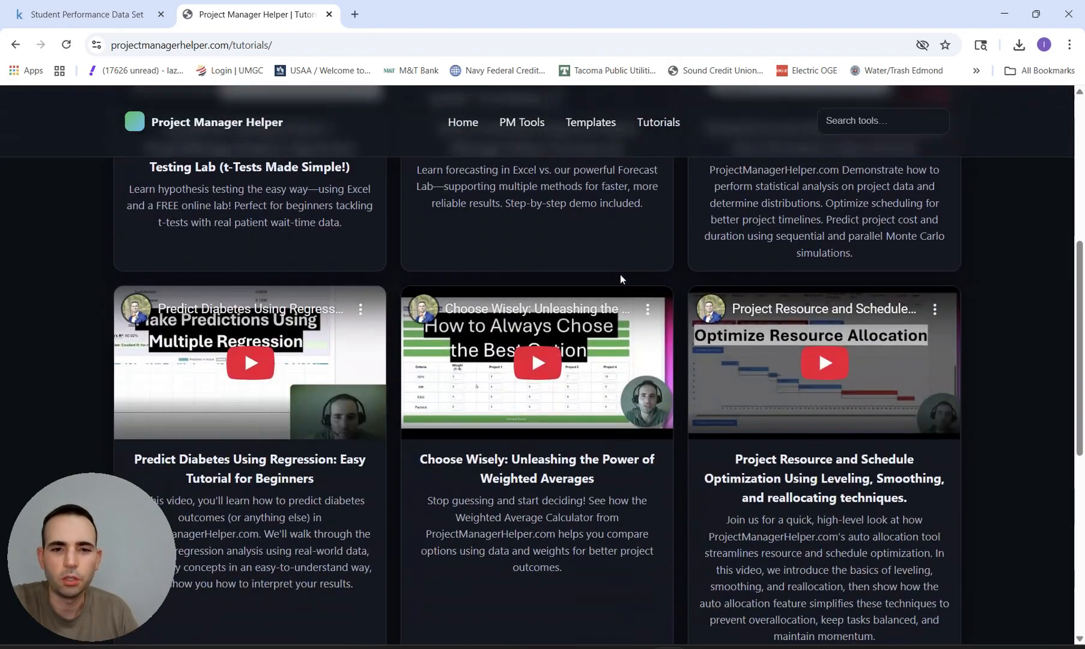
scroll(649, 414, up, 6)
scroll(650, 415, up, 3)
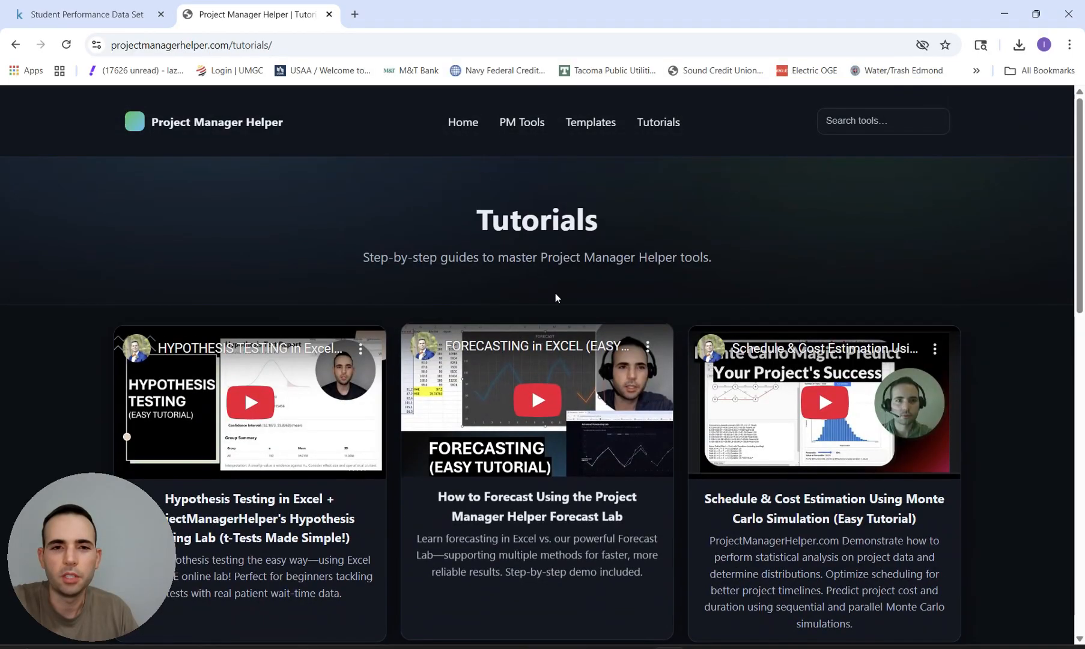
click(461, 123)
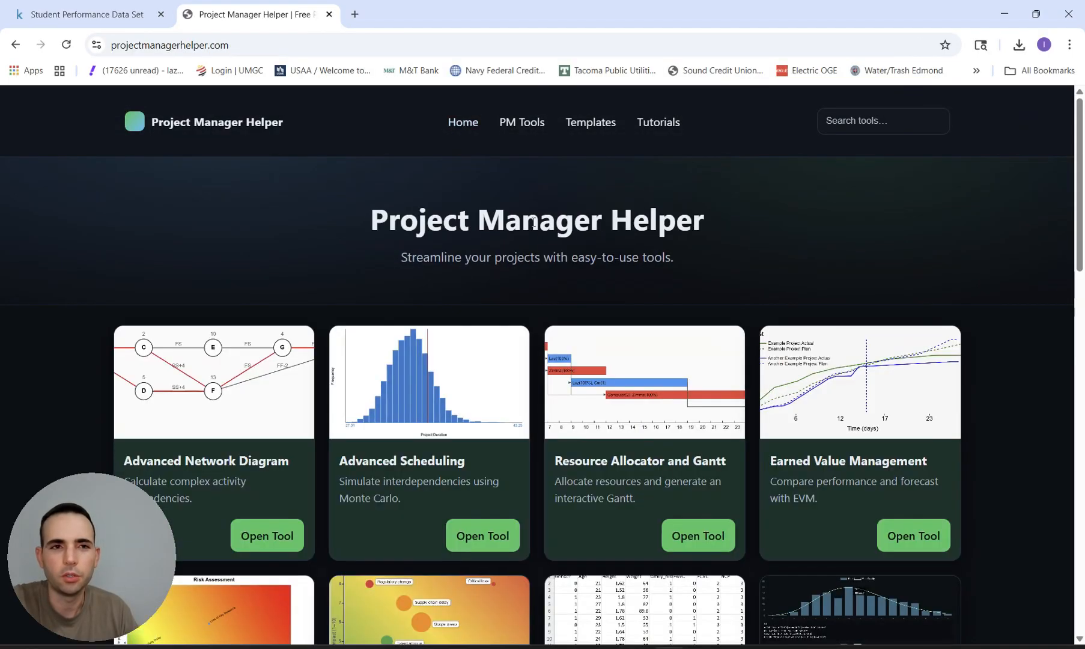
scroll(532, 223, down, 2)
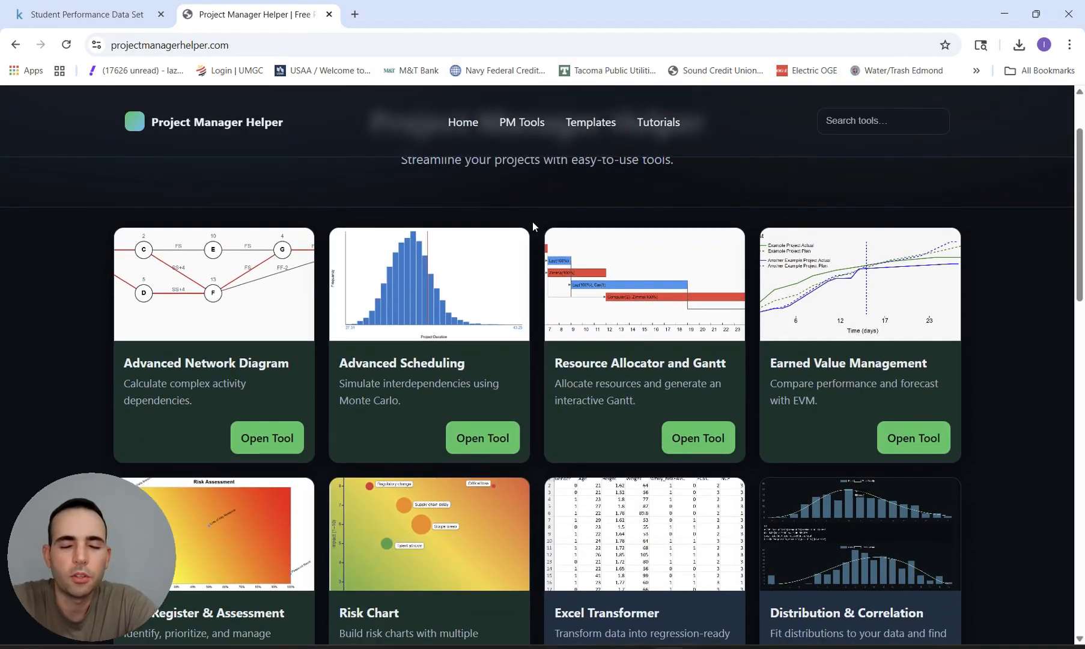